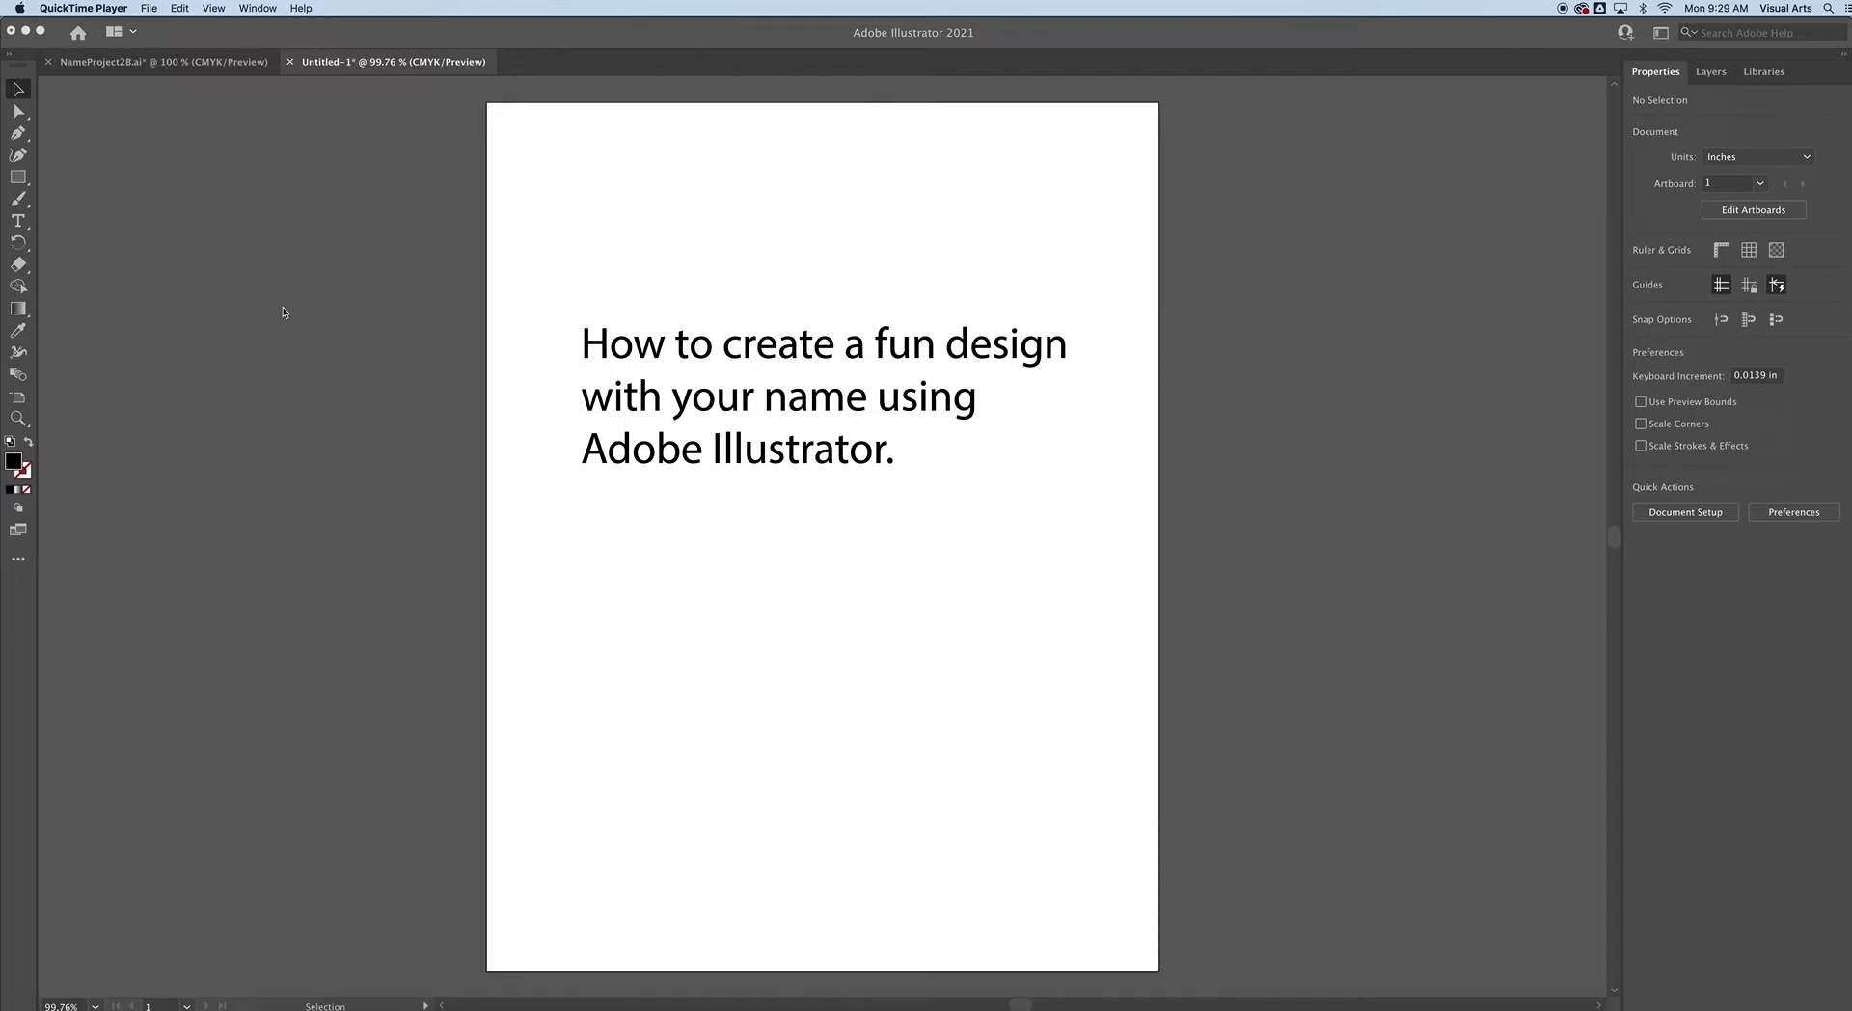
Activate Illustrator and switch to the finished NameProject28.ai HECKENDORF design.
click(164, 70)
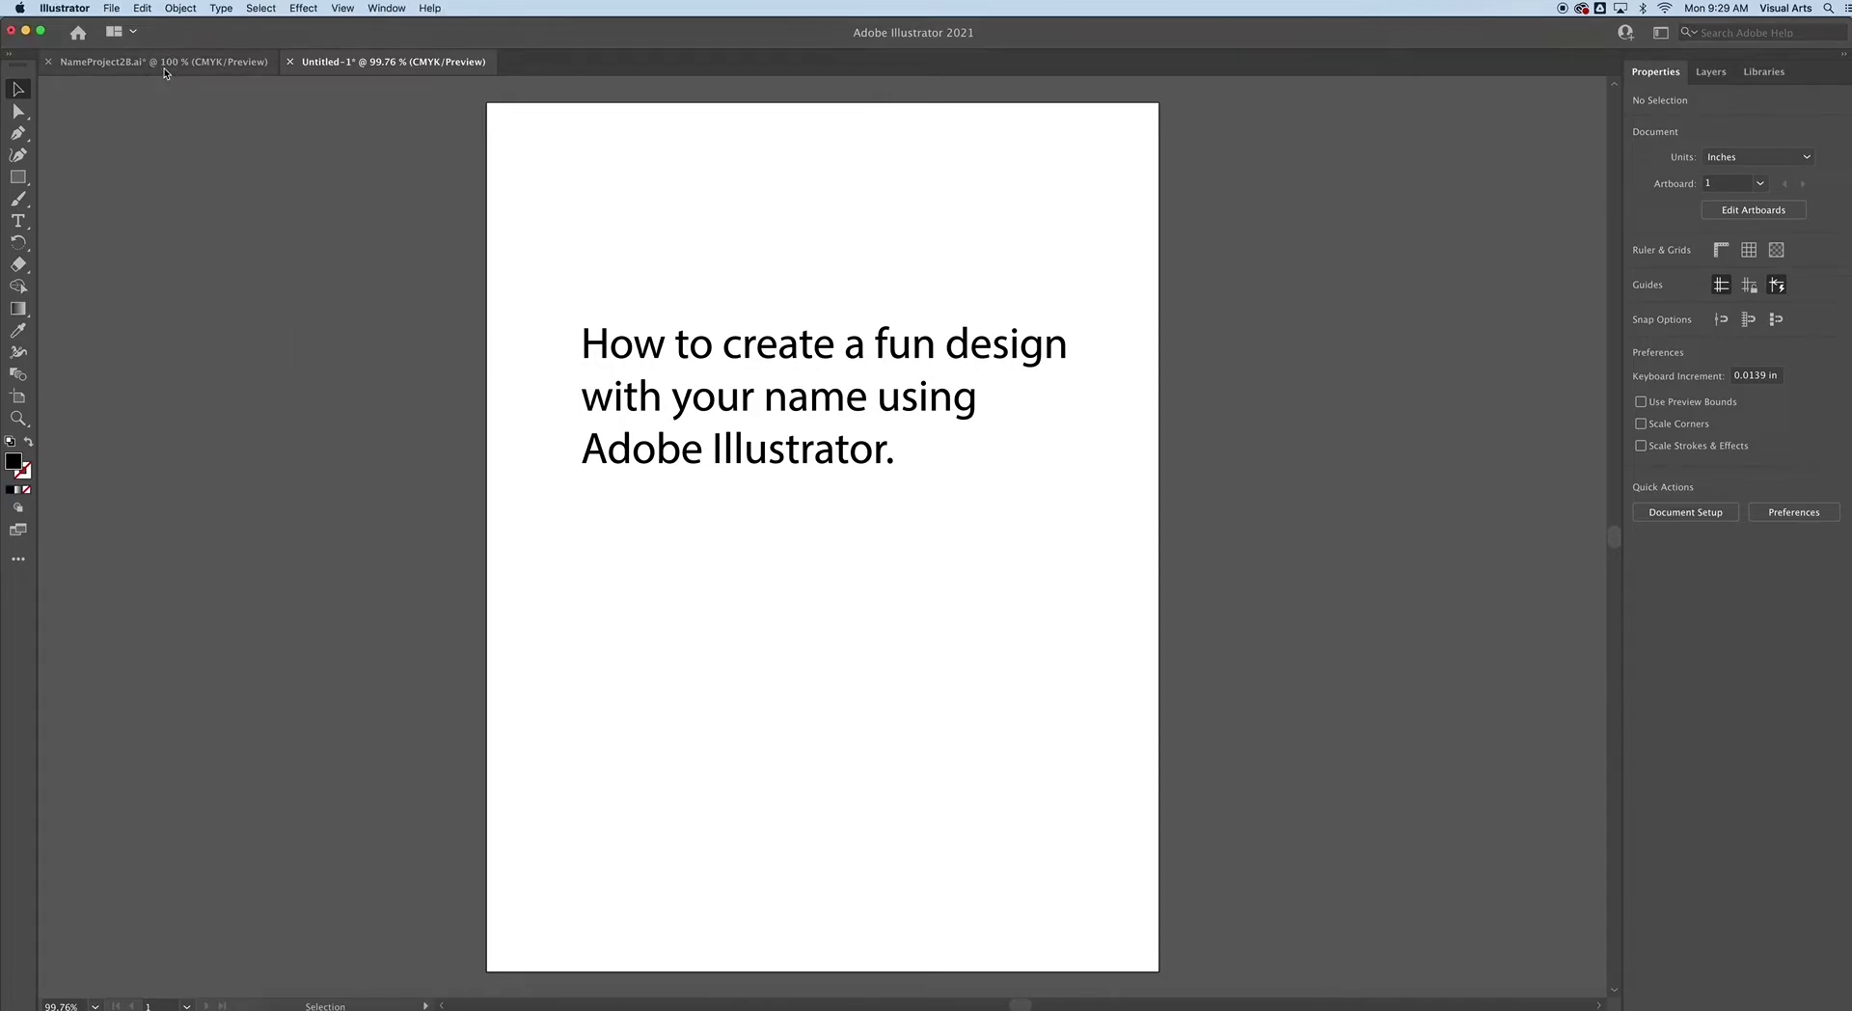
click(162, 69)
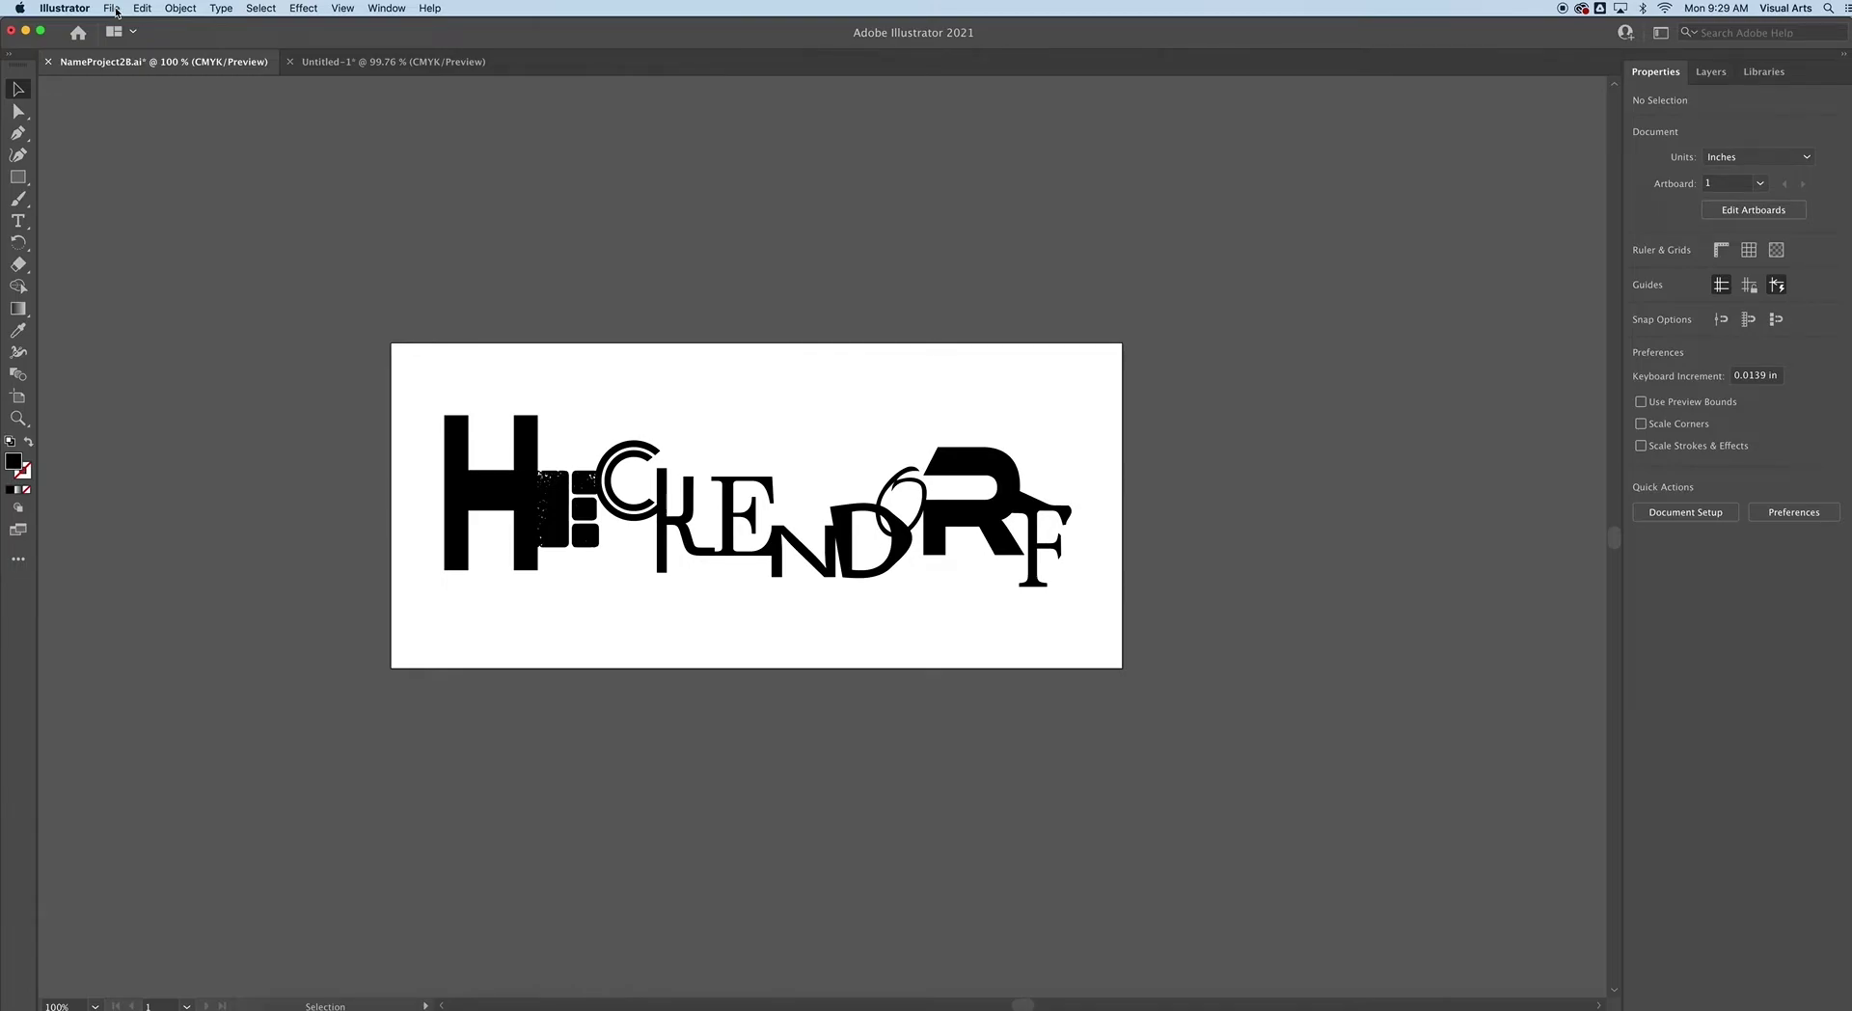
Create a landscape Letter print document, 792 × 612 pt, named NameProjectHeckendorf.
click(117, 11)
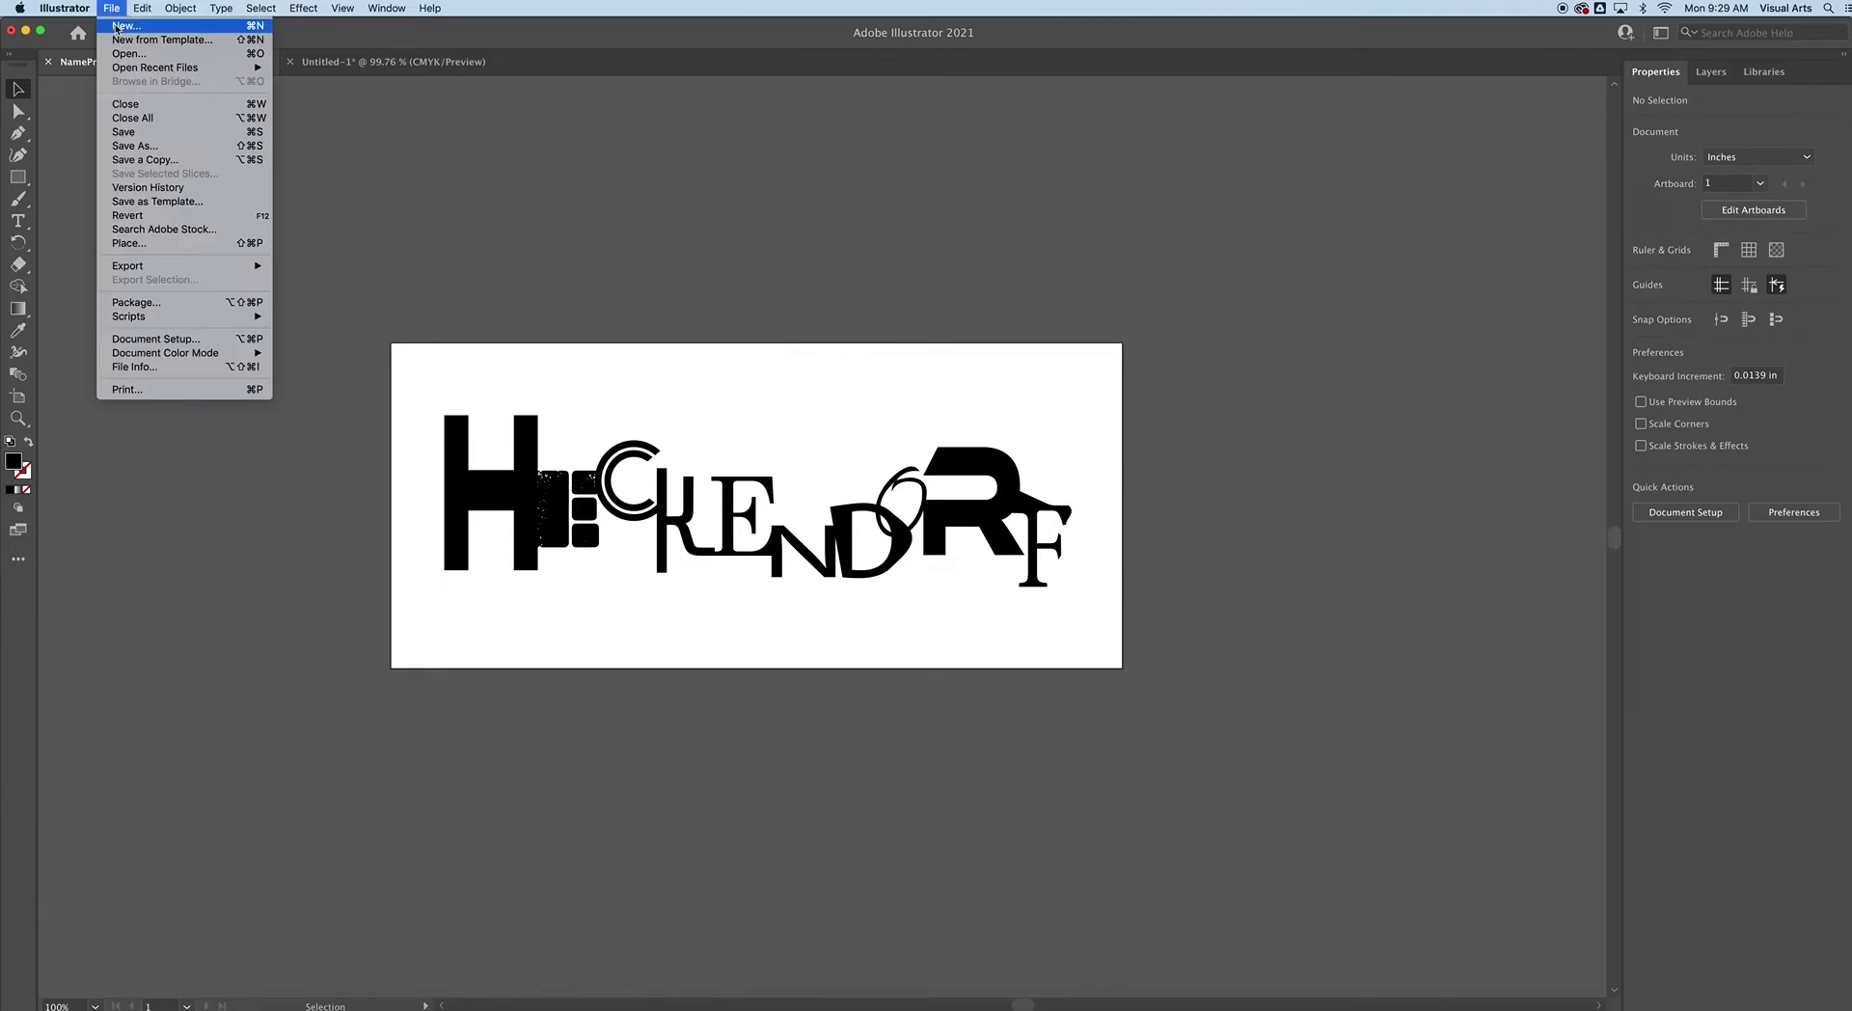
click(120, 26)
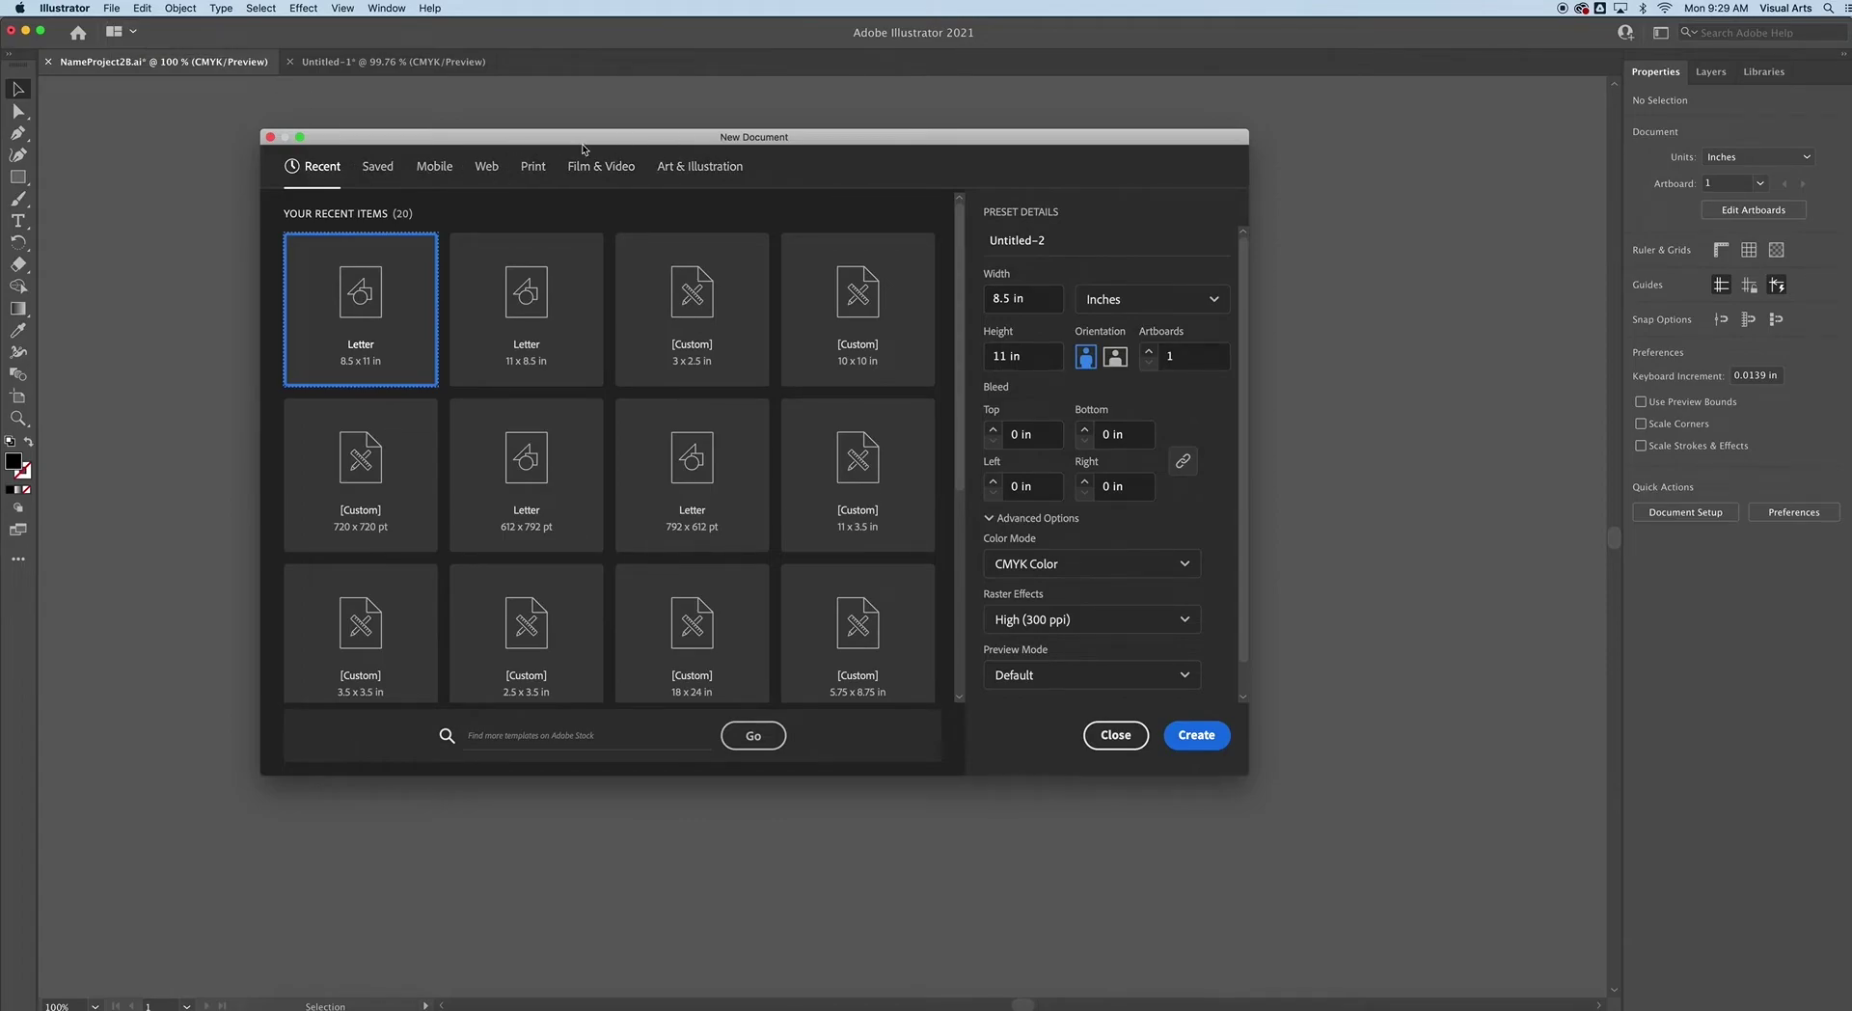
click(533, 171)
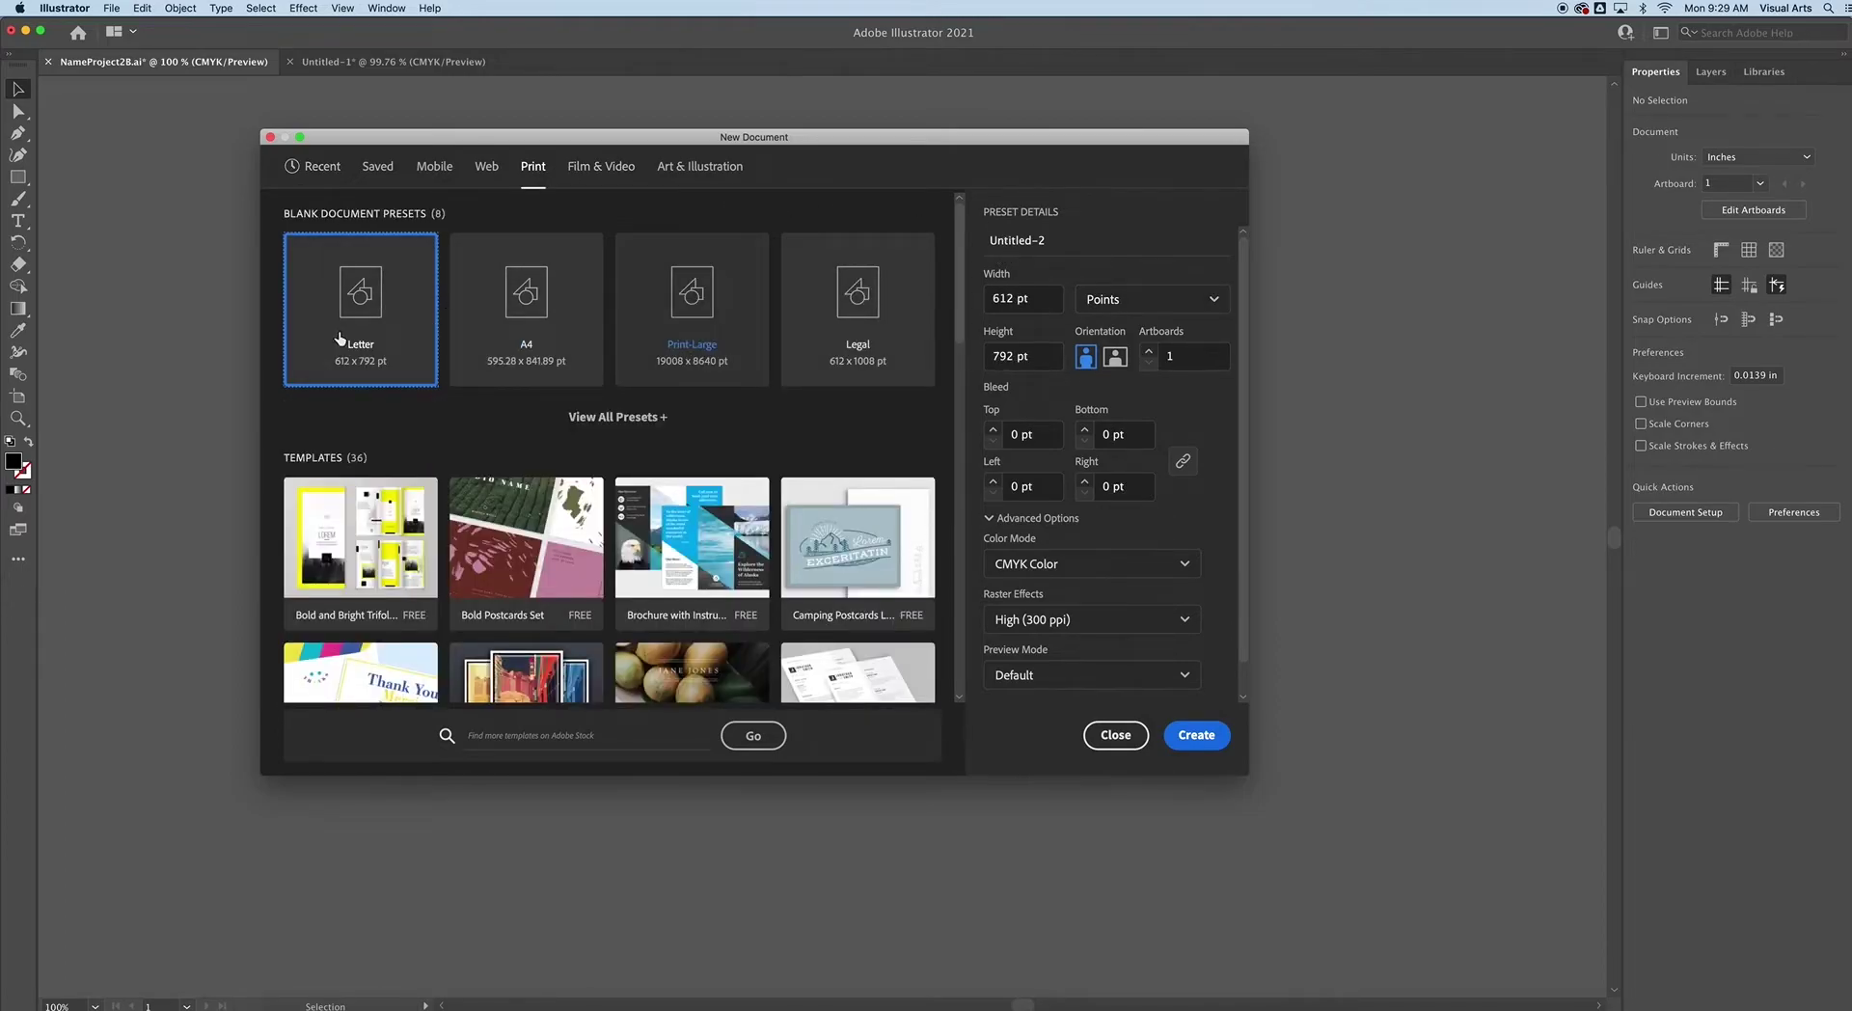
click(1115, 358)
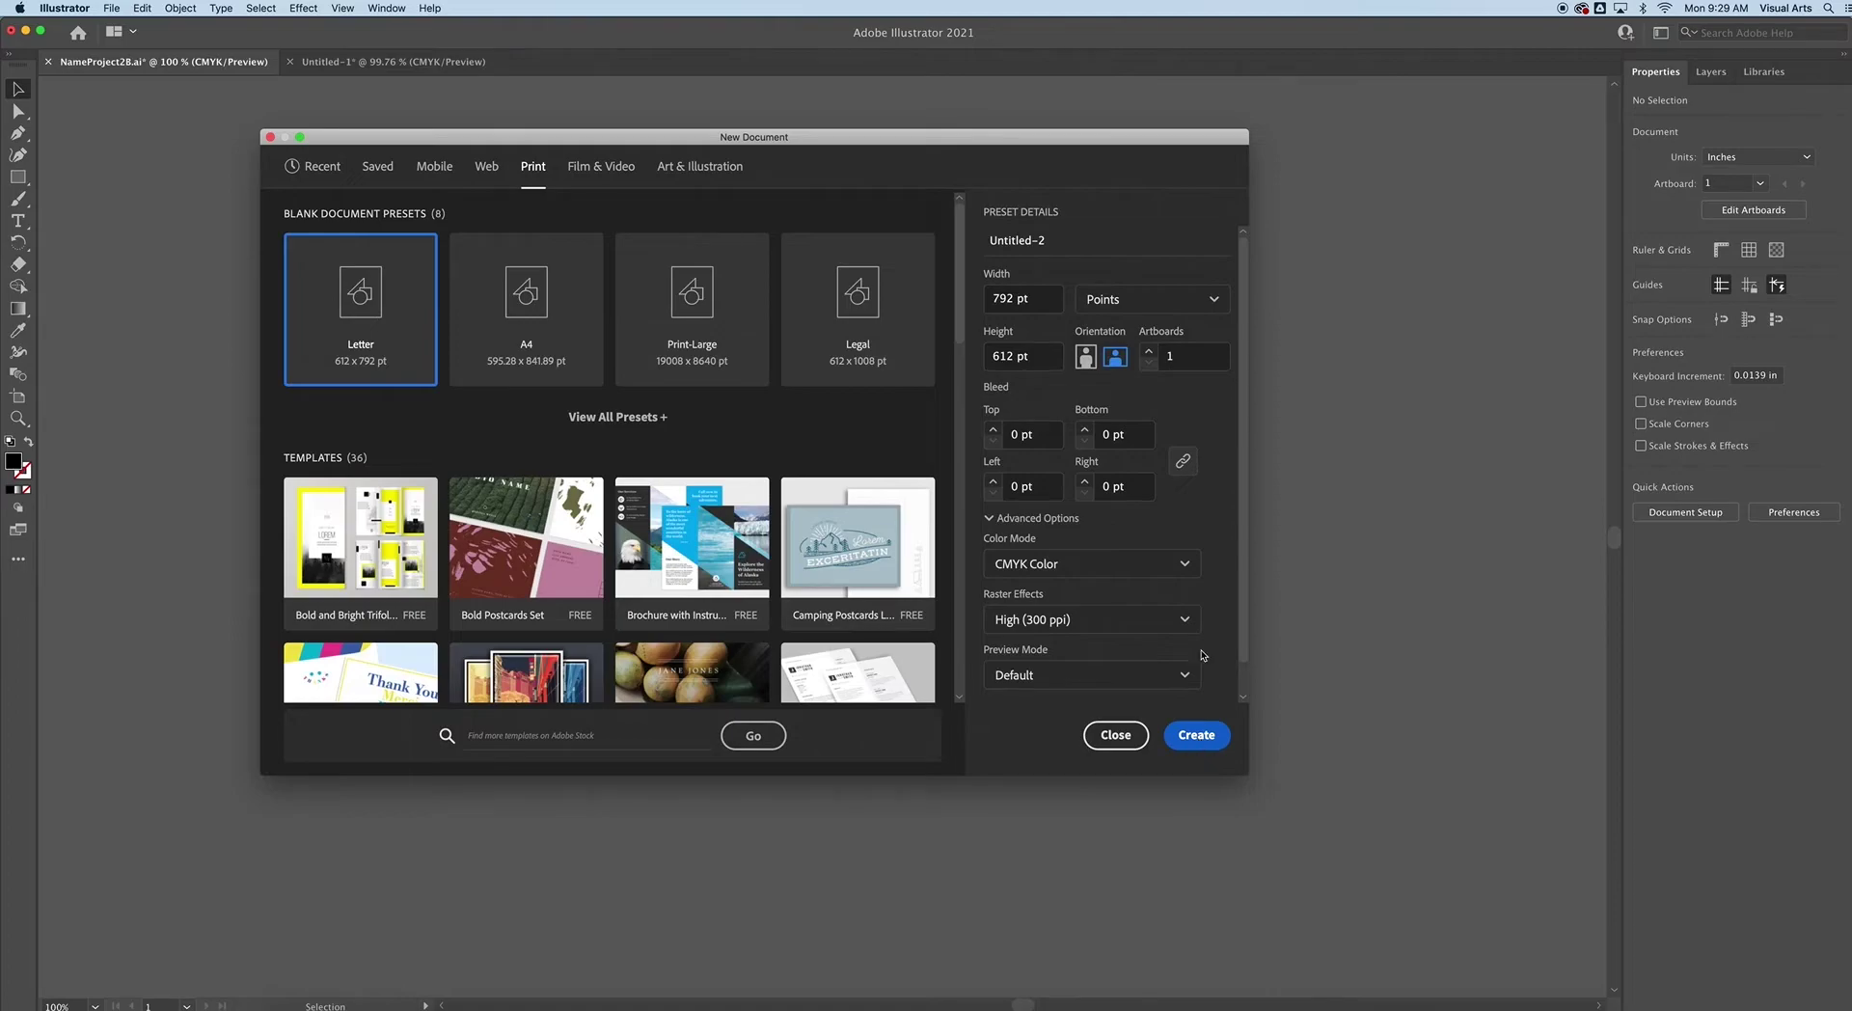
click(1044, 240)
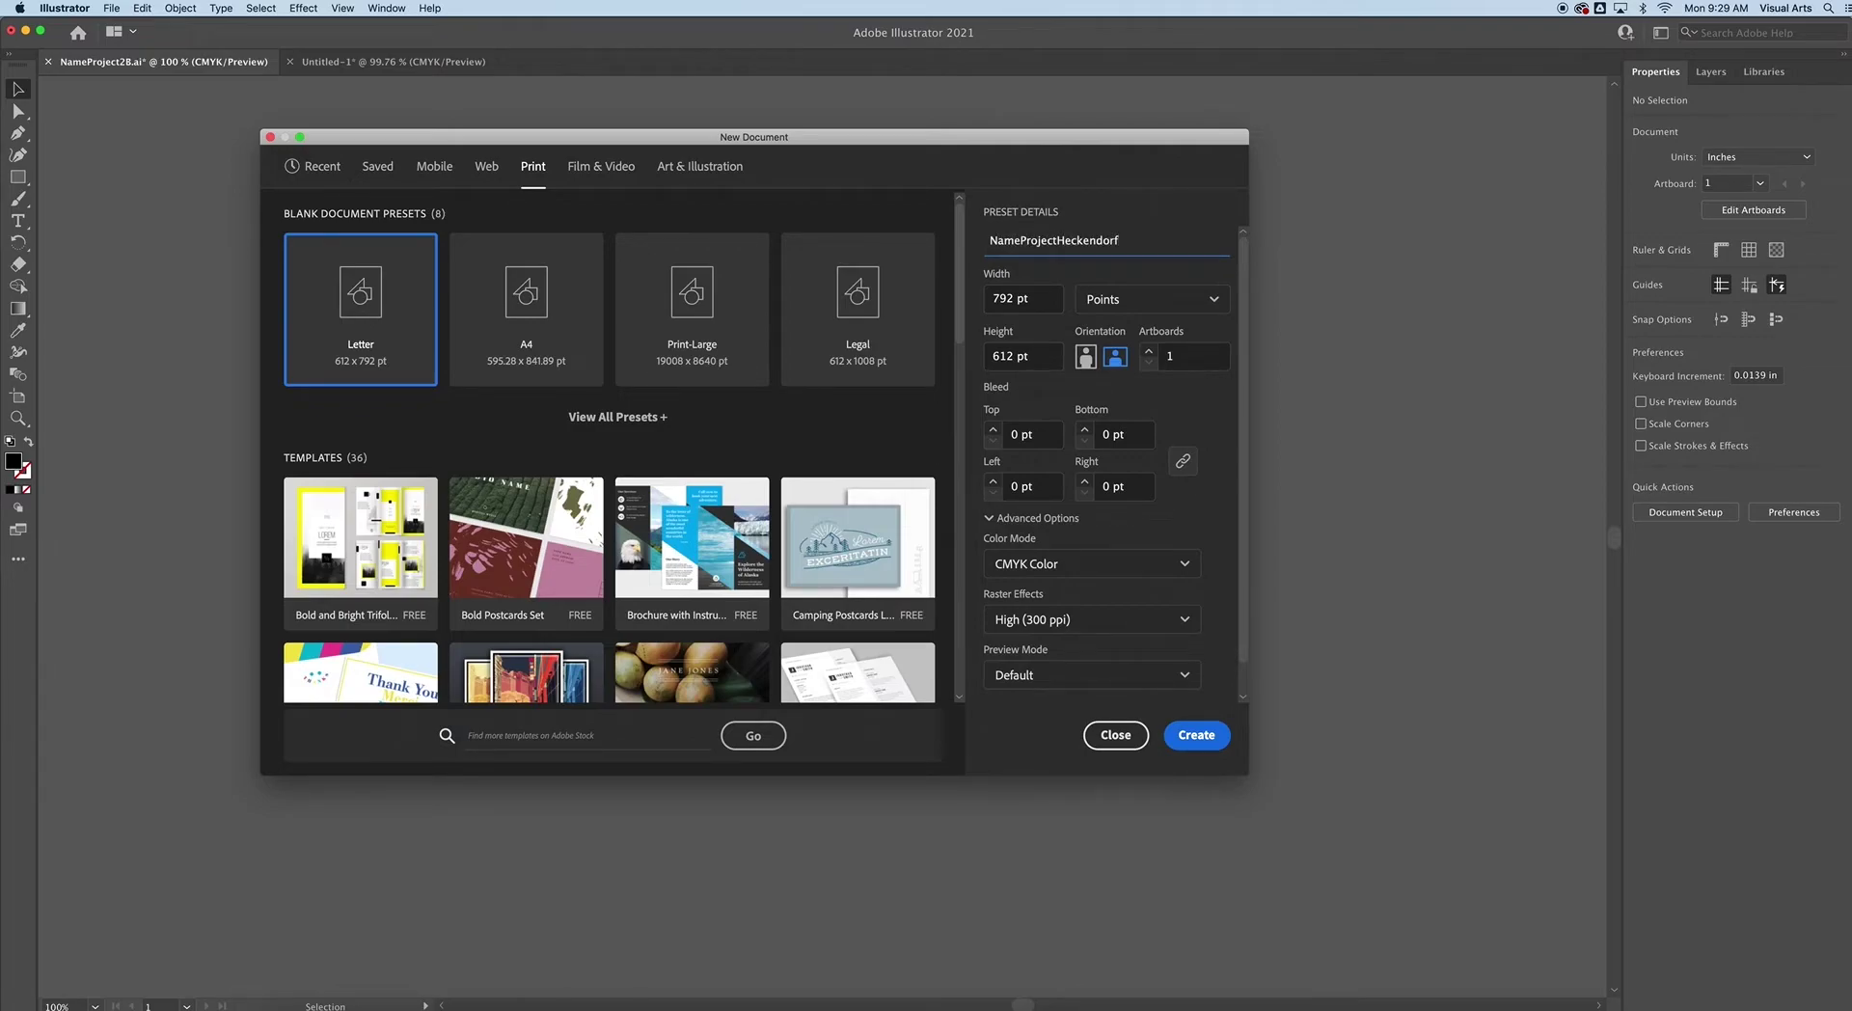
click(1188, 736)
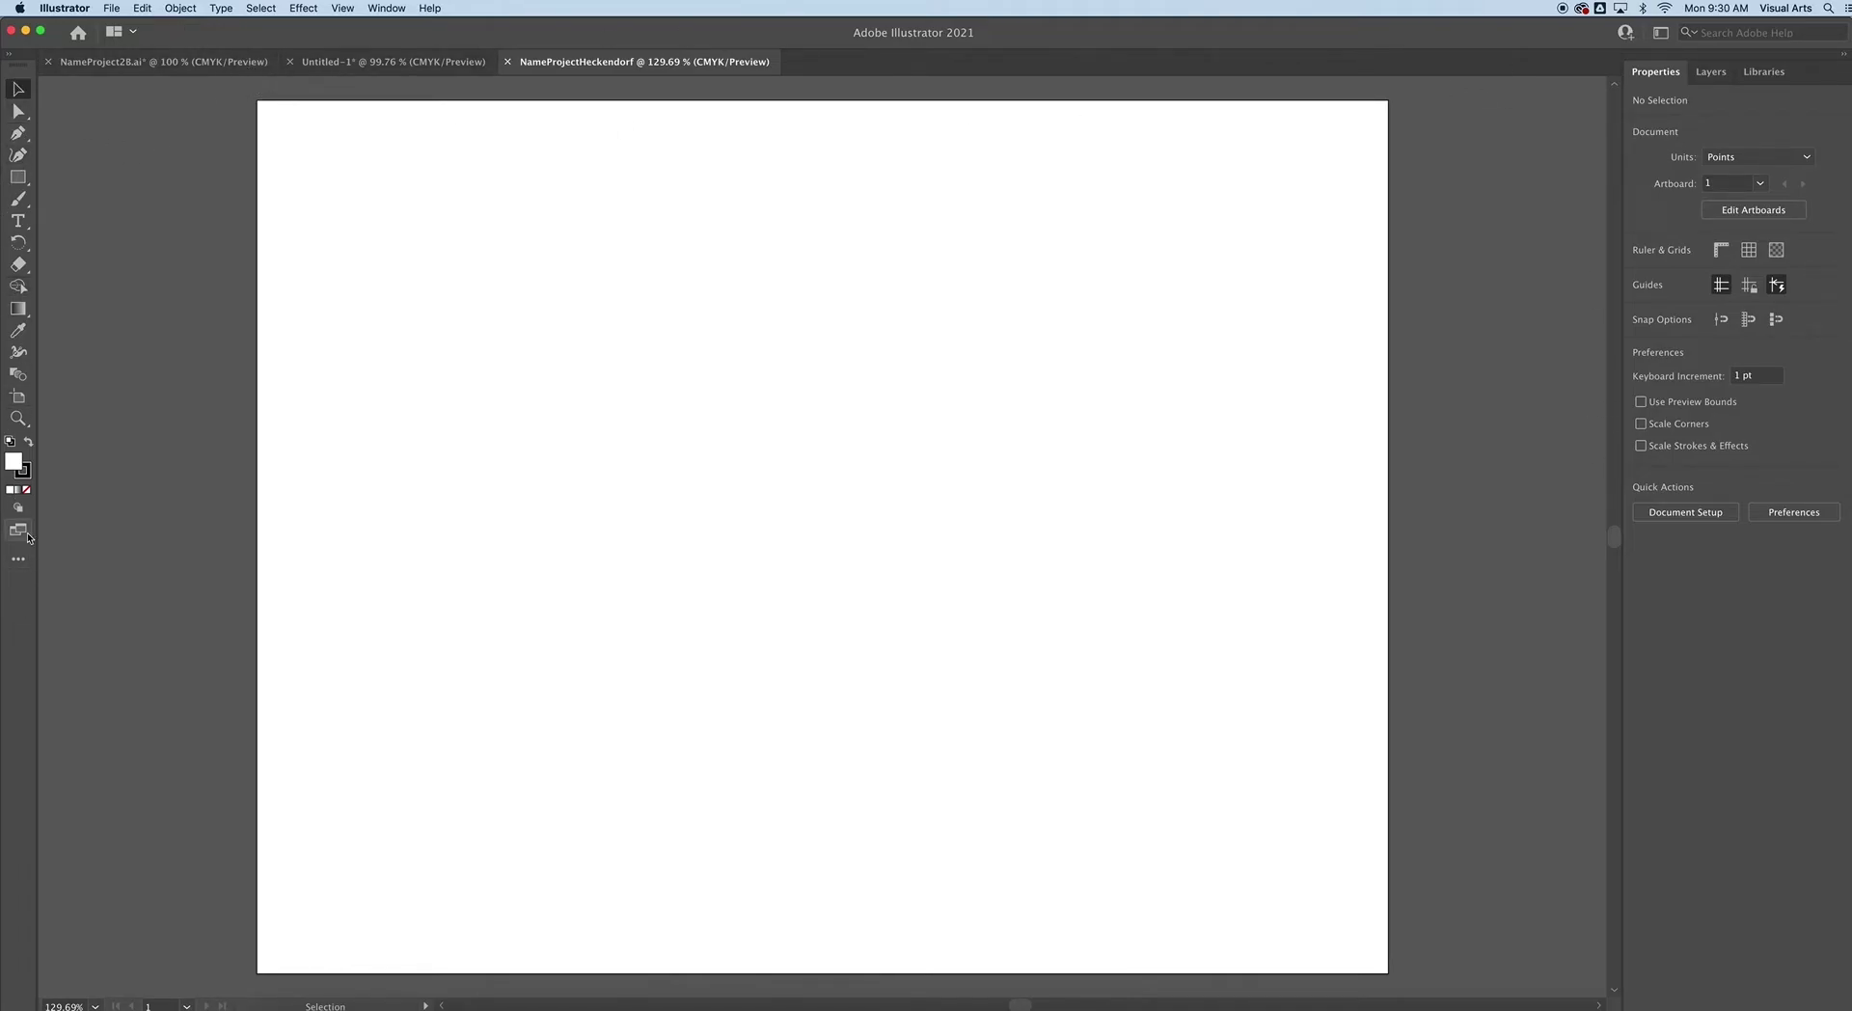
Change the workspace to Essentials Classic from the workspace switcher.
click(1661, 35)
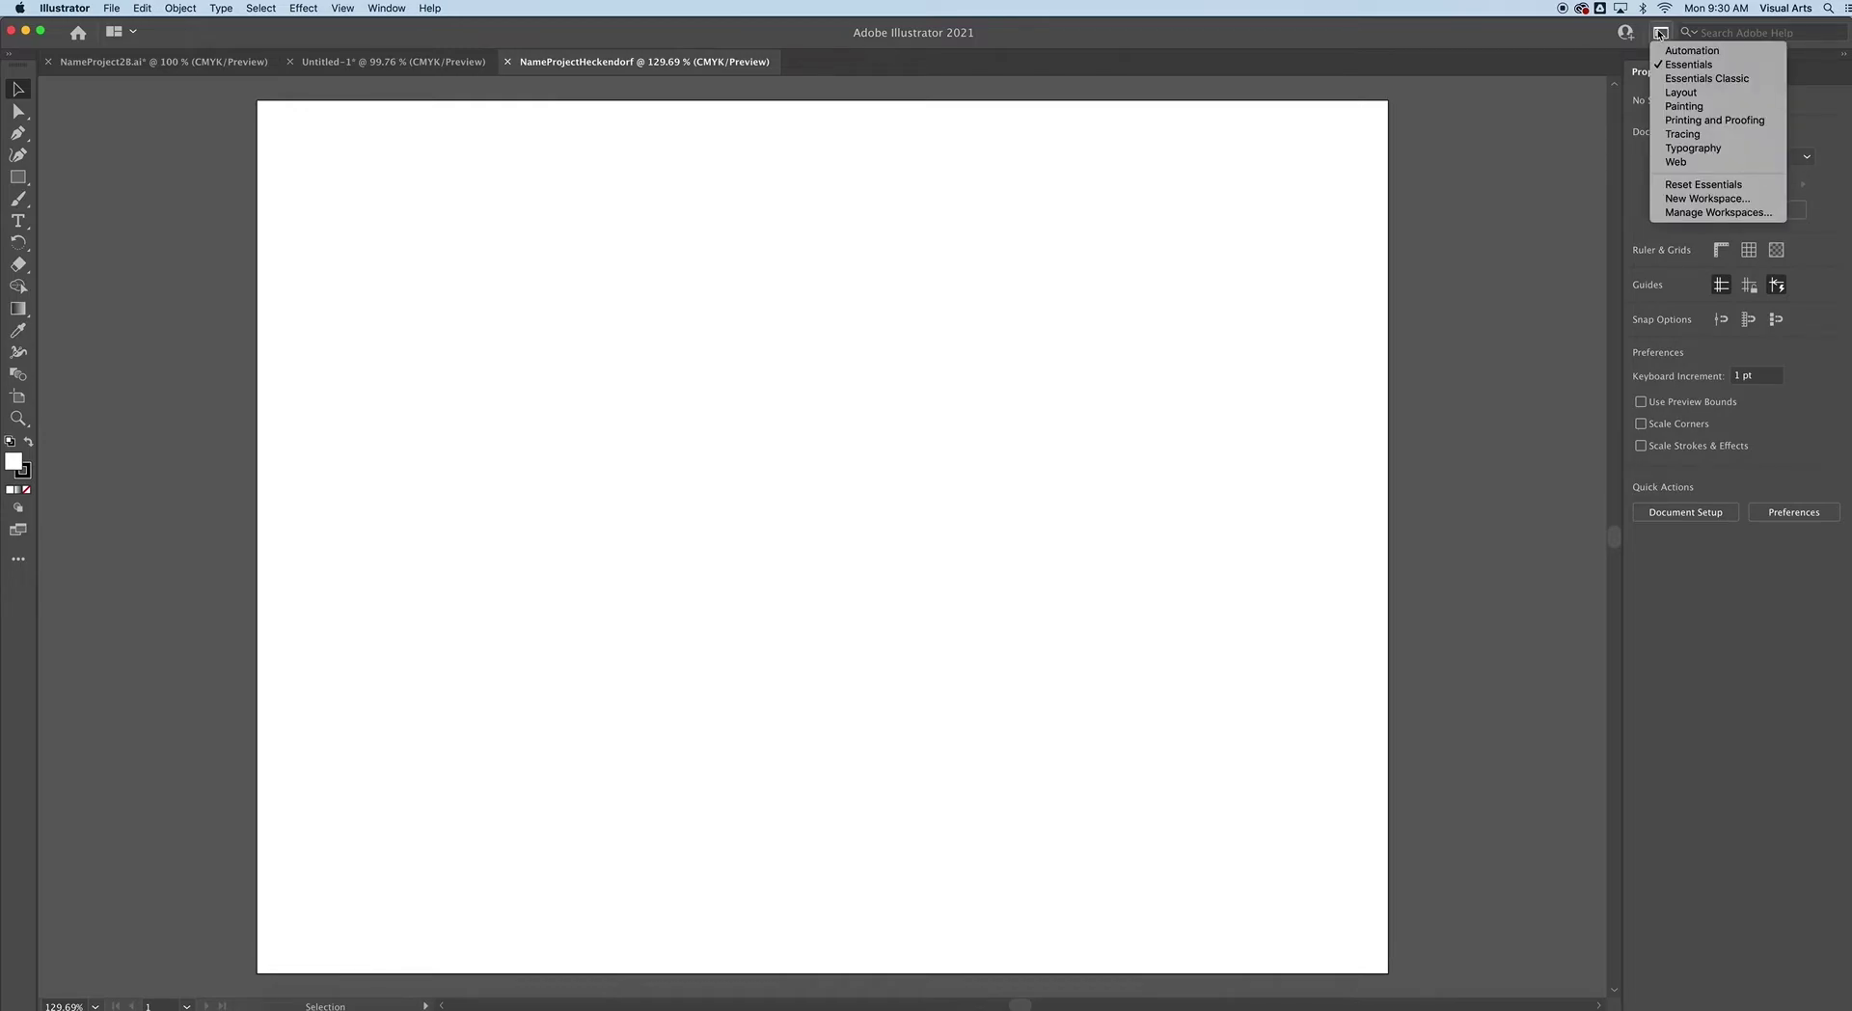
click(1685, 79)
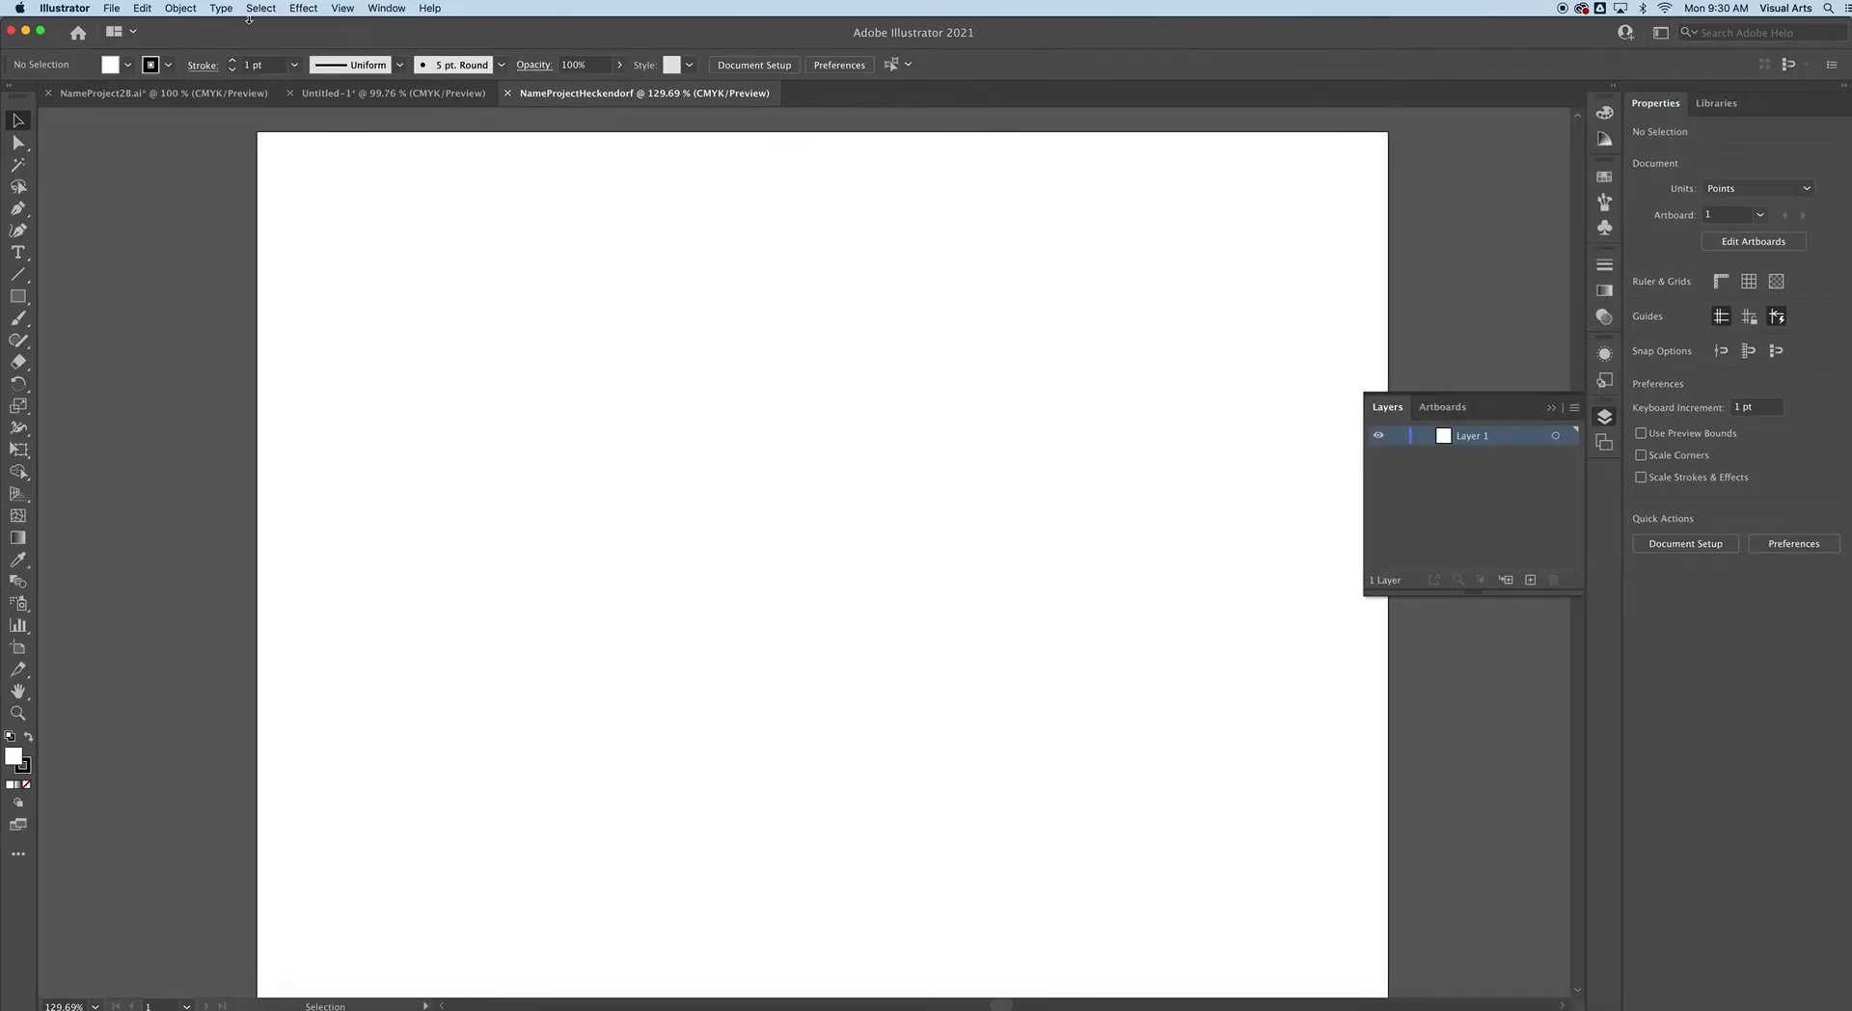
Collapse the Layers panel and place the letters H, E, C and K as separate text objects.
click(1552, 411)
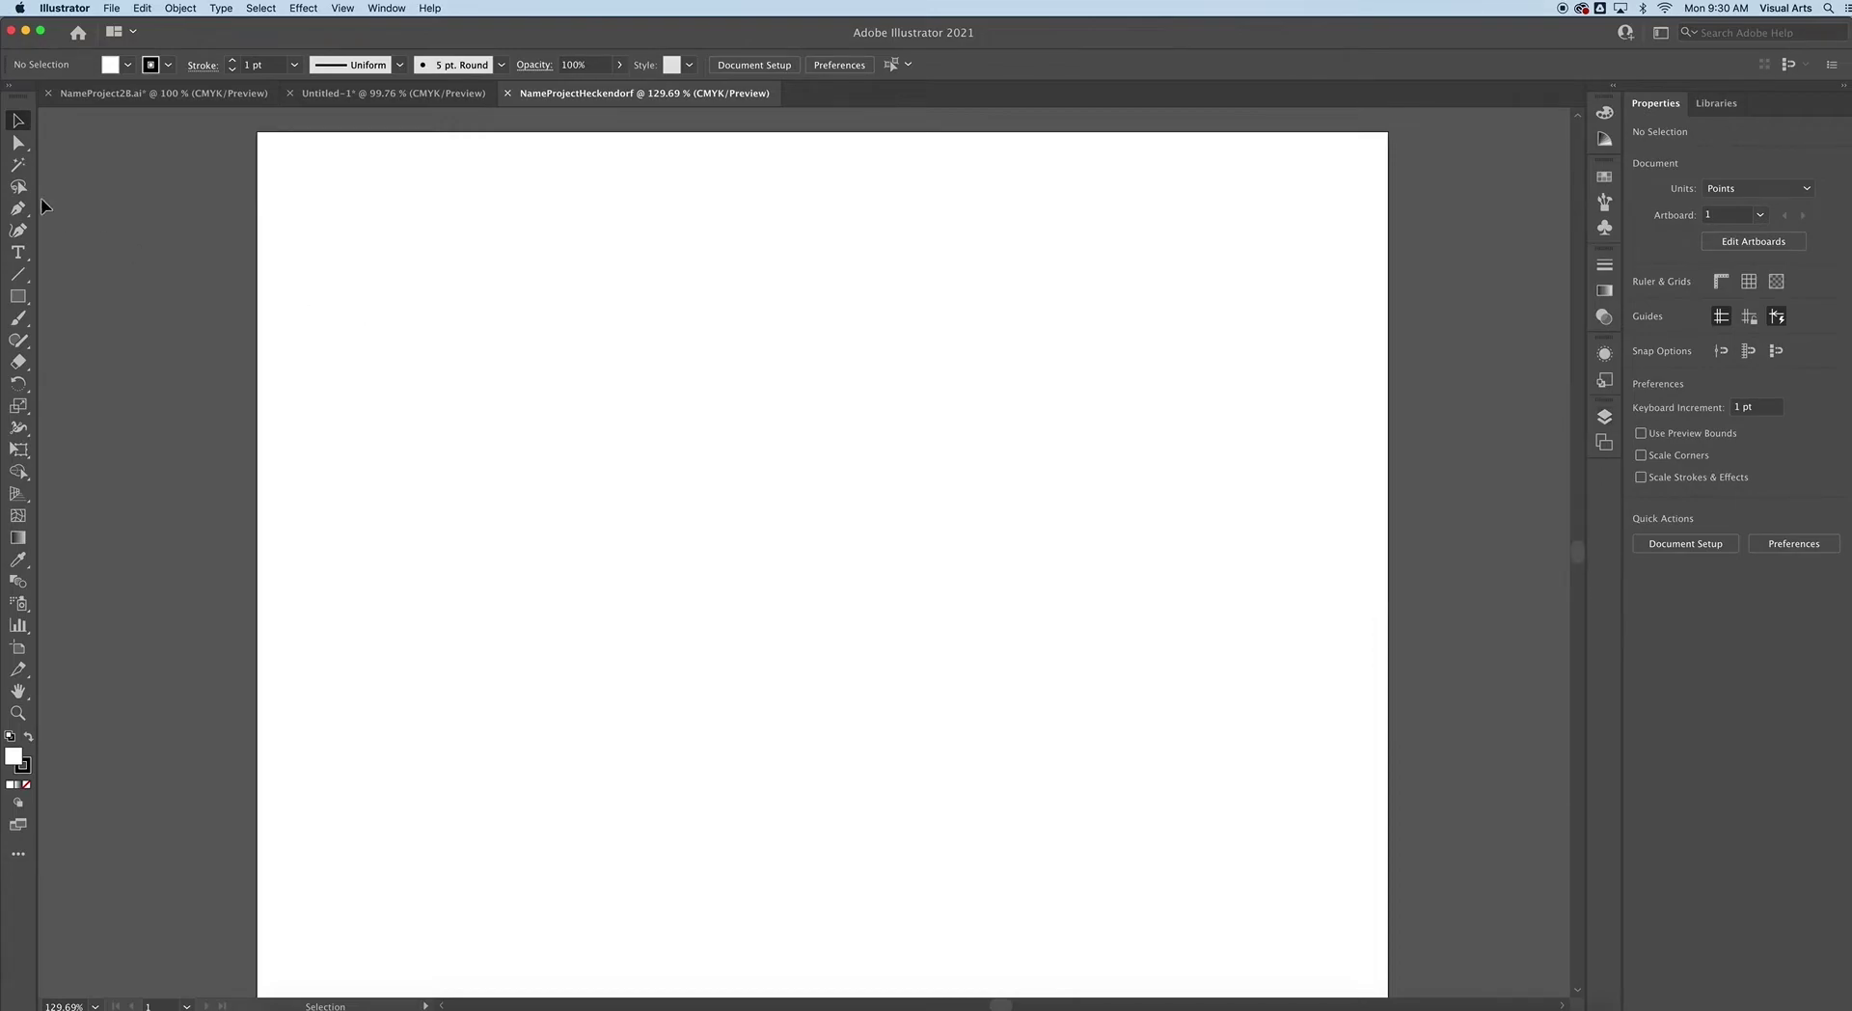
click(19, 253)
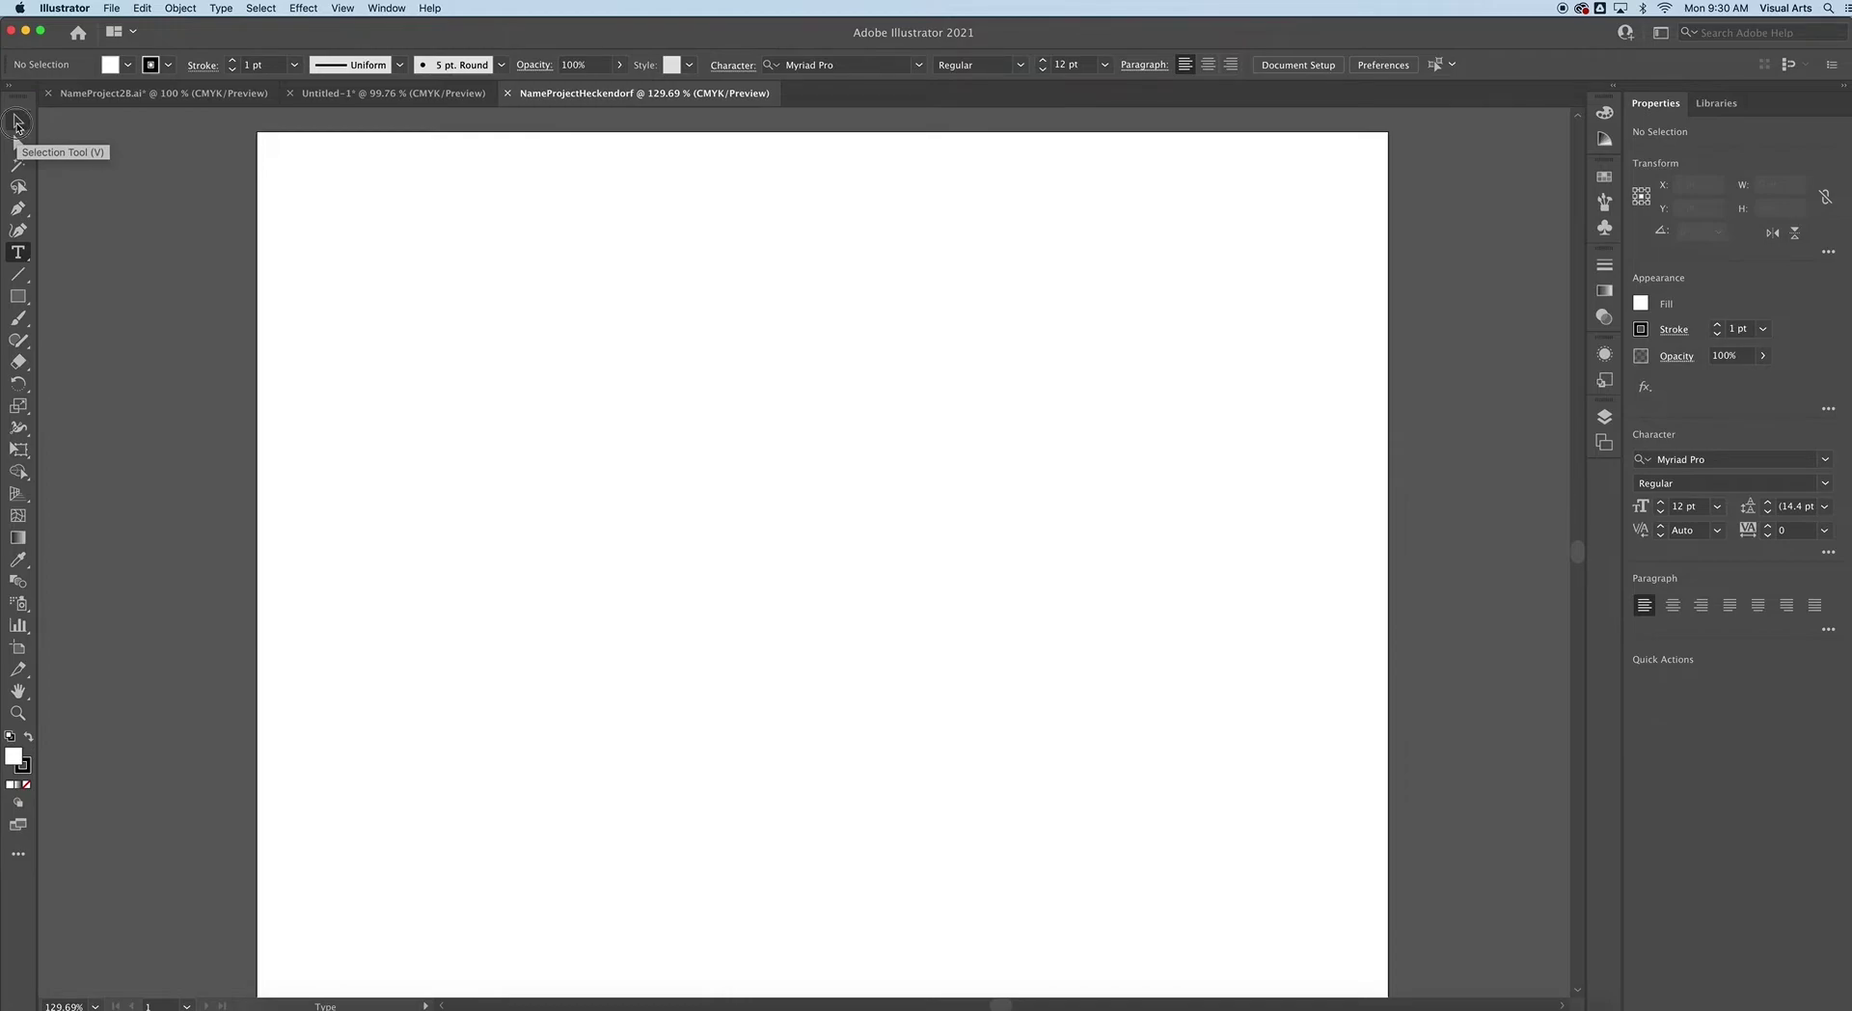
click(17, 124)
click(19, 252)
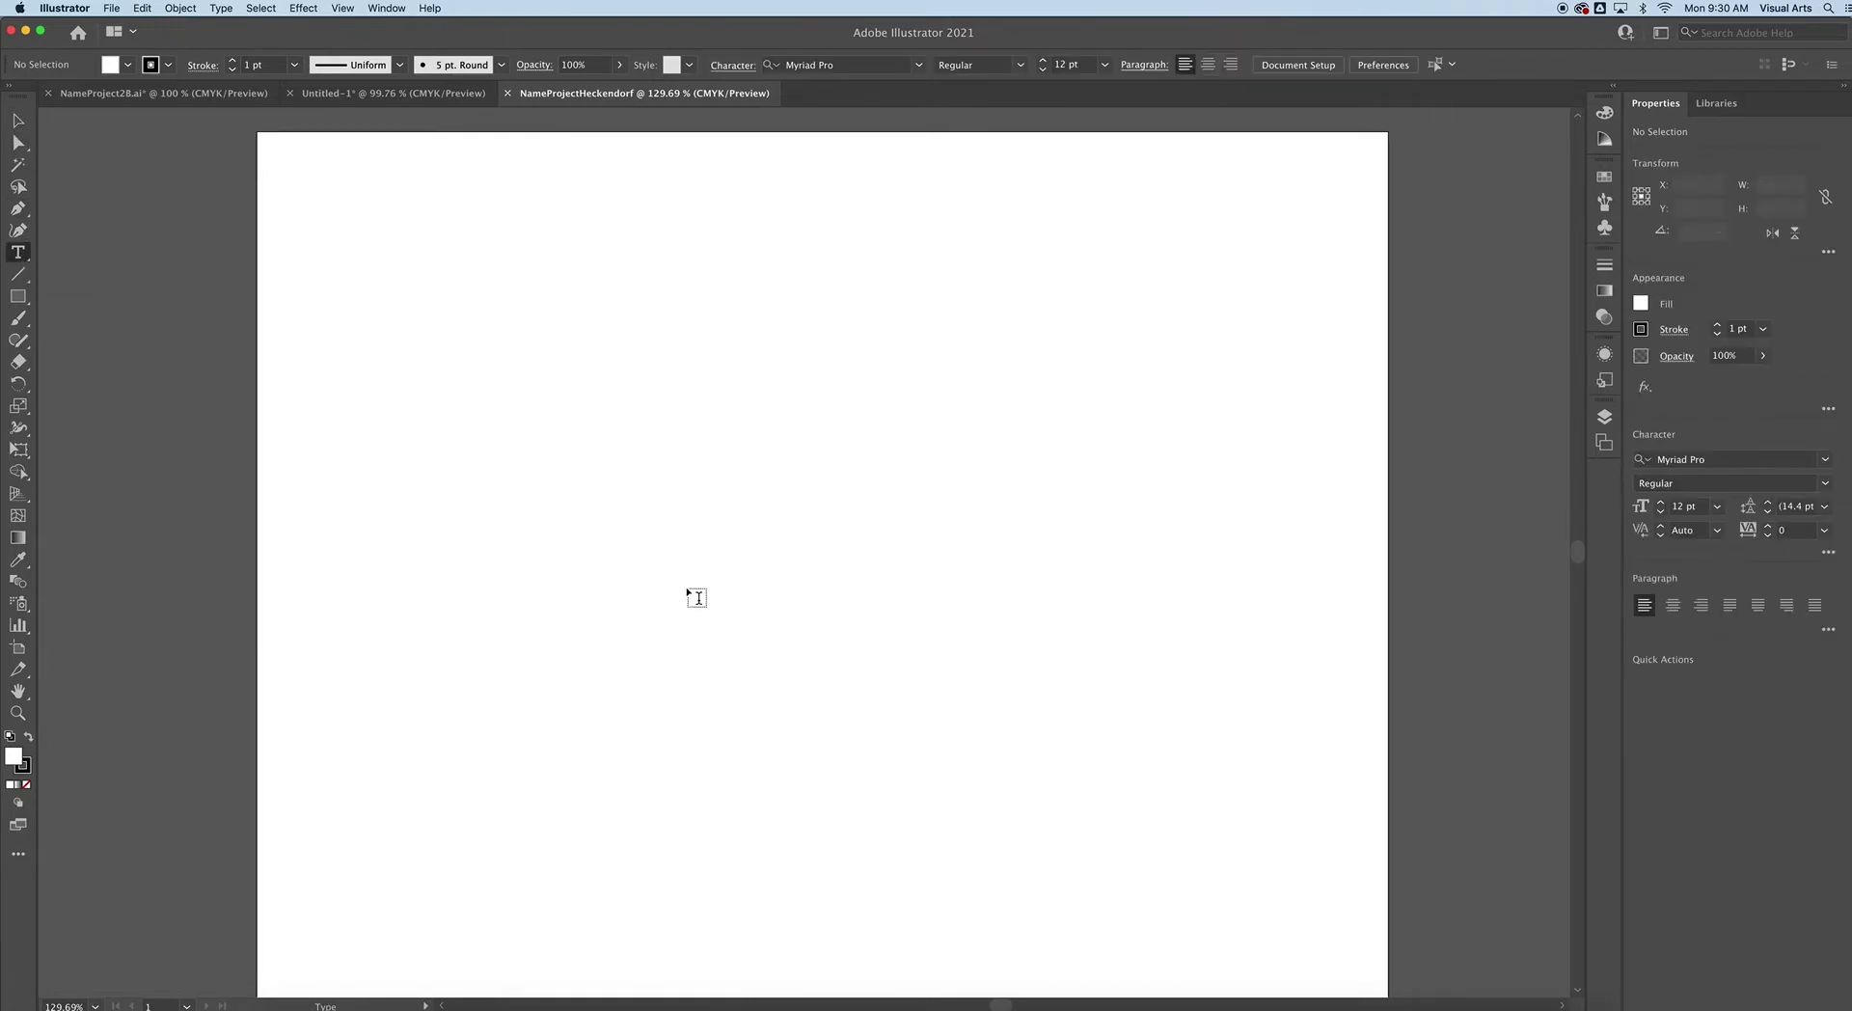
click(448, 470)
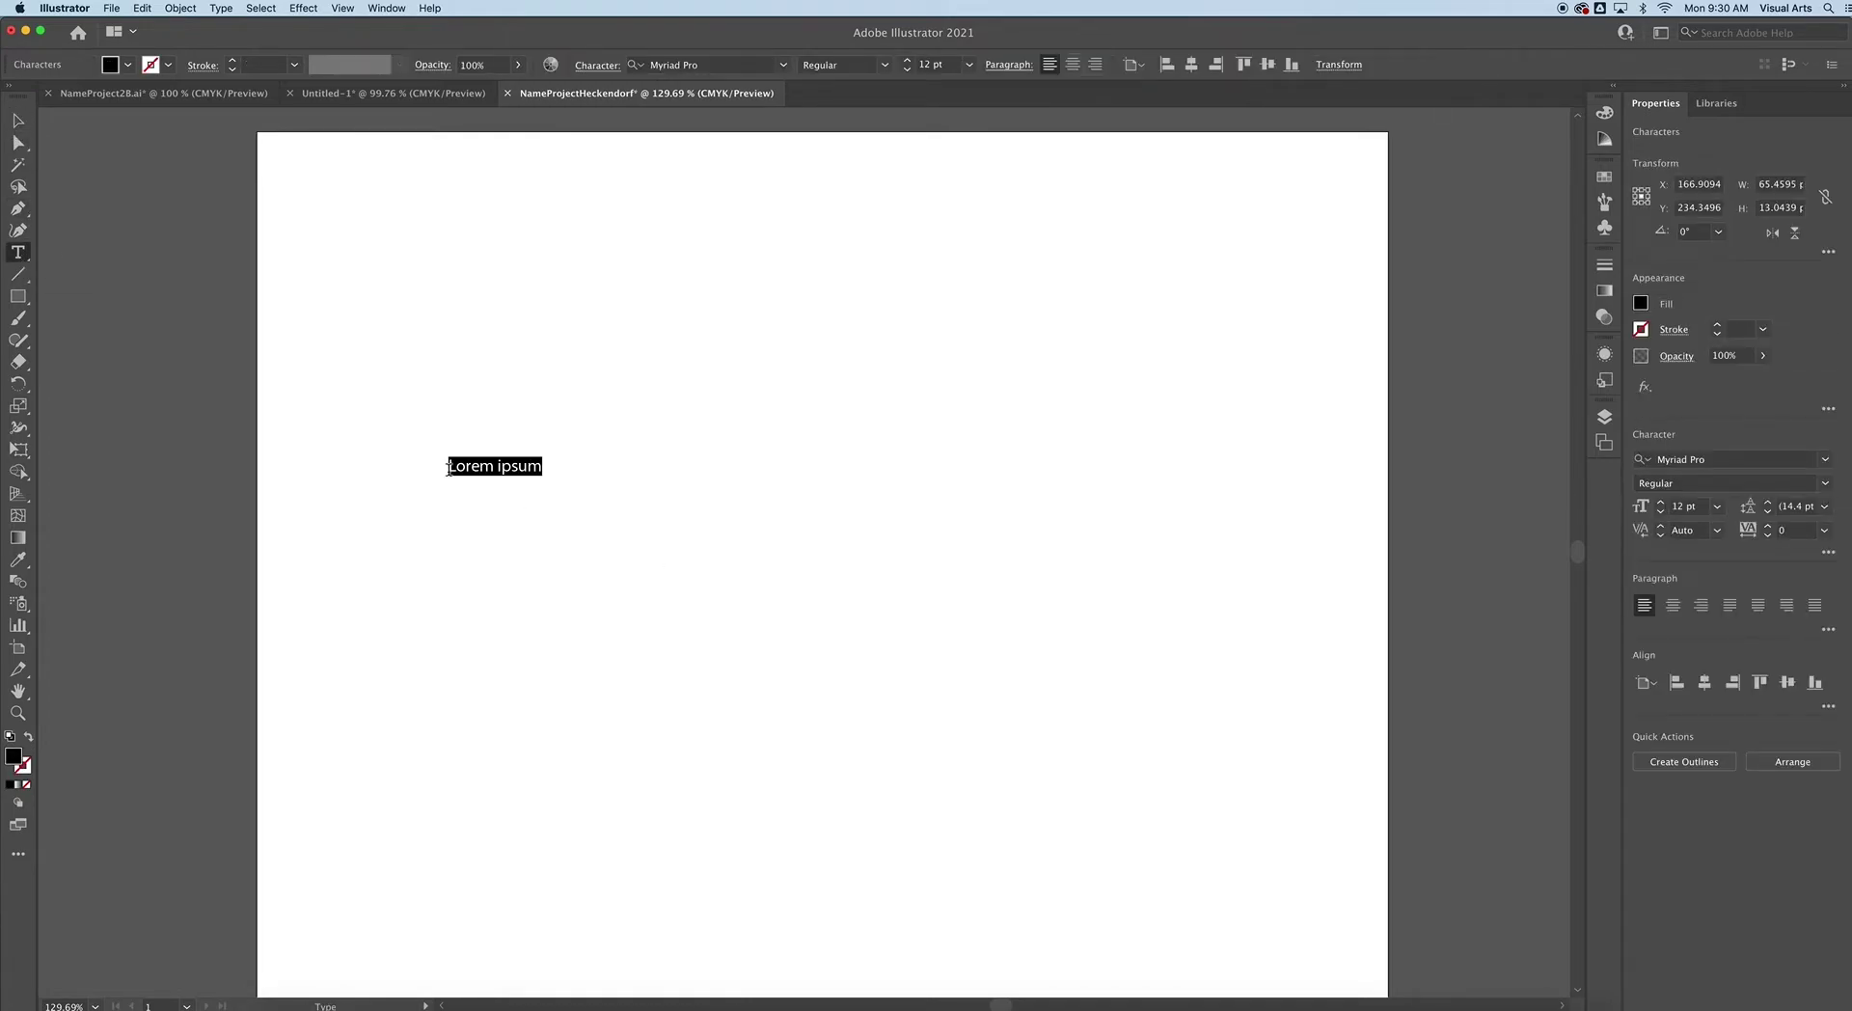
text(H)
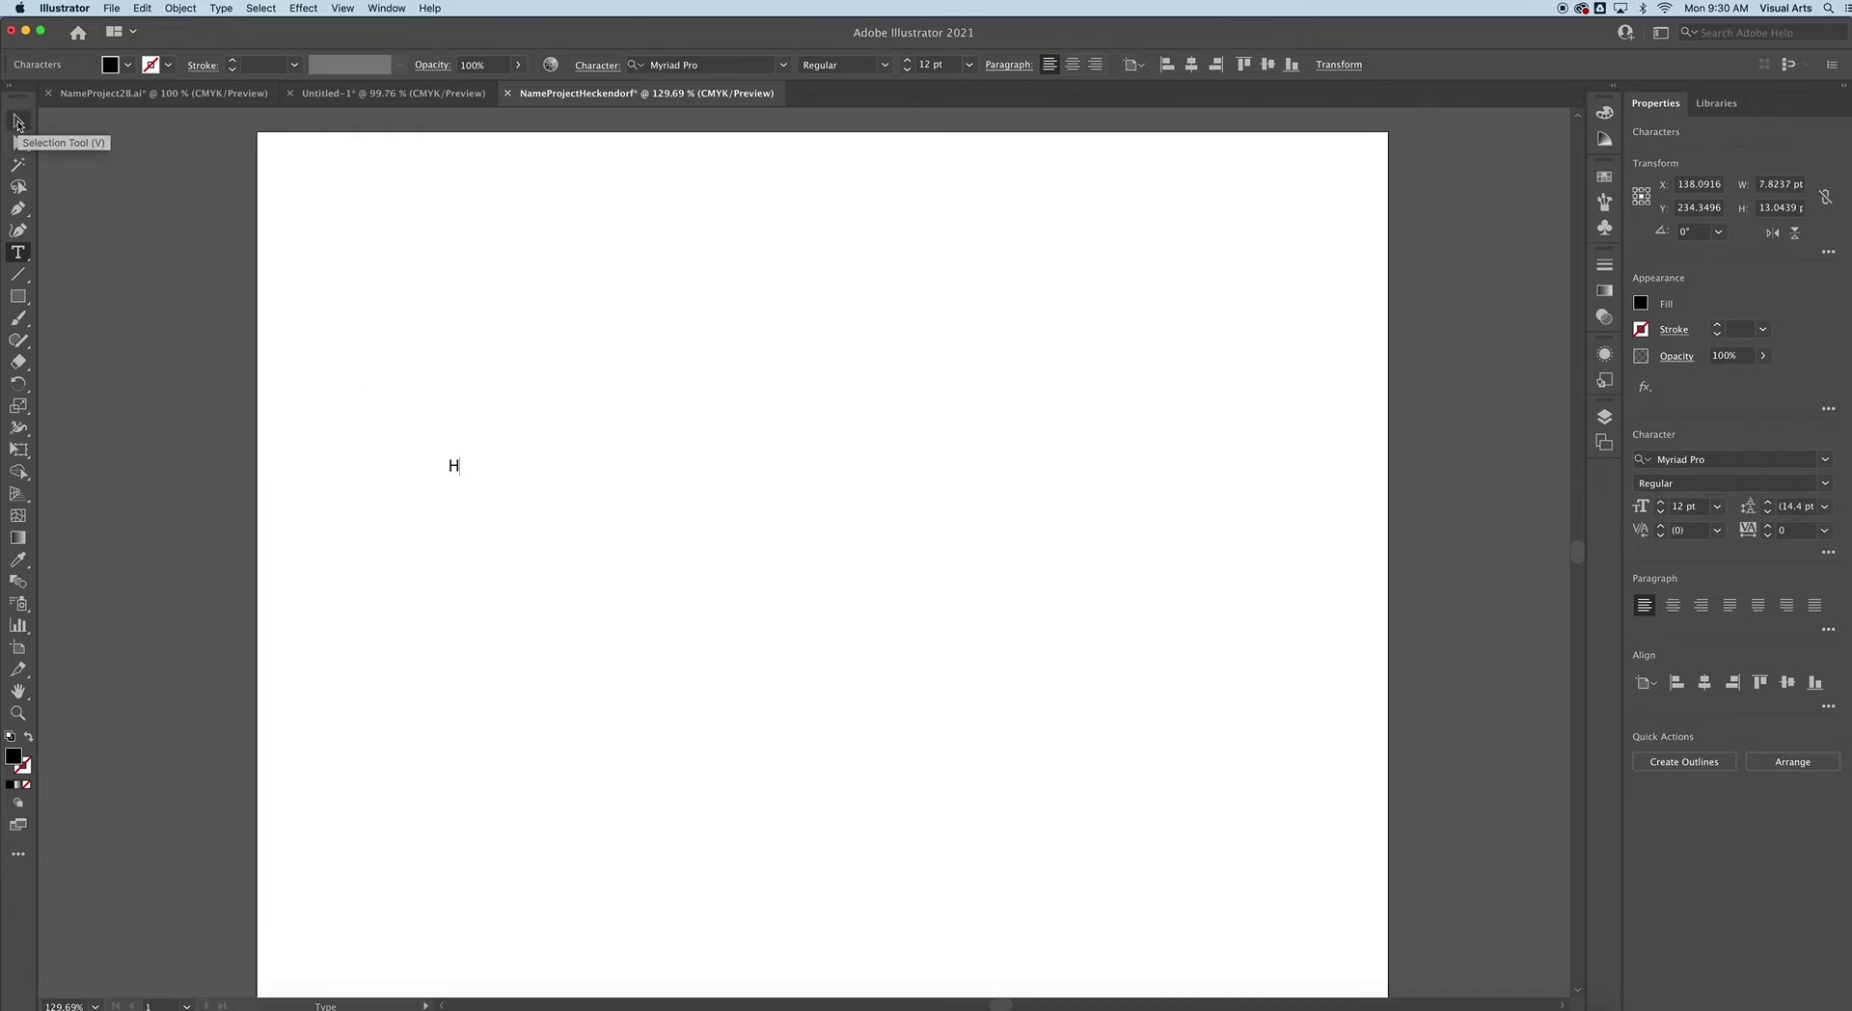
key(Escape)
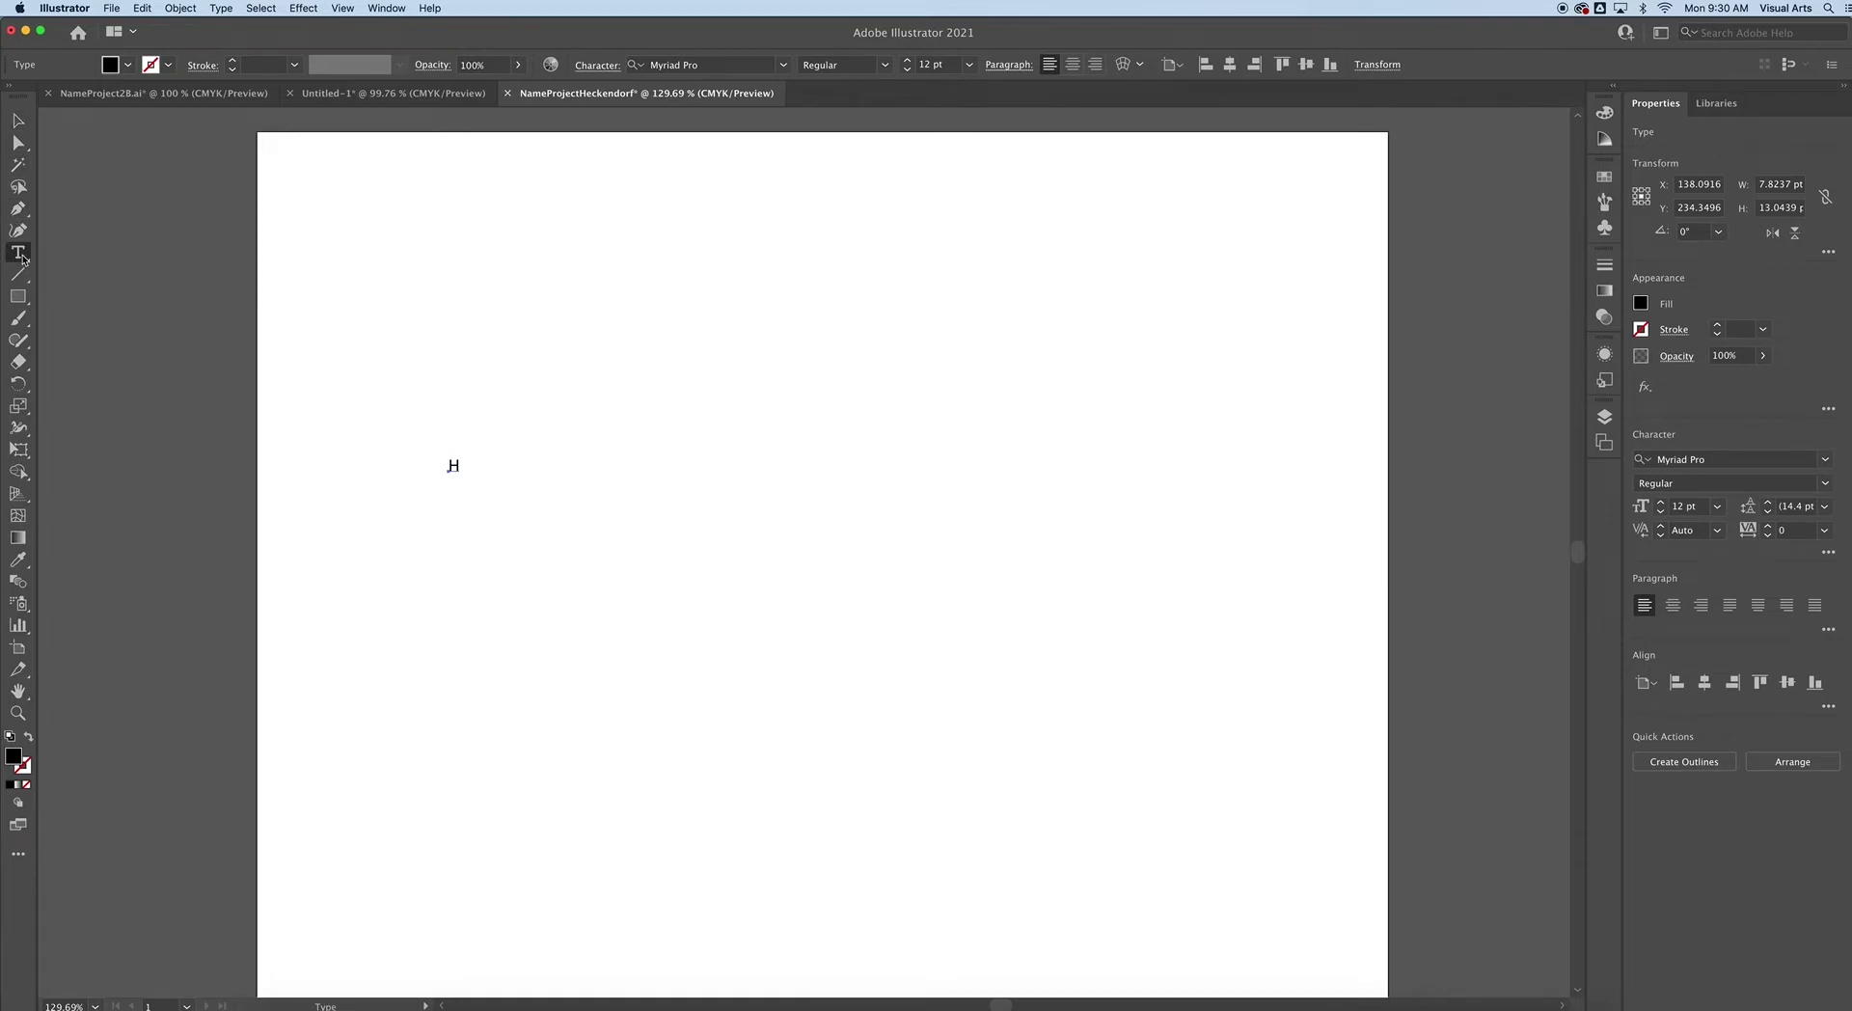
click(484, 513)
text(E)
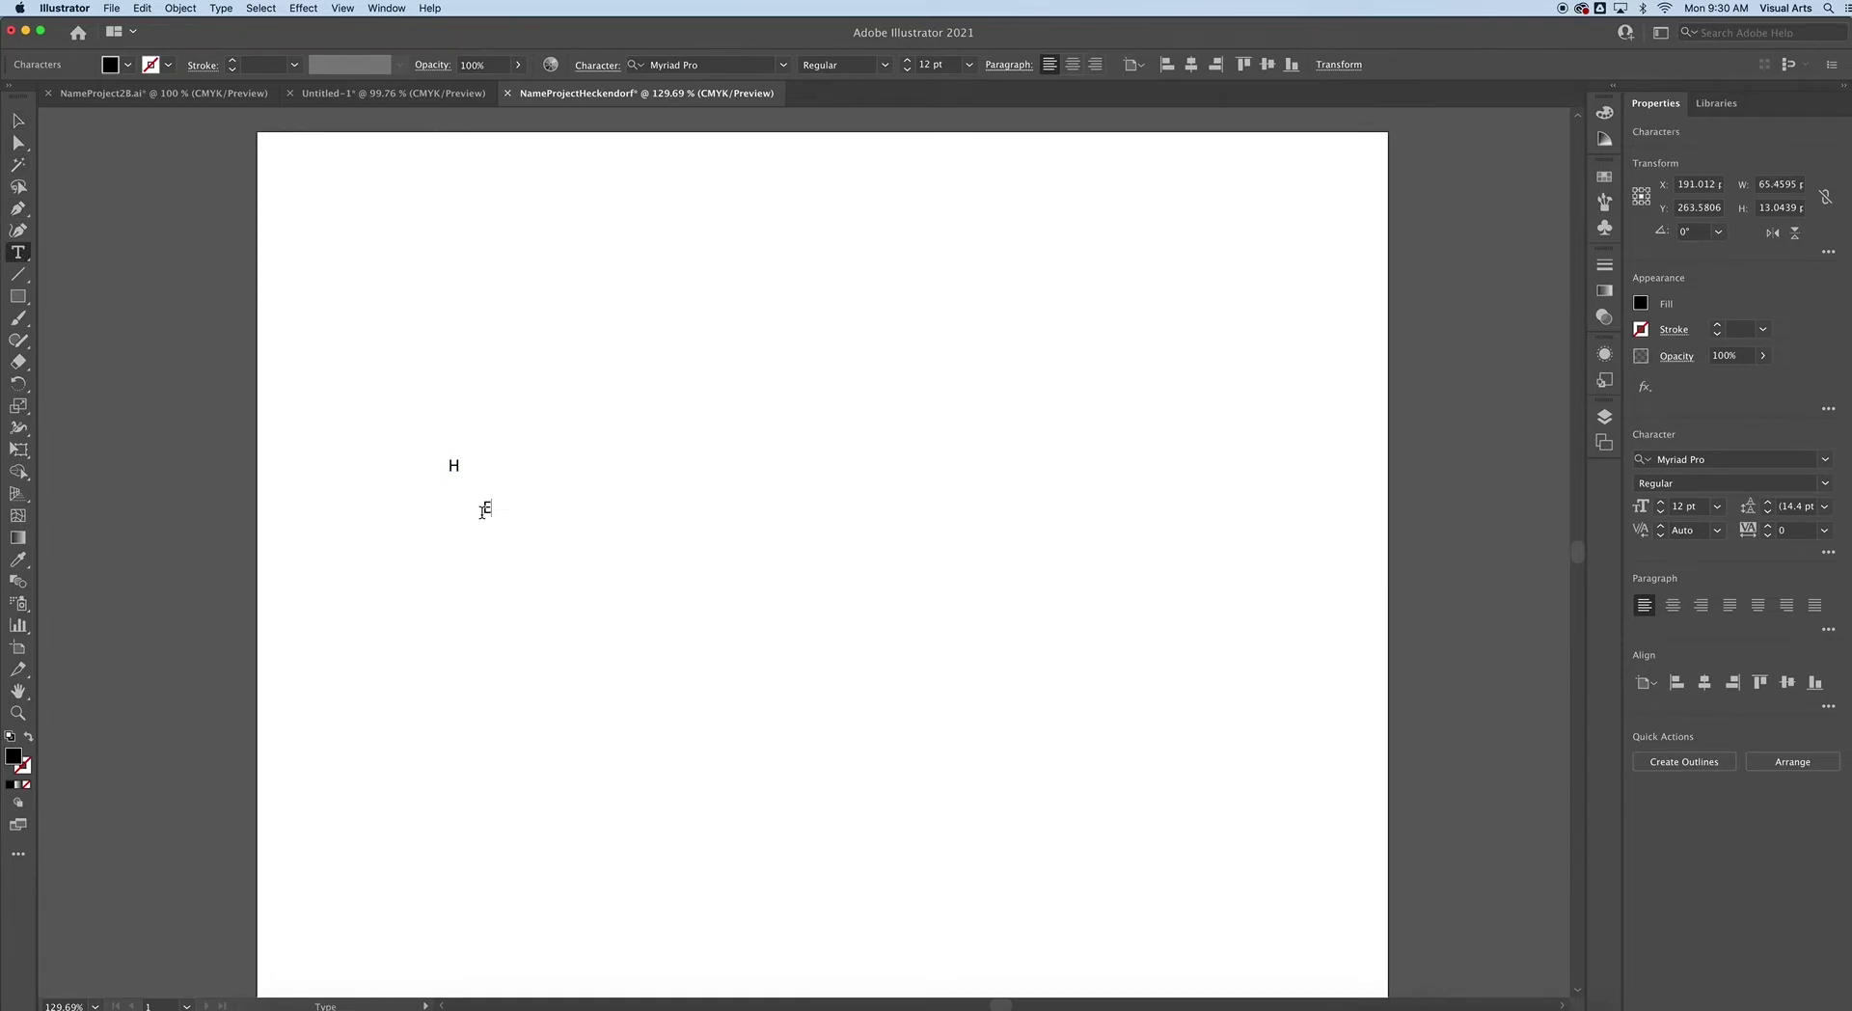
key(Escape)
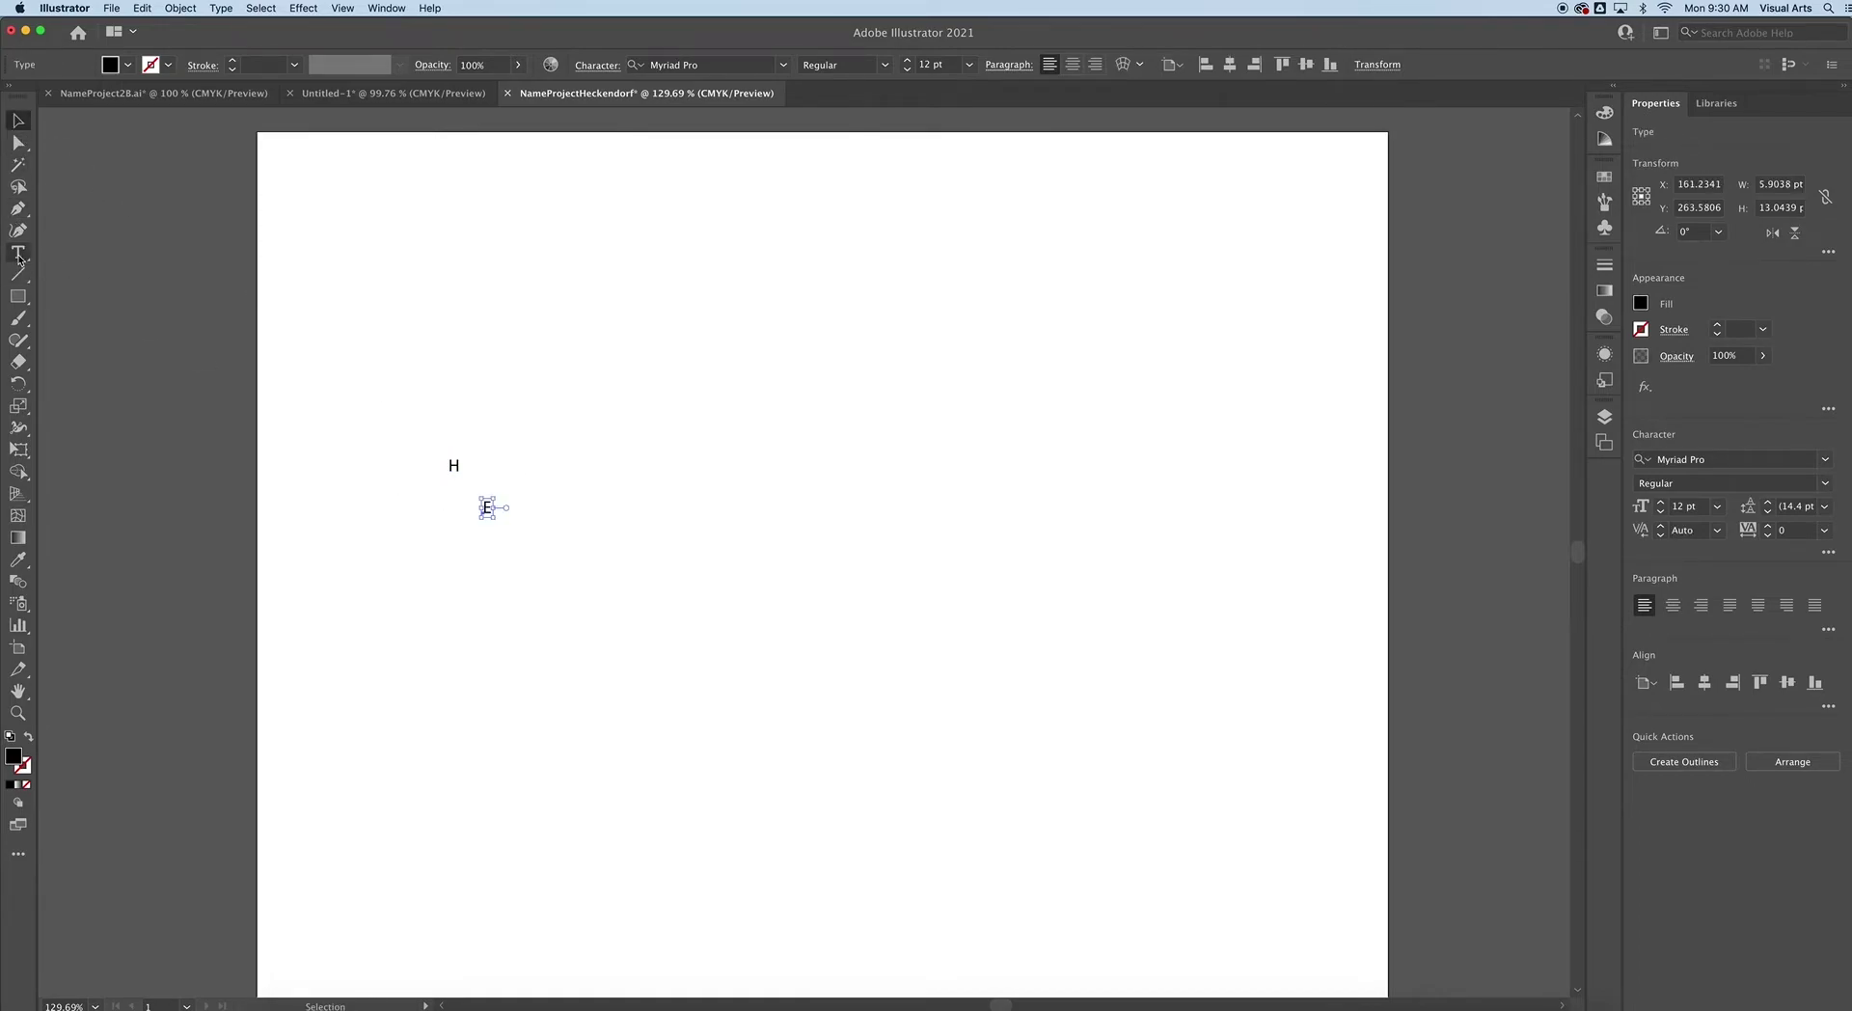
click(521, 441)
text(C)
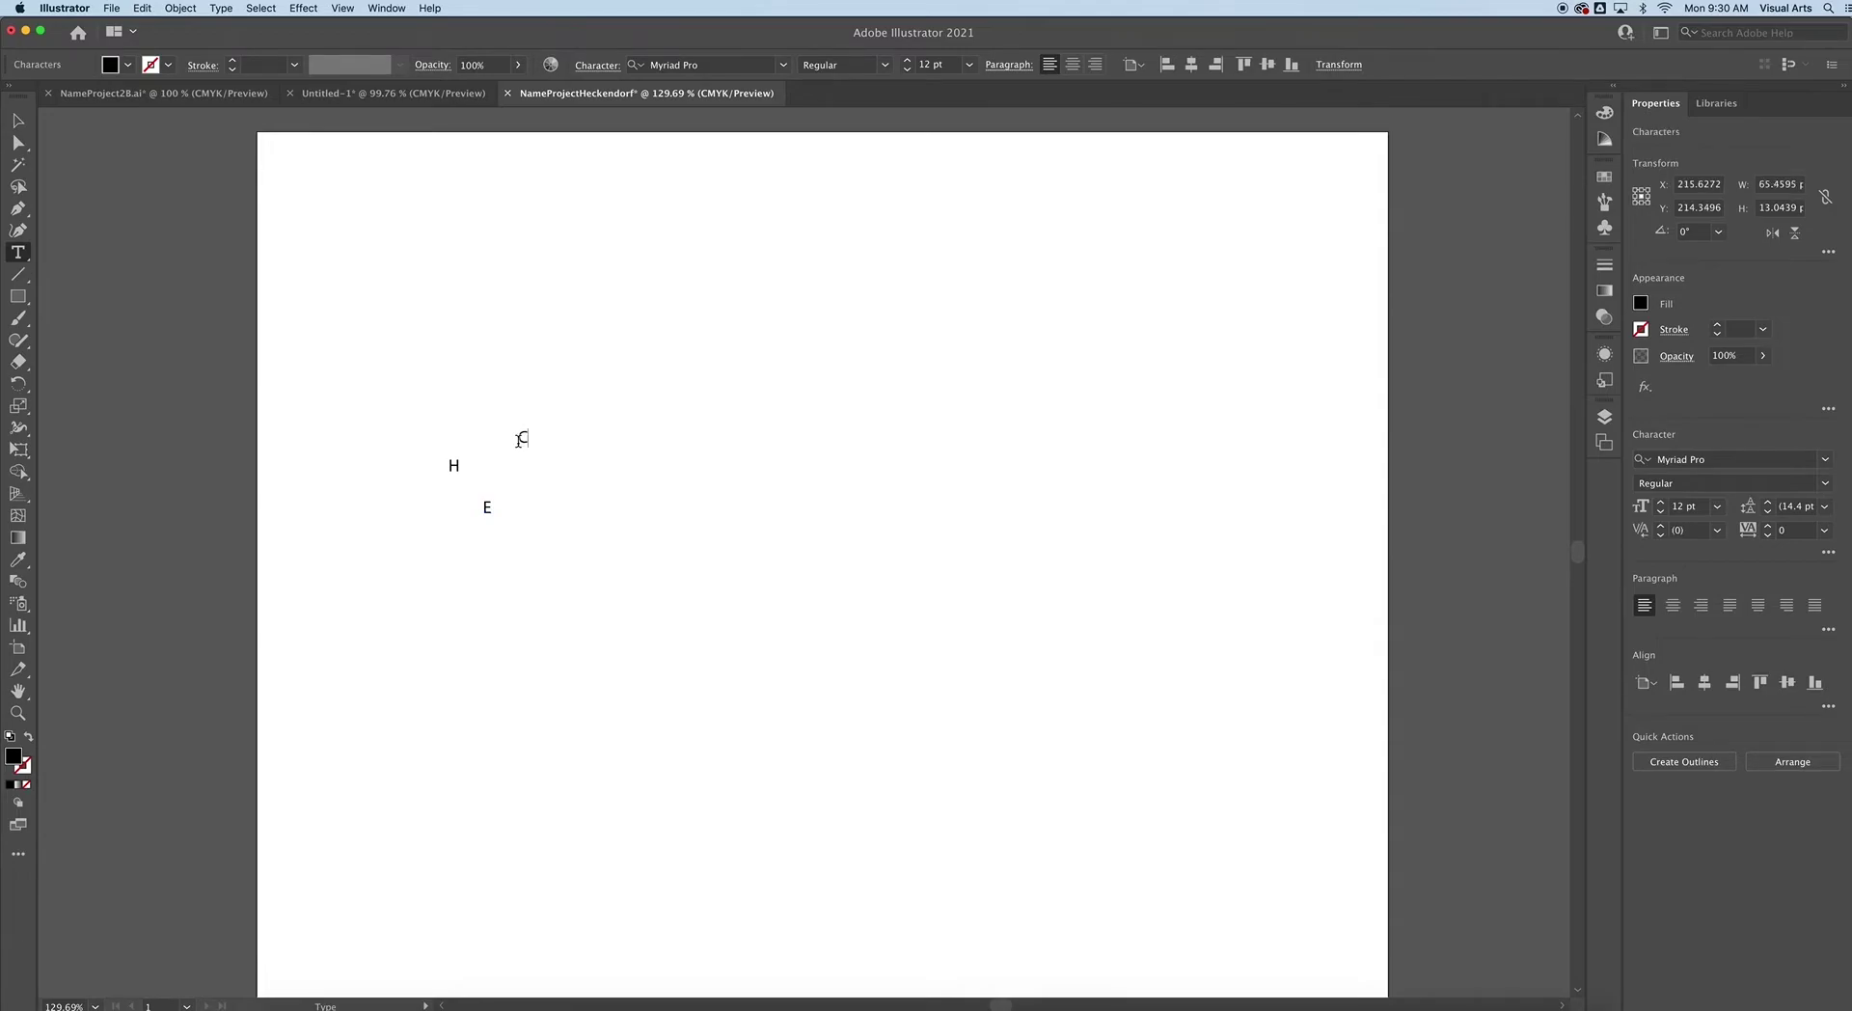
key(Escape)
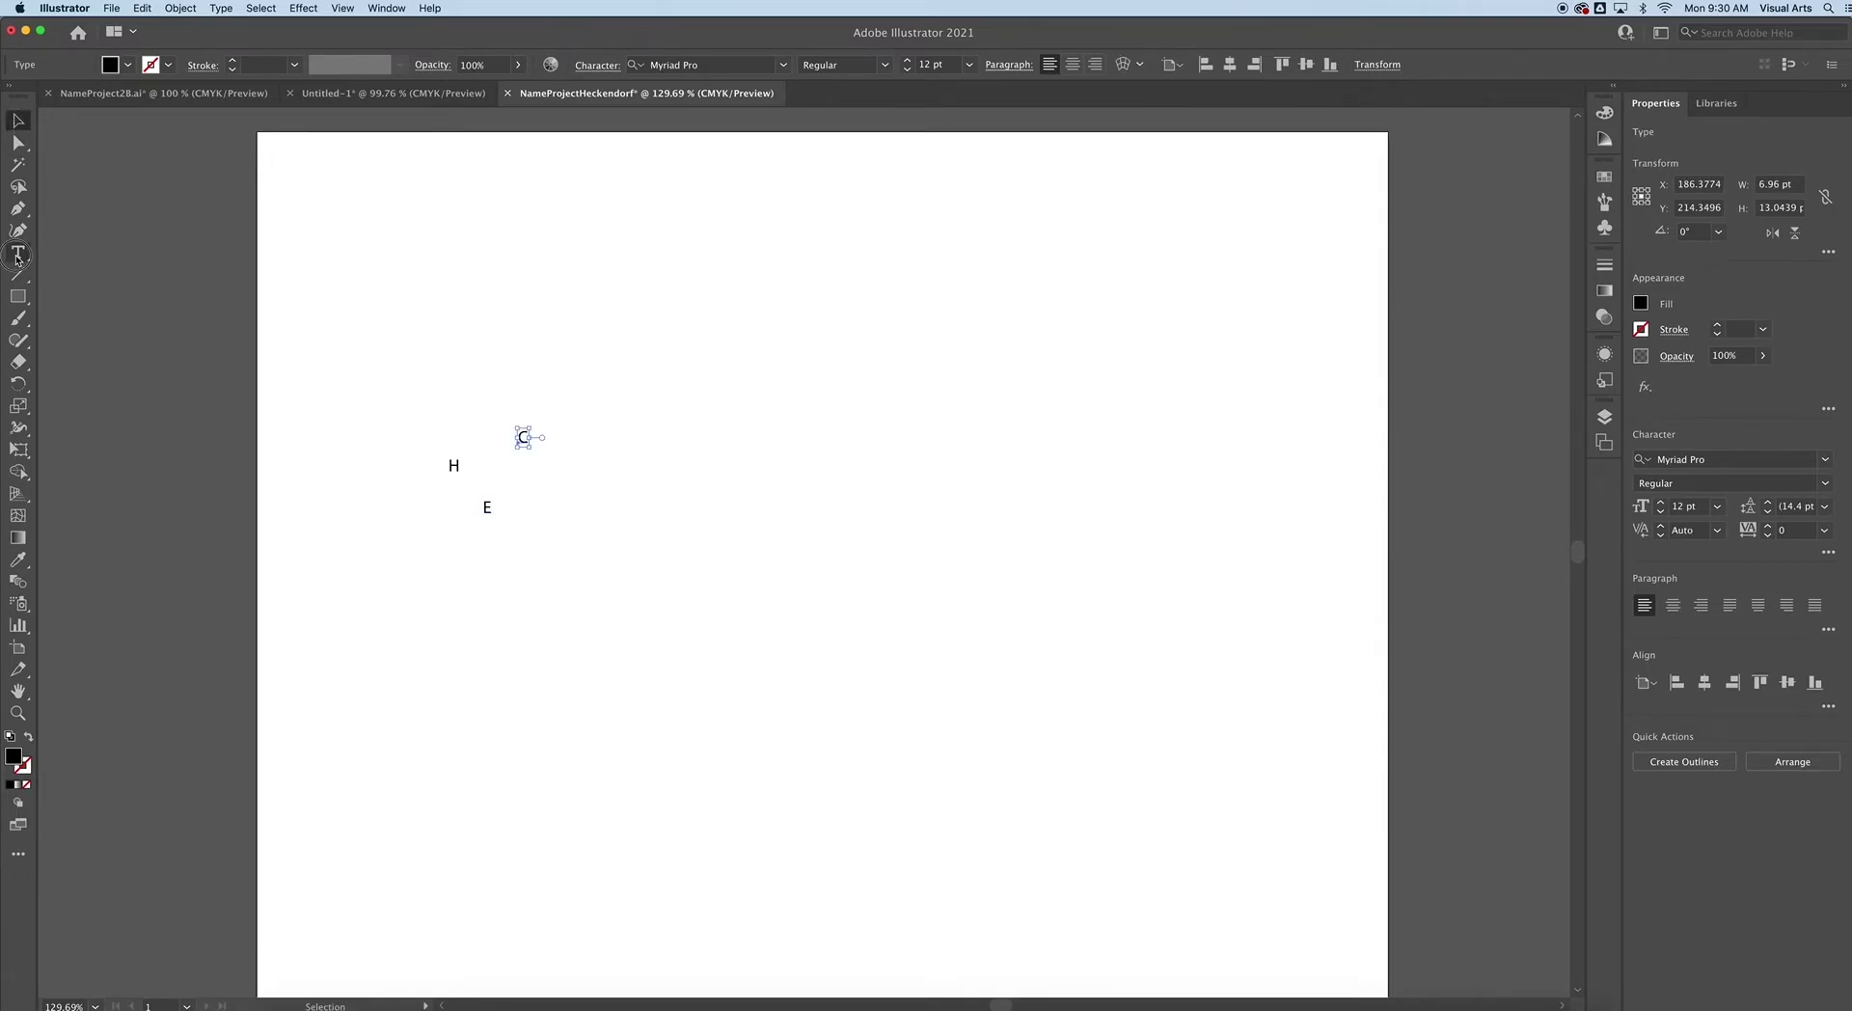
click(534, 523)
text(K)
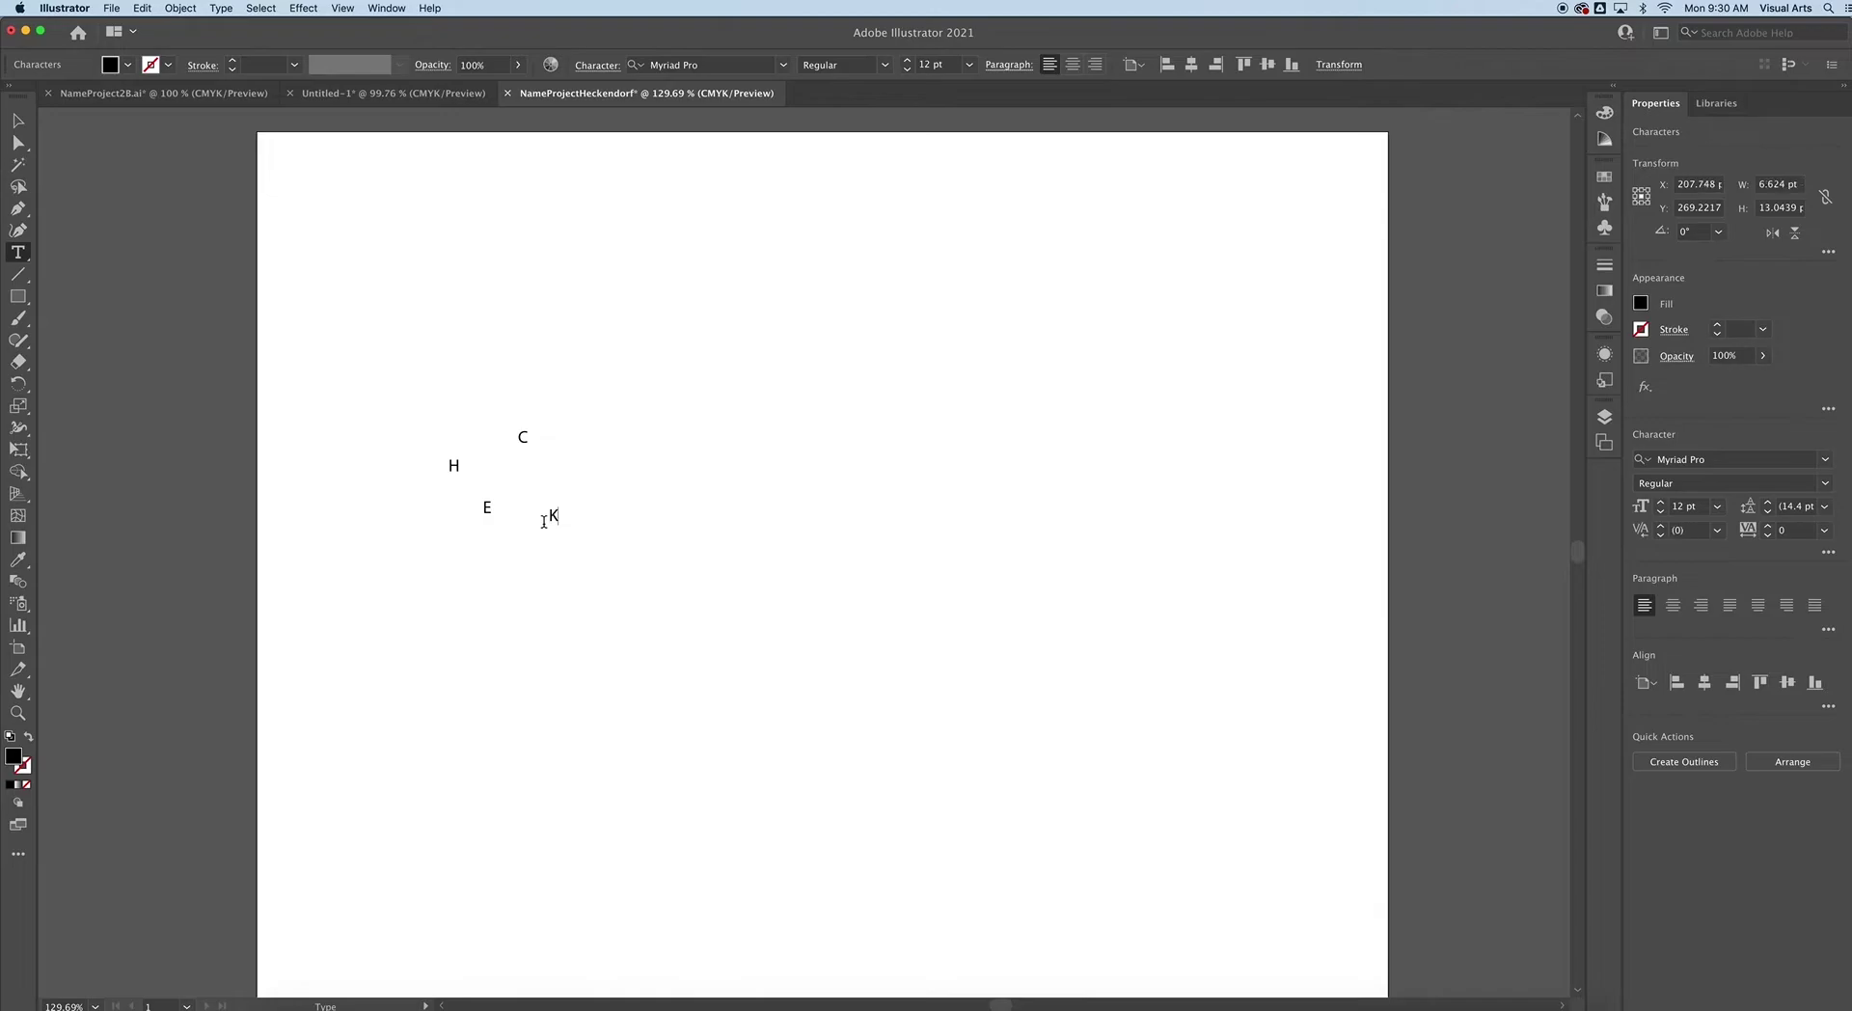
key(Escape)
Add the next letters E, N and D as separate text objects around the ring.
click(567, 377)
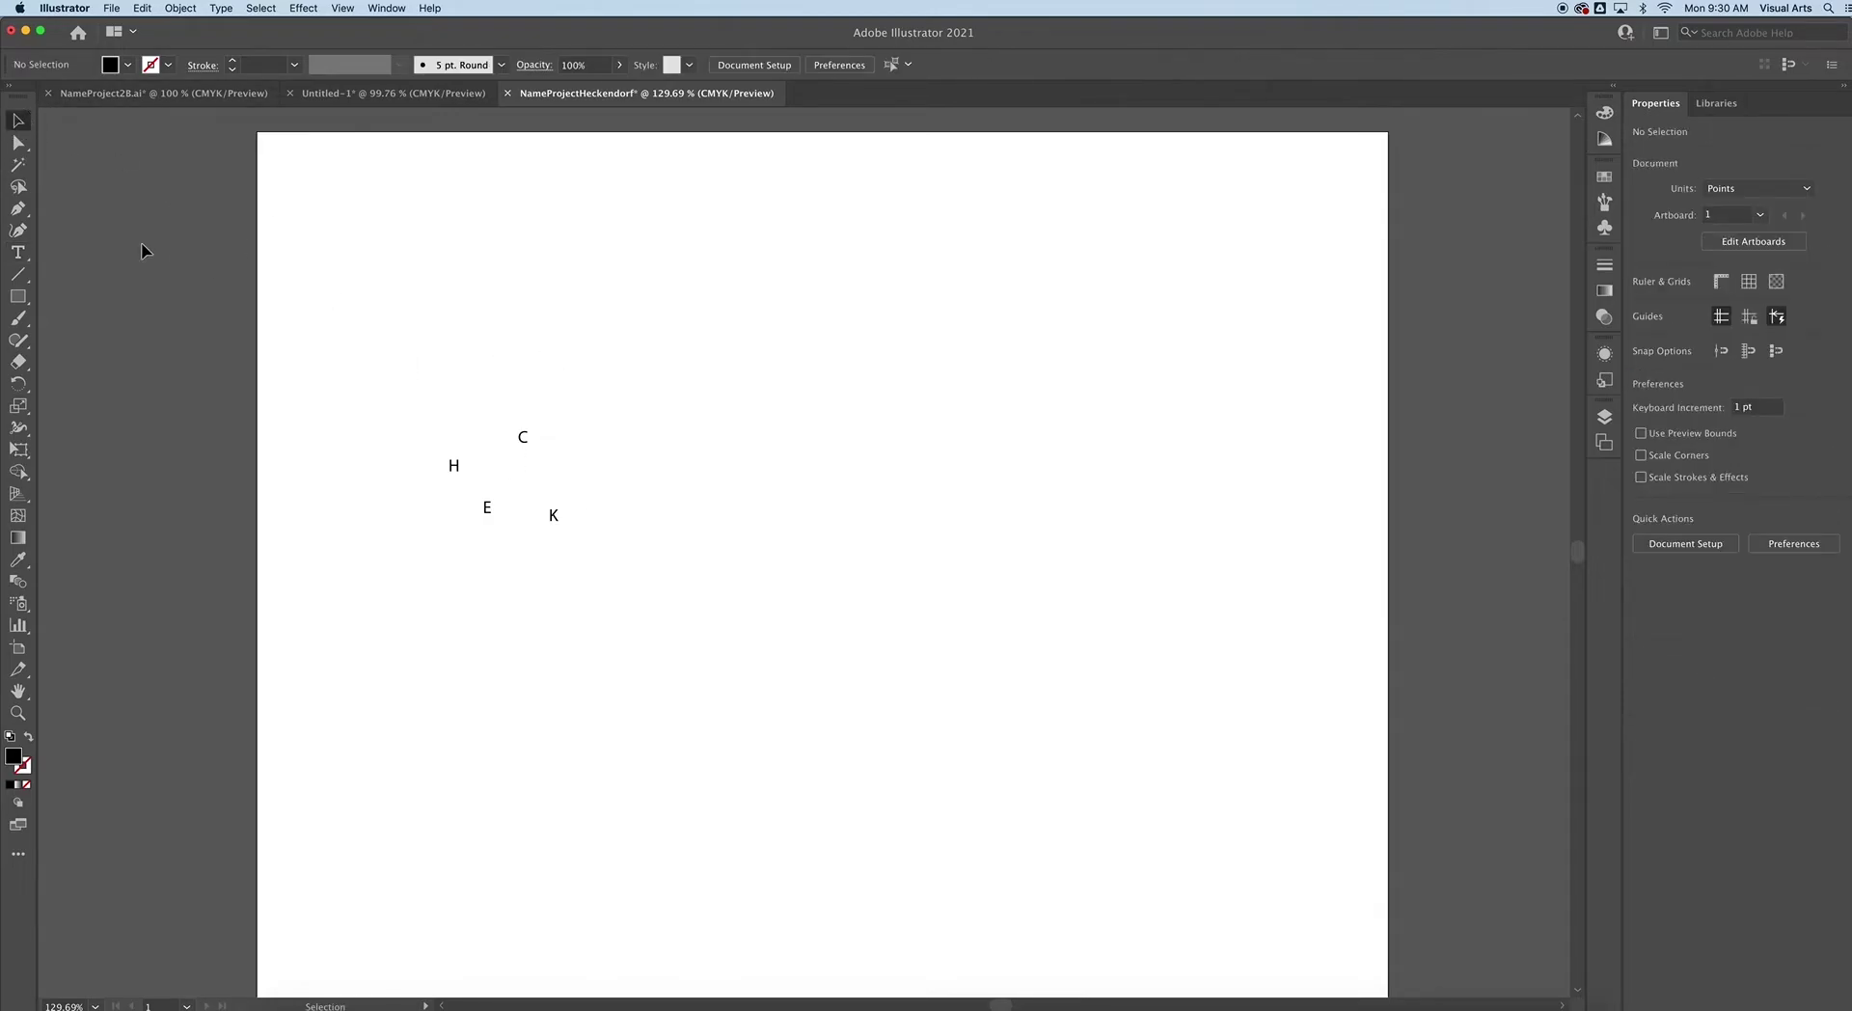
key(t)
click(582, 403)
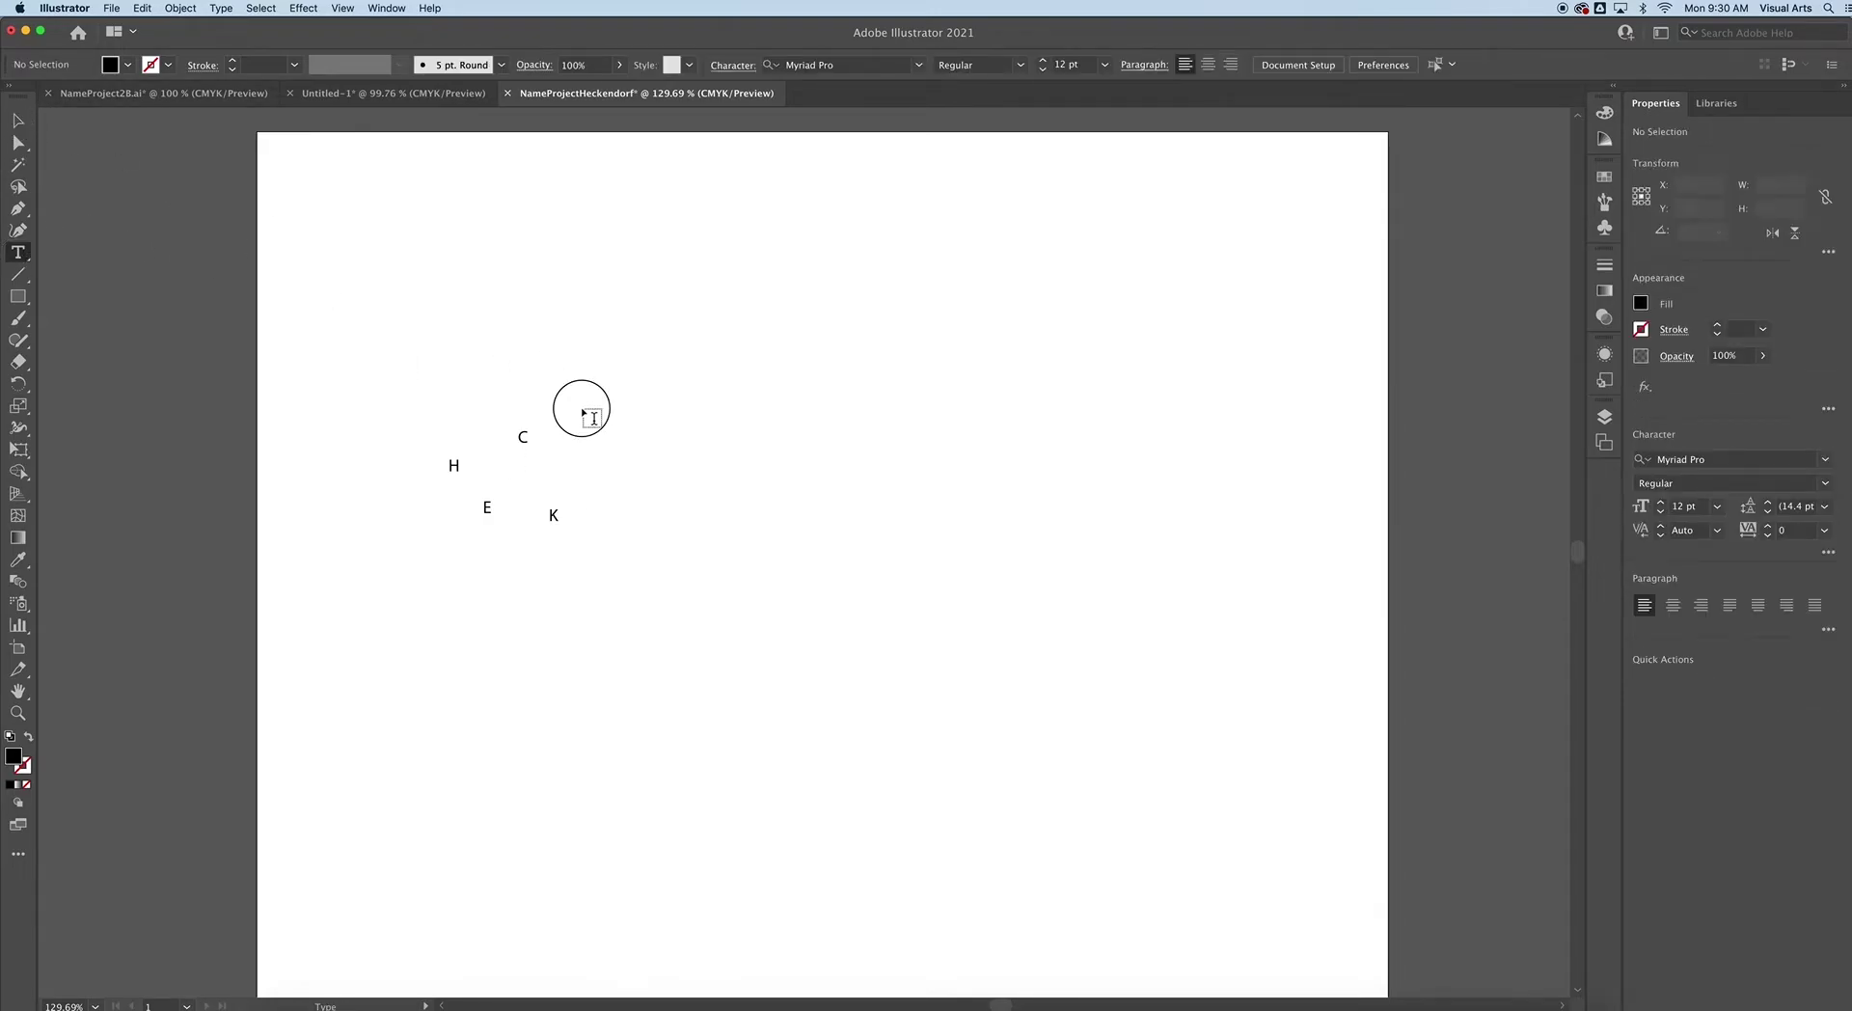
text(E)
key(Escape)
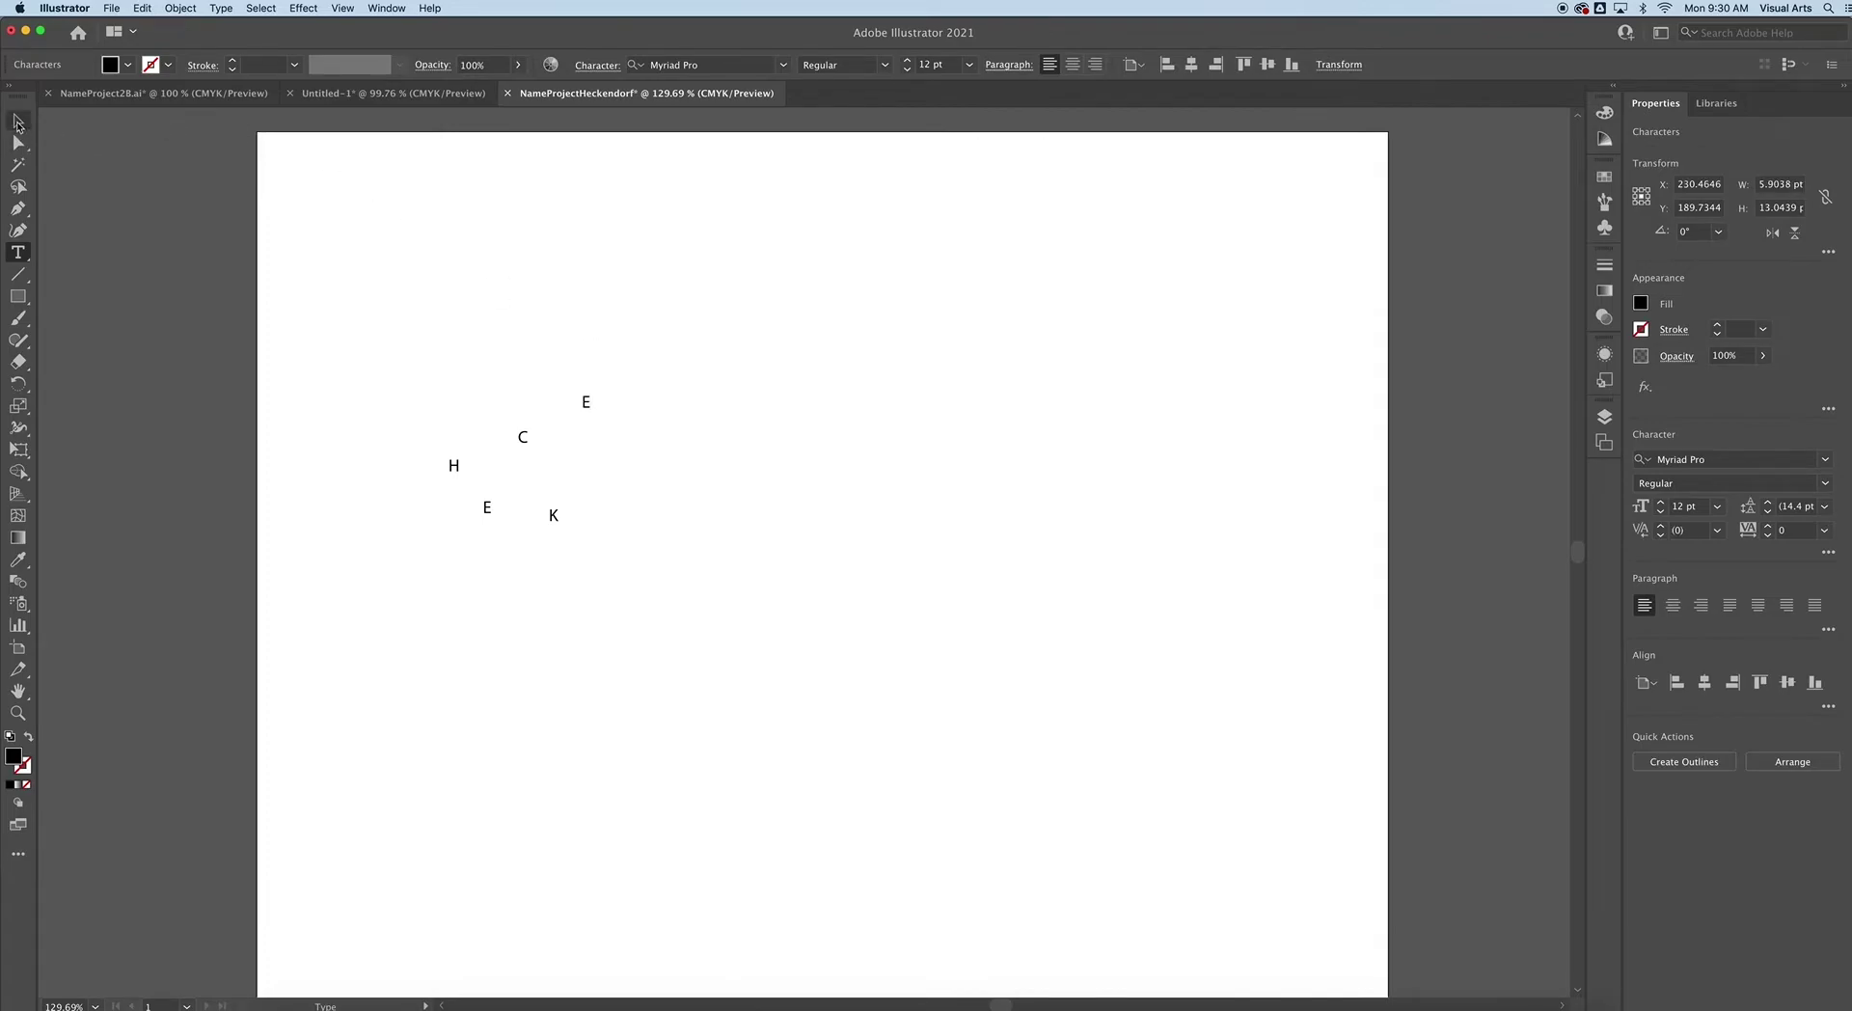
click(17, 251)
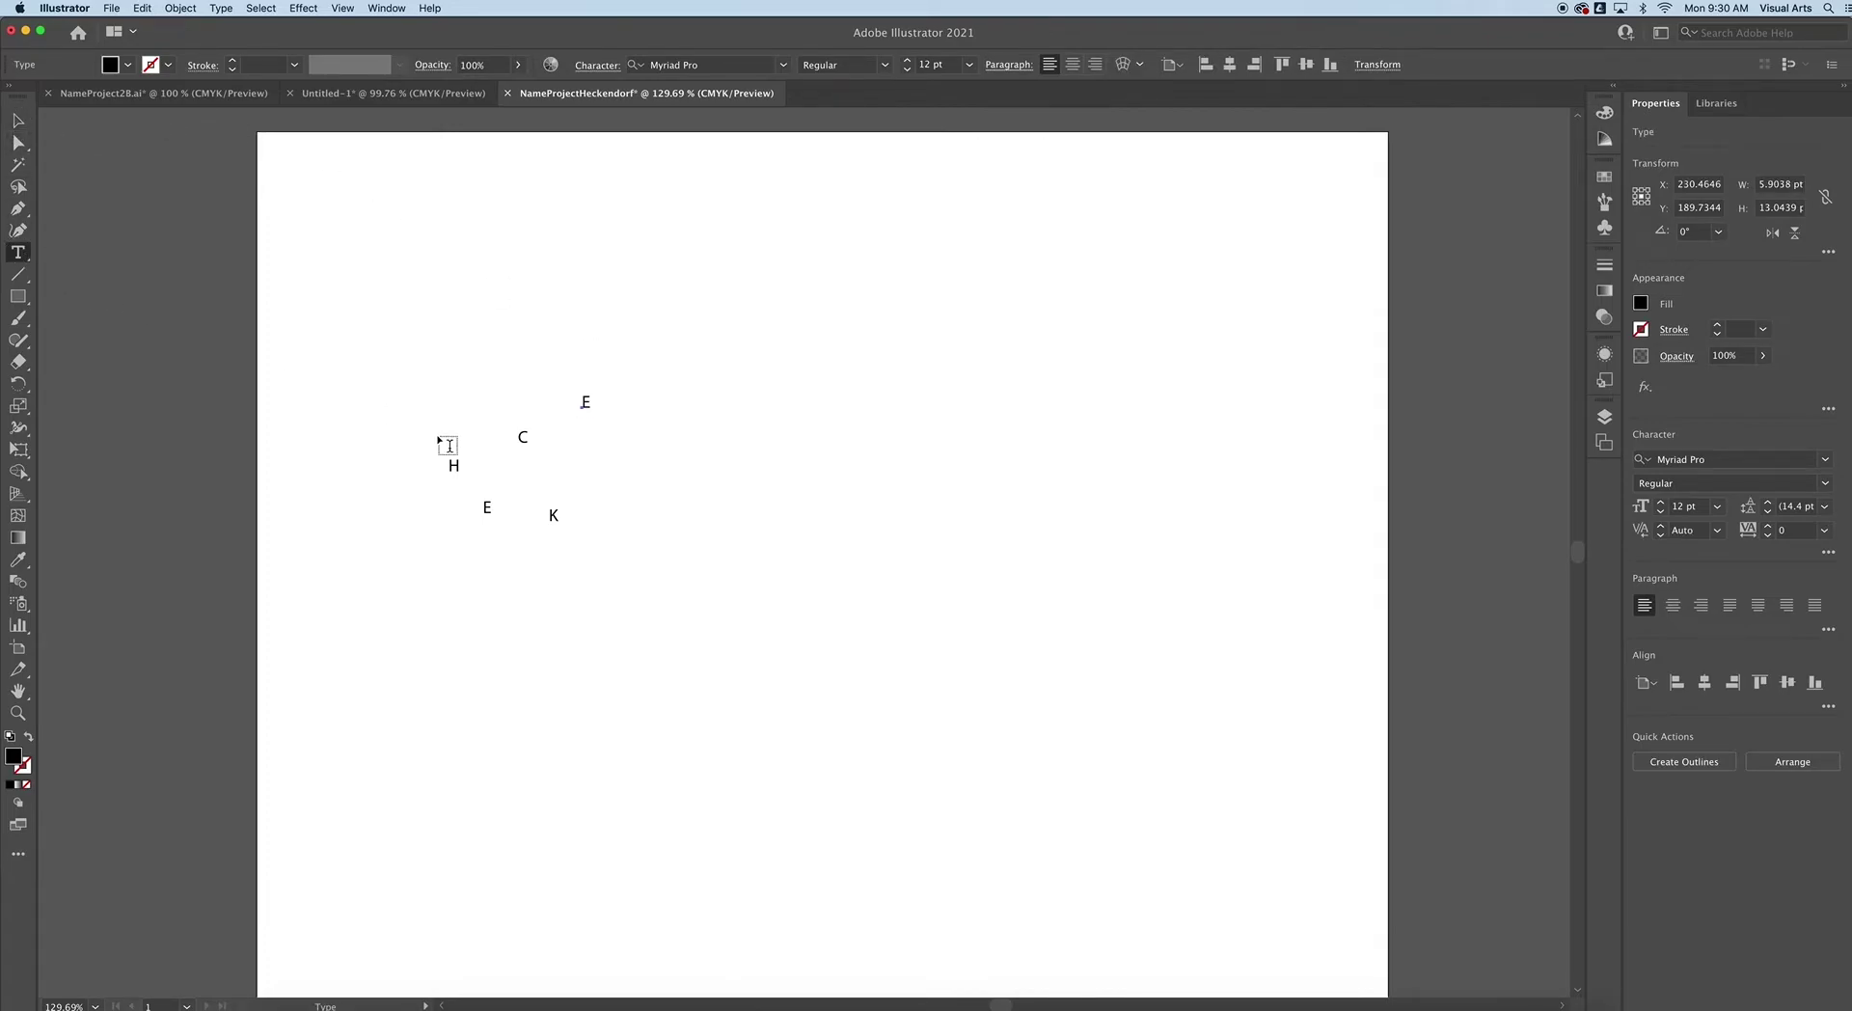
click(608, 542)
text(N)
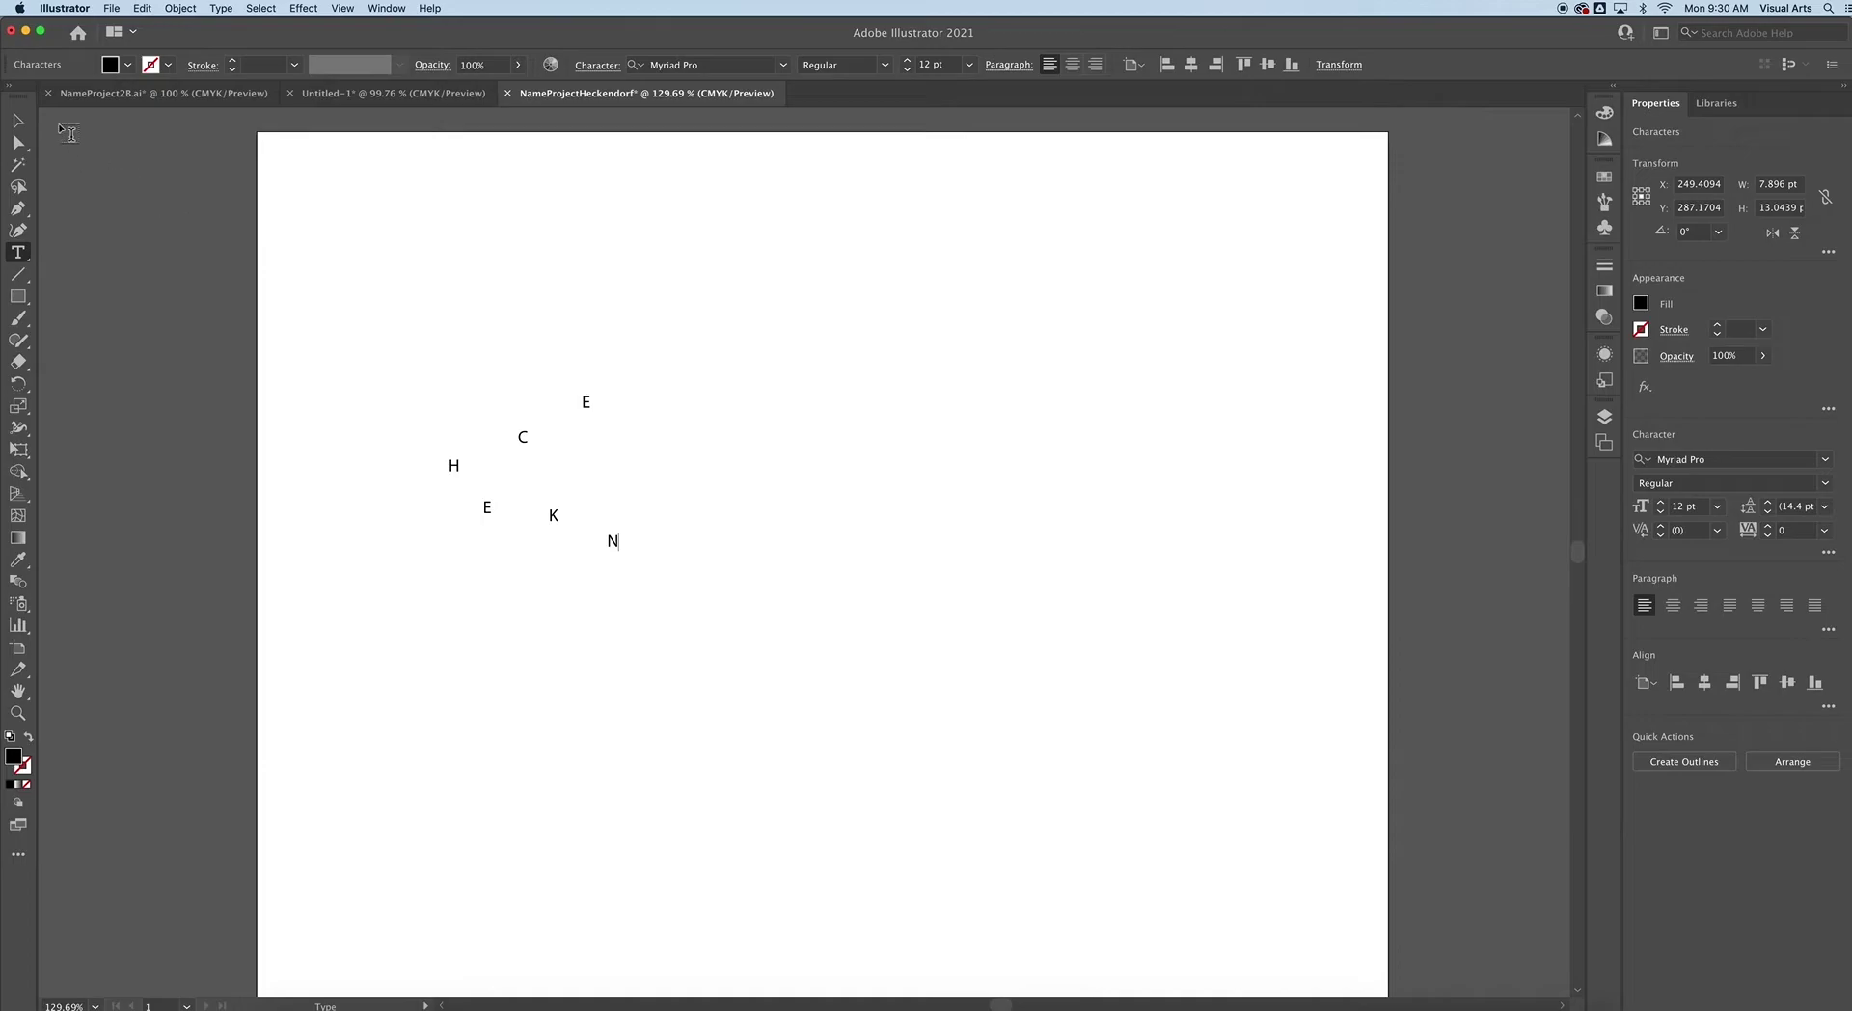
click(24, 124)
click(18, 252)
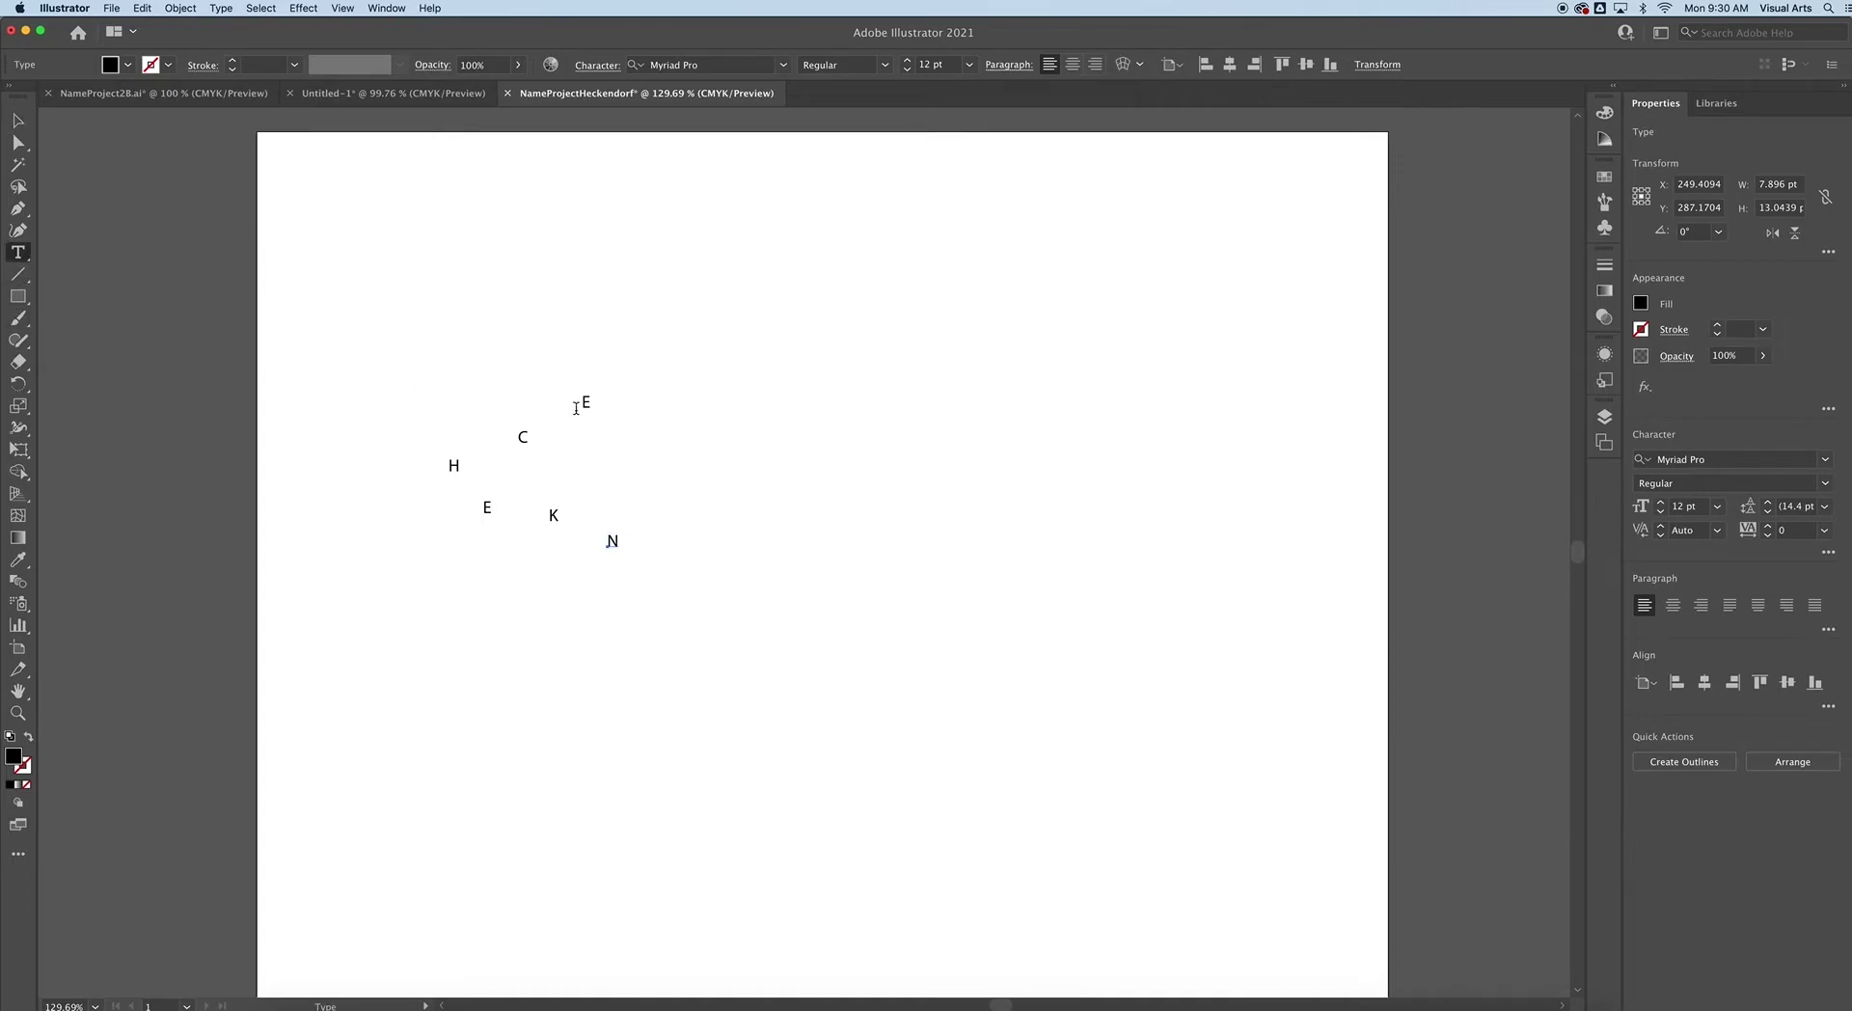
click(632, 413)
text(D)
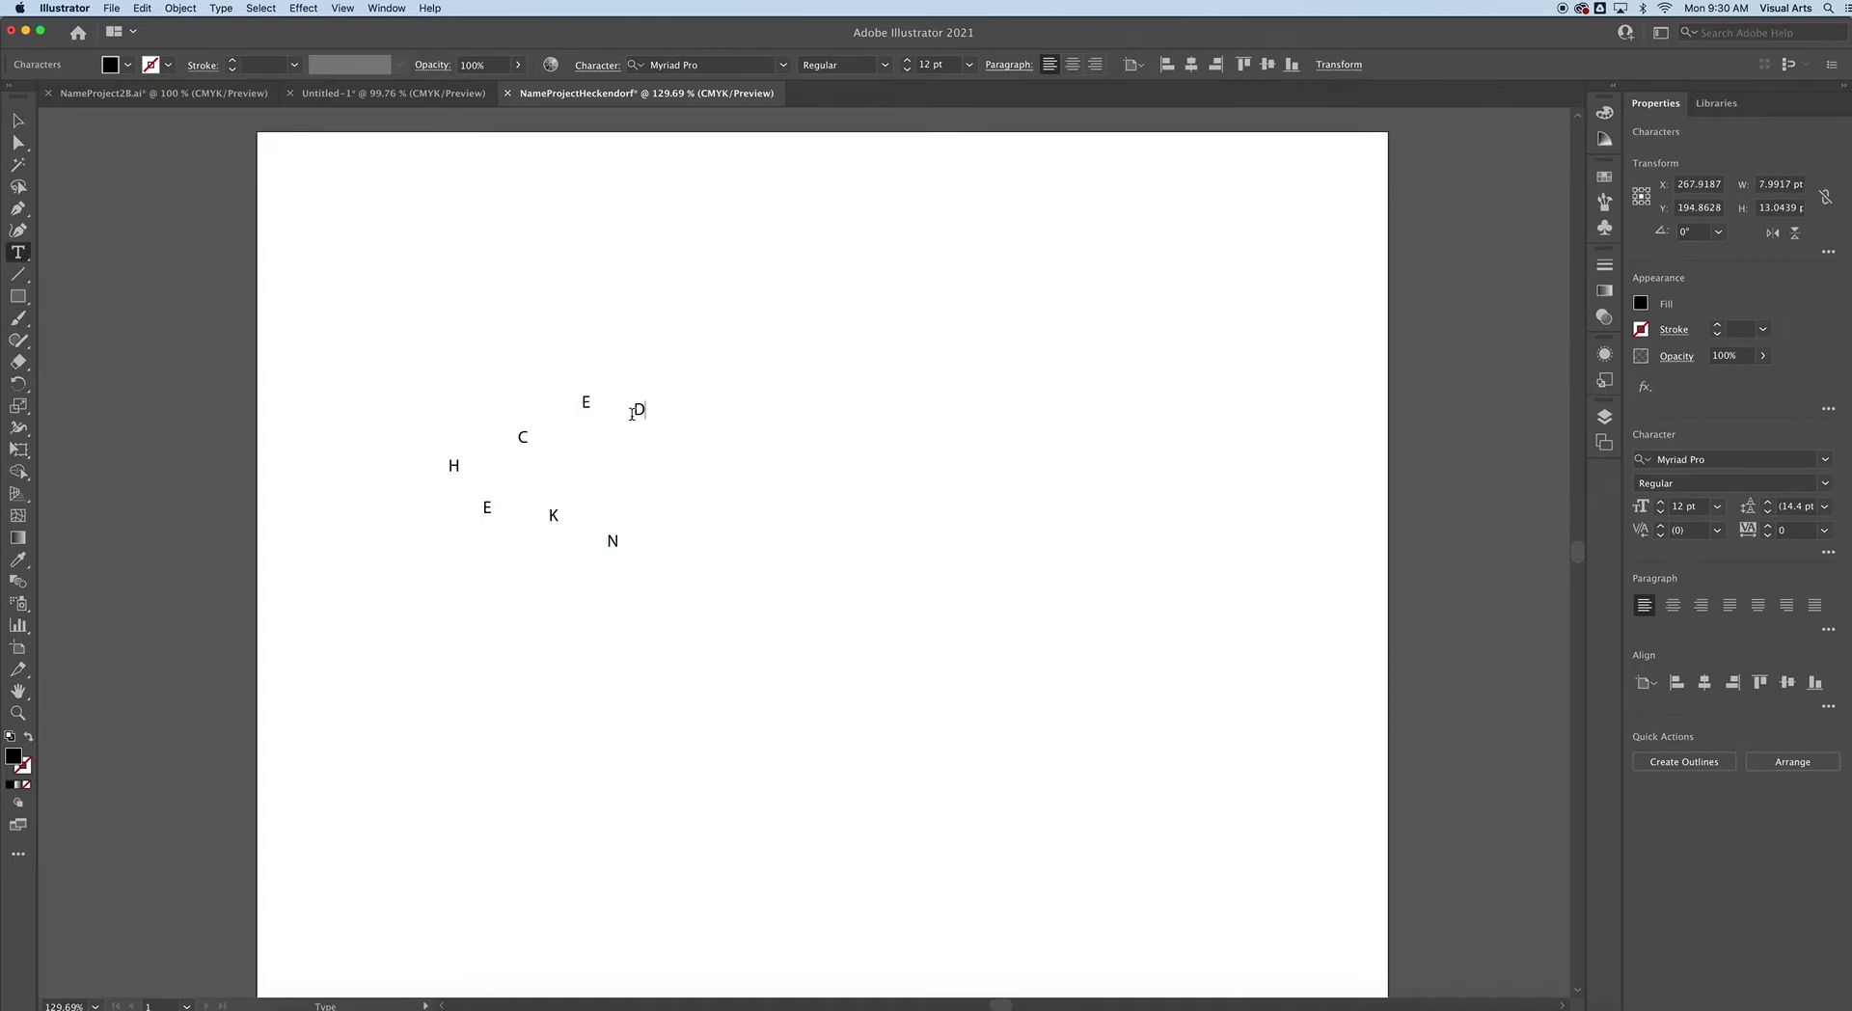
click(19, 122)
click(696, 536)
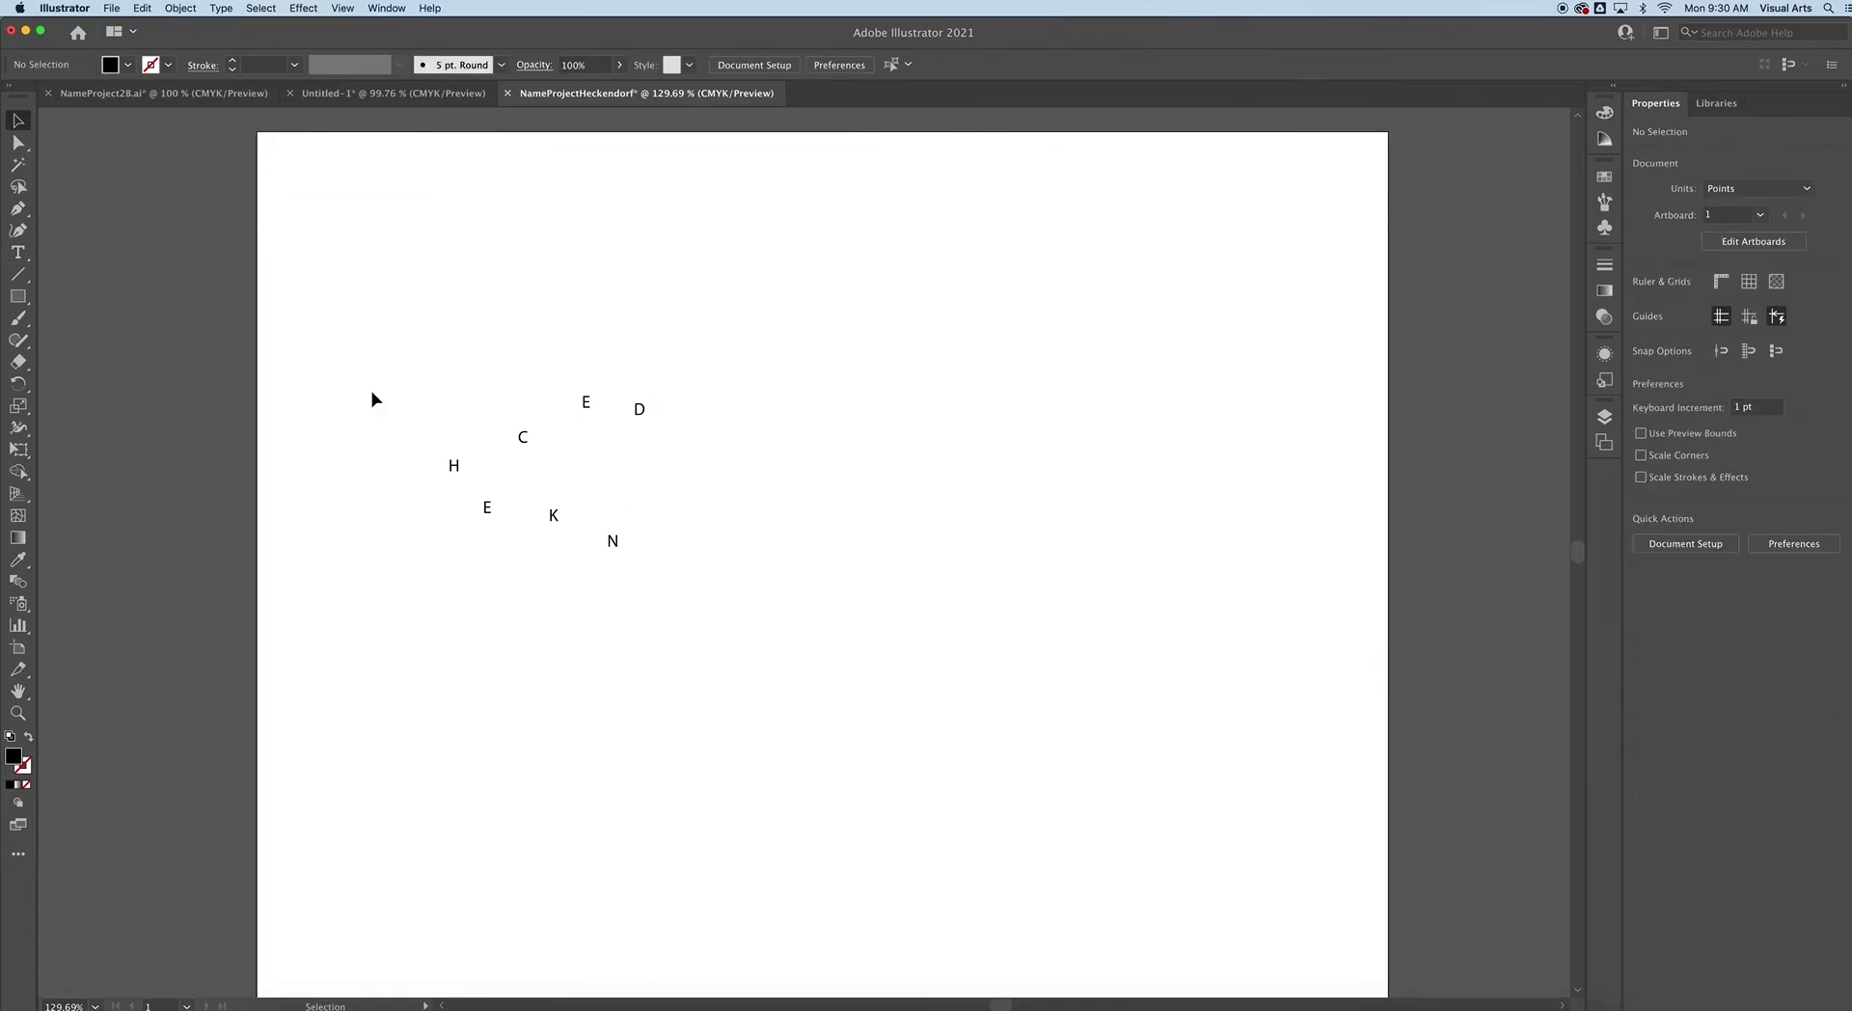
Add the final letters O, R and F as separate text objects, then deselect.
click(17, 252)
click(669, 550)
text(O)
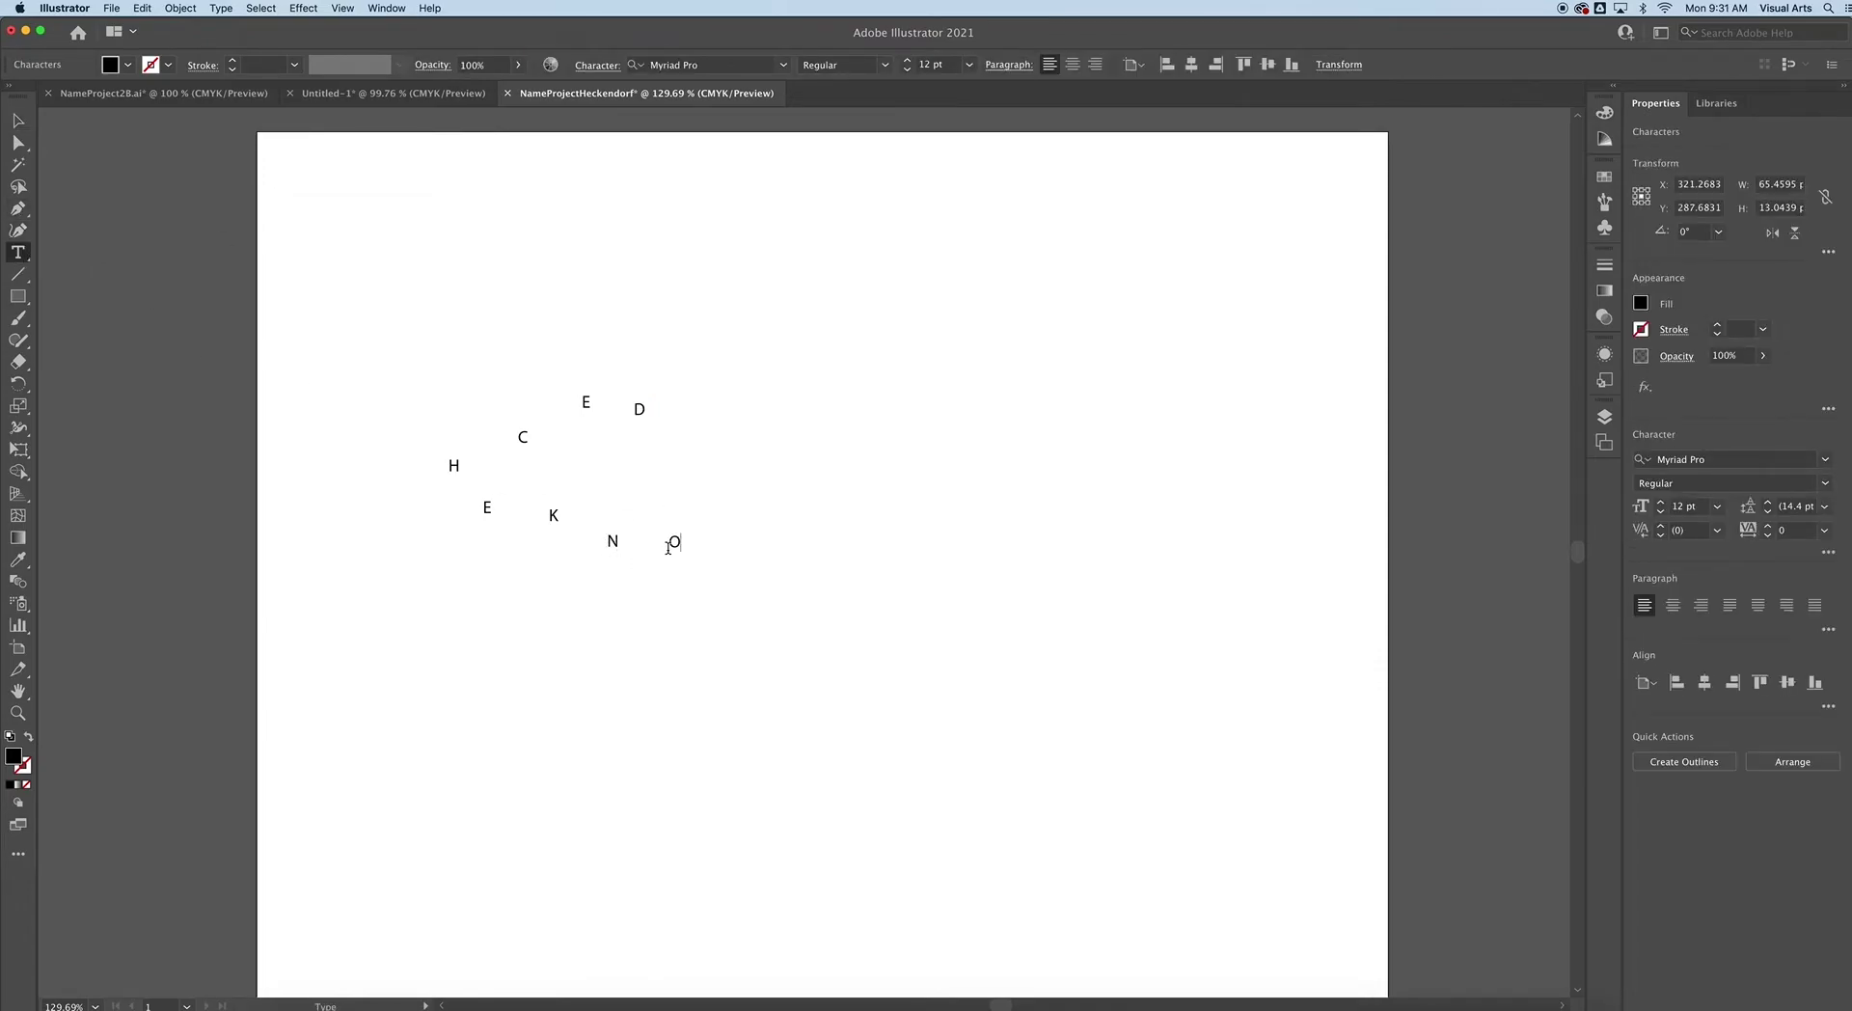
click(14, 119)
click(560, 303)
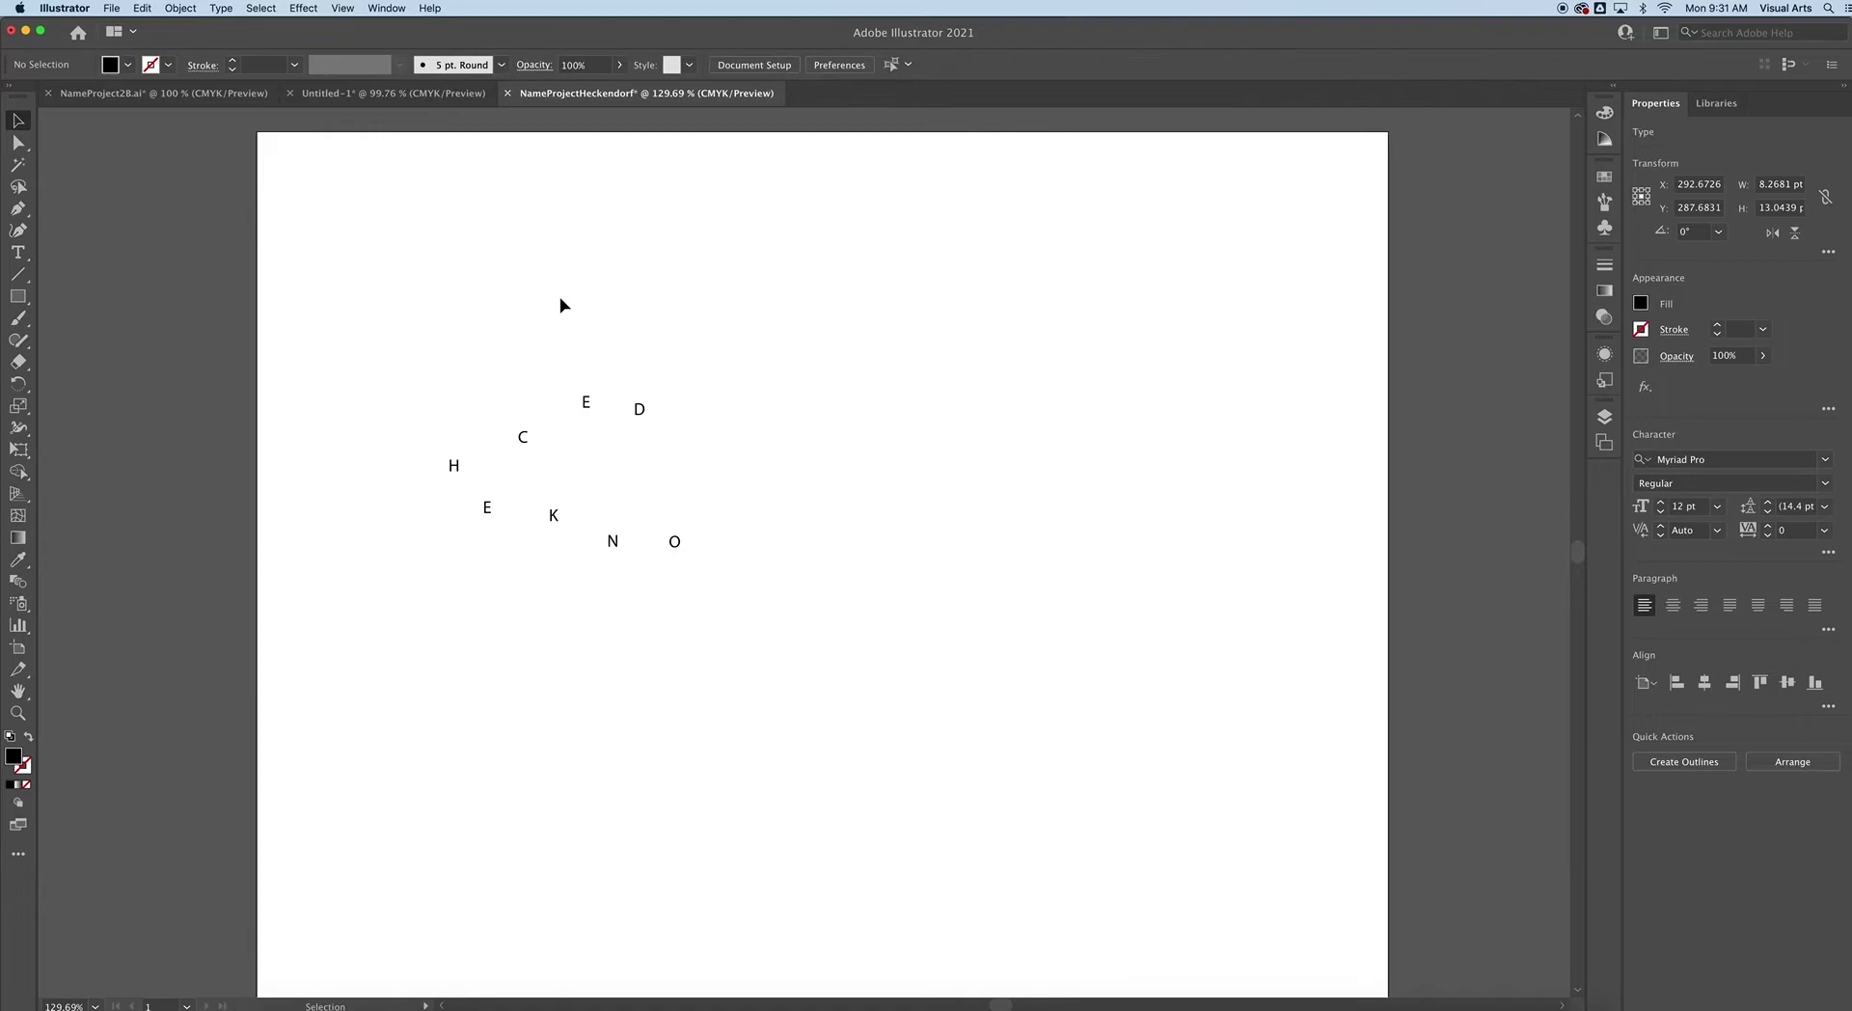
click(19, 253)
click(703, 421)
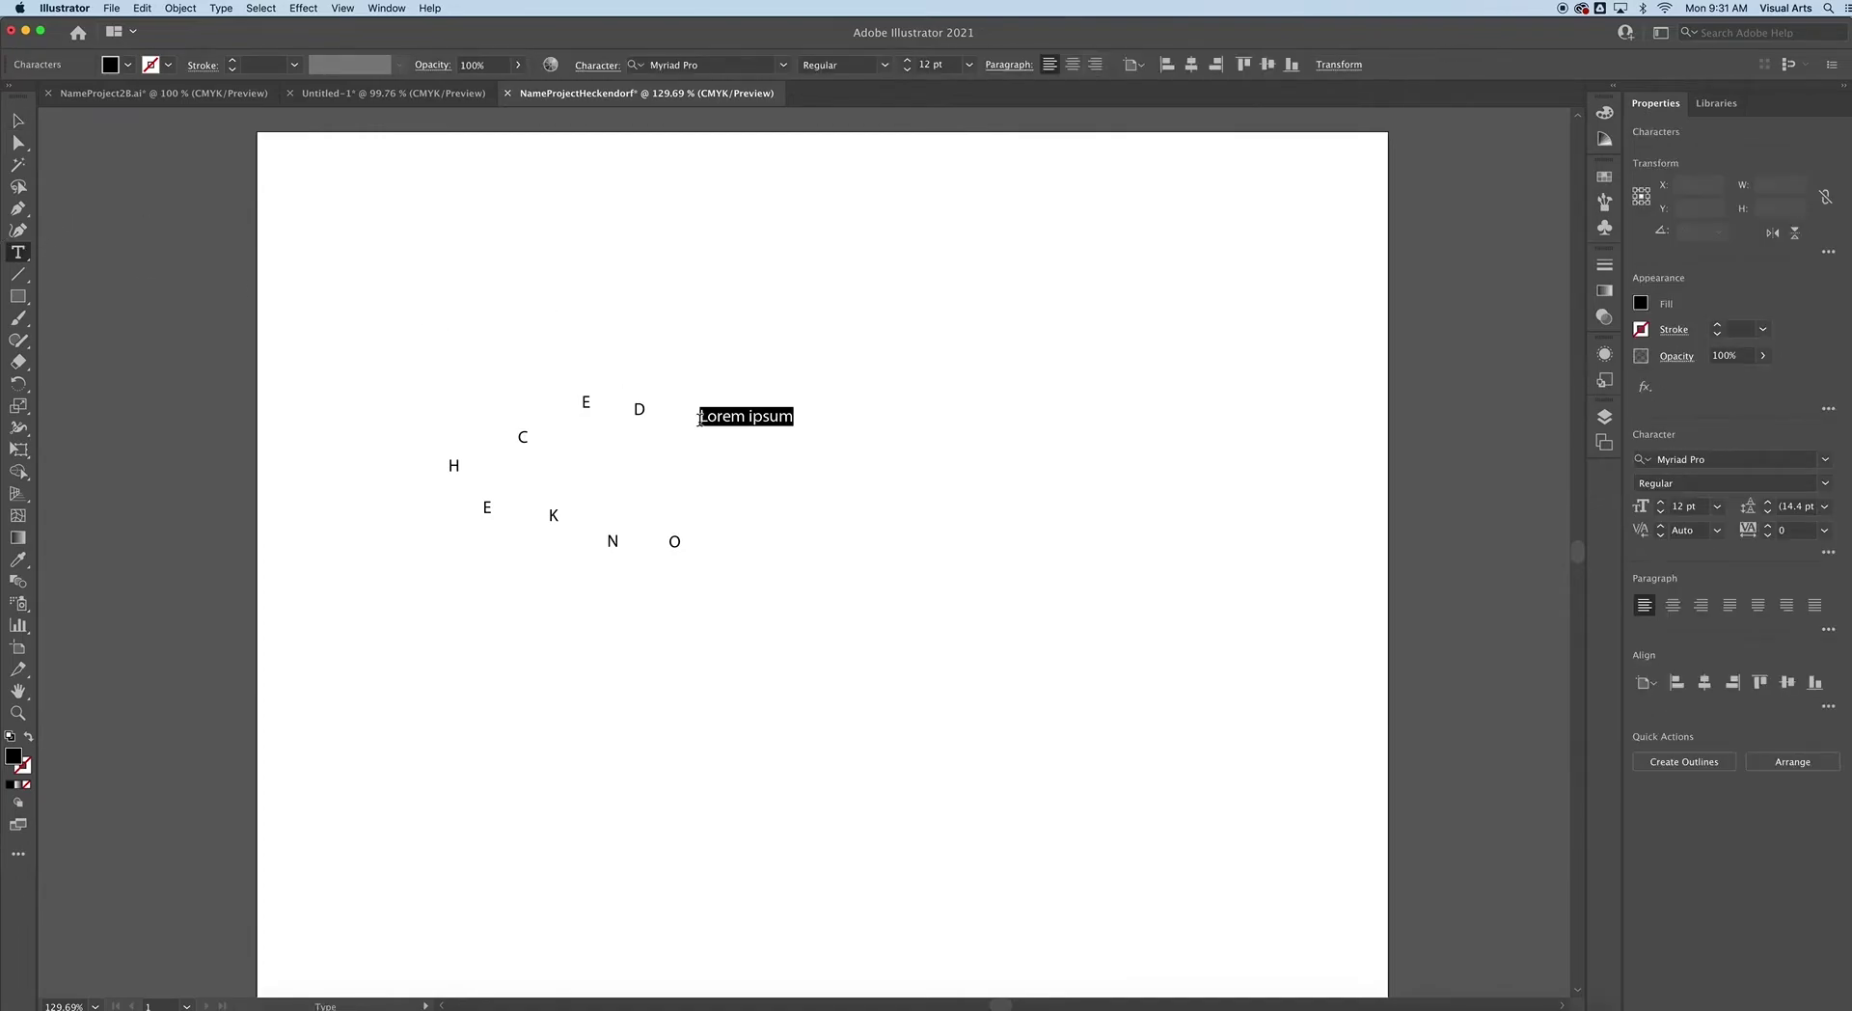
text(R)
click(18, 120)
click(147, 187)
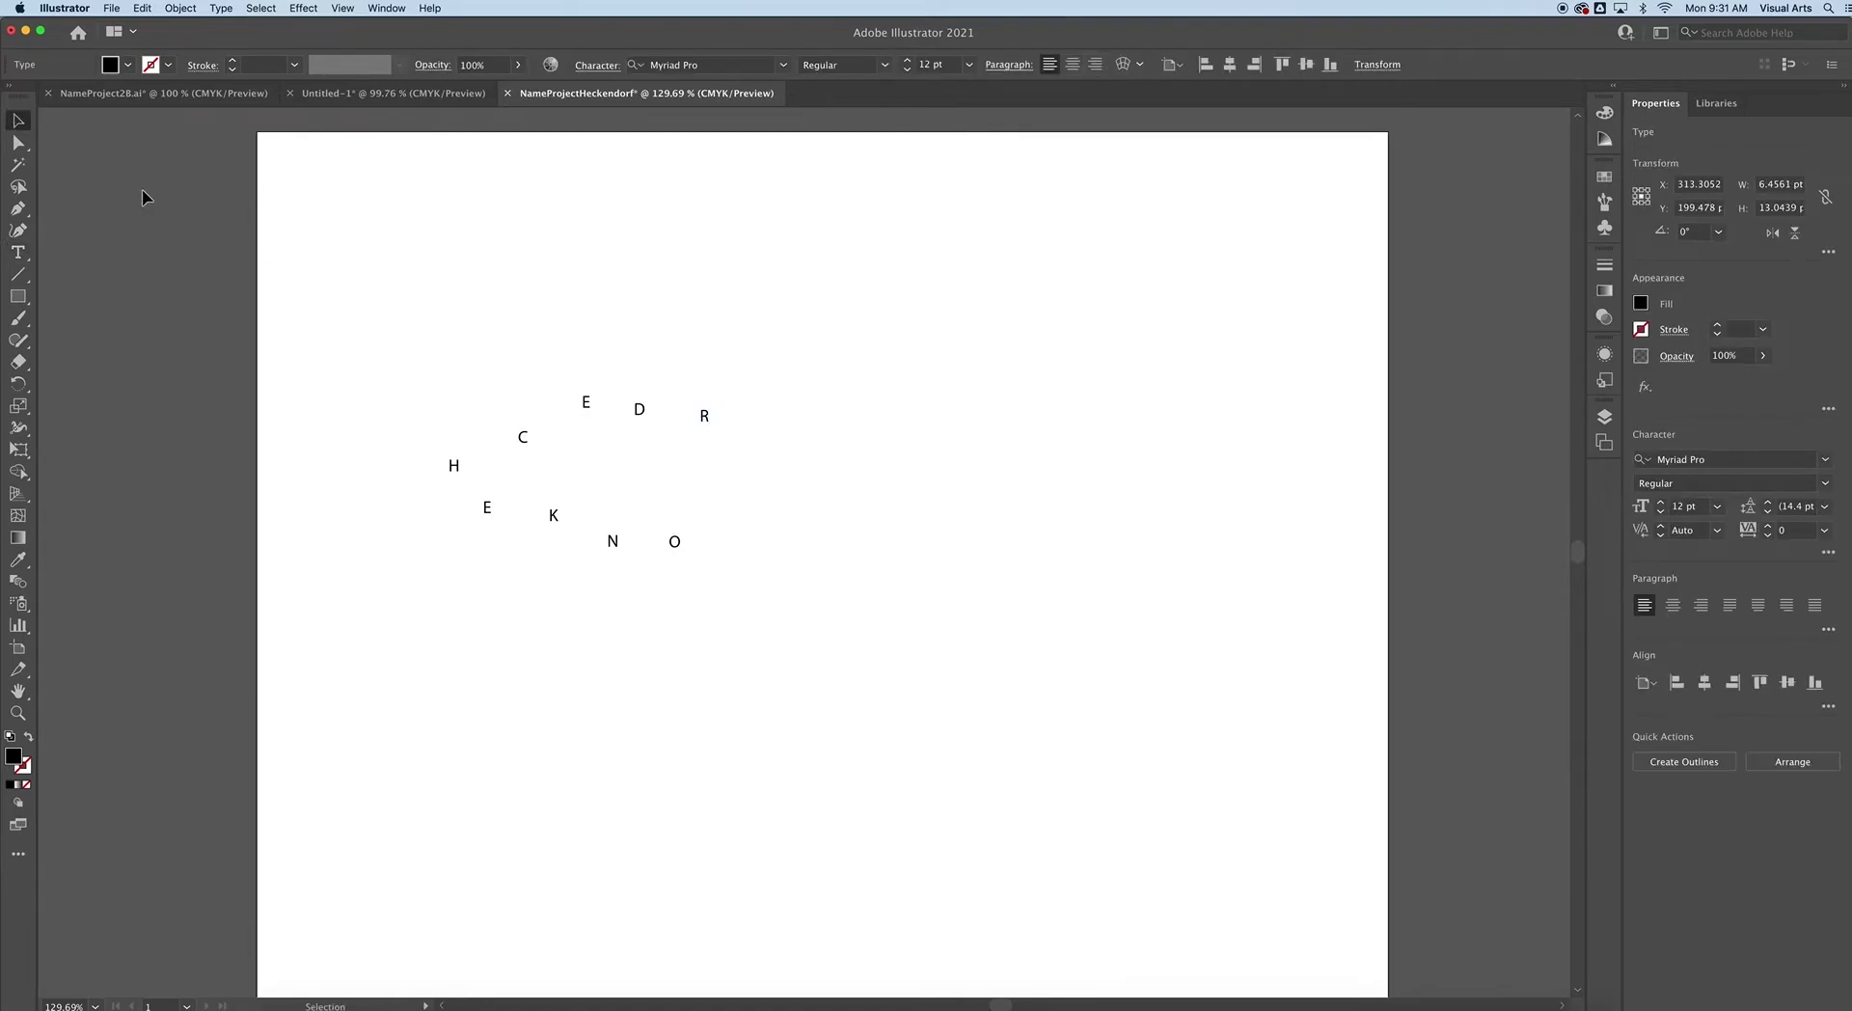
click(18, 253)
click(759, 497)
key(BackSpace)
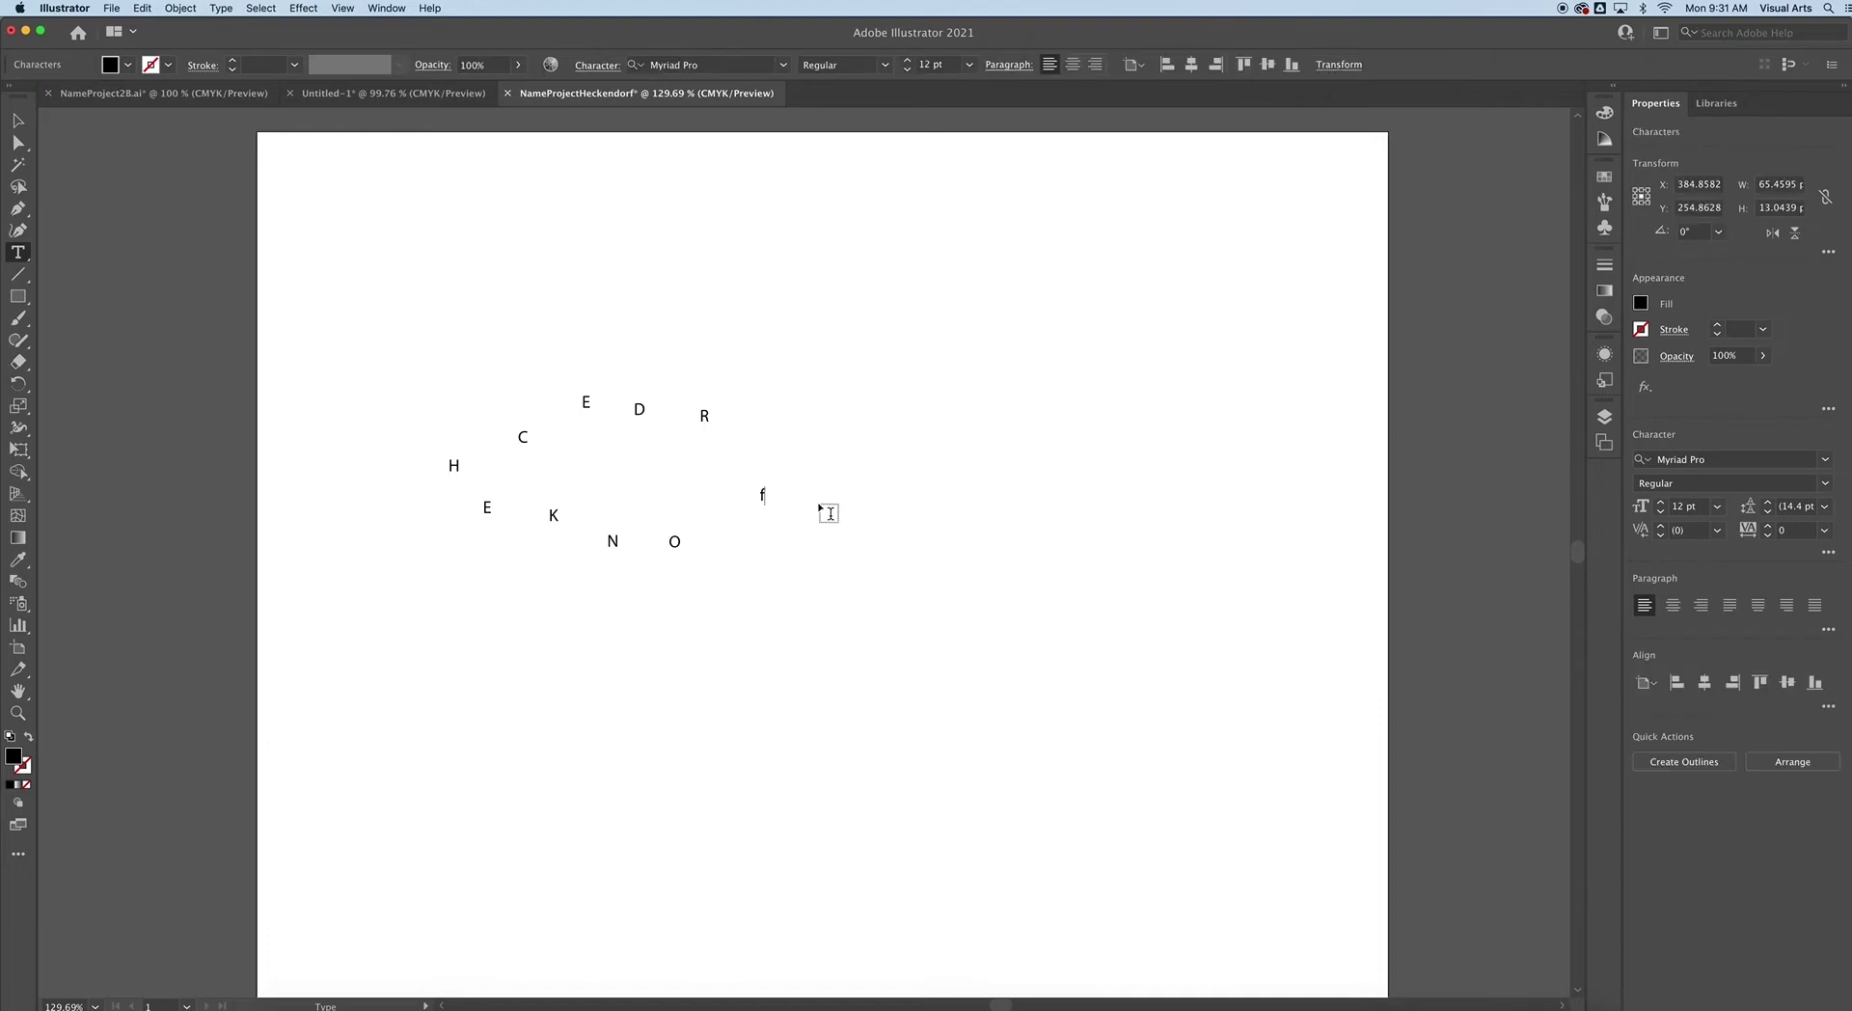
text(F)
click(17, 120)
click(405, 260)
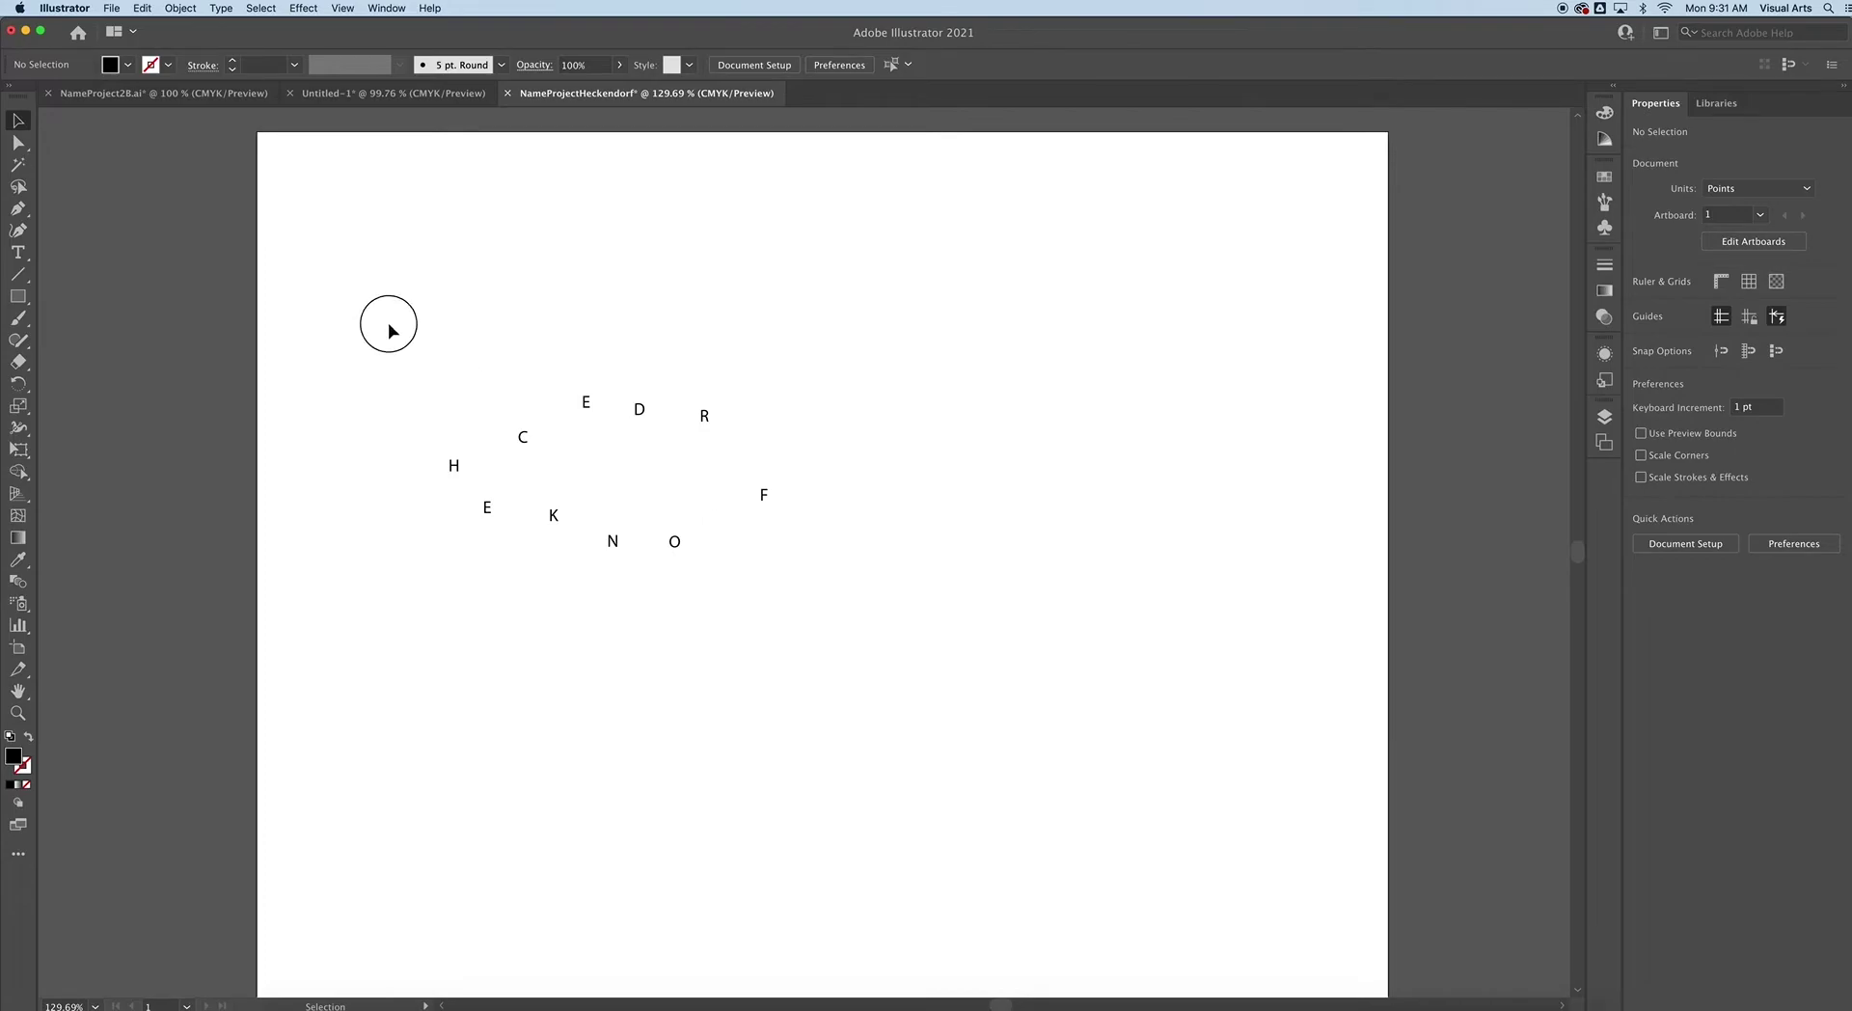
Vertically center and horizontally distribute all ten letters, then scale the word to 24.5 pt.
drag(389, 329, 843, 603)
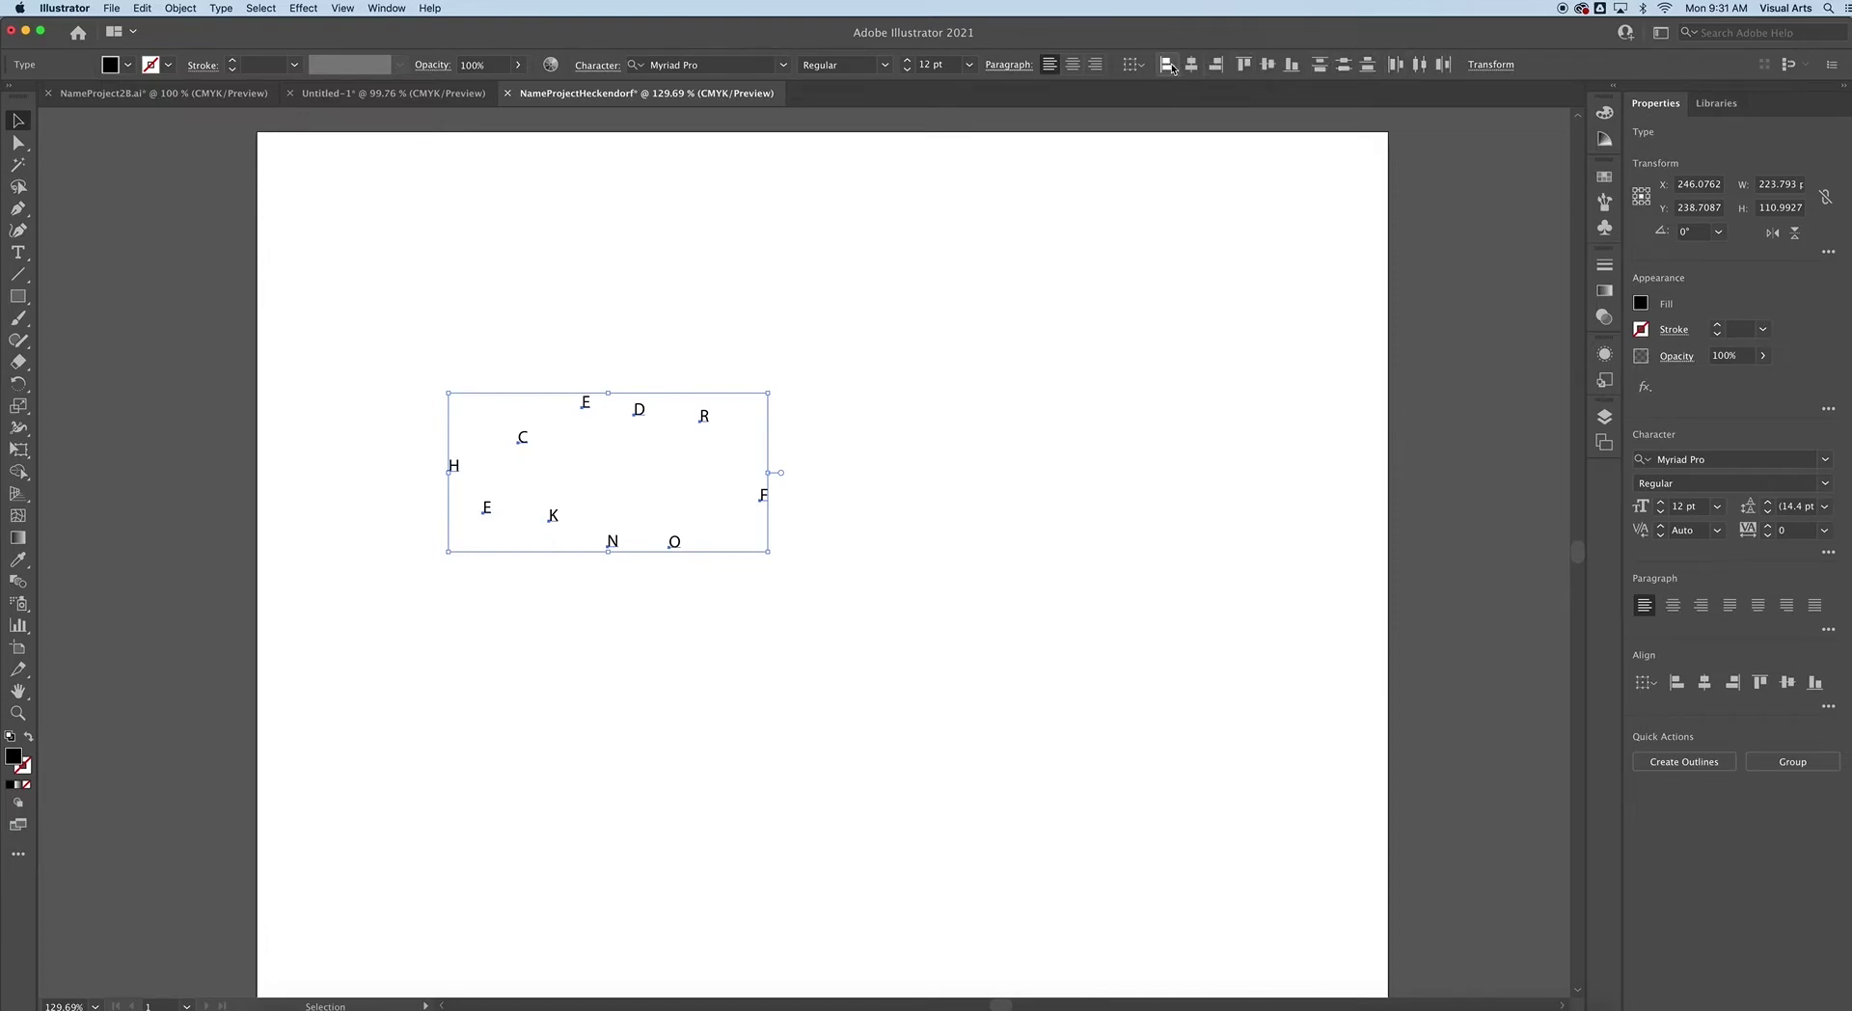
click(1268, 64)
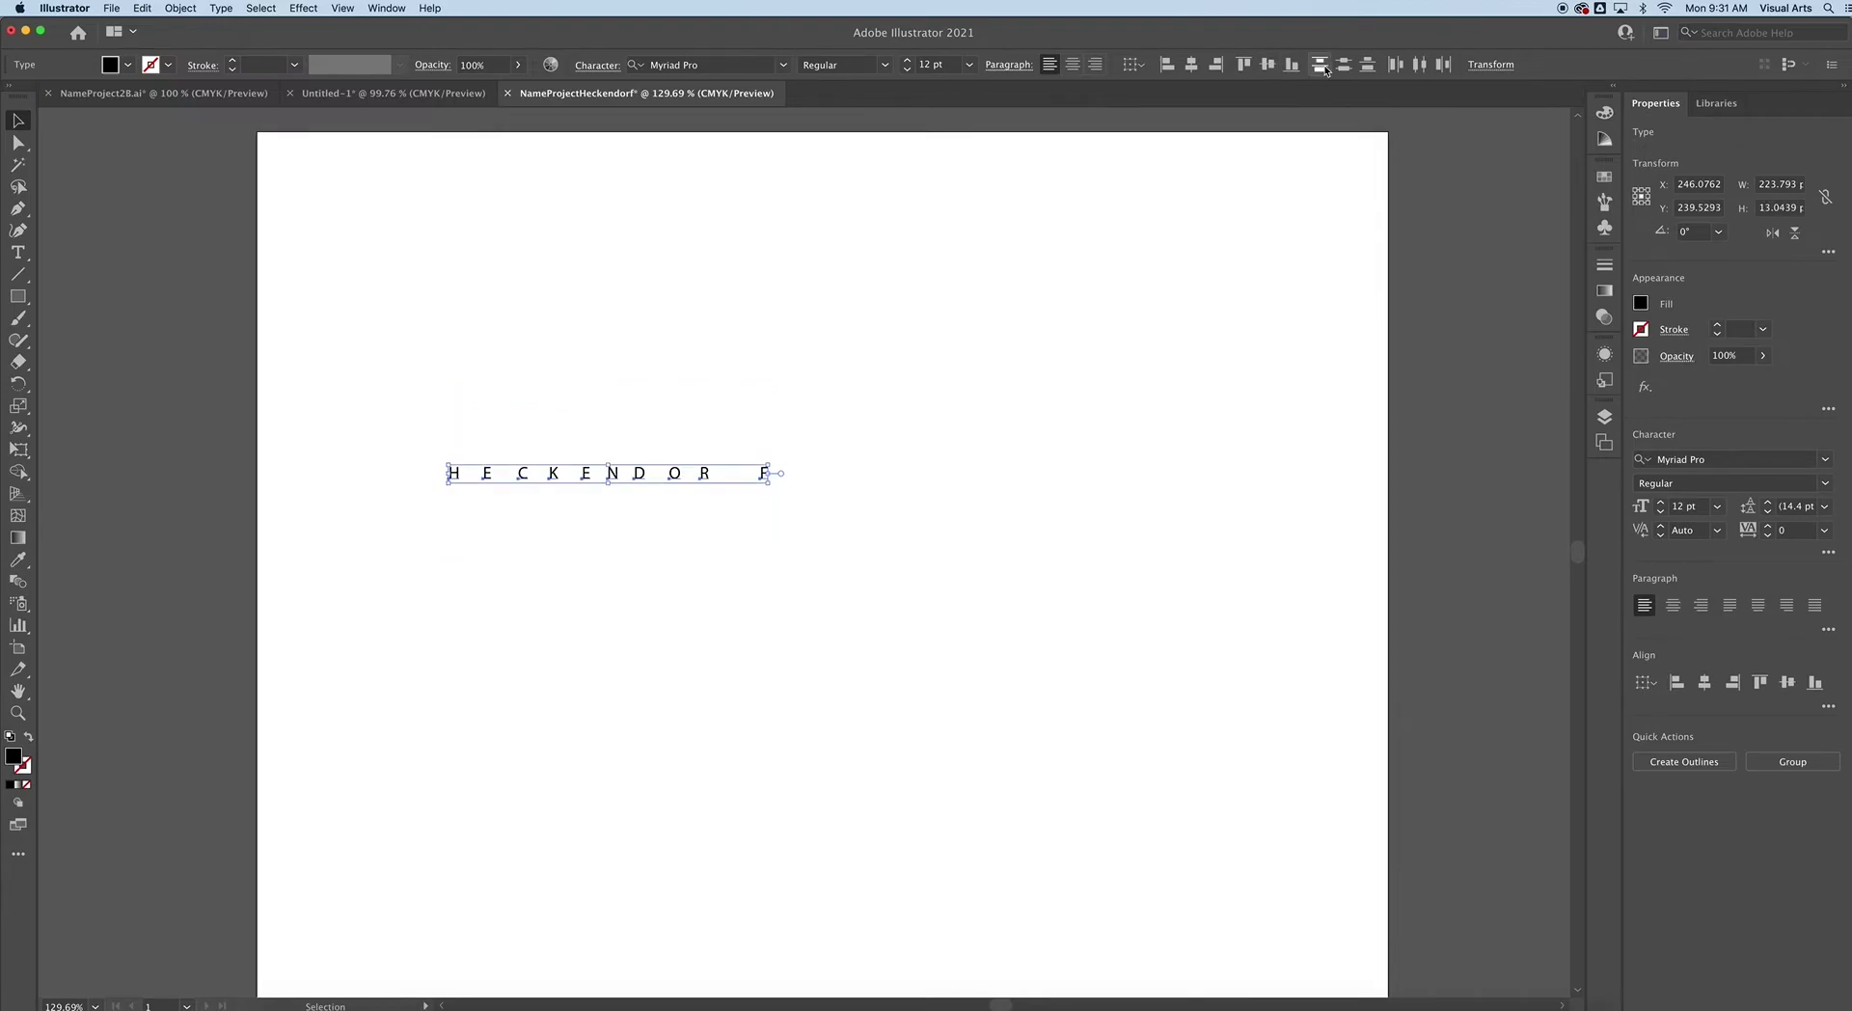
click(1420, 65)
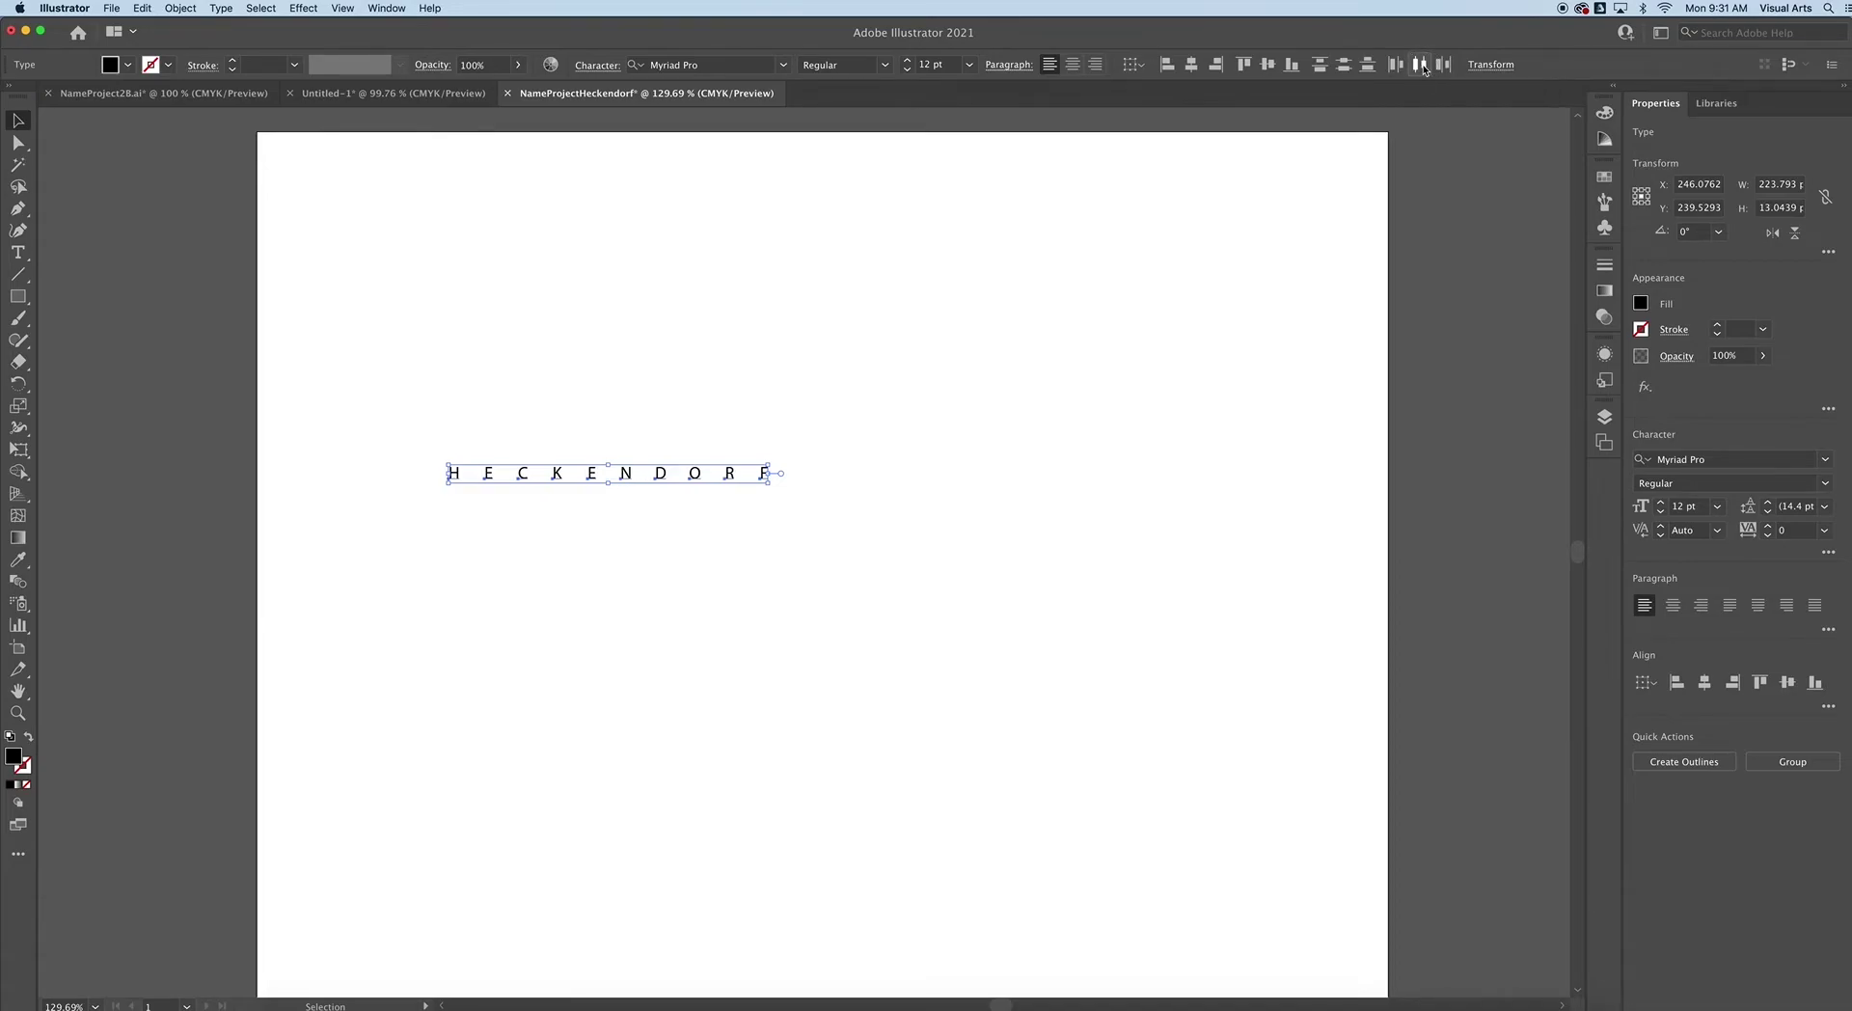
shift+click(770, 466)
drag(769, 466, 1100, 272)
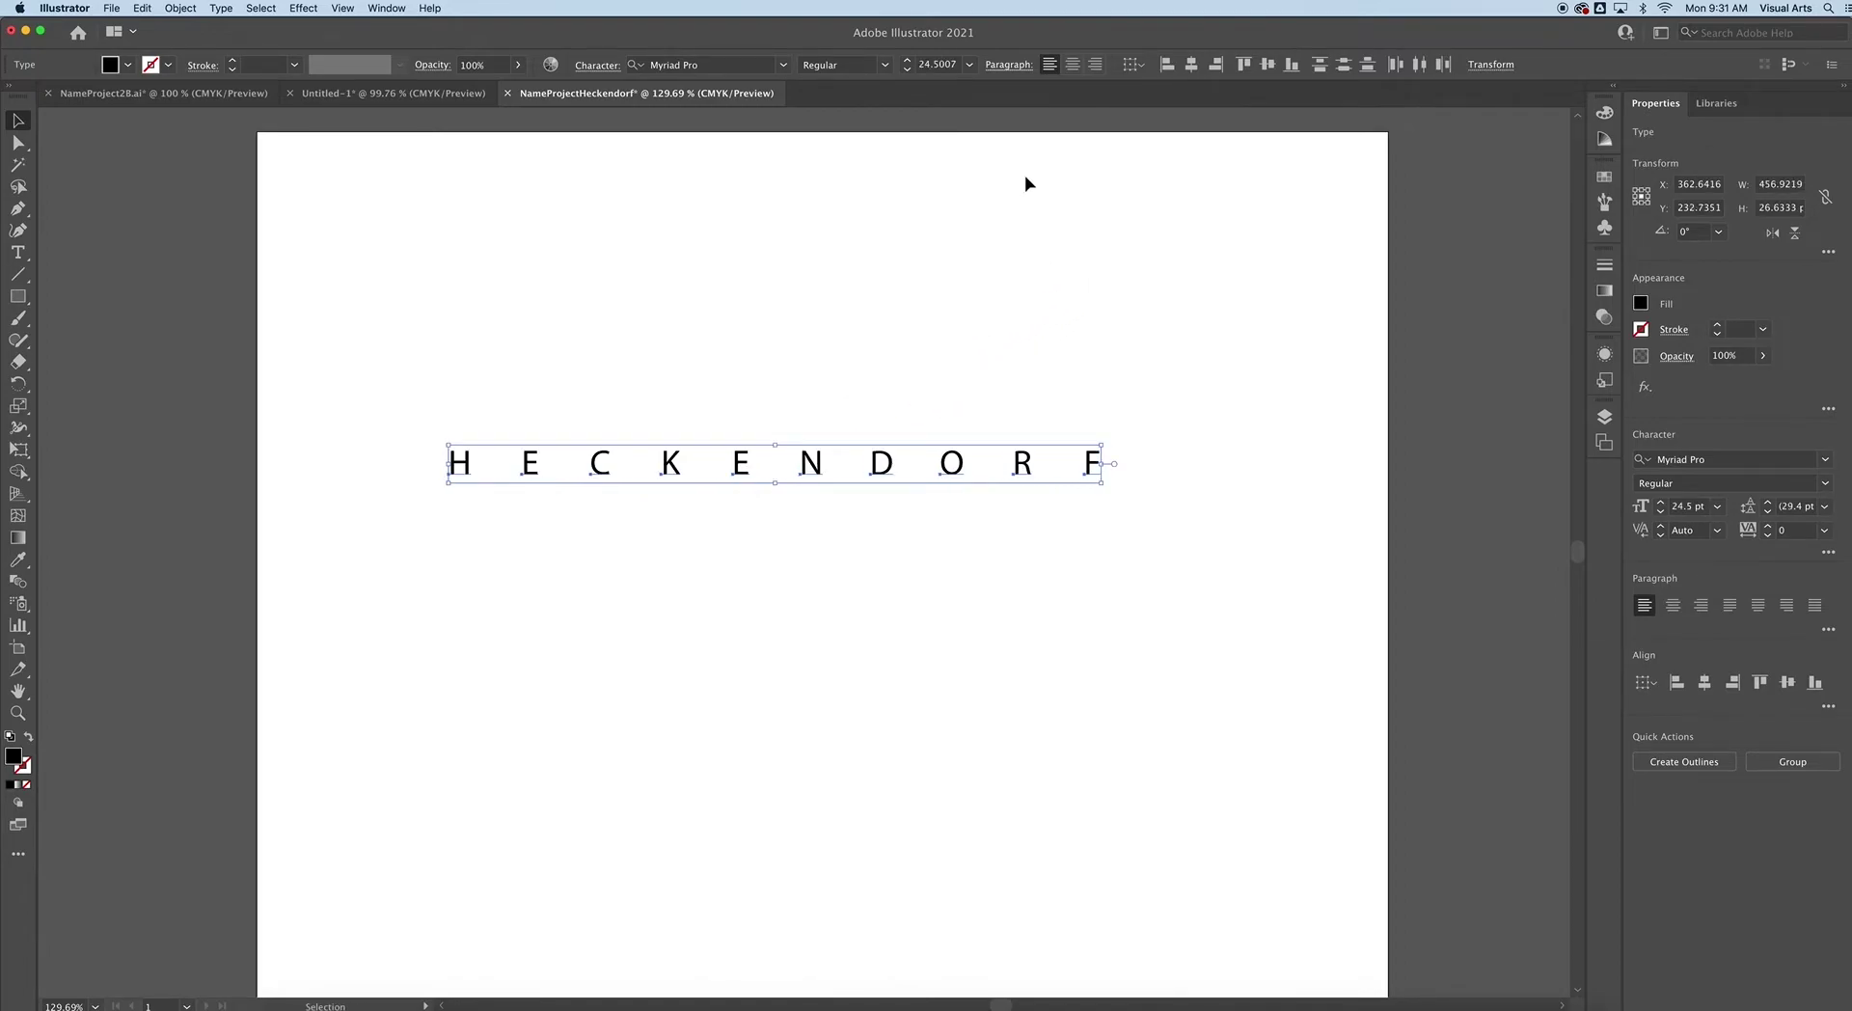
Step the font size up to 70 pt and drag the word slightly lower.
click(907, 62)
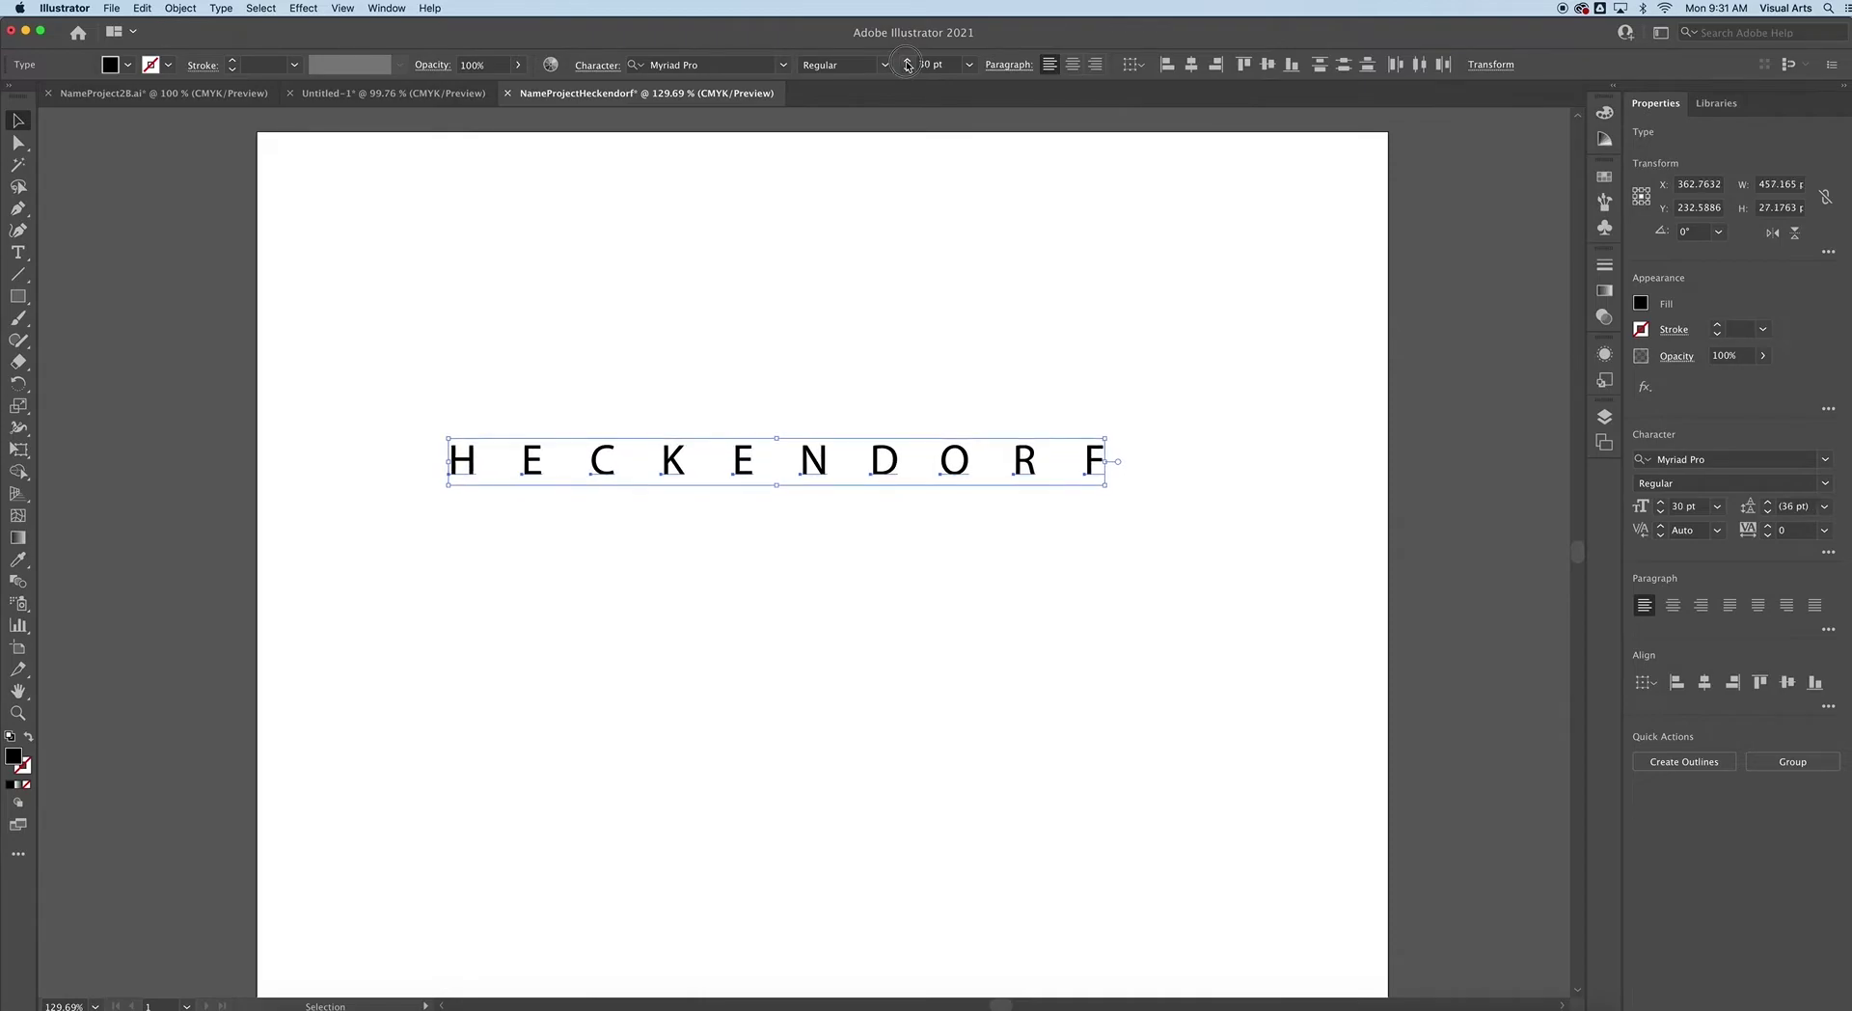
click(906, 63)
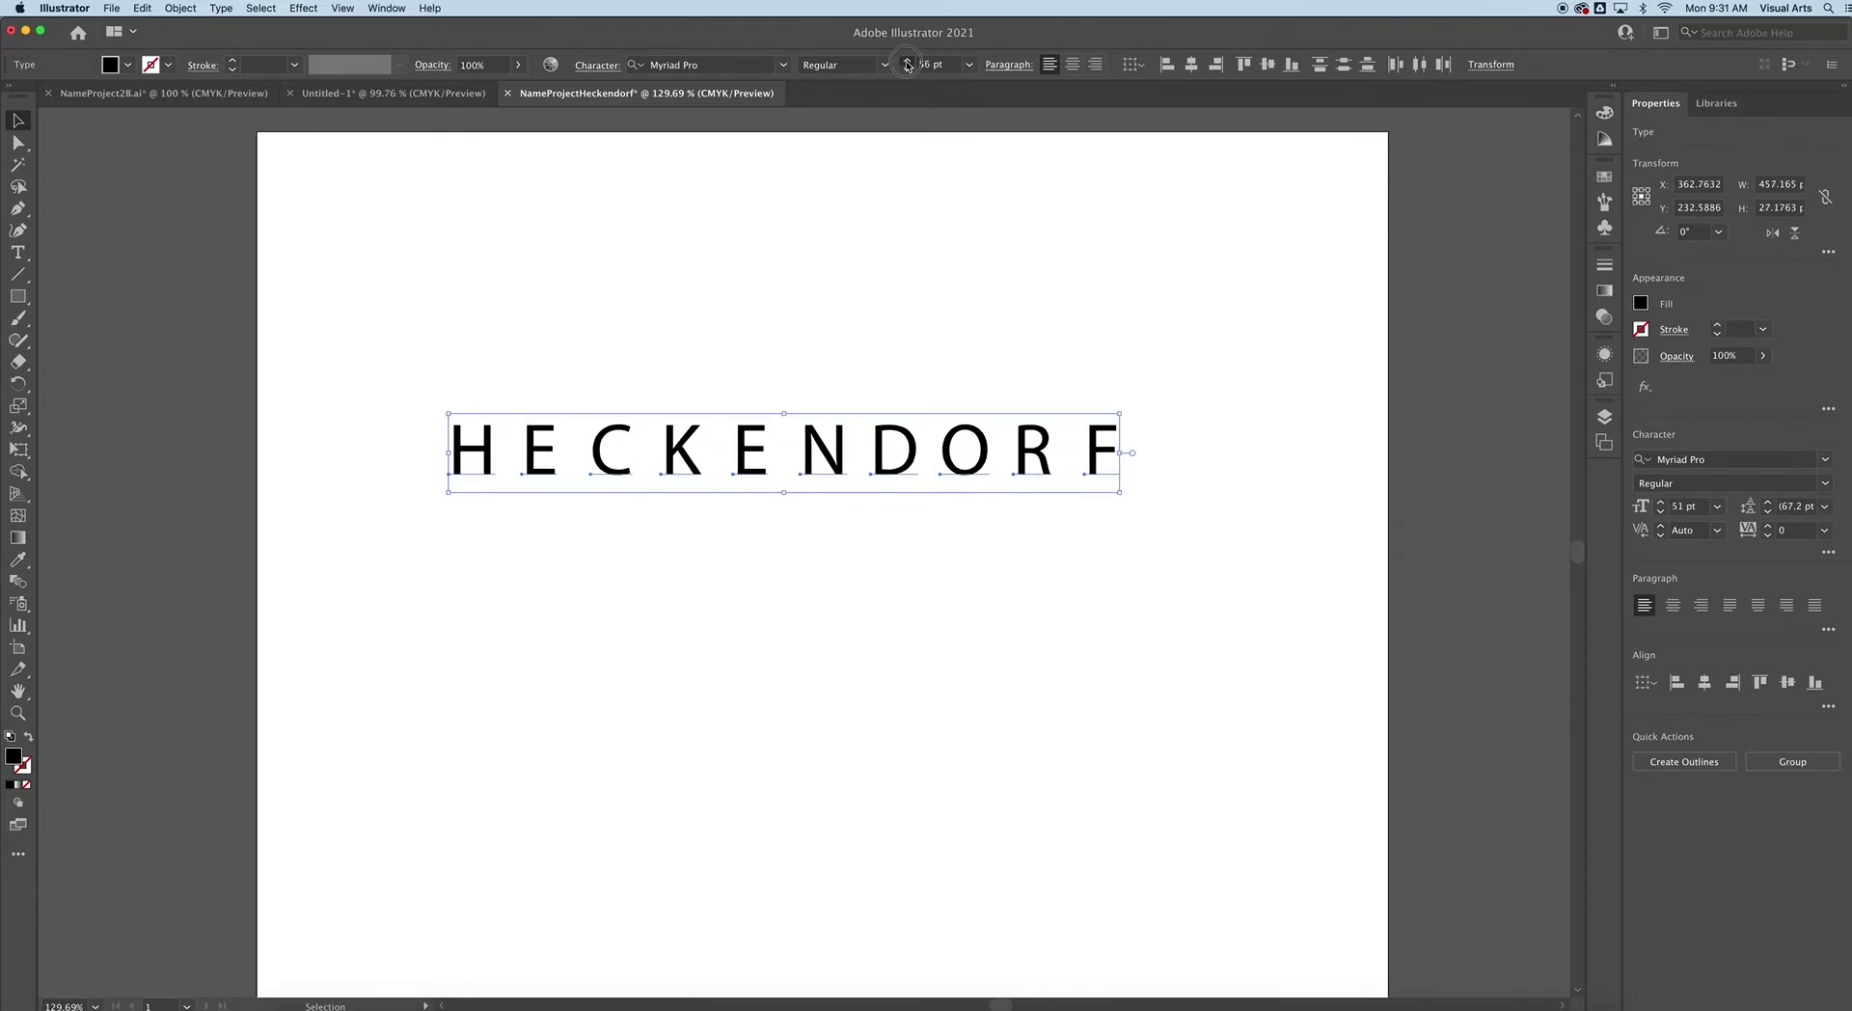
click(907, 64)
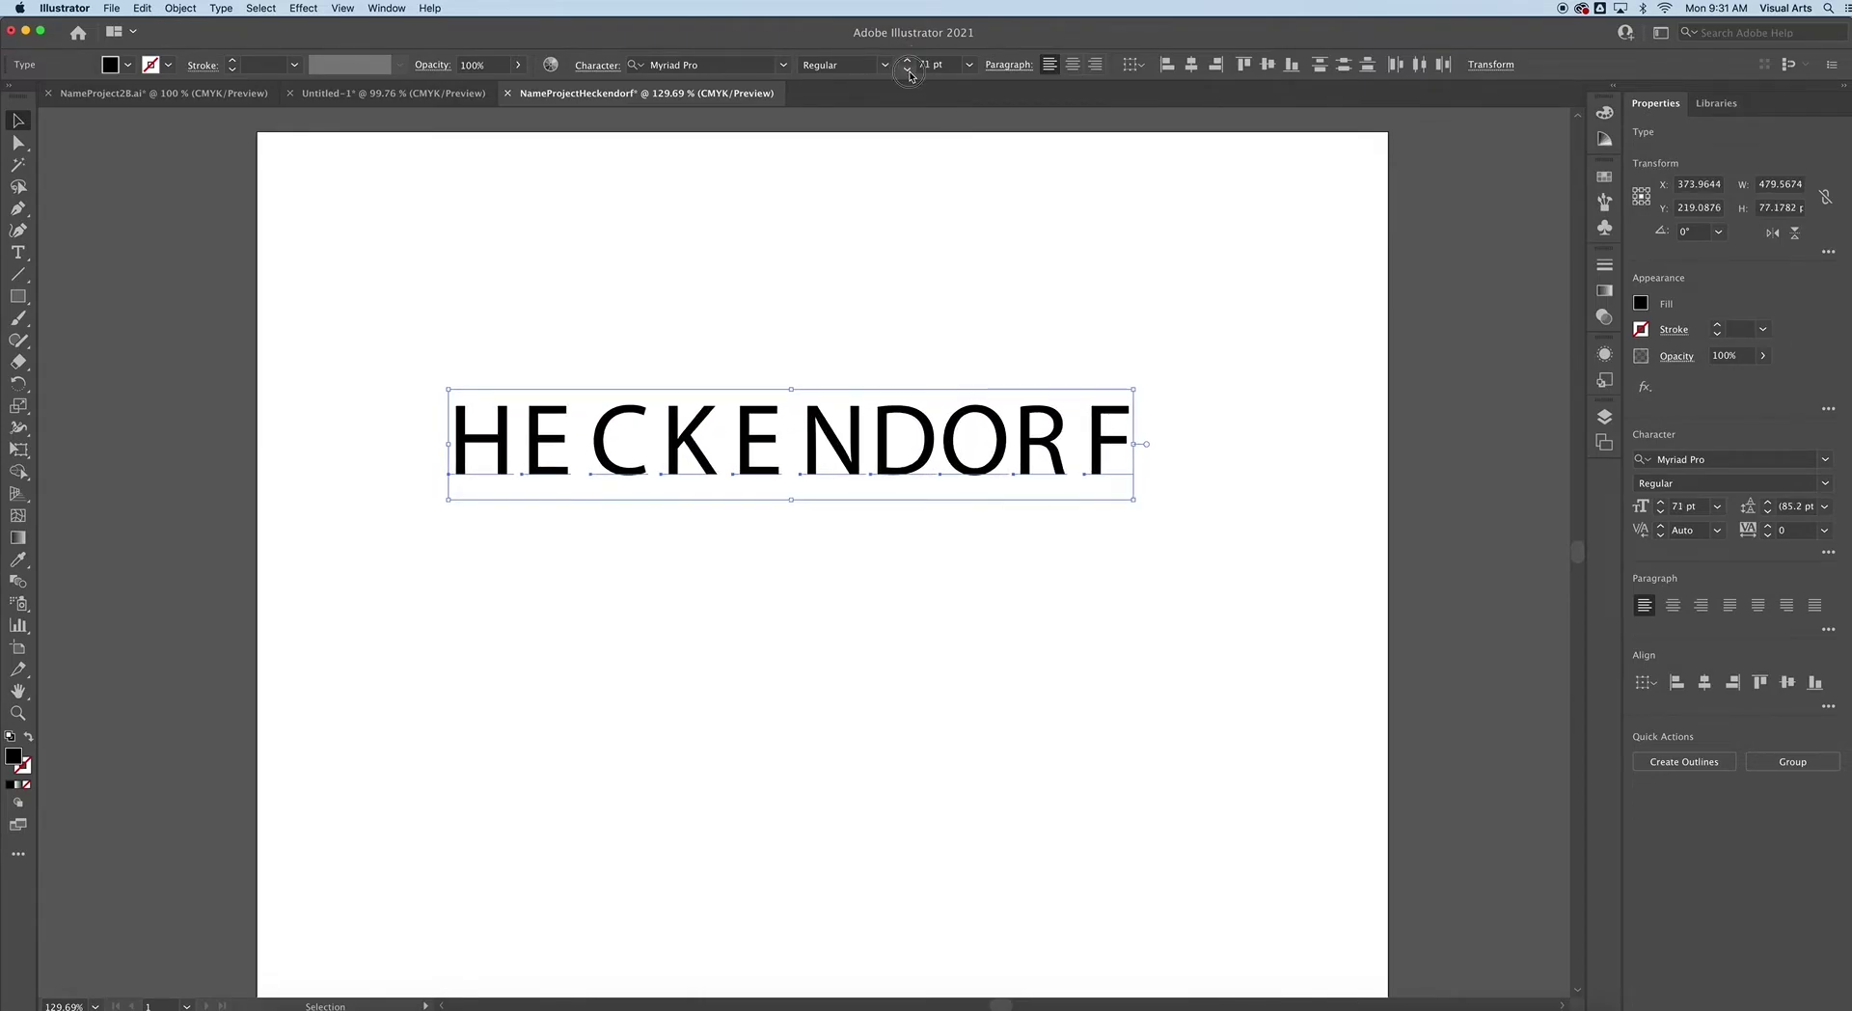
click(908, 71)
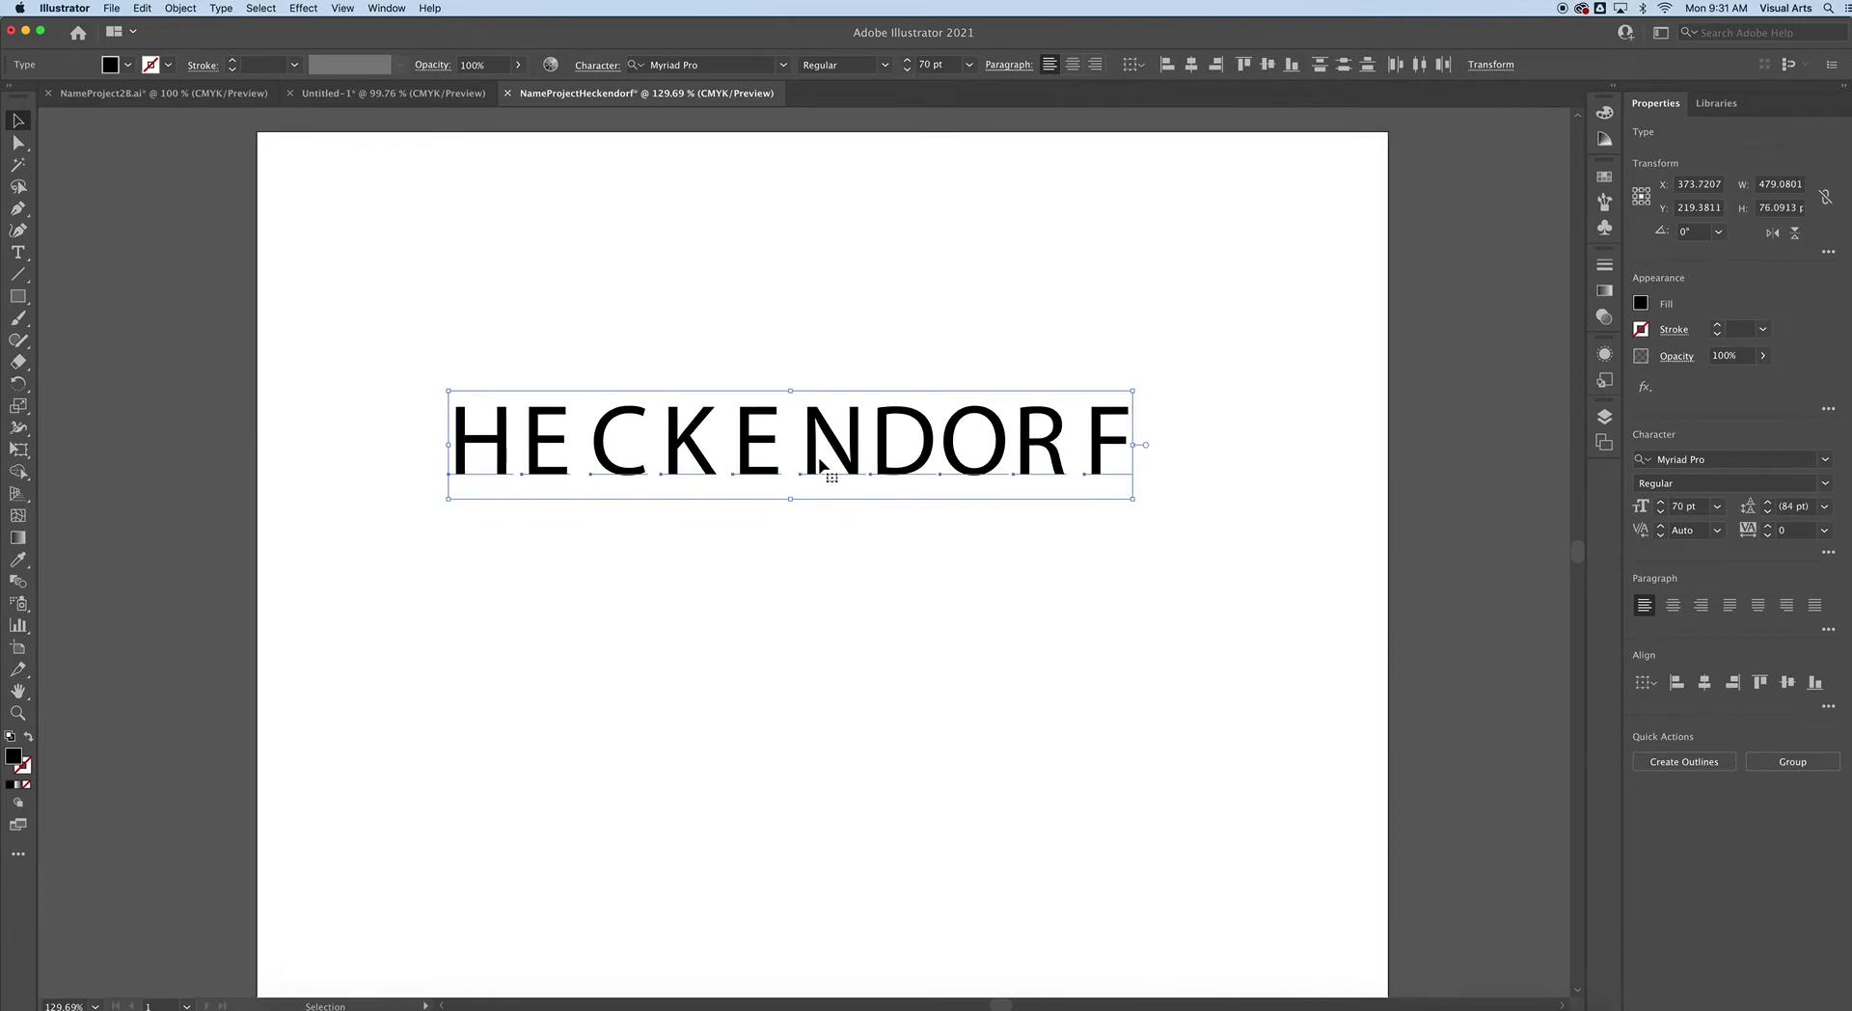
drag(819, 463, 825, 543)
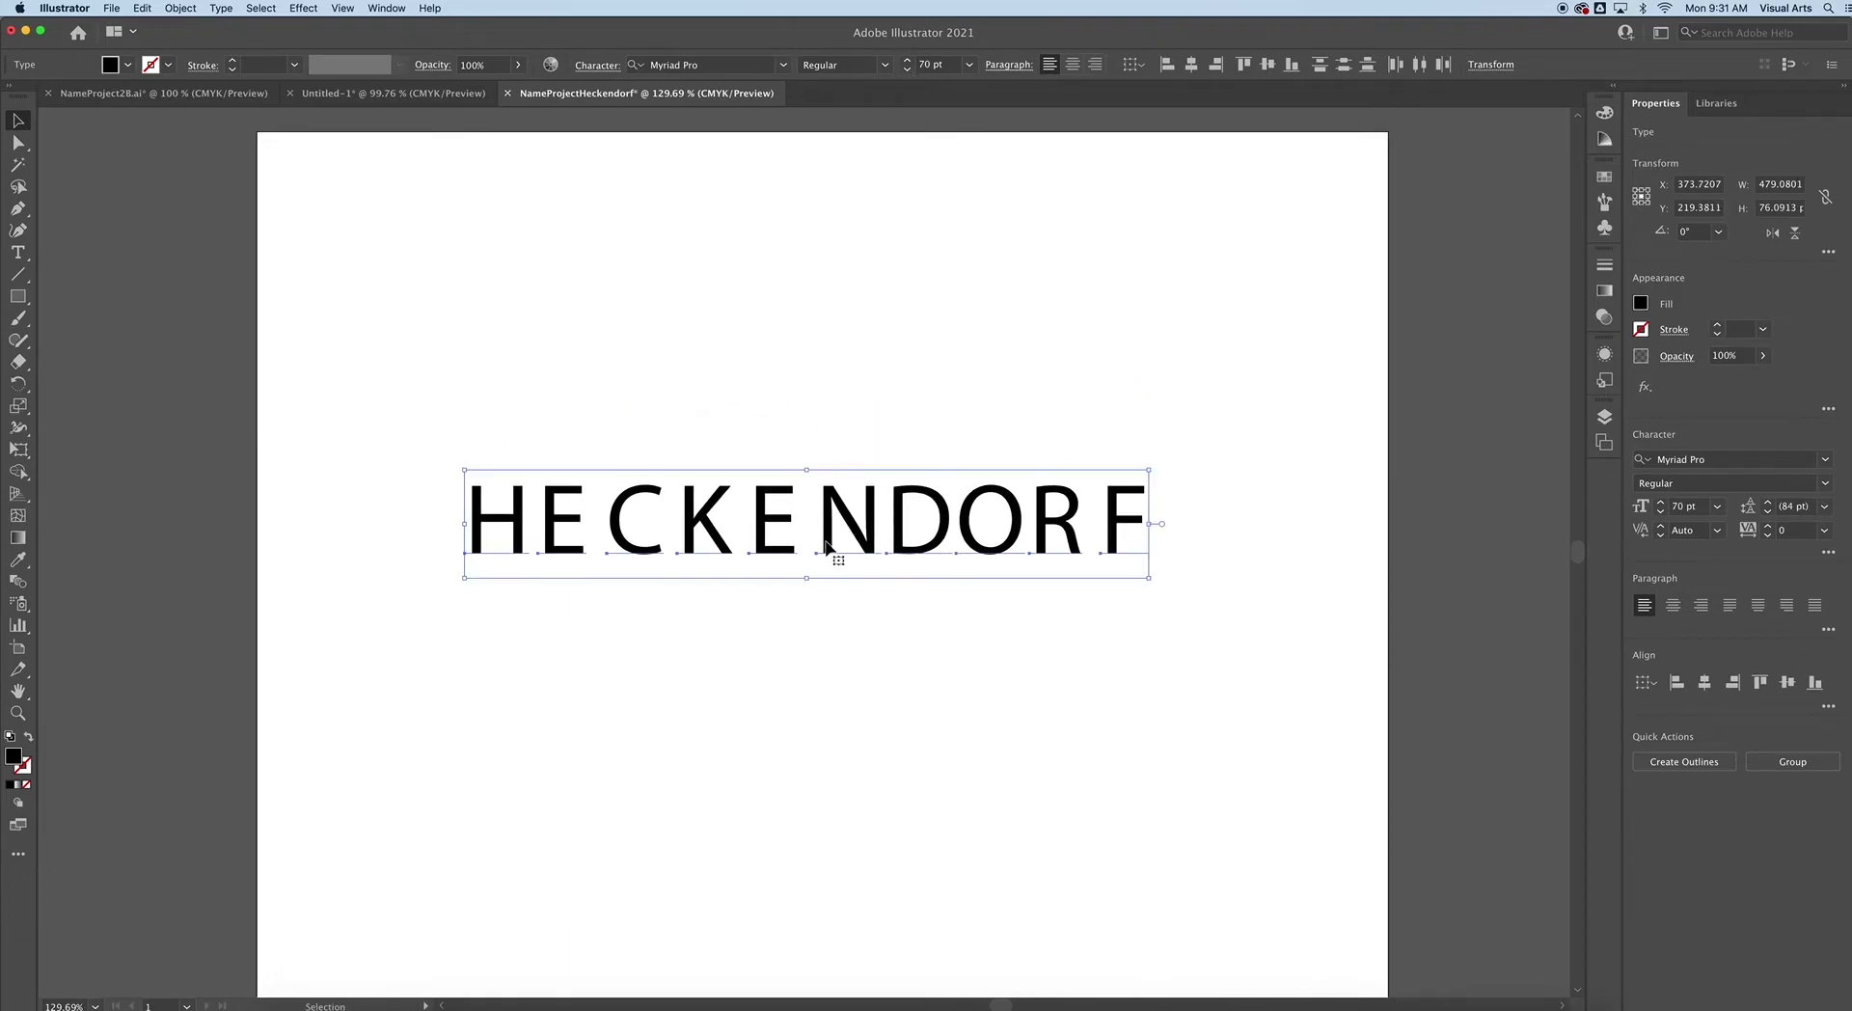
click(784, 379)
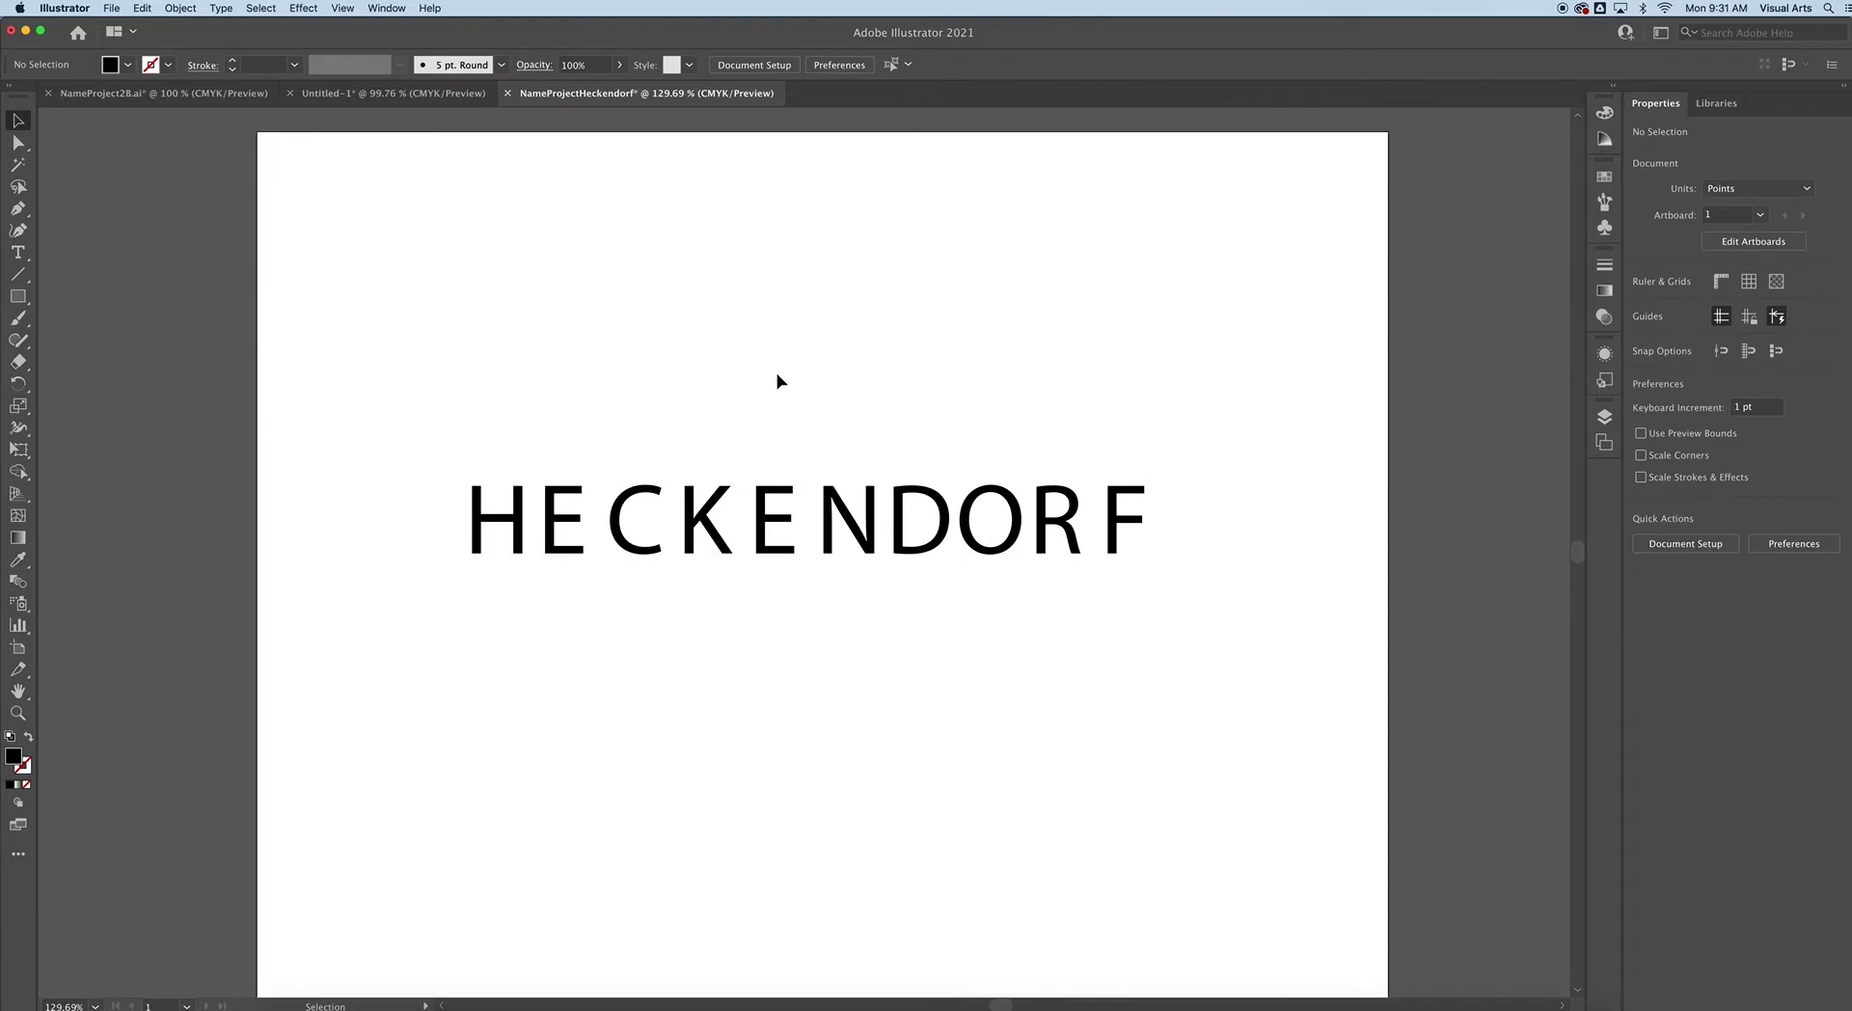
Set H in Ethnocentric (nudged left), the first E in Minion Variable Concept, and C in Impact.
click(509, 519)
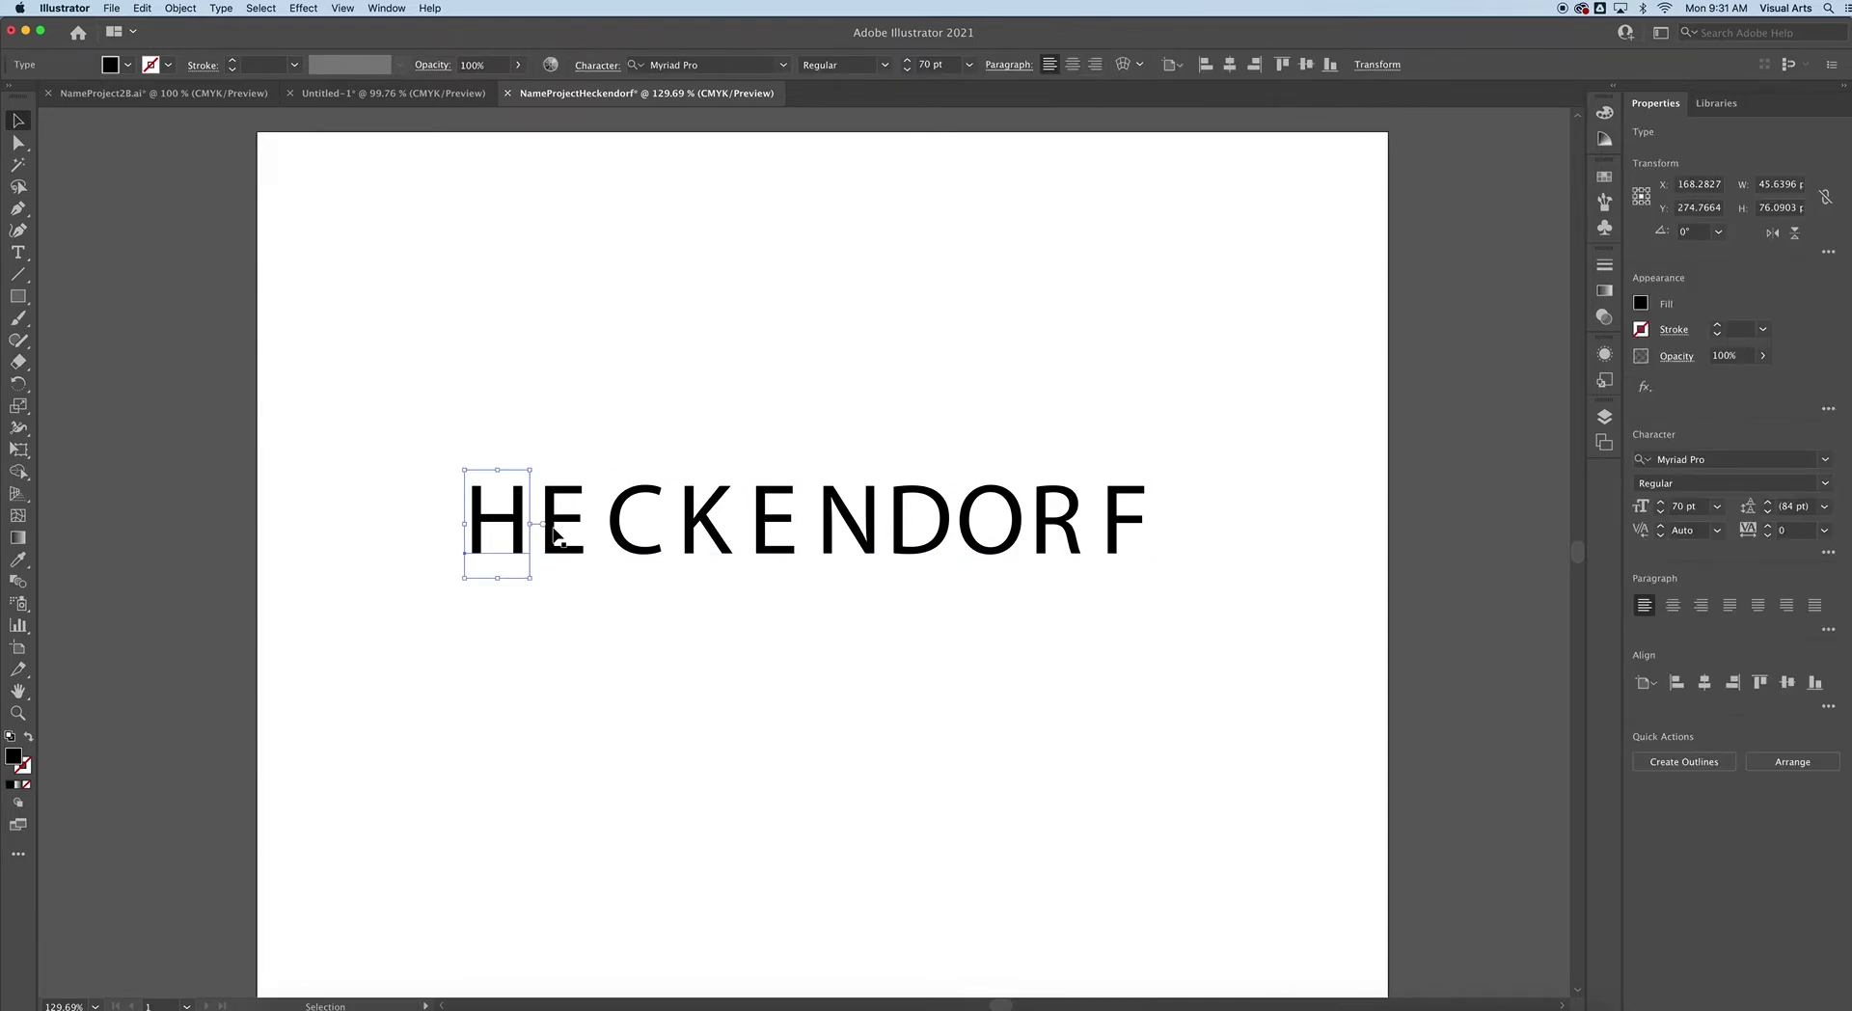
click(556, 534)
click(519, 502)
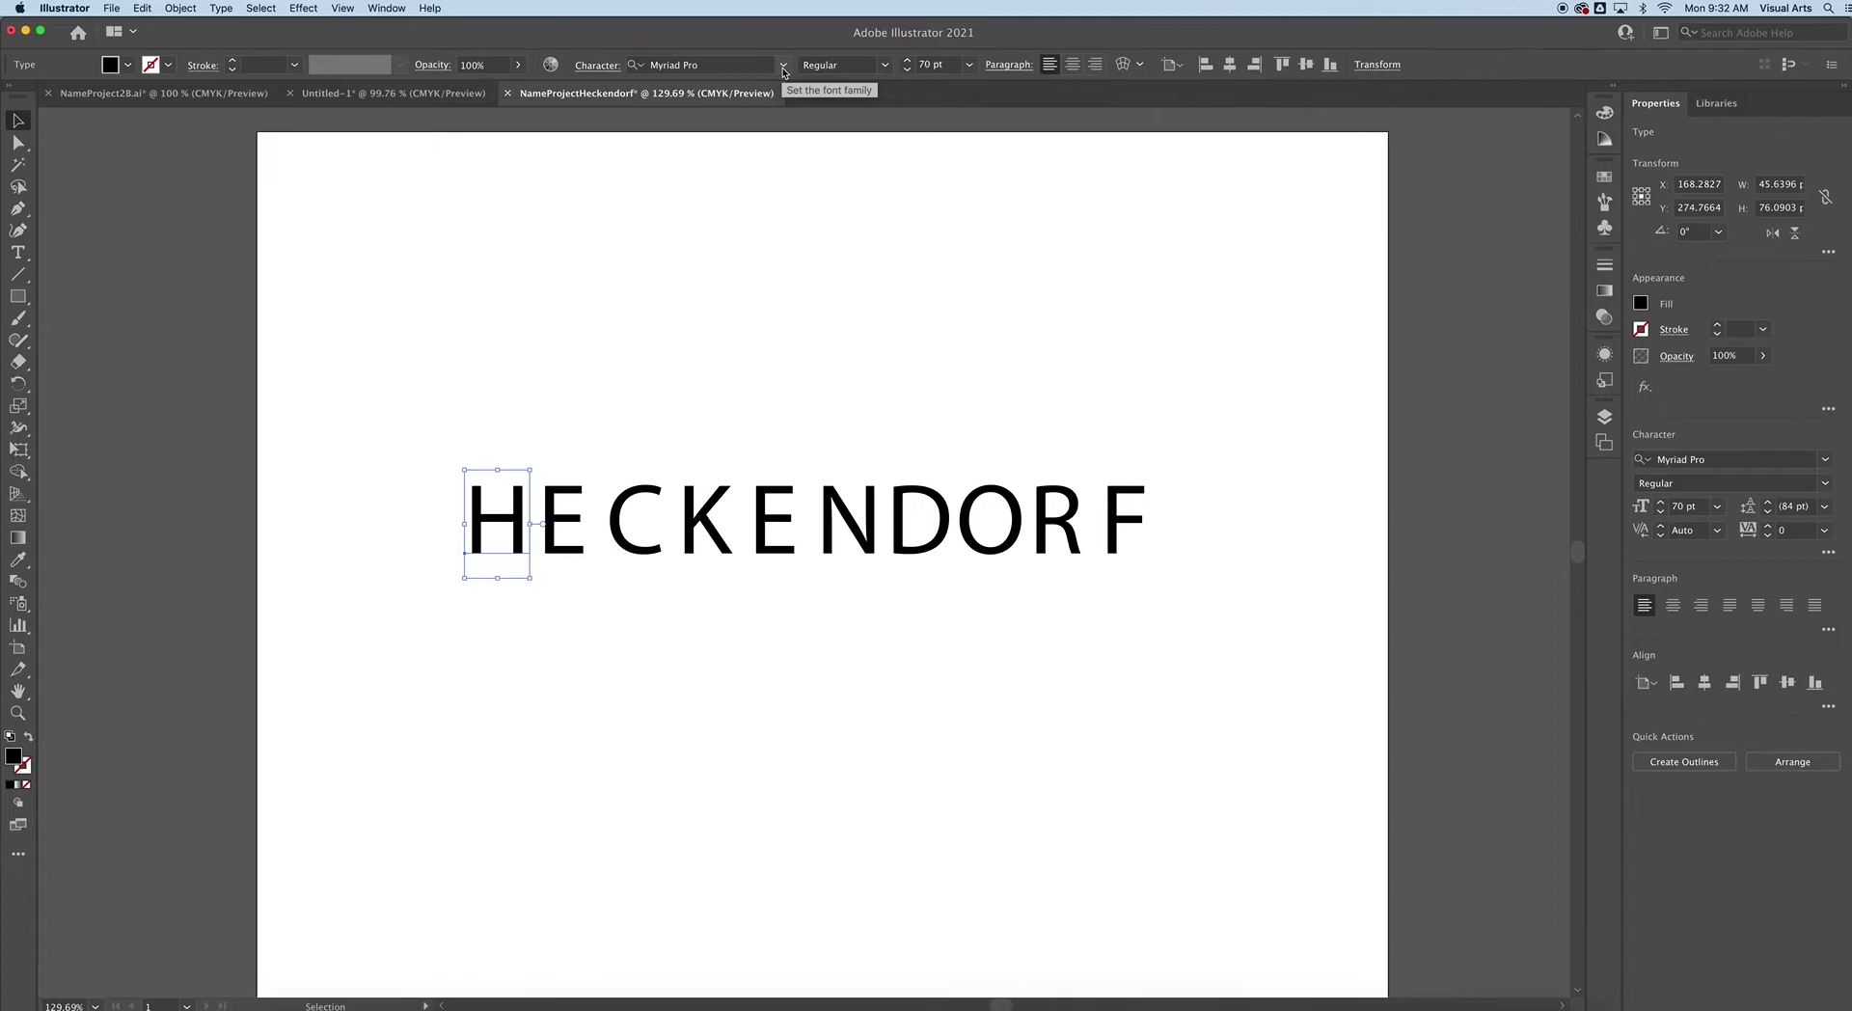
click(782, 68)
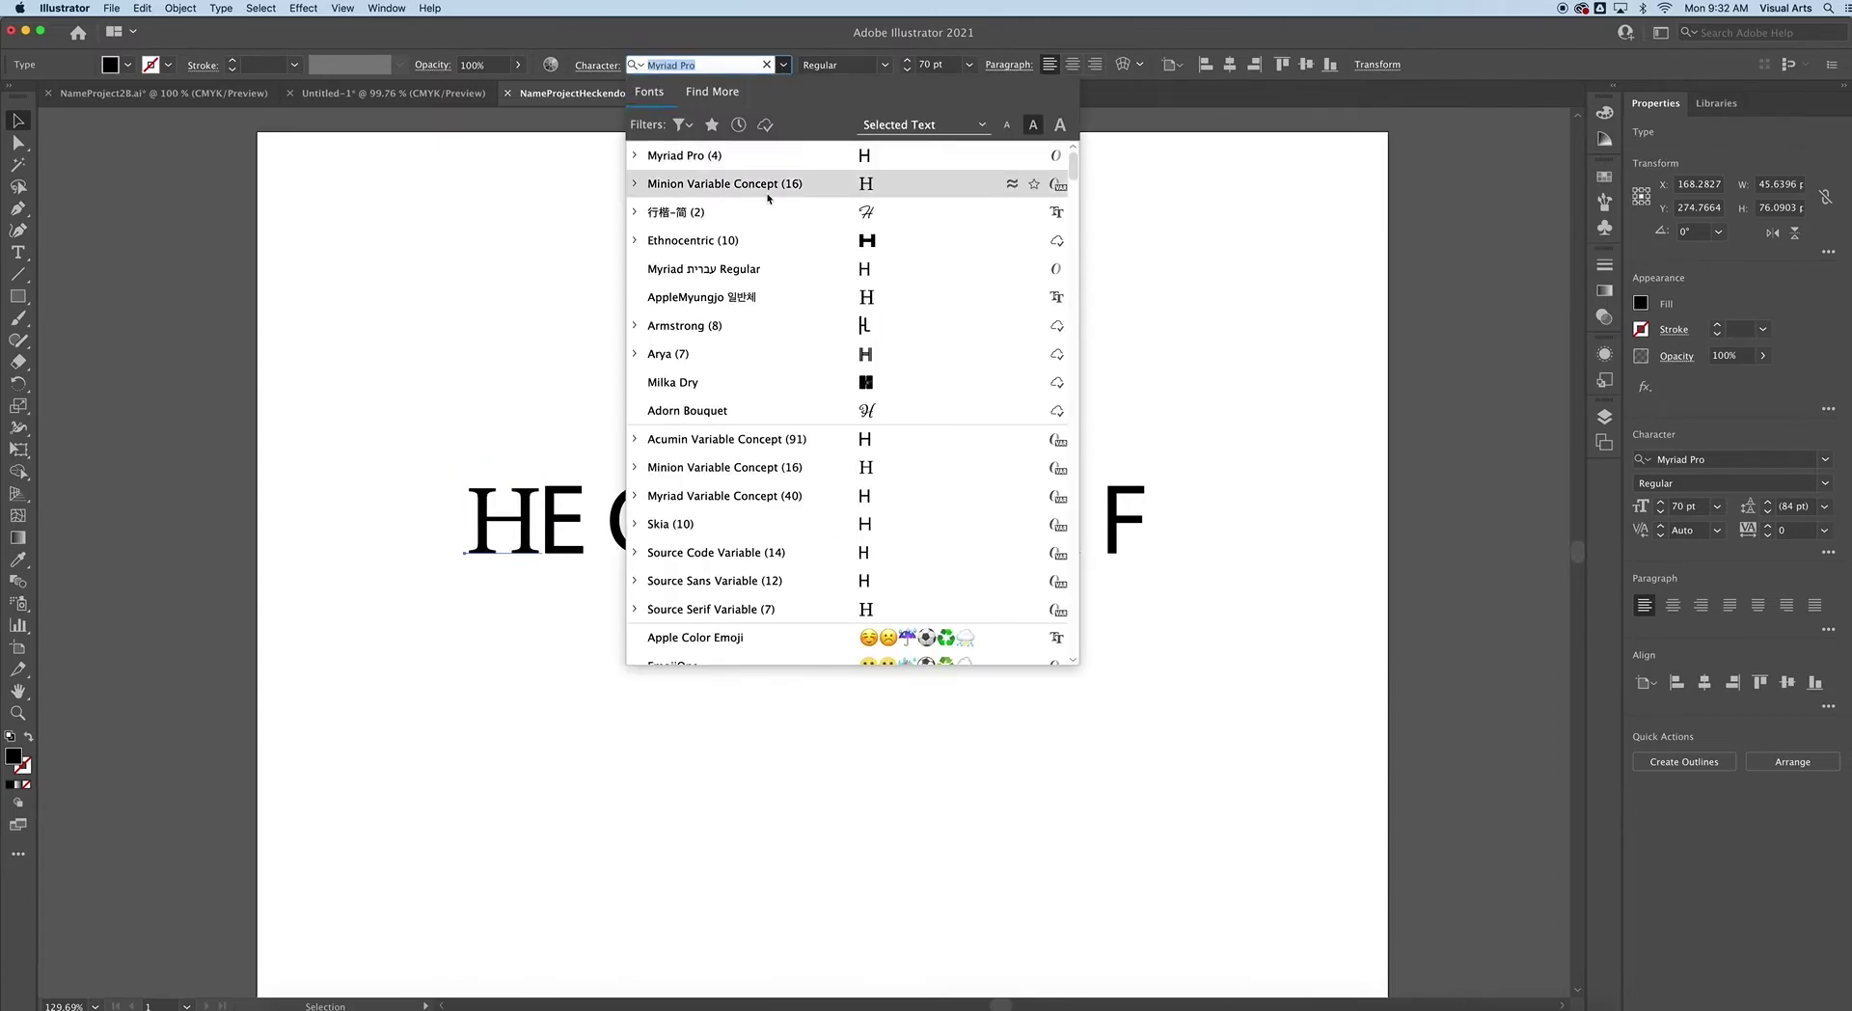
click(736, 248)
drag(515, 526, 501, 524)
click(570, 492)
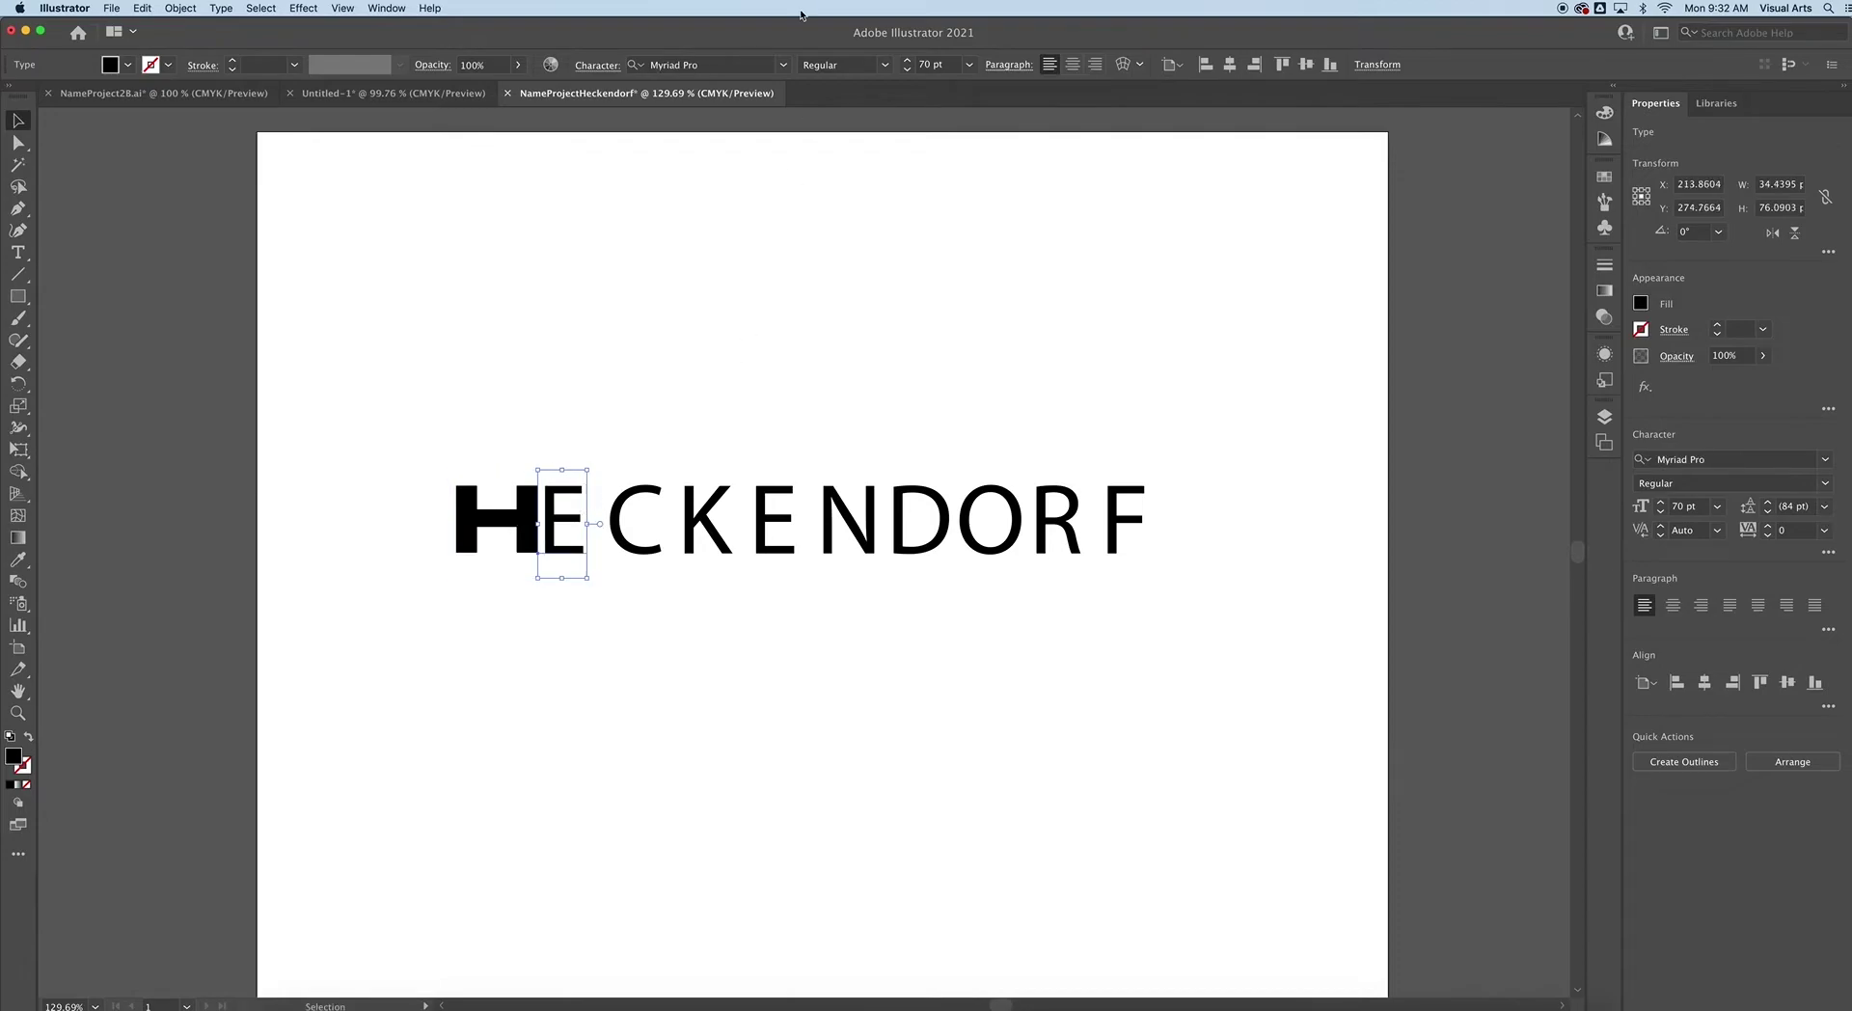
click(783, 67)
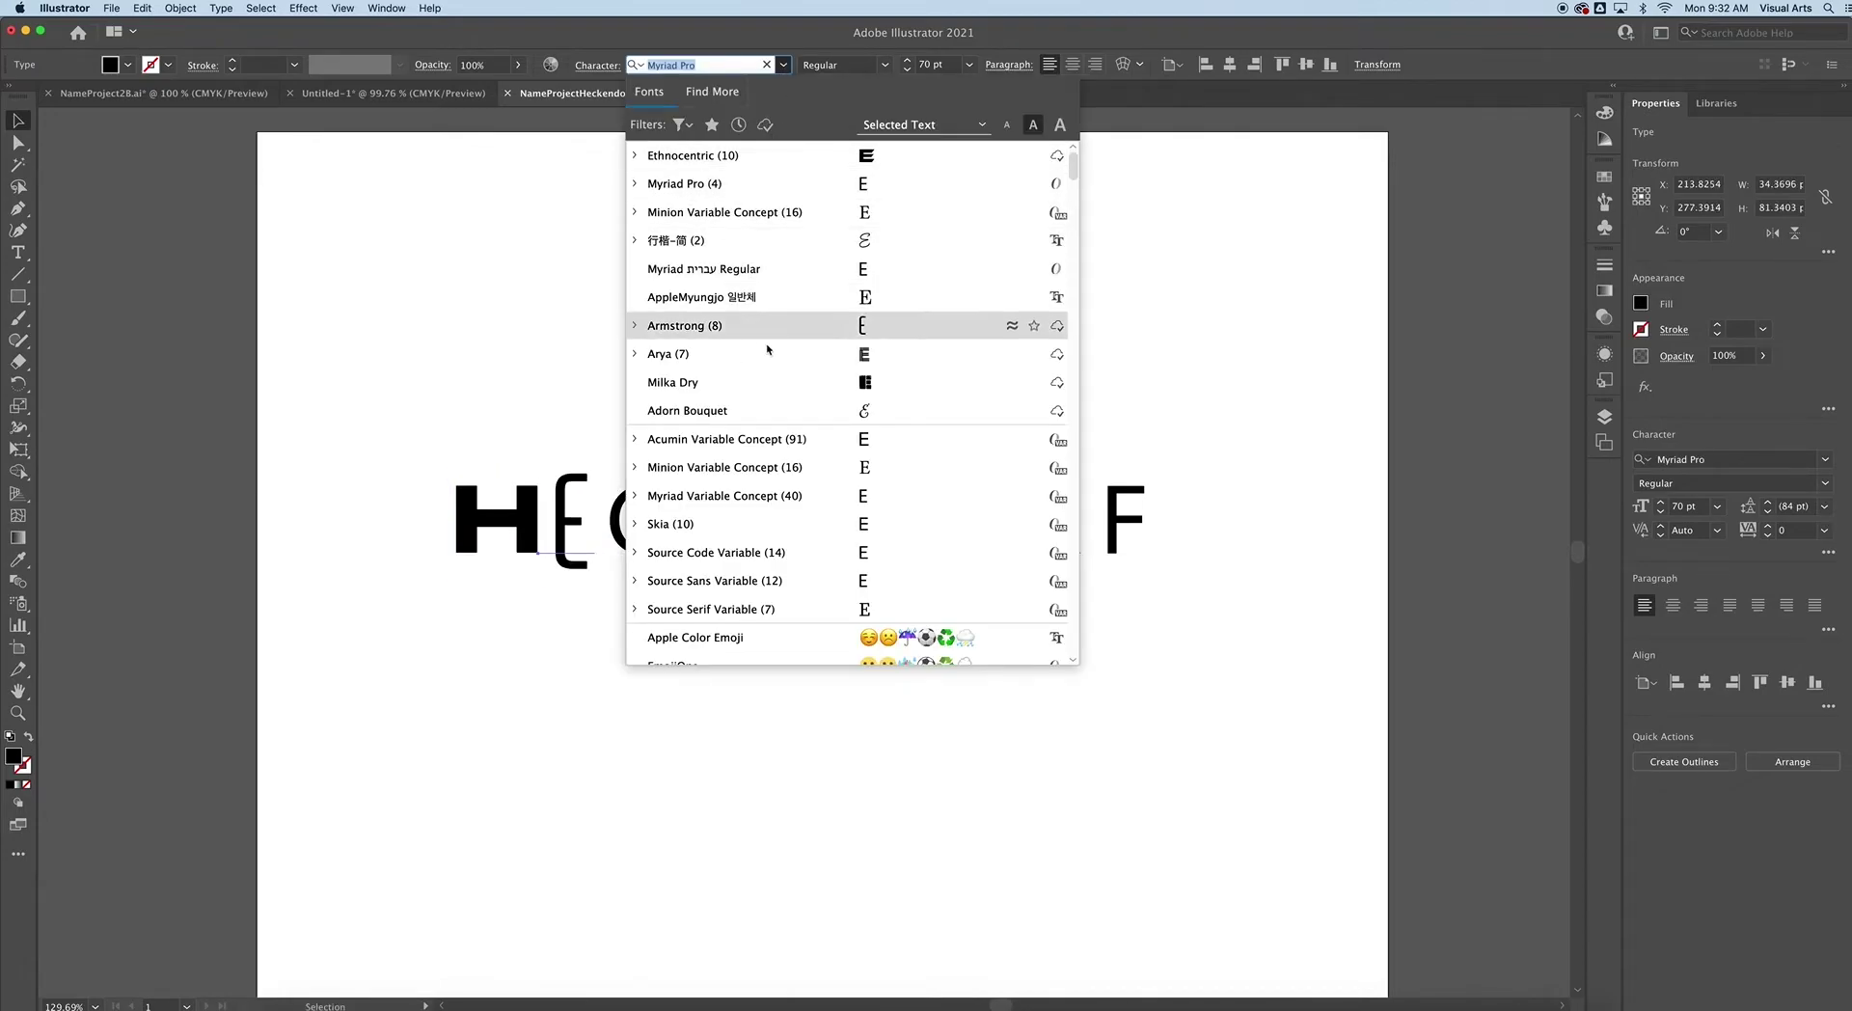
click(773, 469)
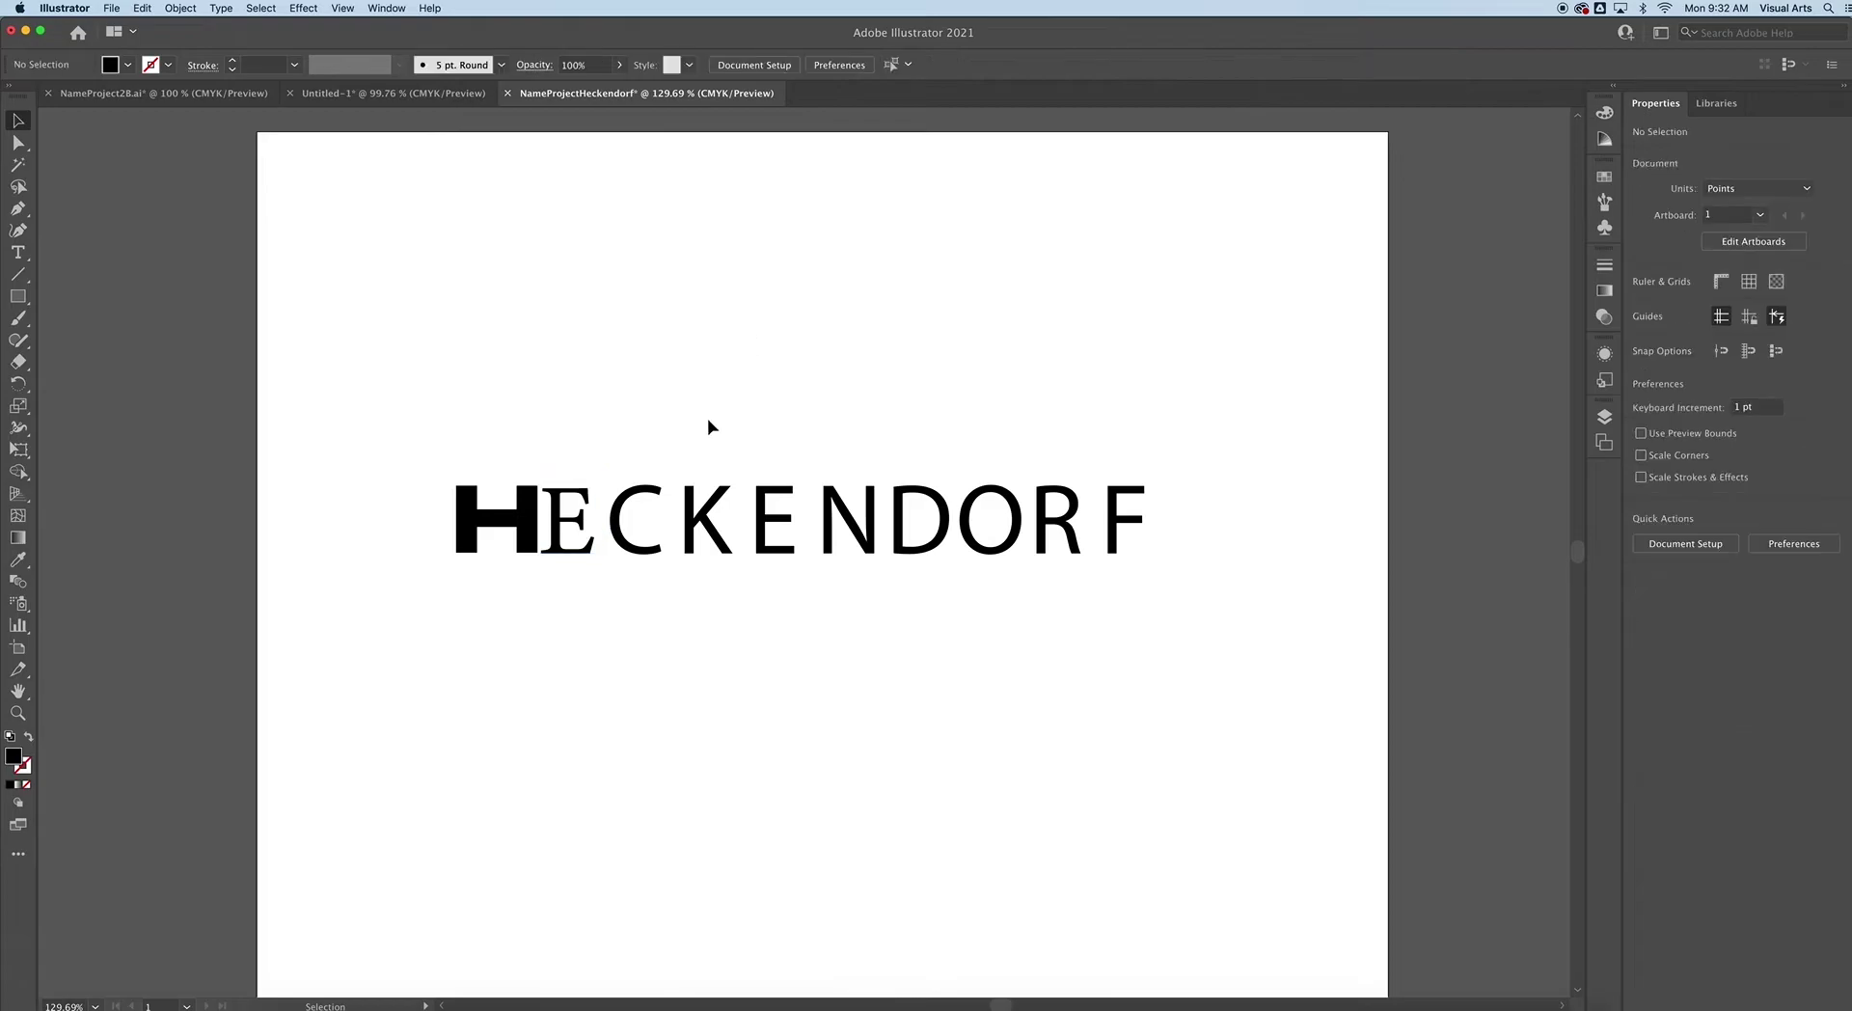
click(639, 511)
click(783, 64)
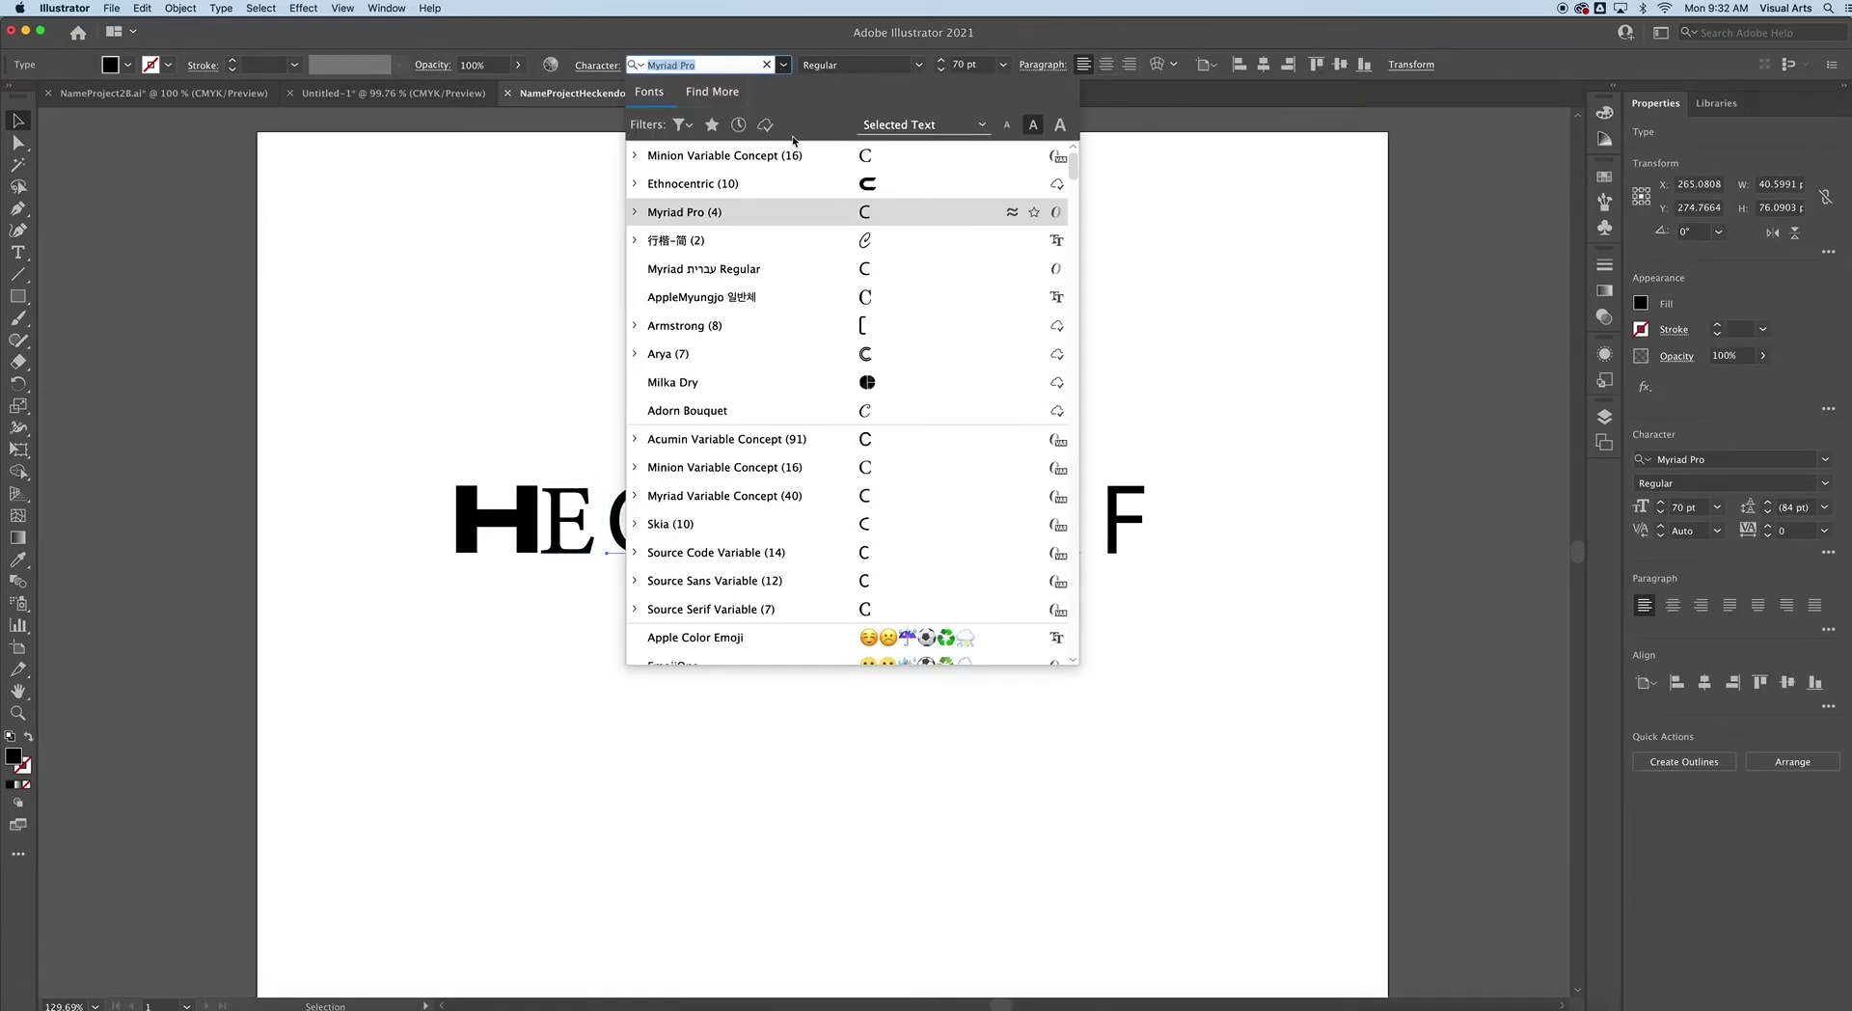
scroll(772, 482, down, 20)
click(727, 299)
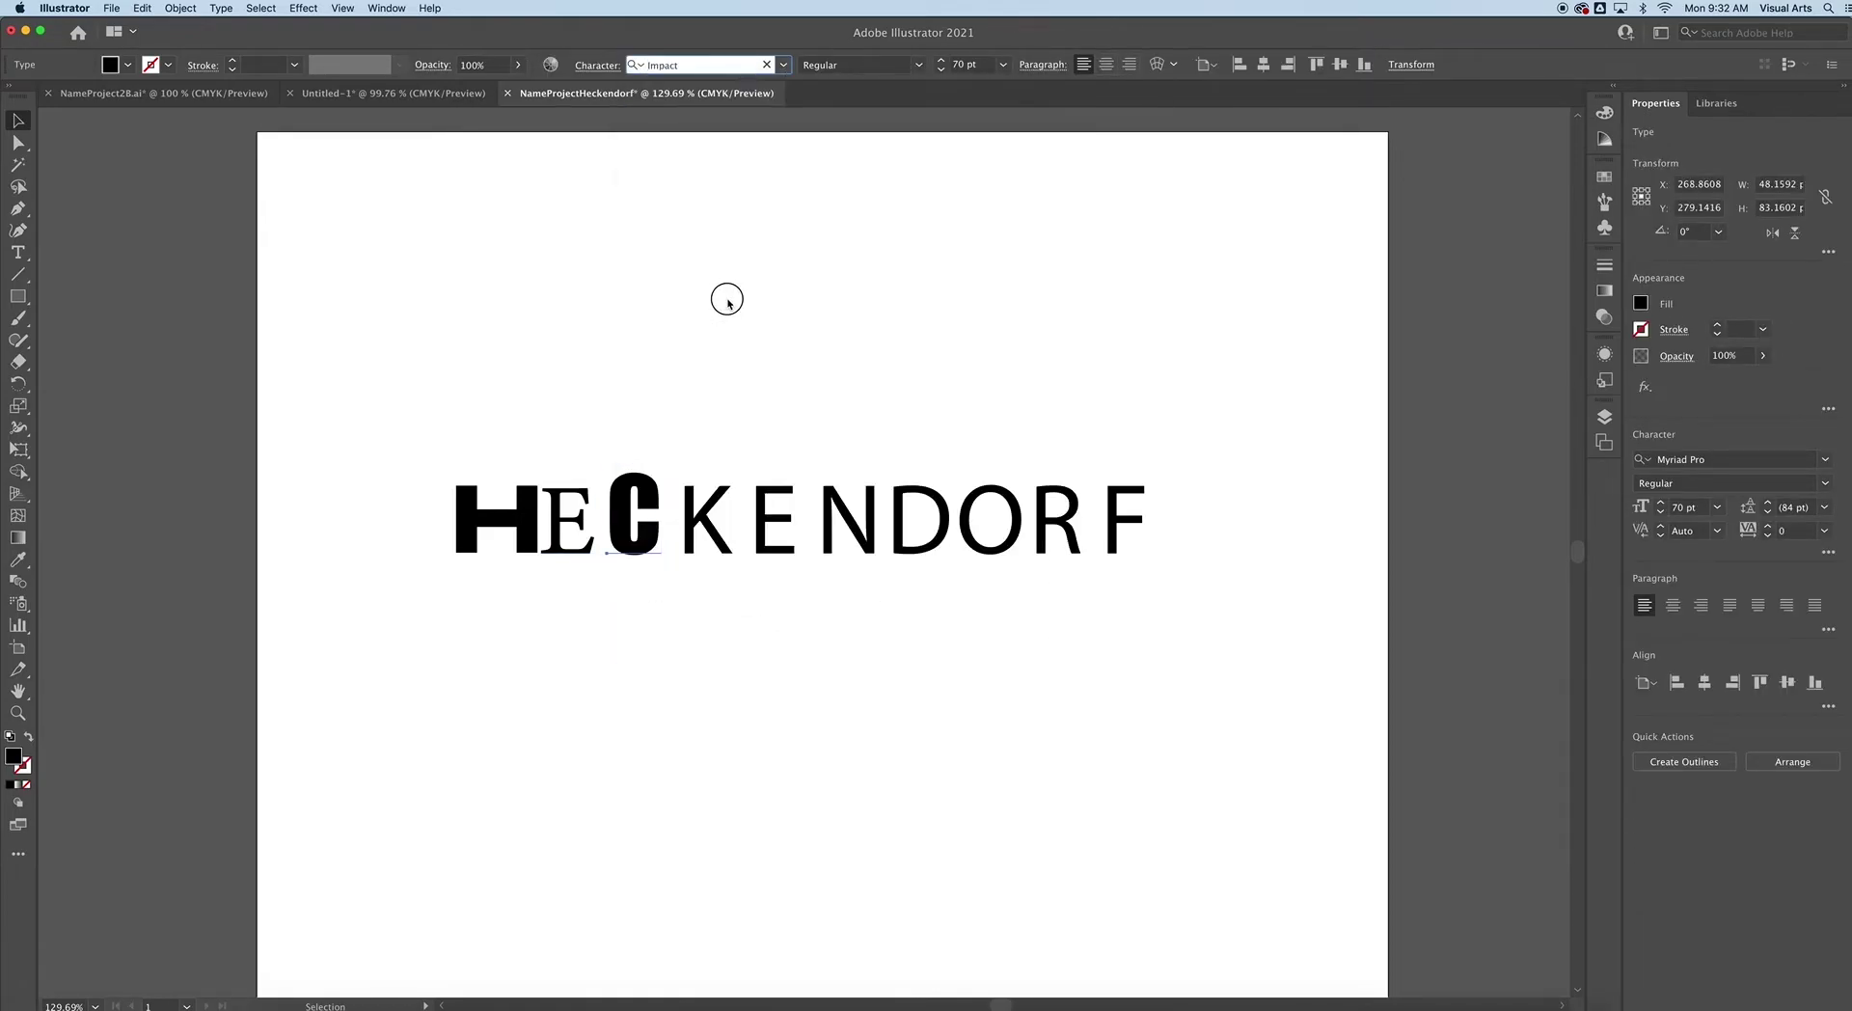
Set K in Acier BAT Text Gris, the second E in Arya Double, and N in Armstrong.
click(701, 518)
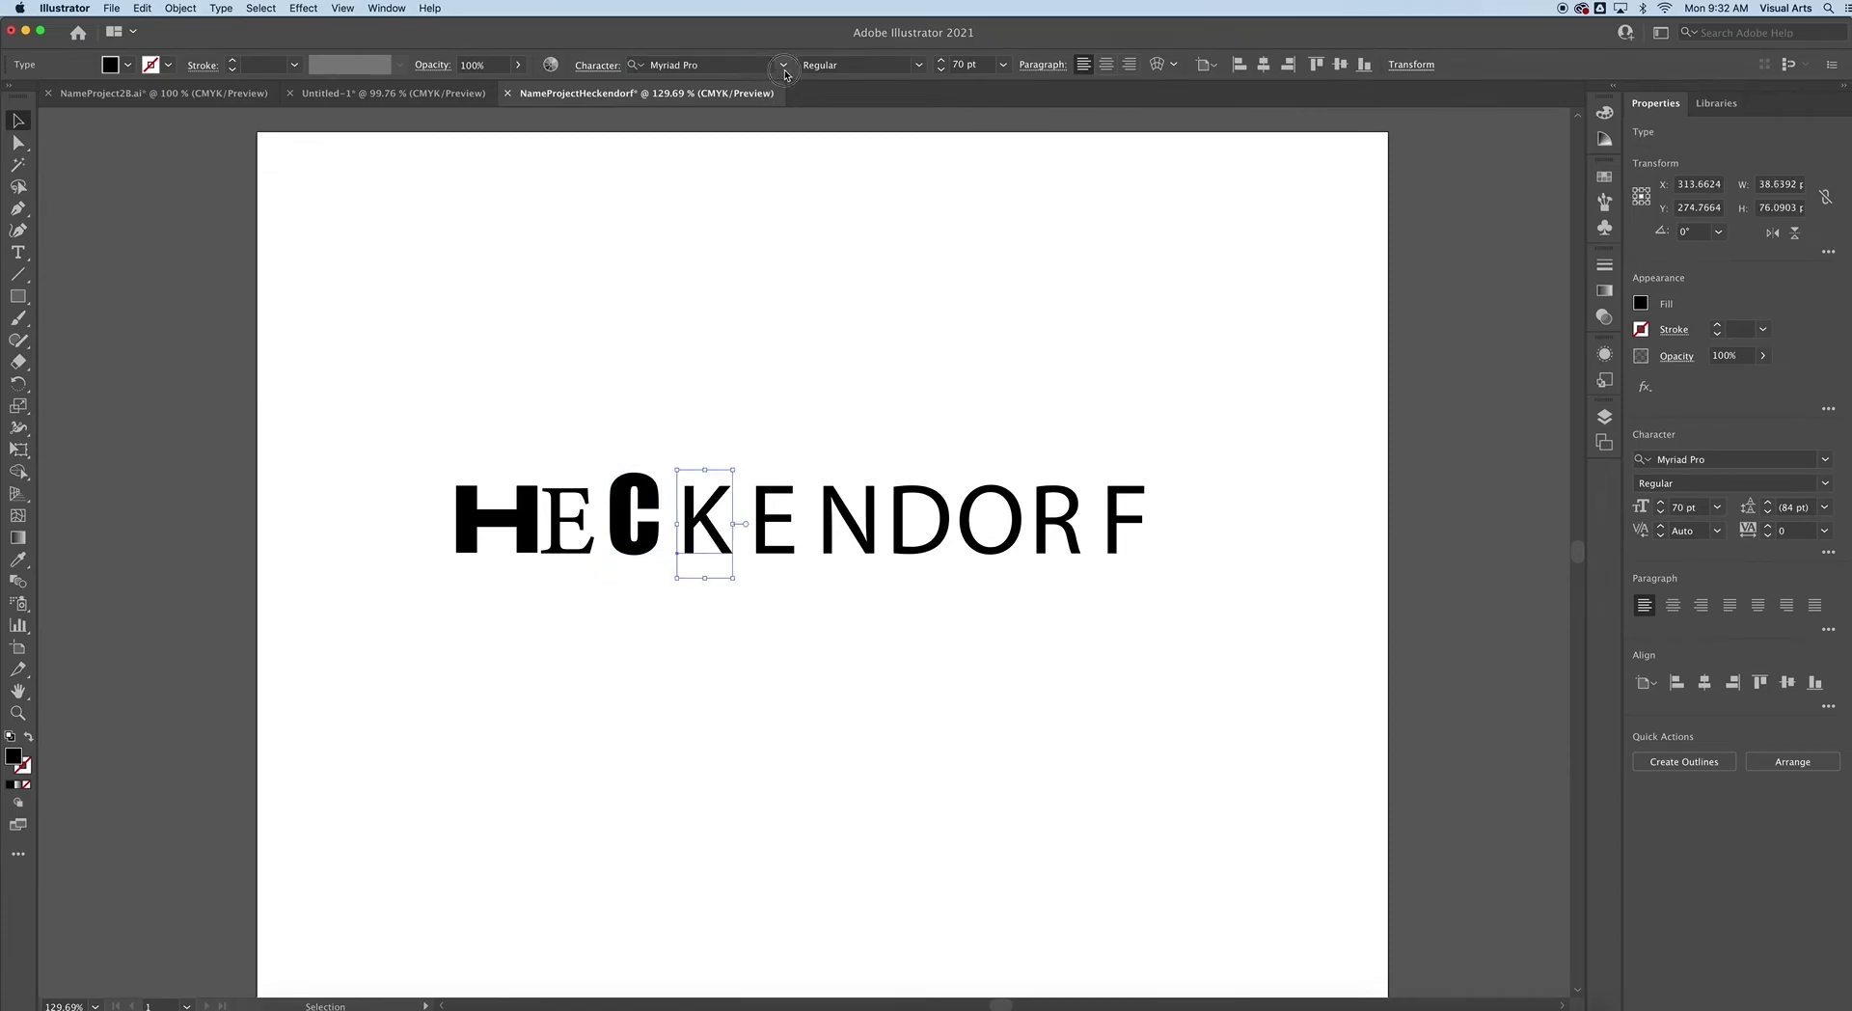
click(783, 65)
scroll(798, 463, down, 10)
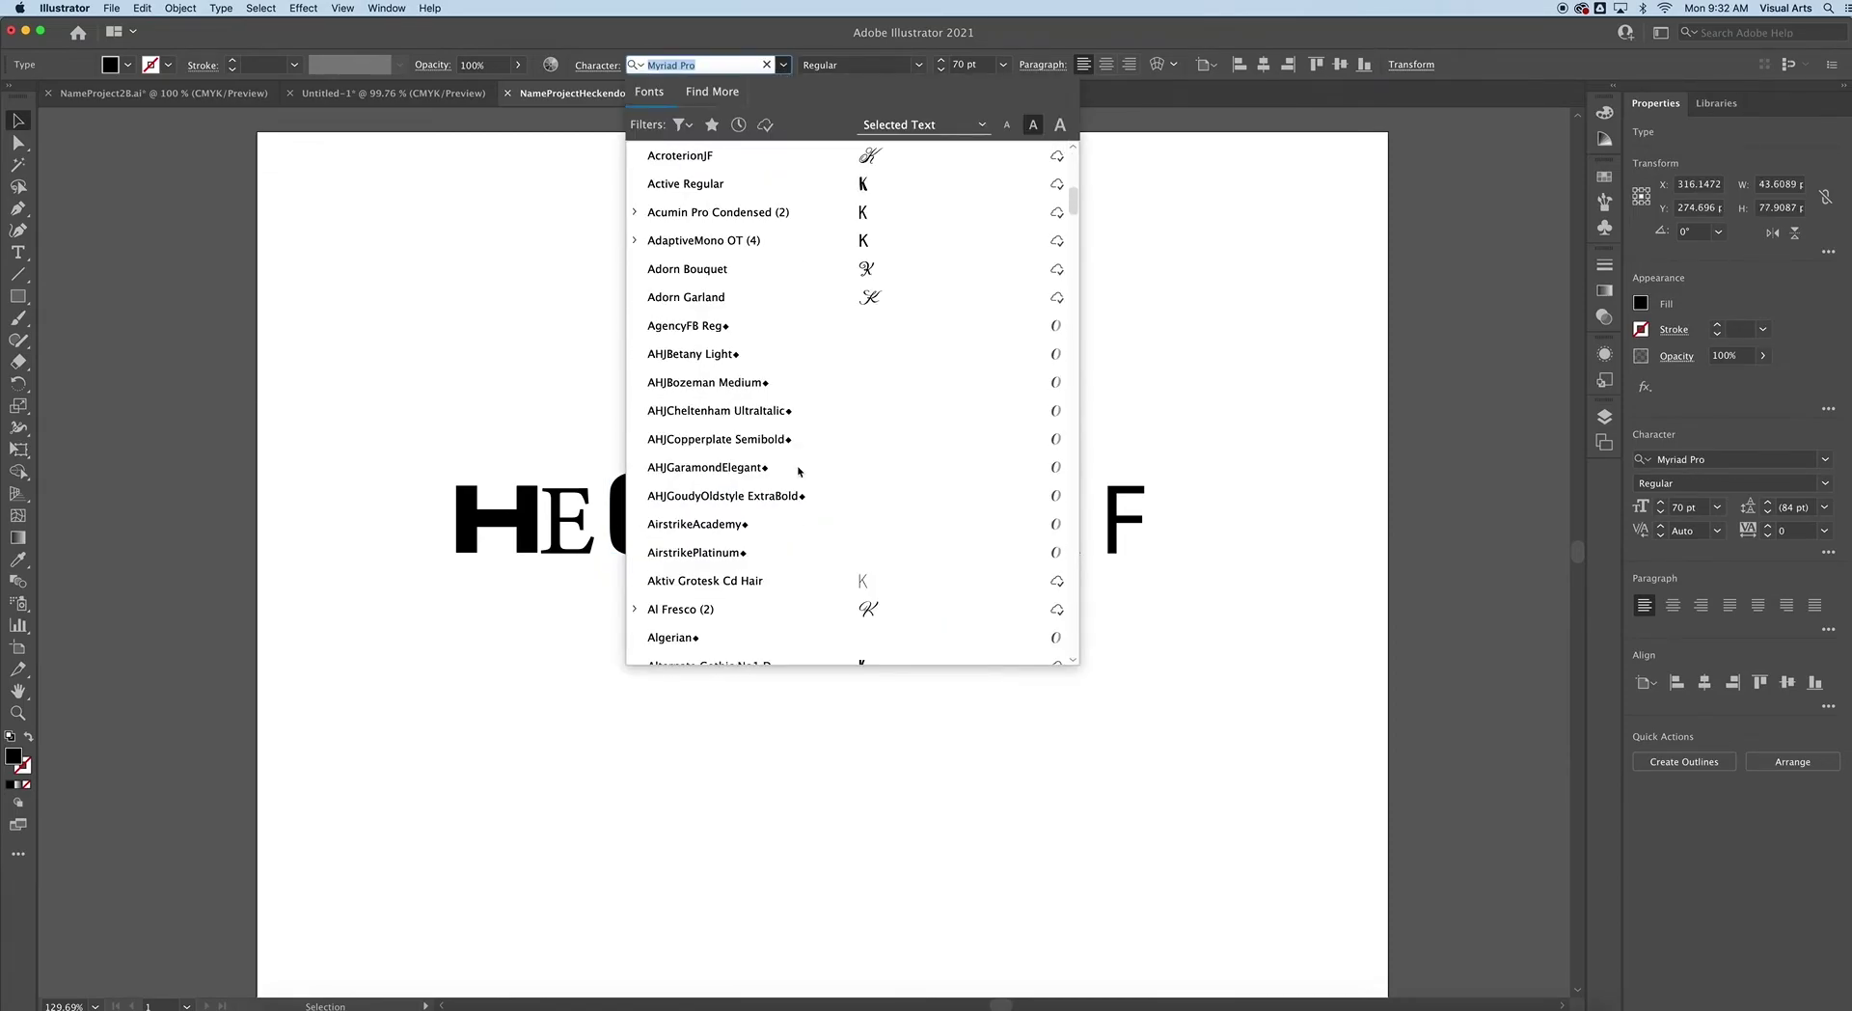
scroll(750, 220, up, 5)
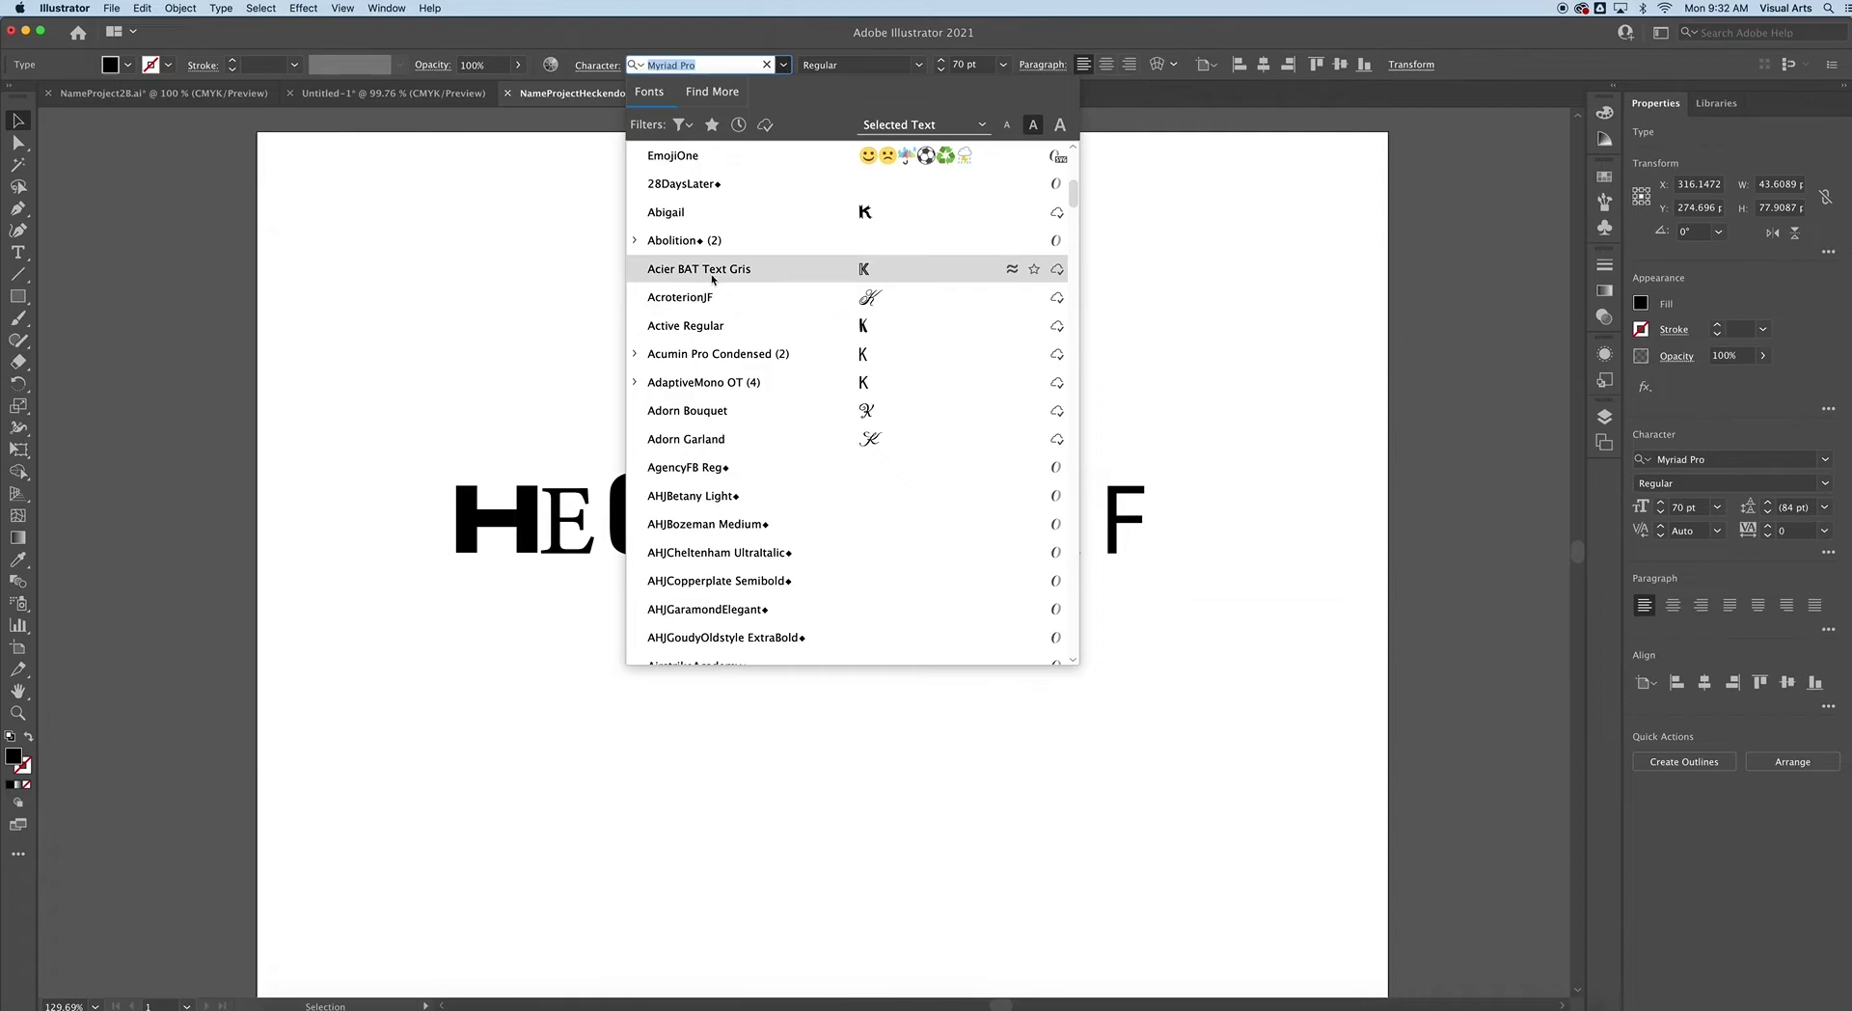
click(711, 270)
click(778, 495)
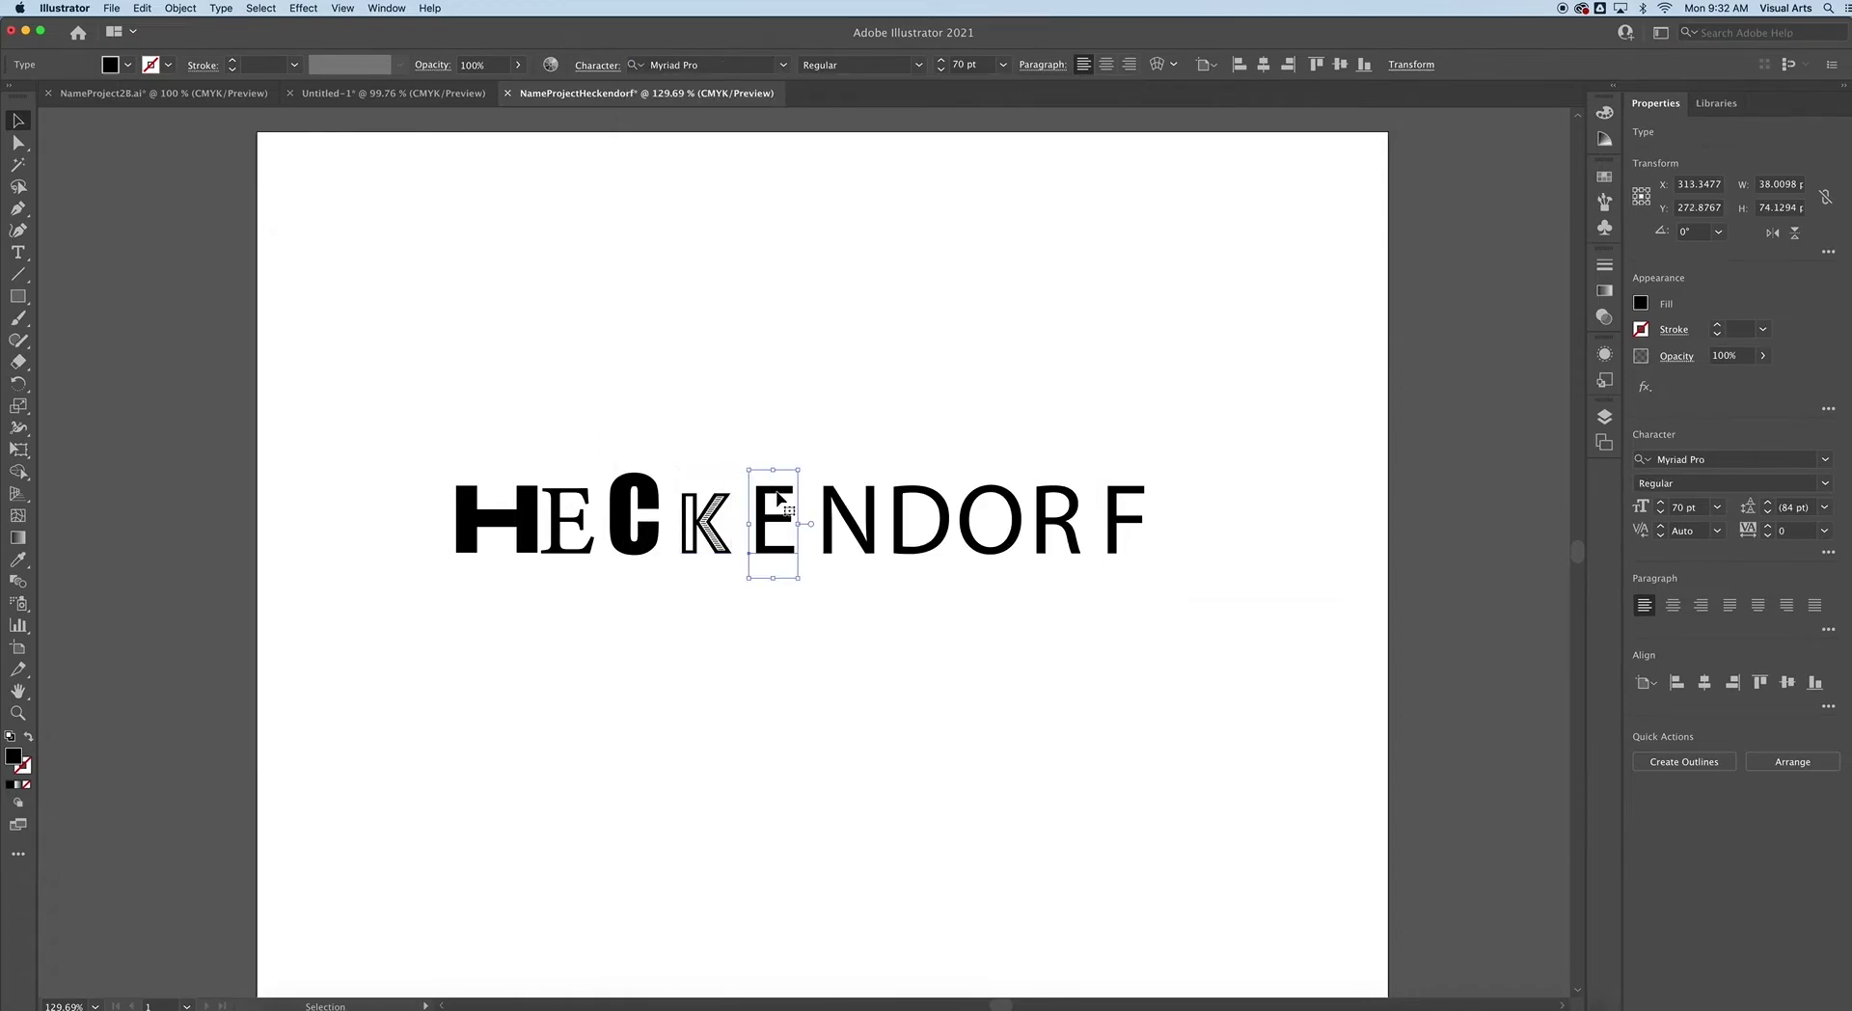
click(784, 64)
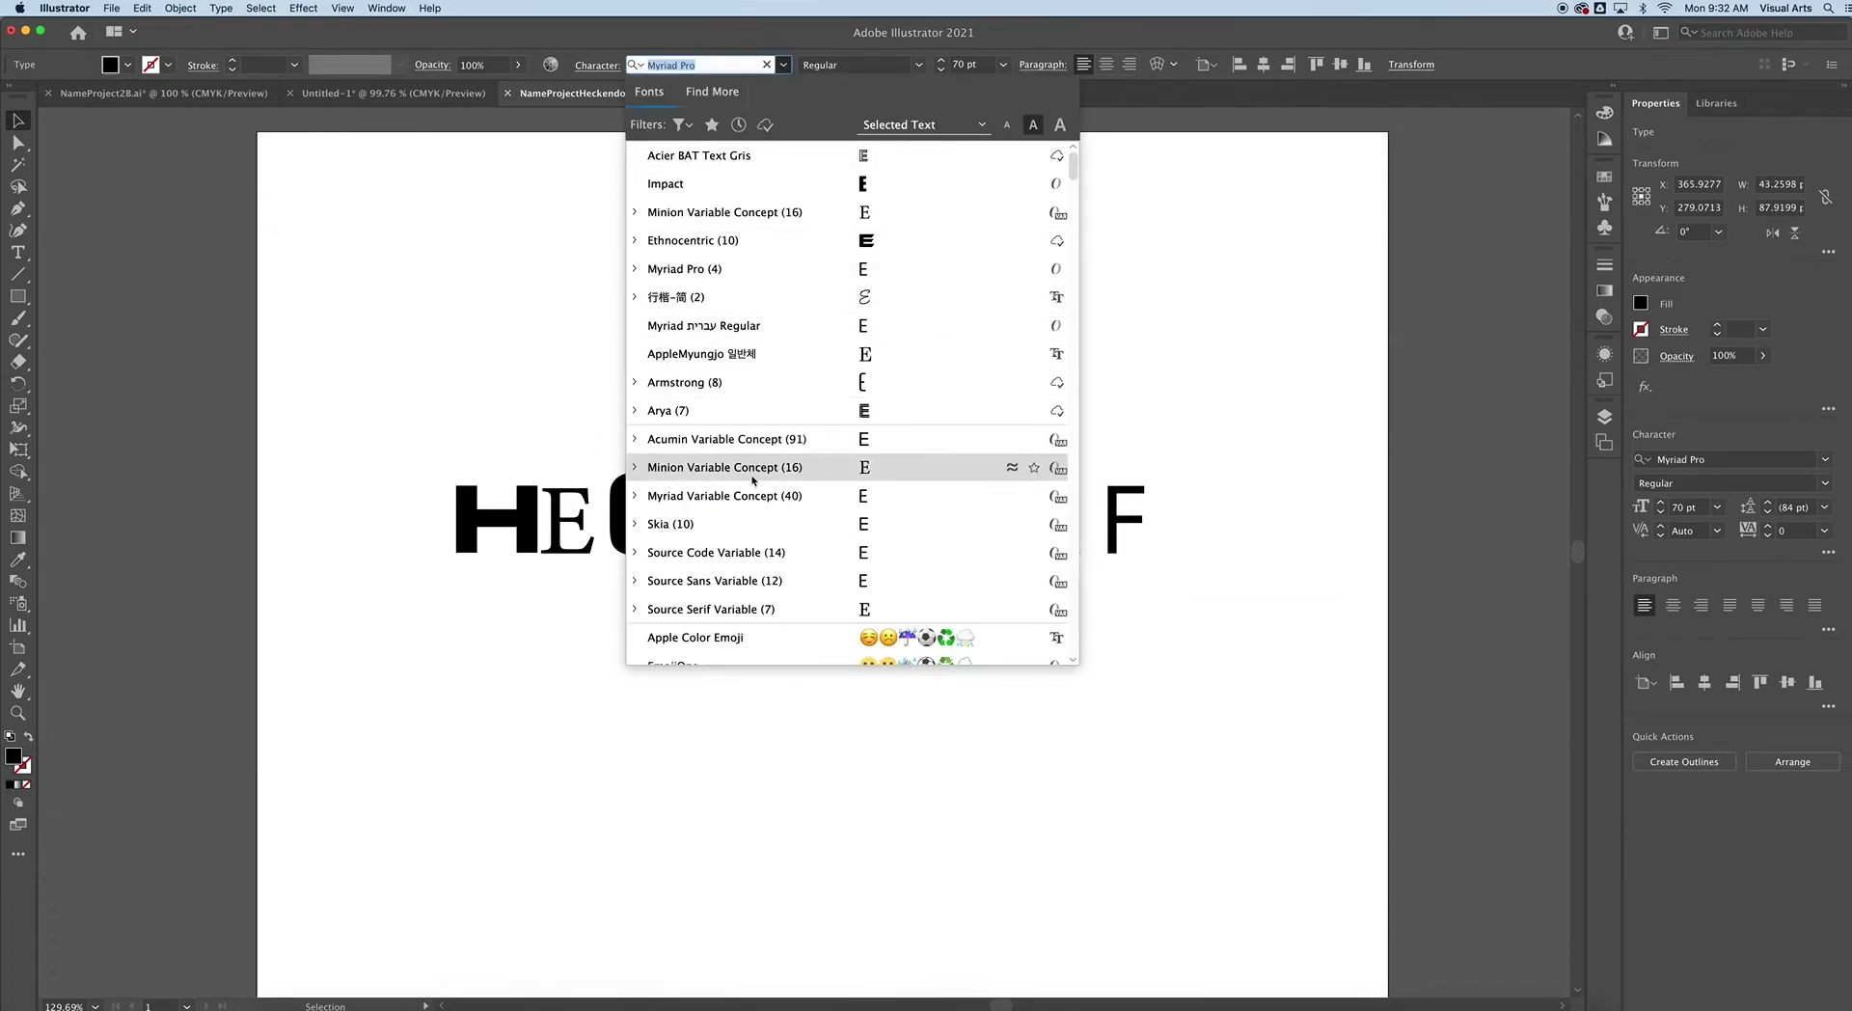
click(723, 411)
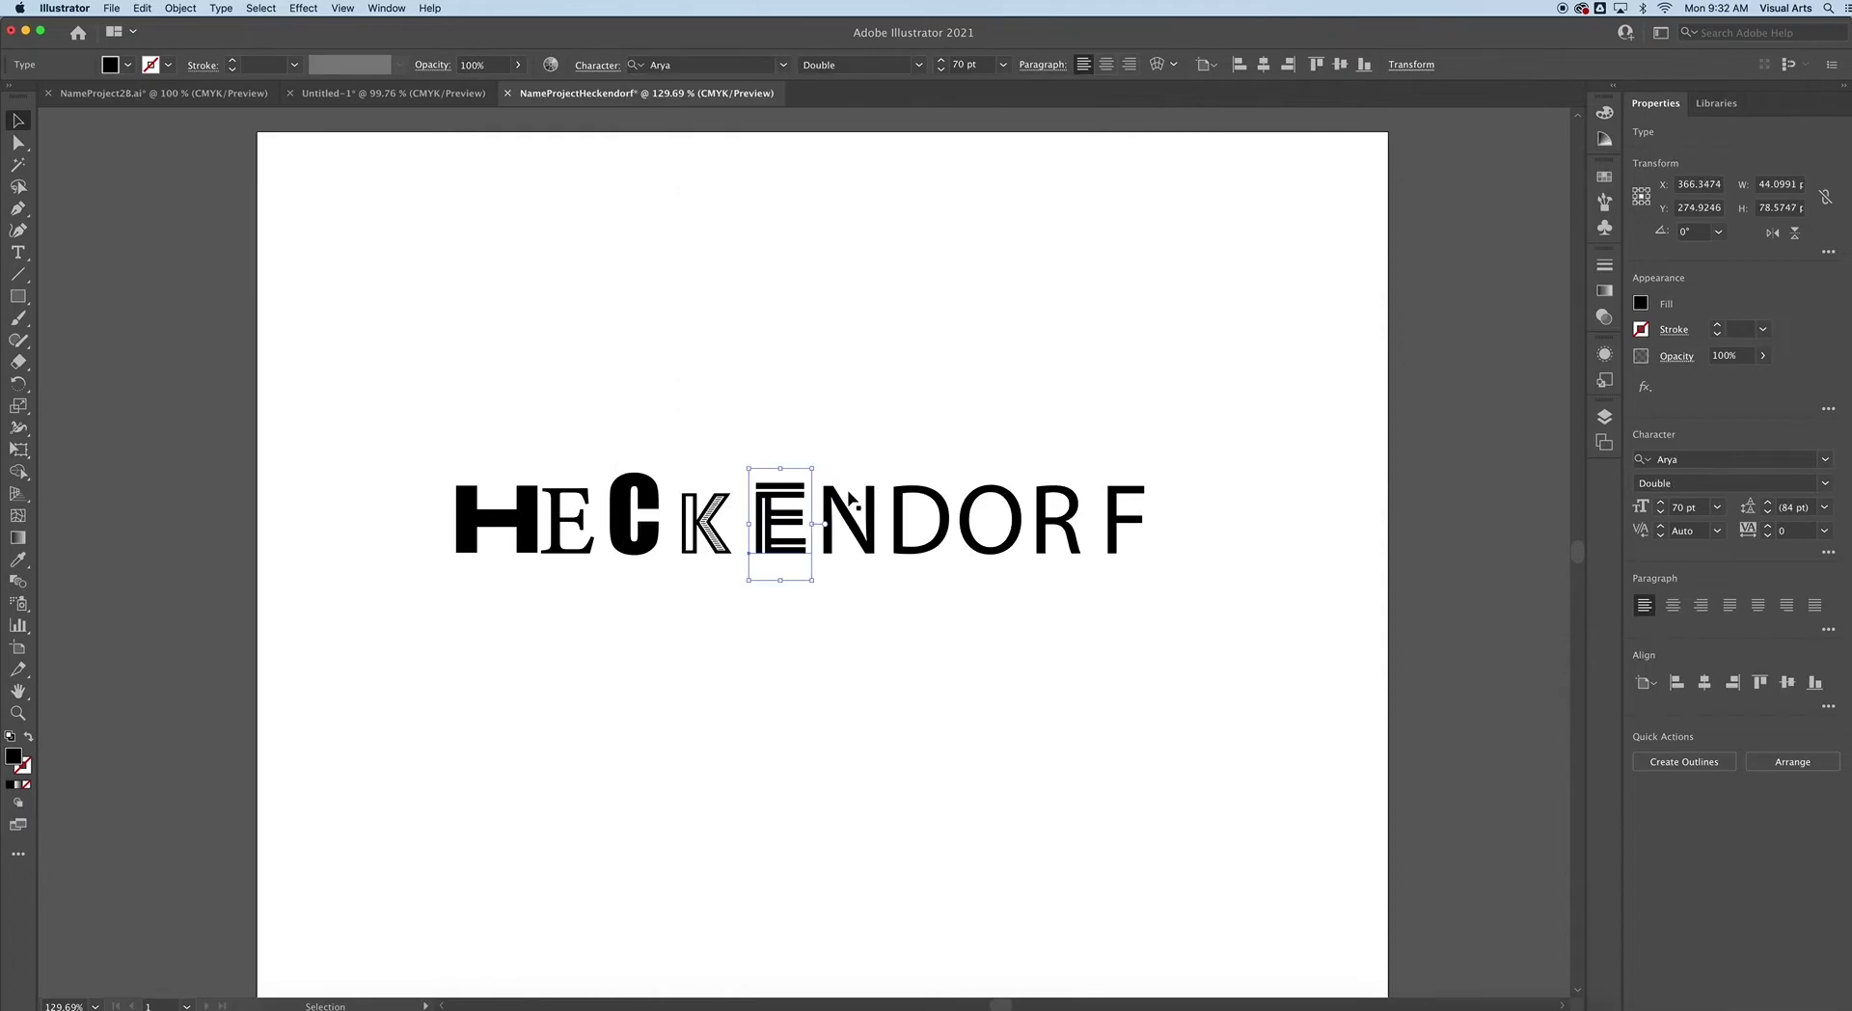
click(848, 502)
click(783, 64)
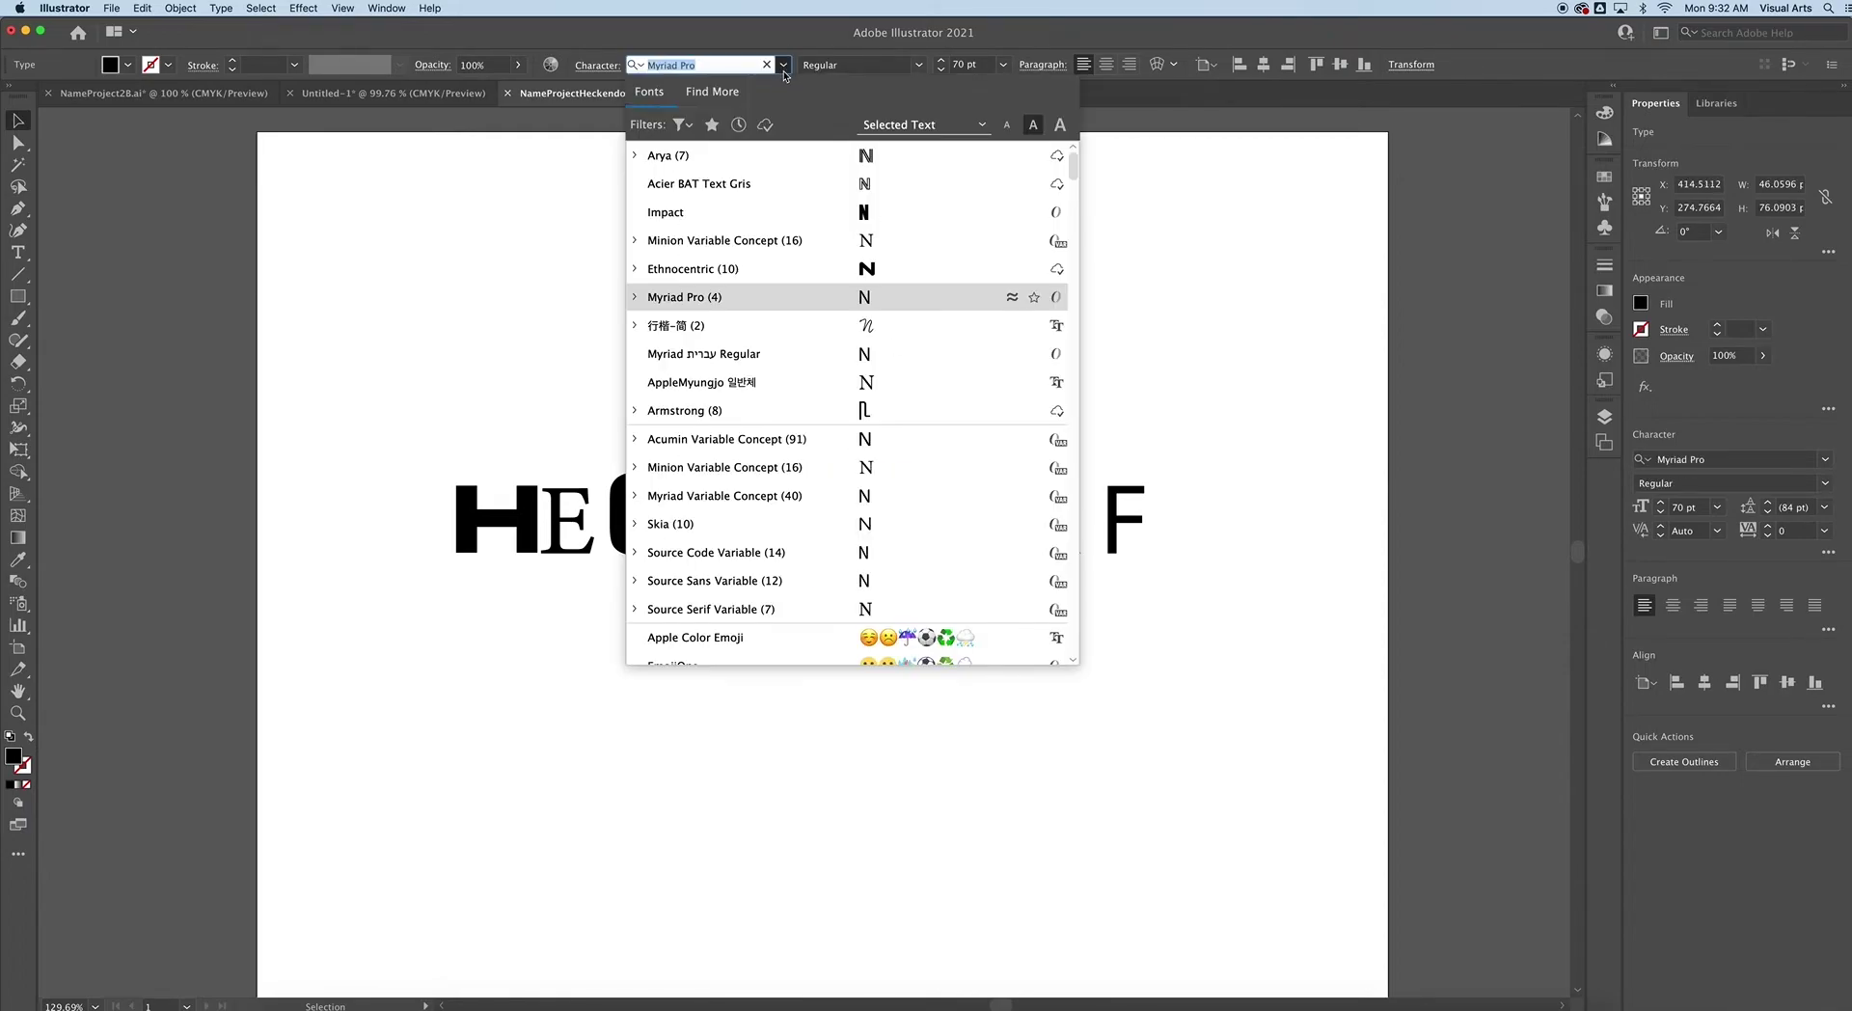
click(752, 409)
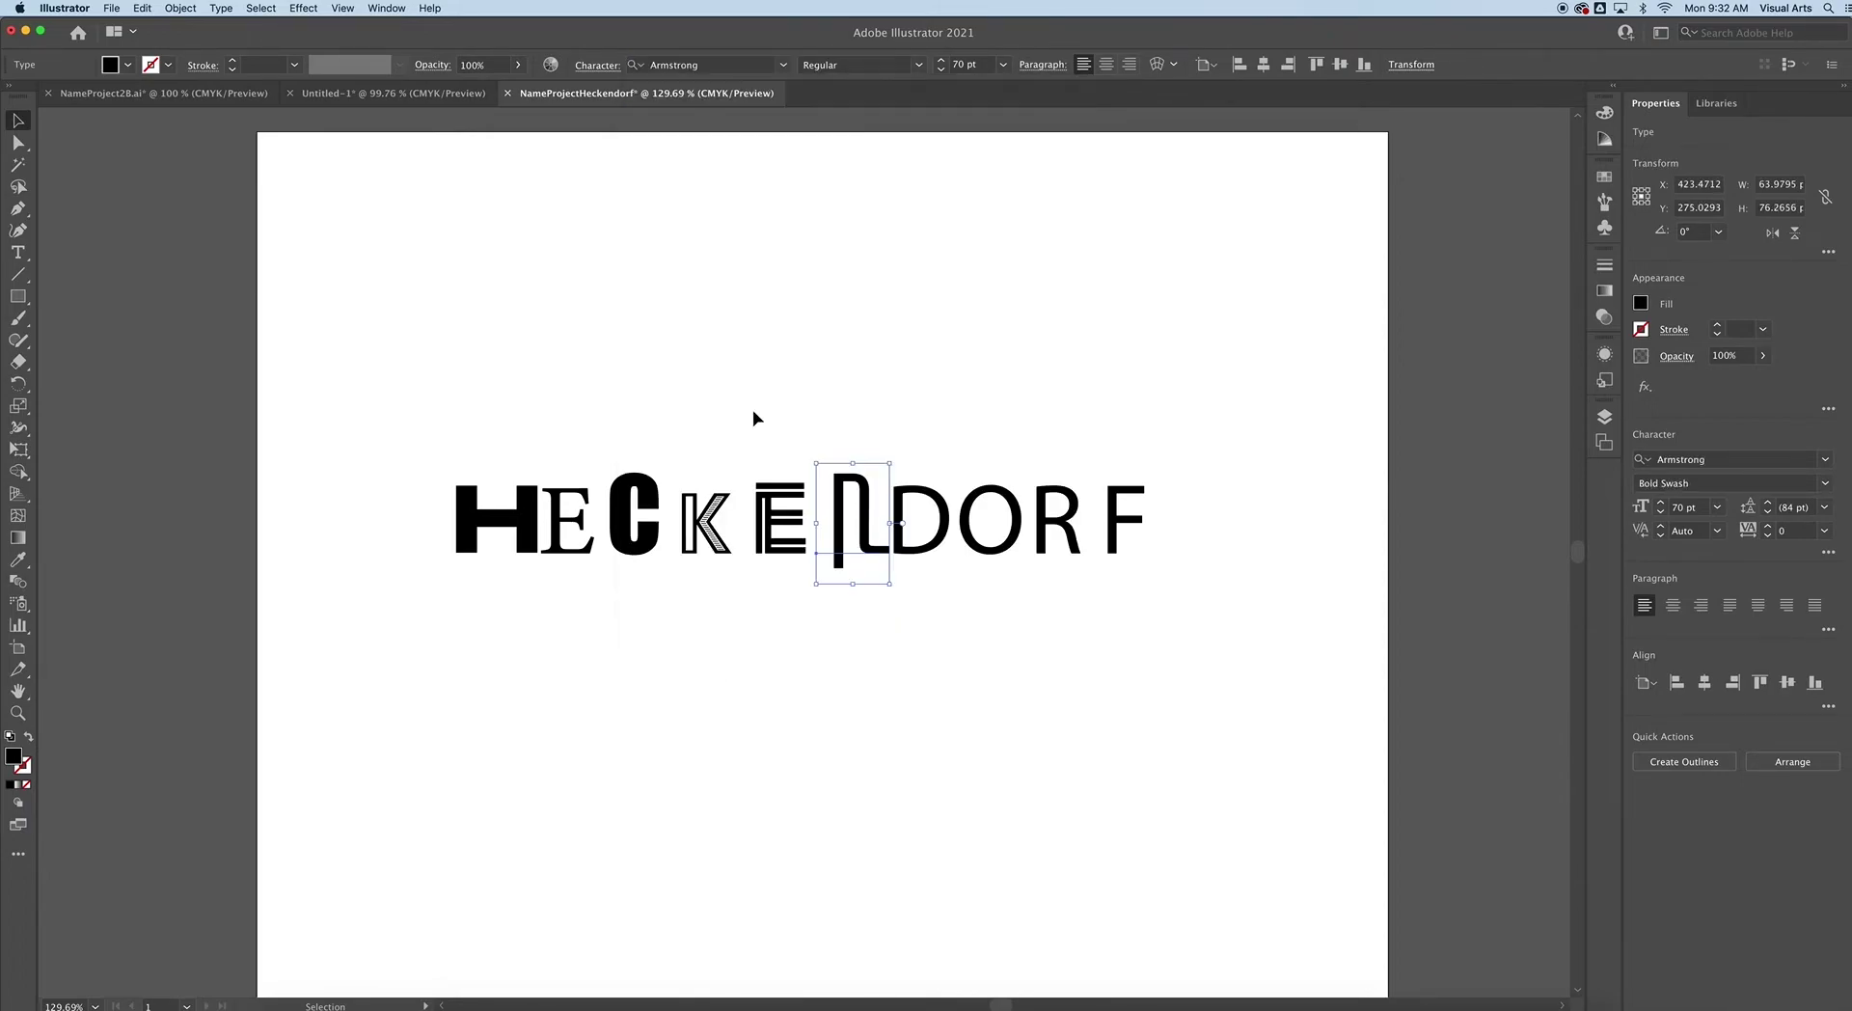
click(941, 451)
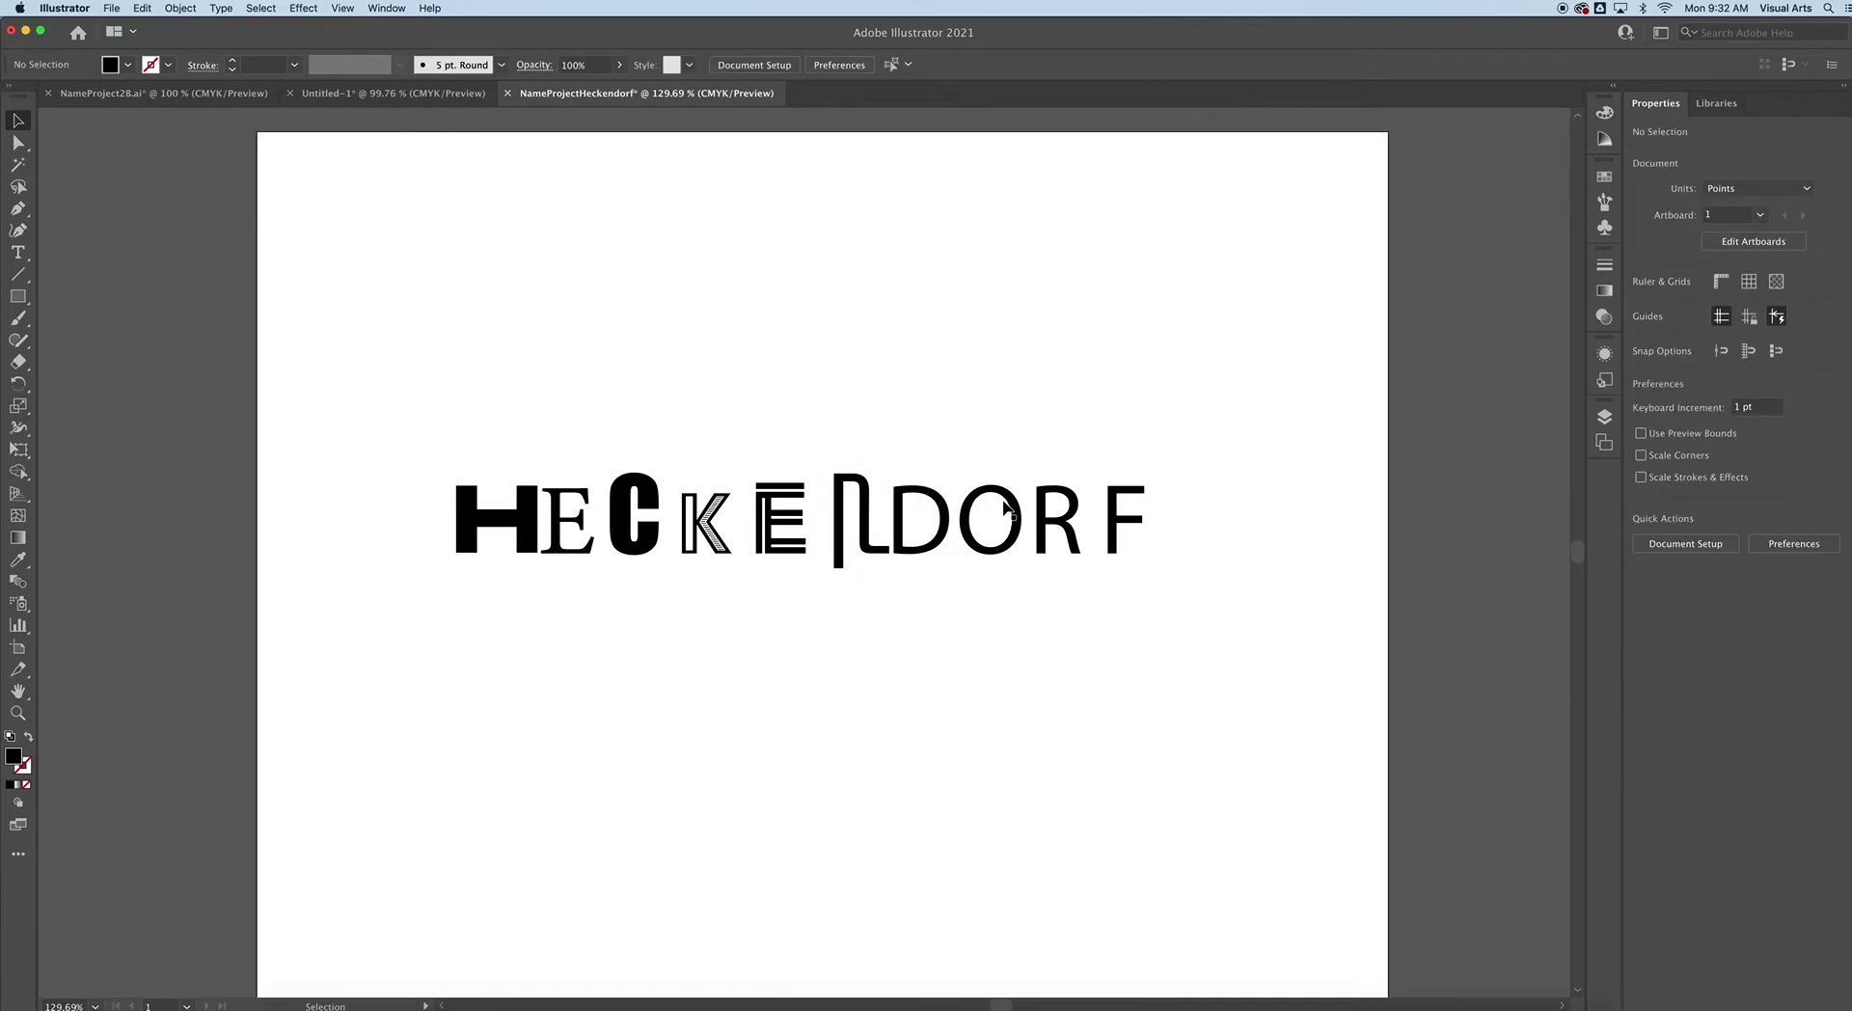
Set the O in Adobe Handwriting and nudge it slightly left.
click(1002, 515)
click(781, 65)
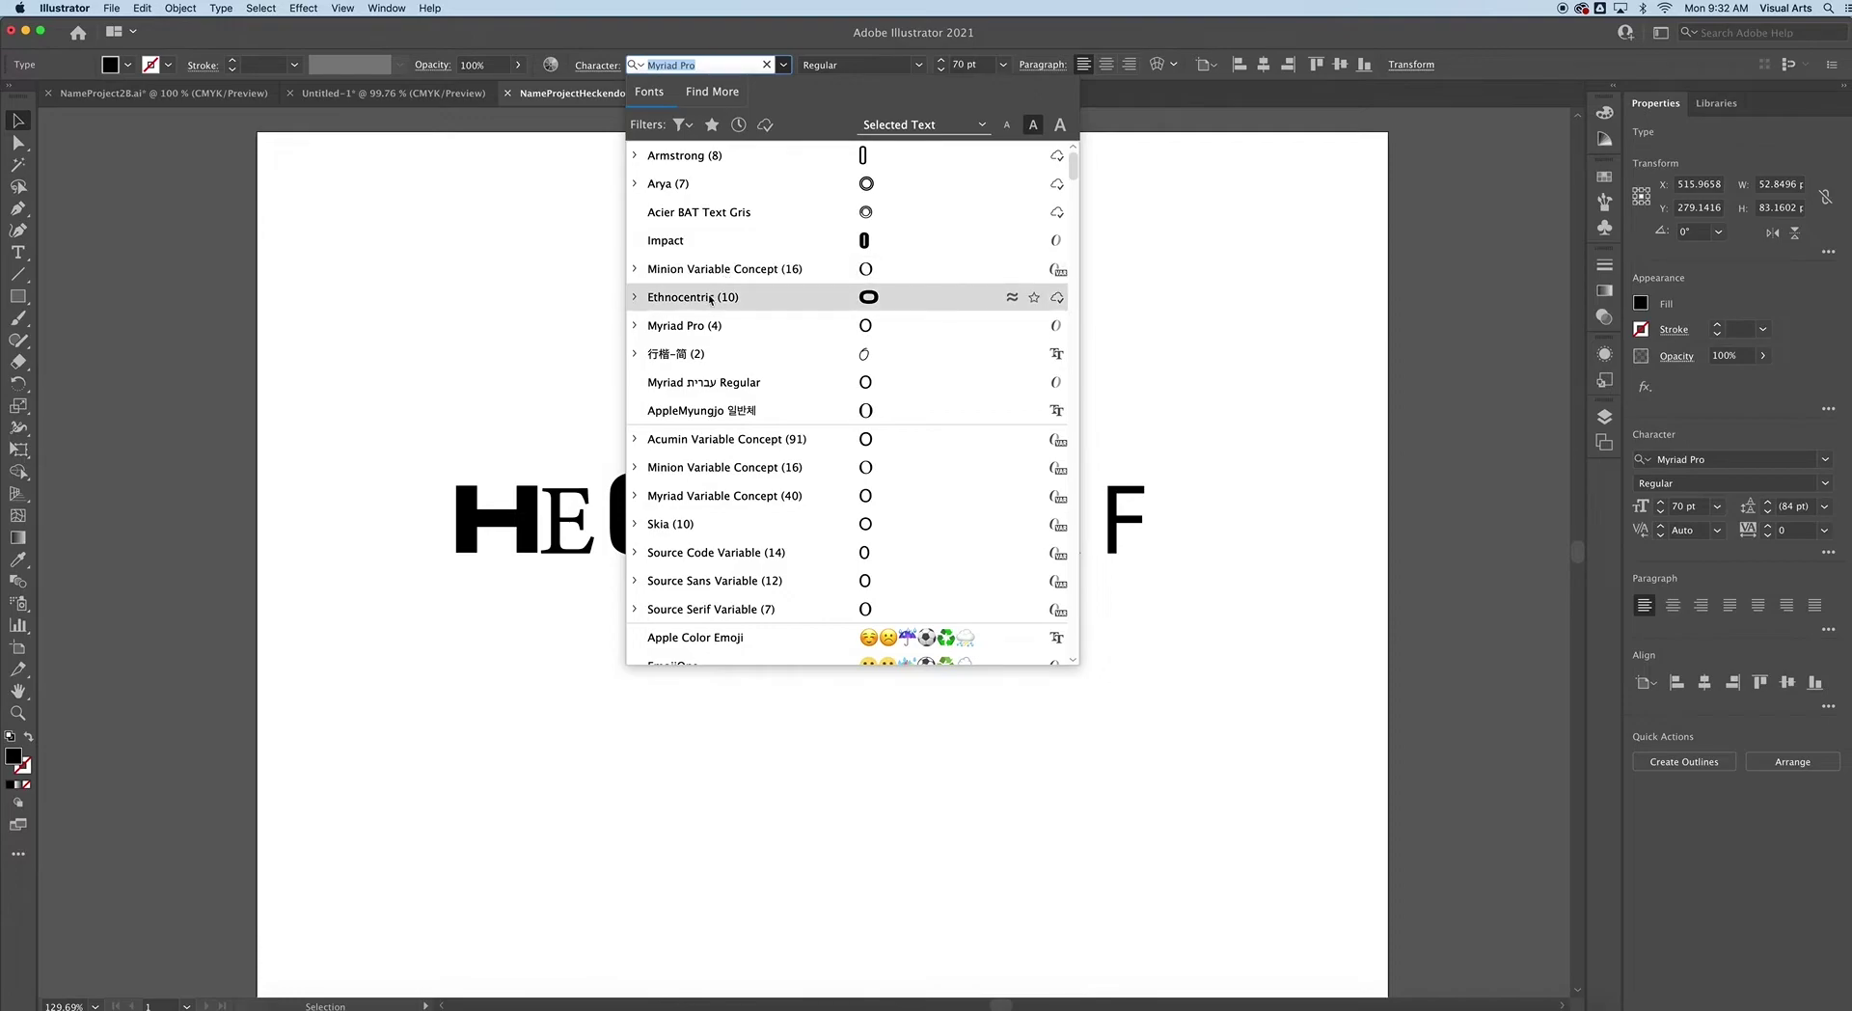
scroll(734, 559, down, 15)
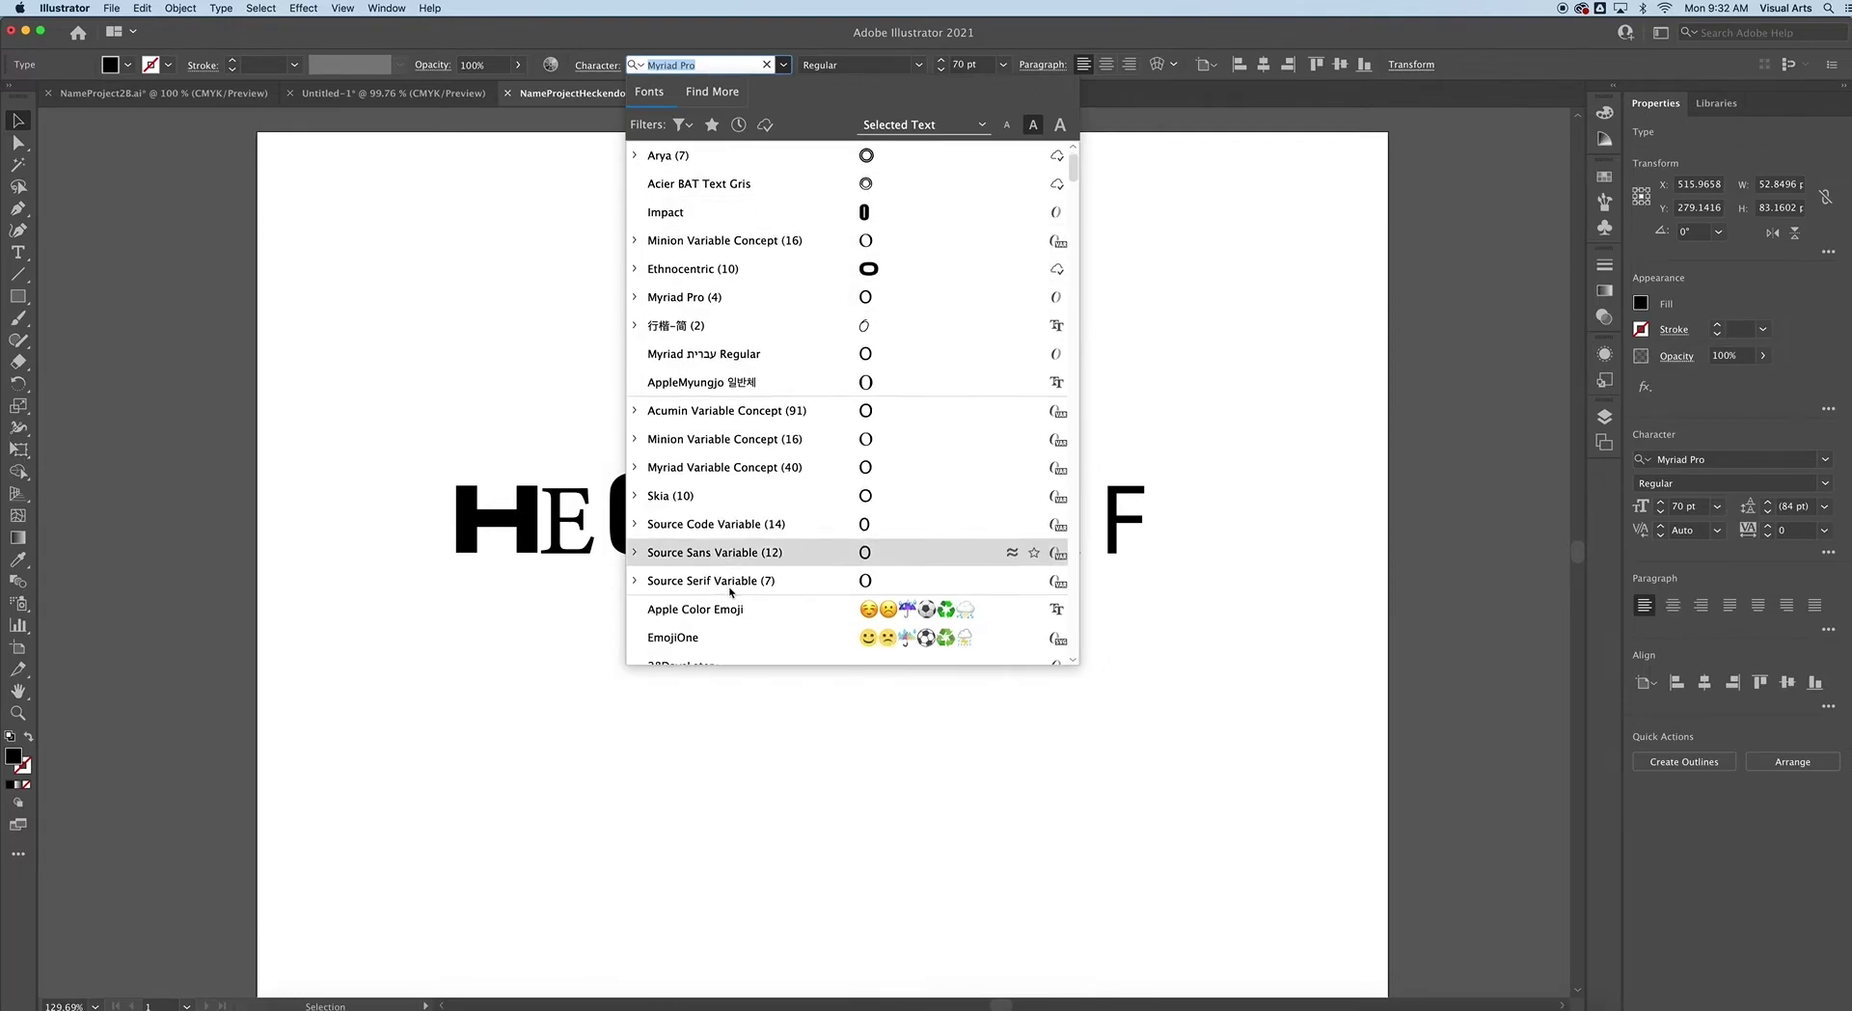
scroll(732, 569, down, 1)
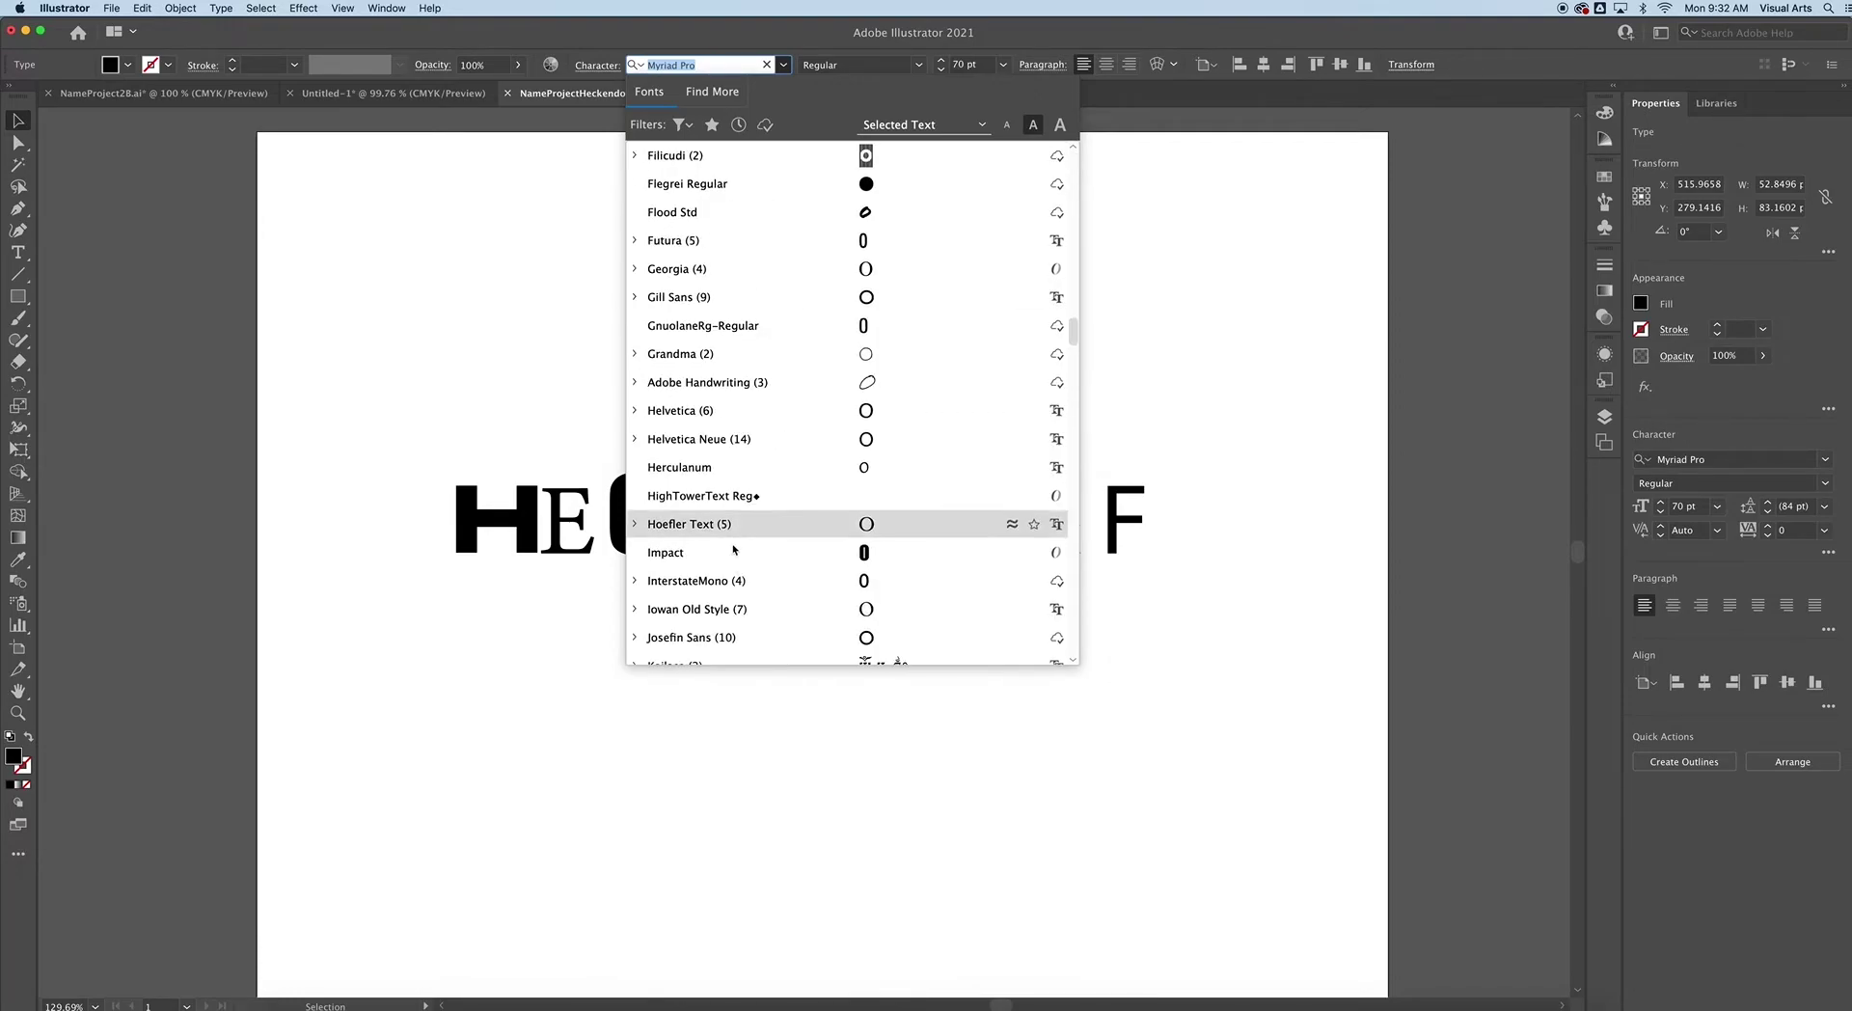
click(700, 384)
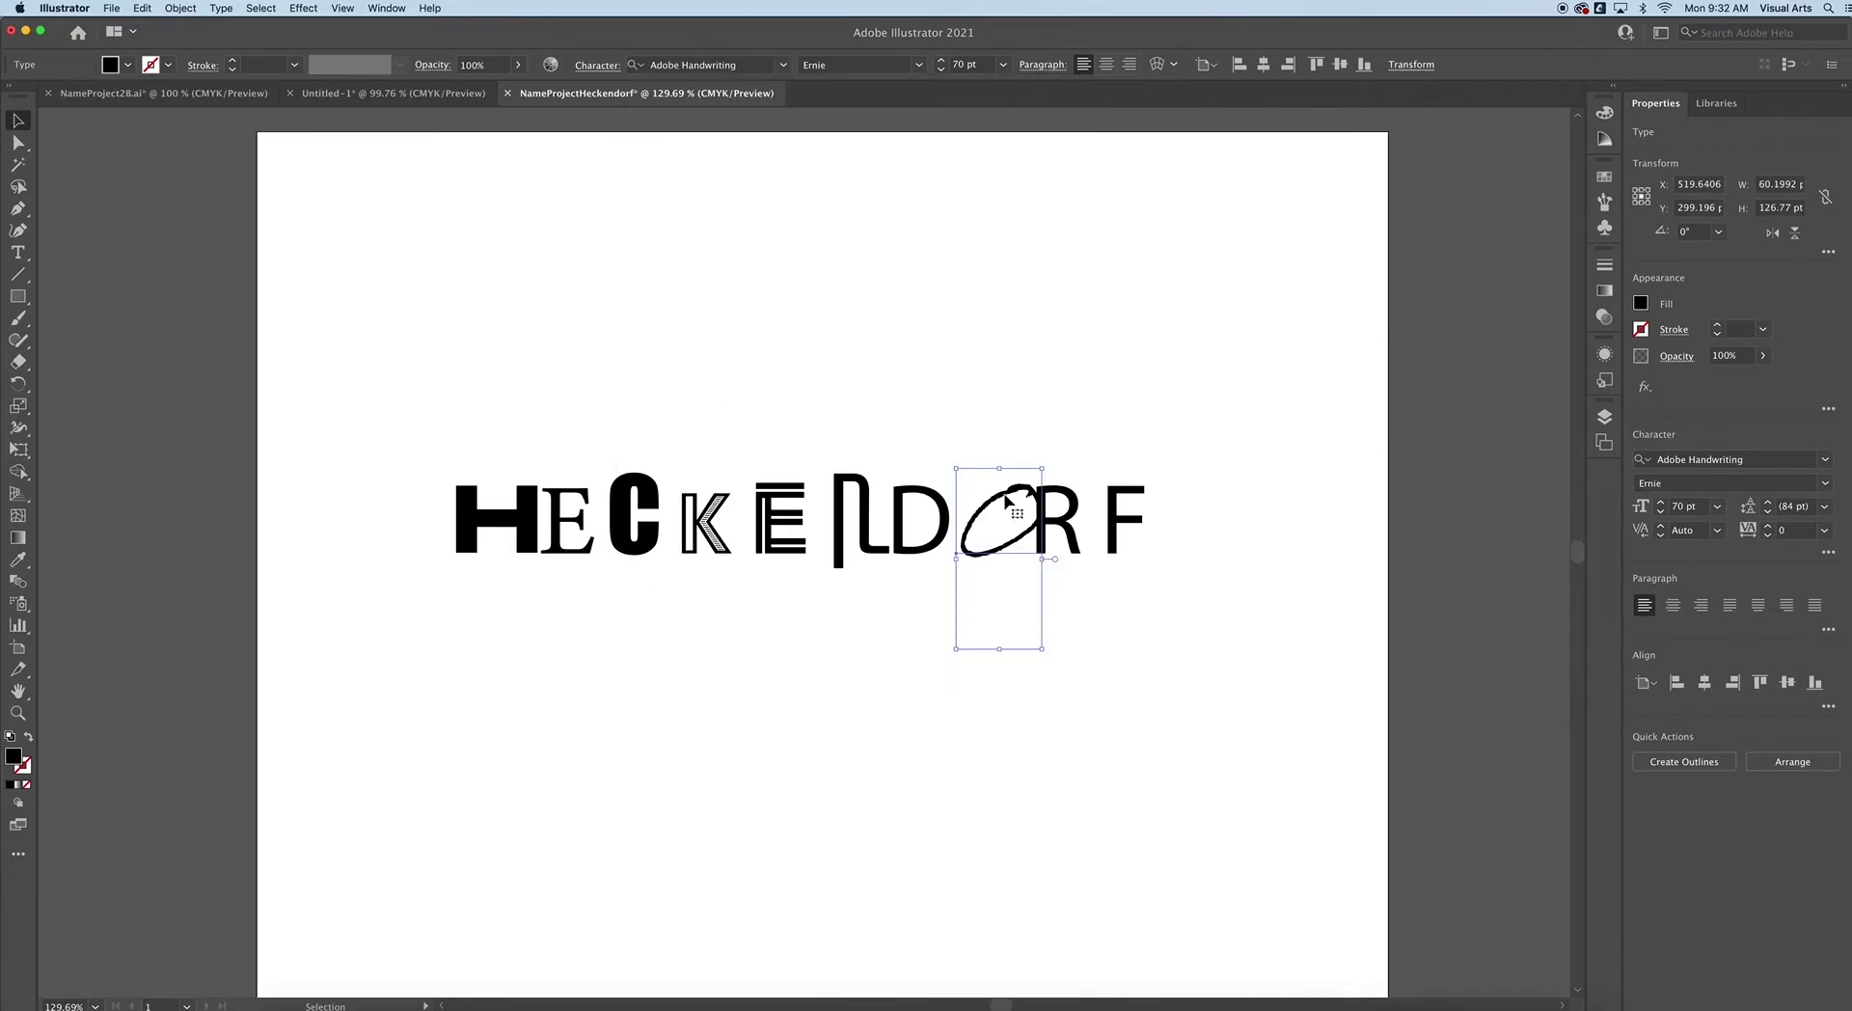
drag(1023, 506, 1011, 507)
Set the R in Source Serif Variable and the F in Charcuterie Deco.
click(1073, 495)
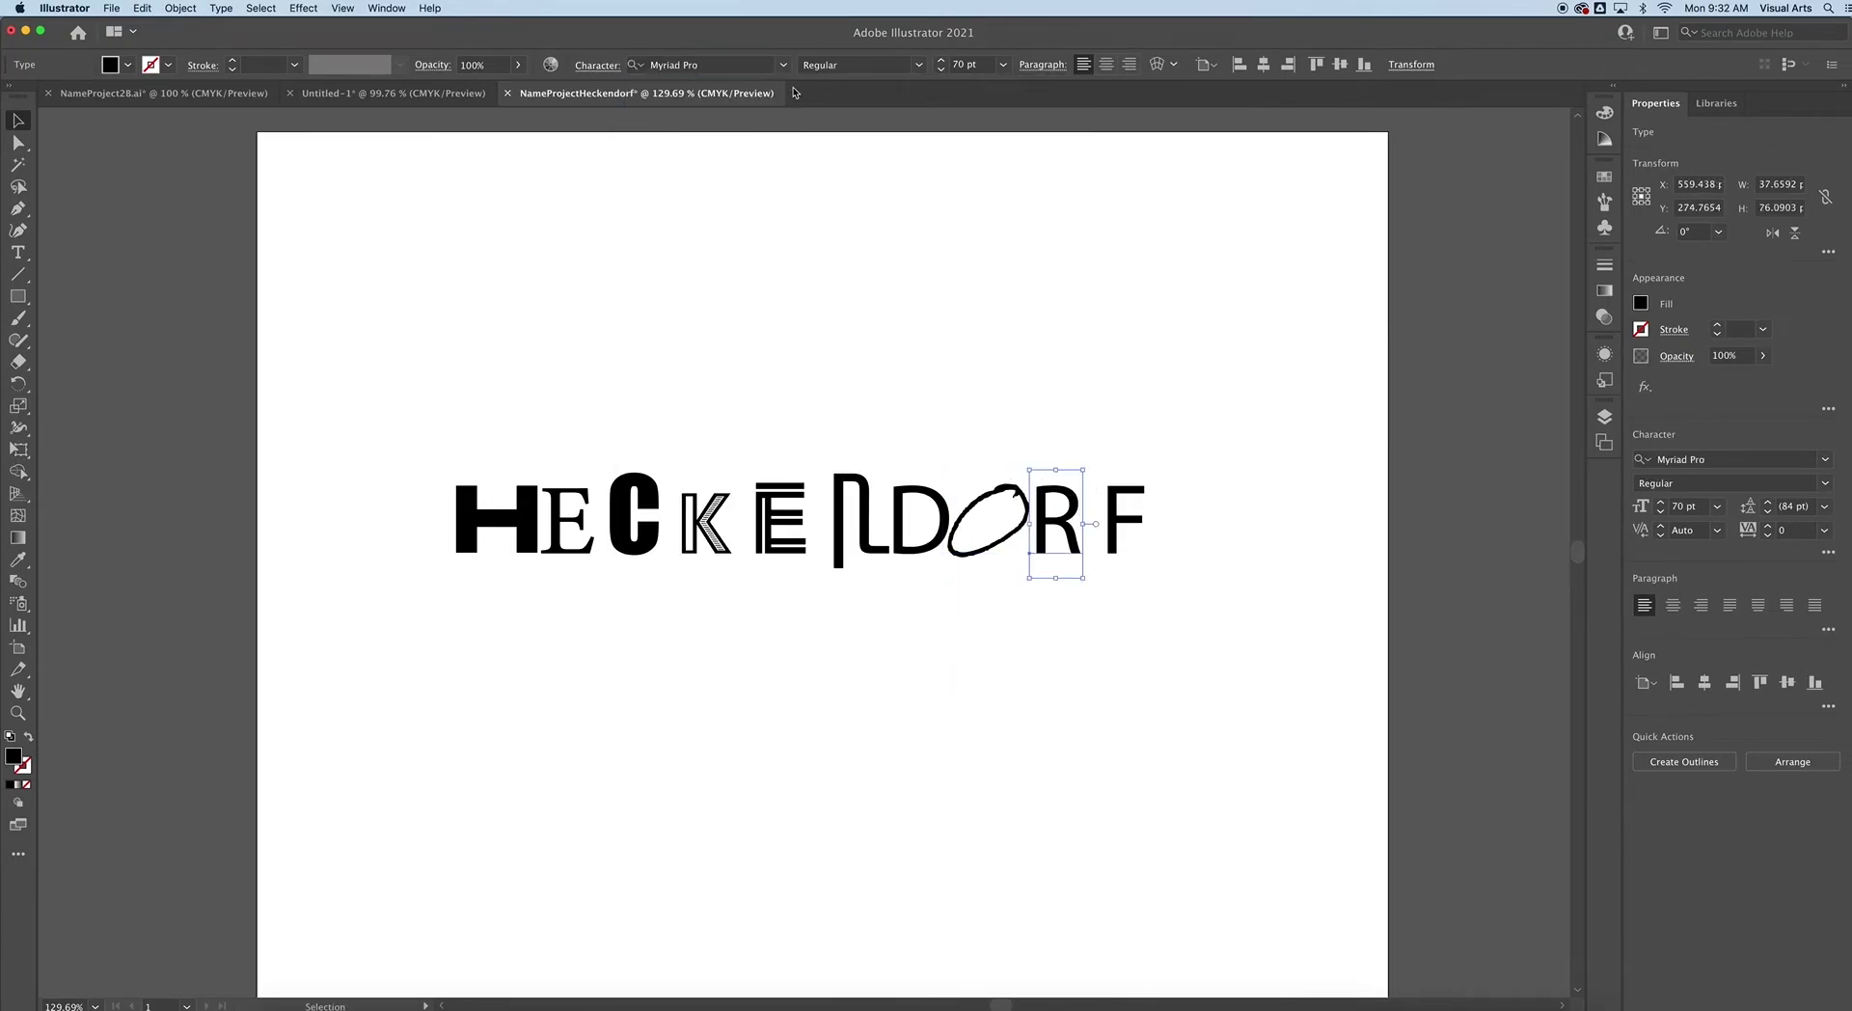
click(783, 65)
click(777, 609)
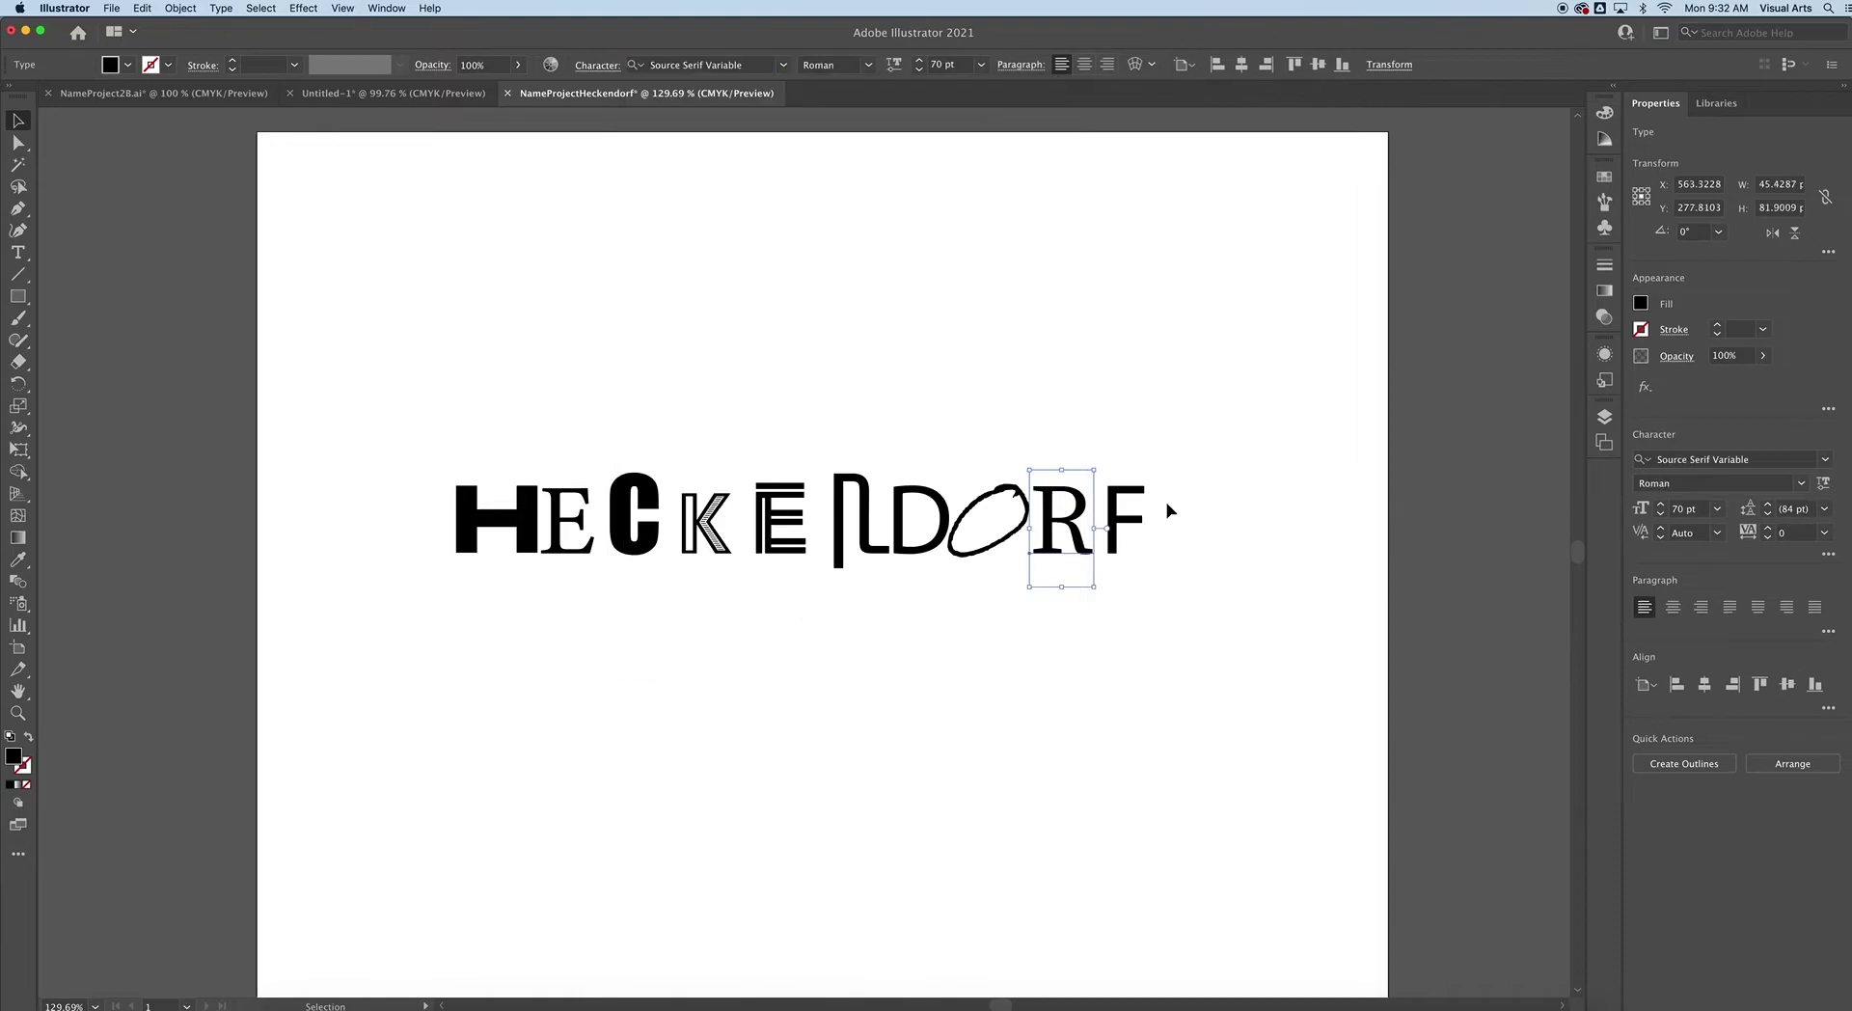
click(1127, 497)
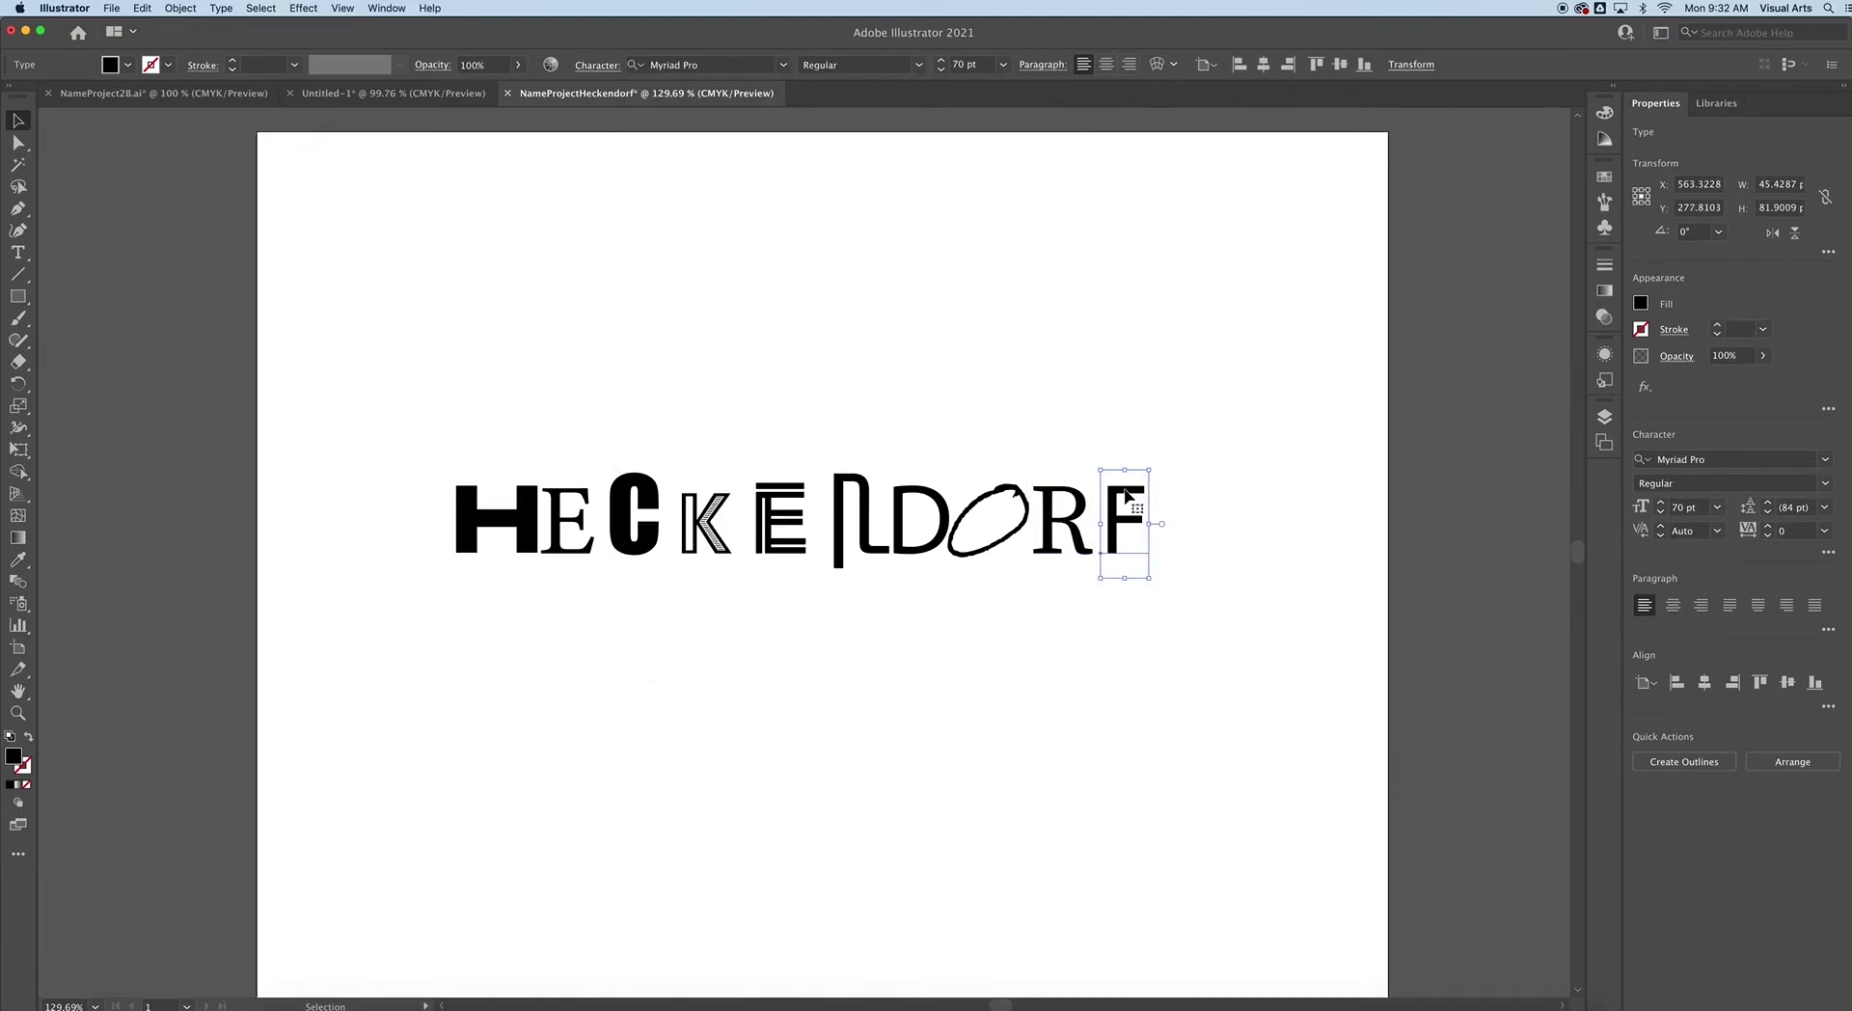
click(782, 65)
scroll(733, 500, down, 10)
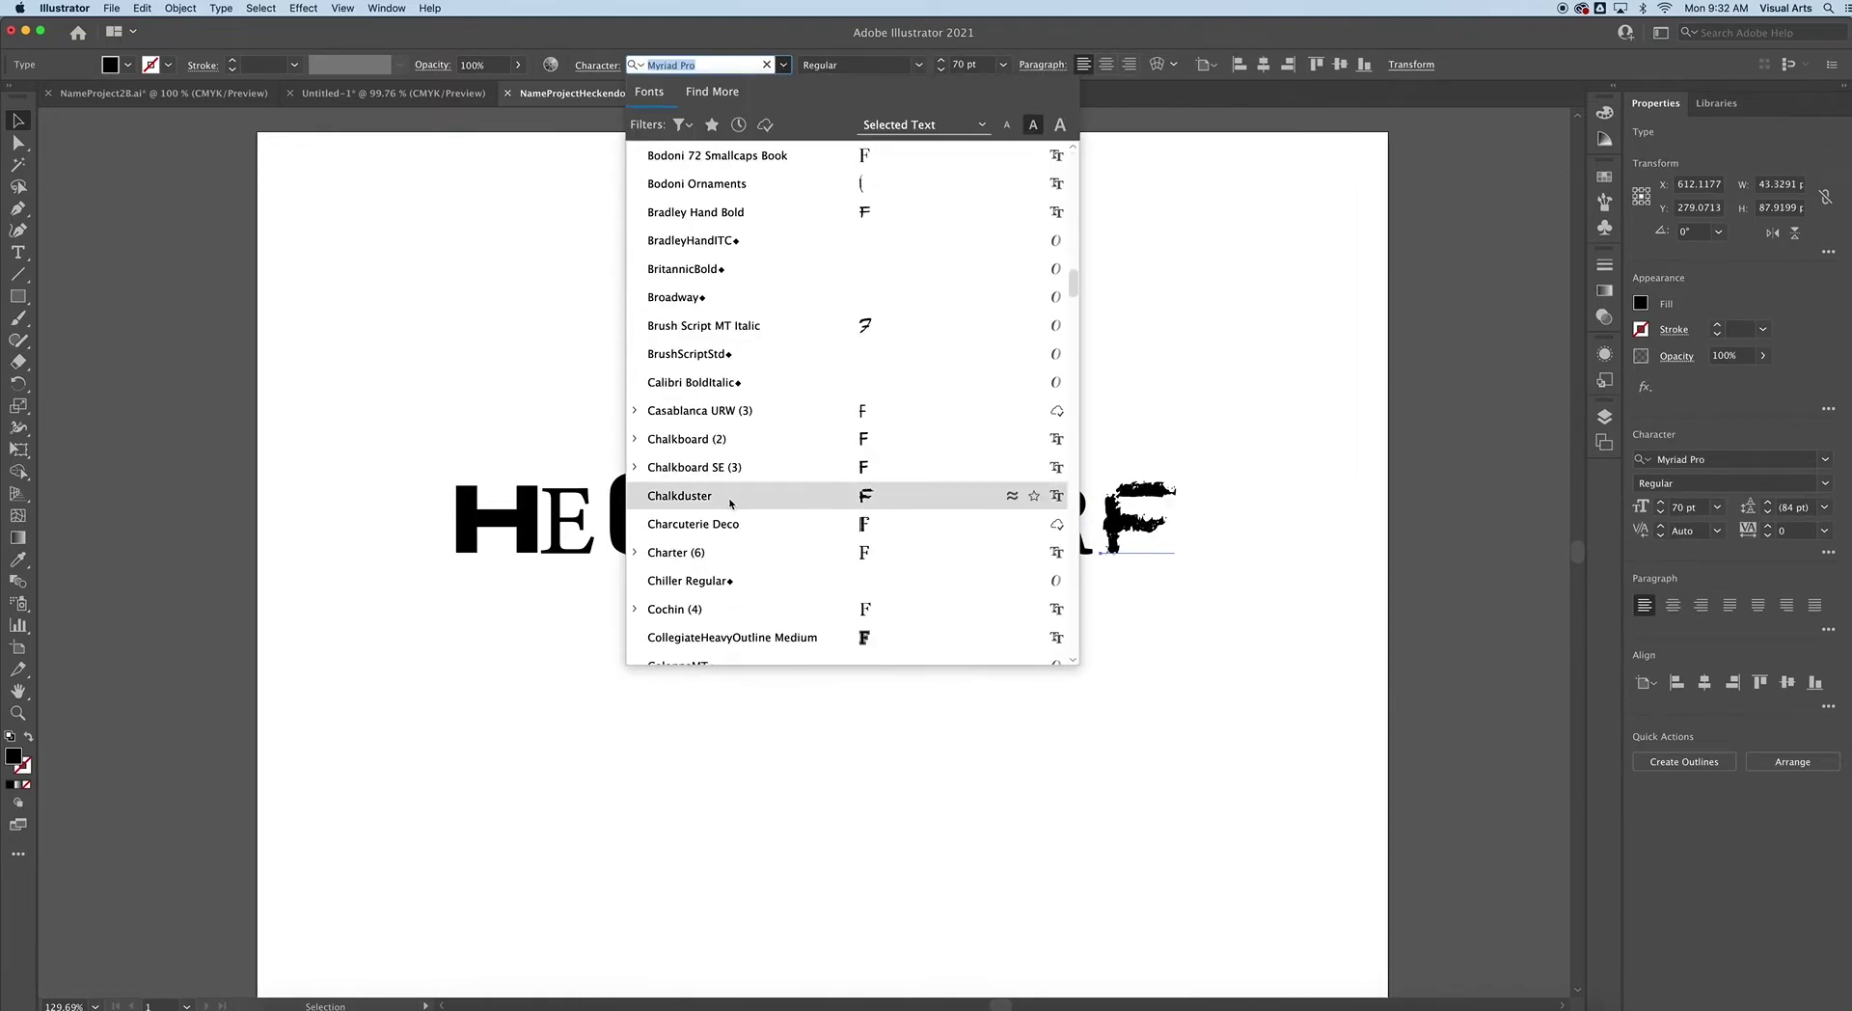
click(716, 529)
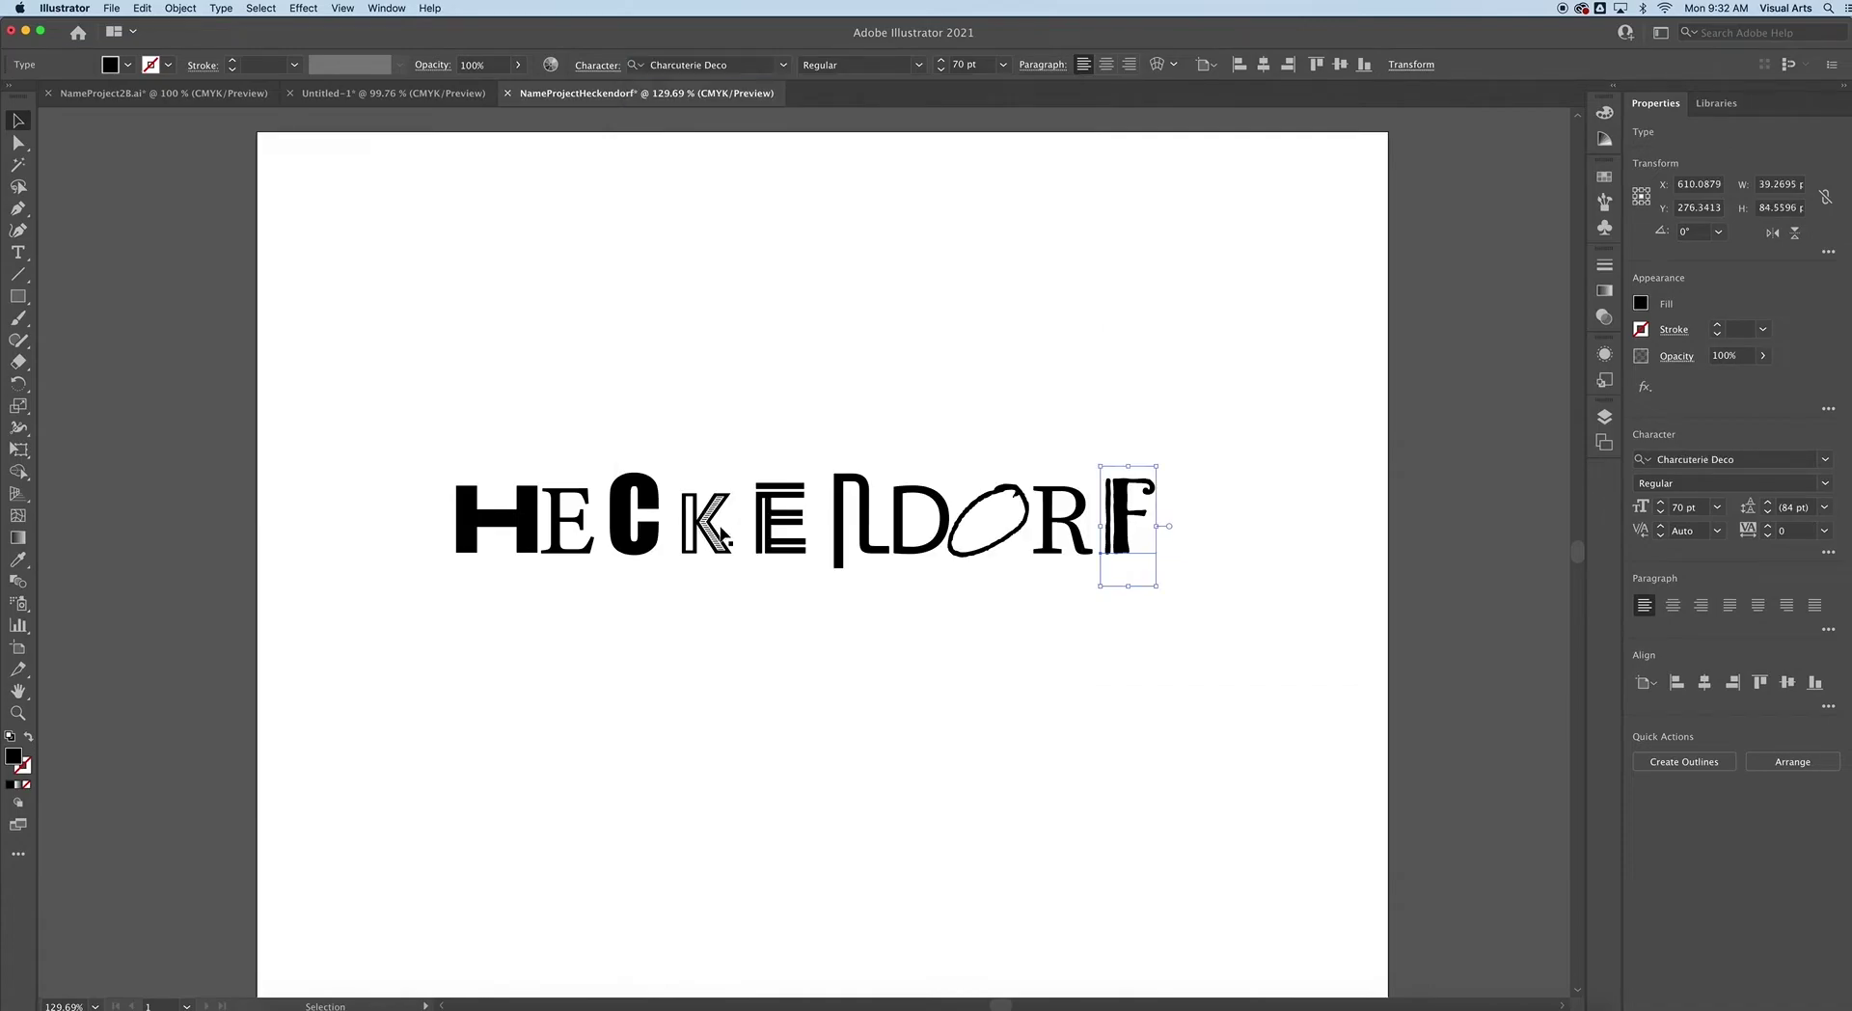
click(958, 612)
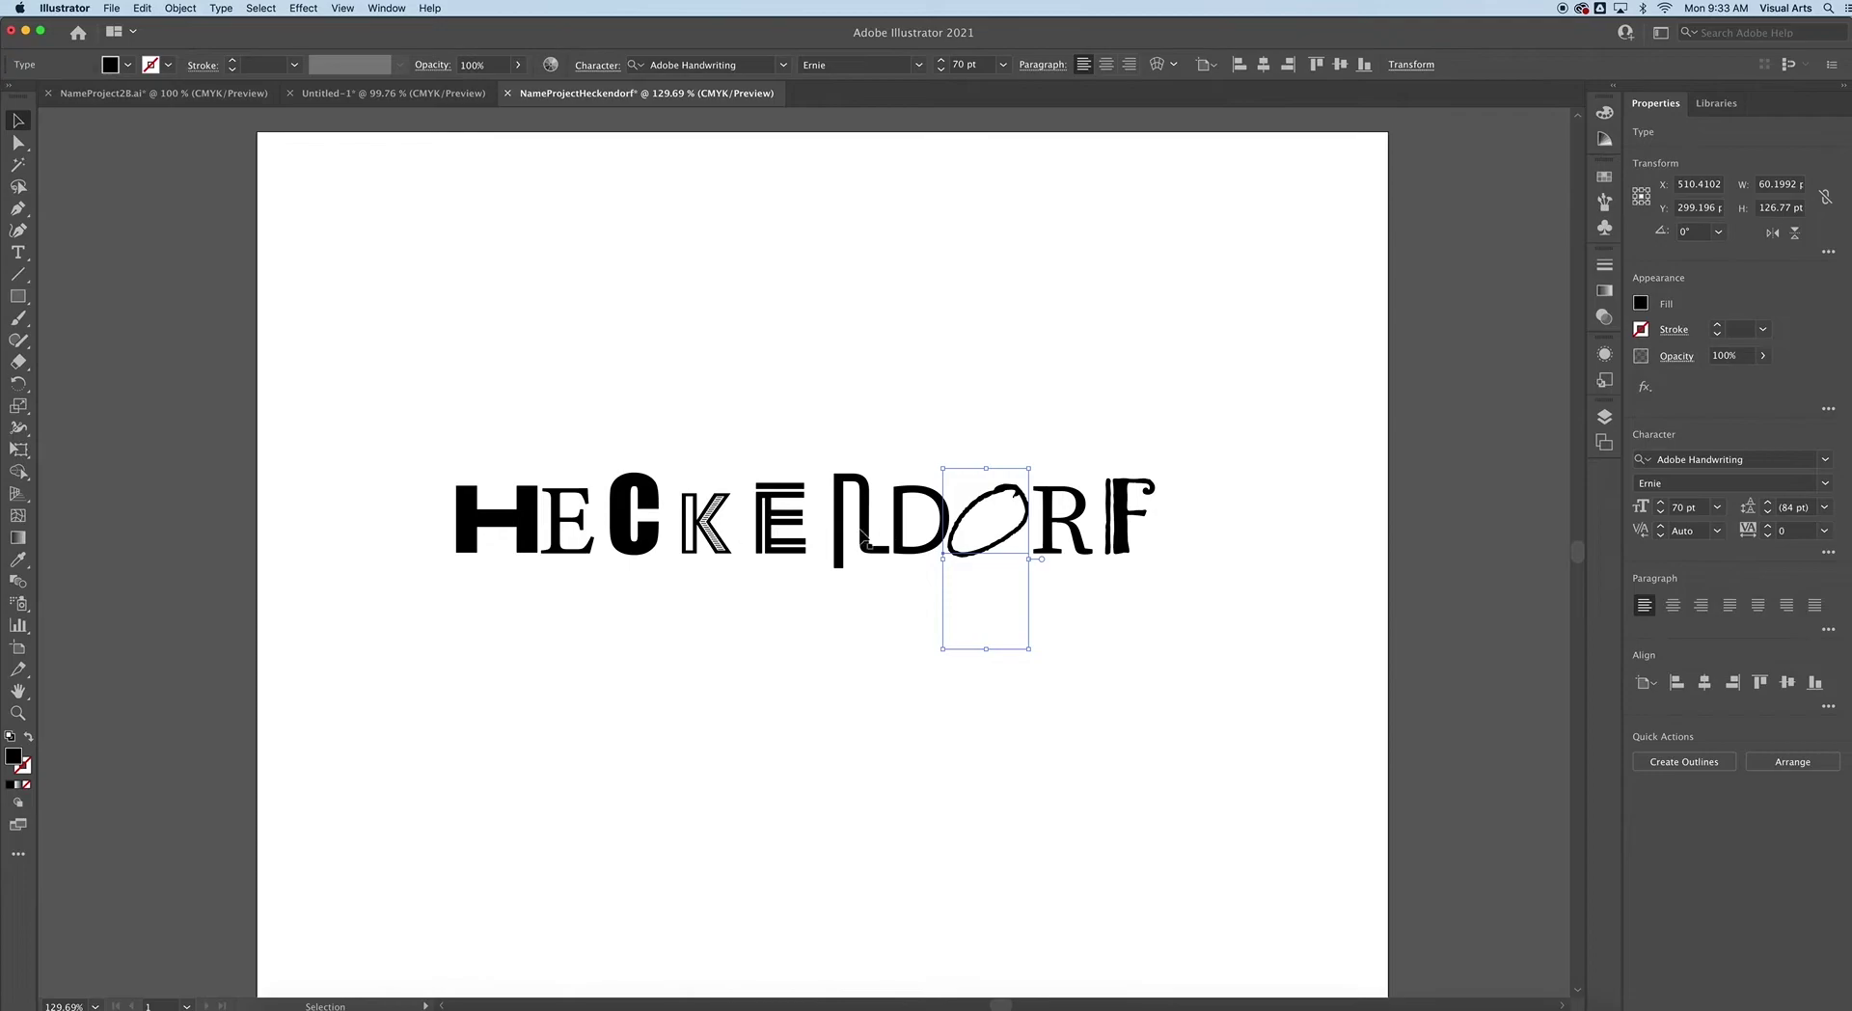
click(906, 540)
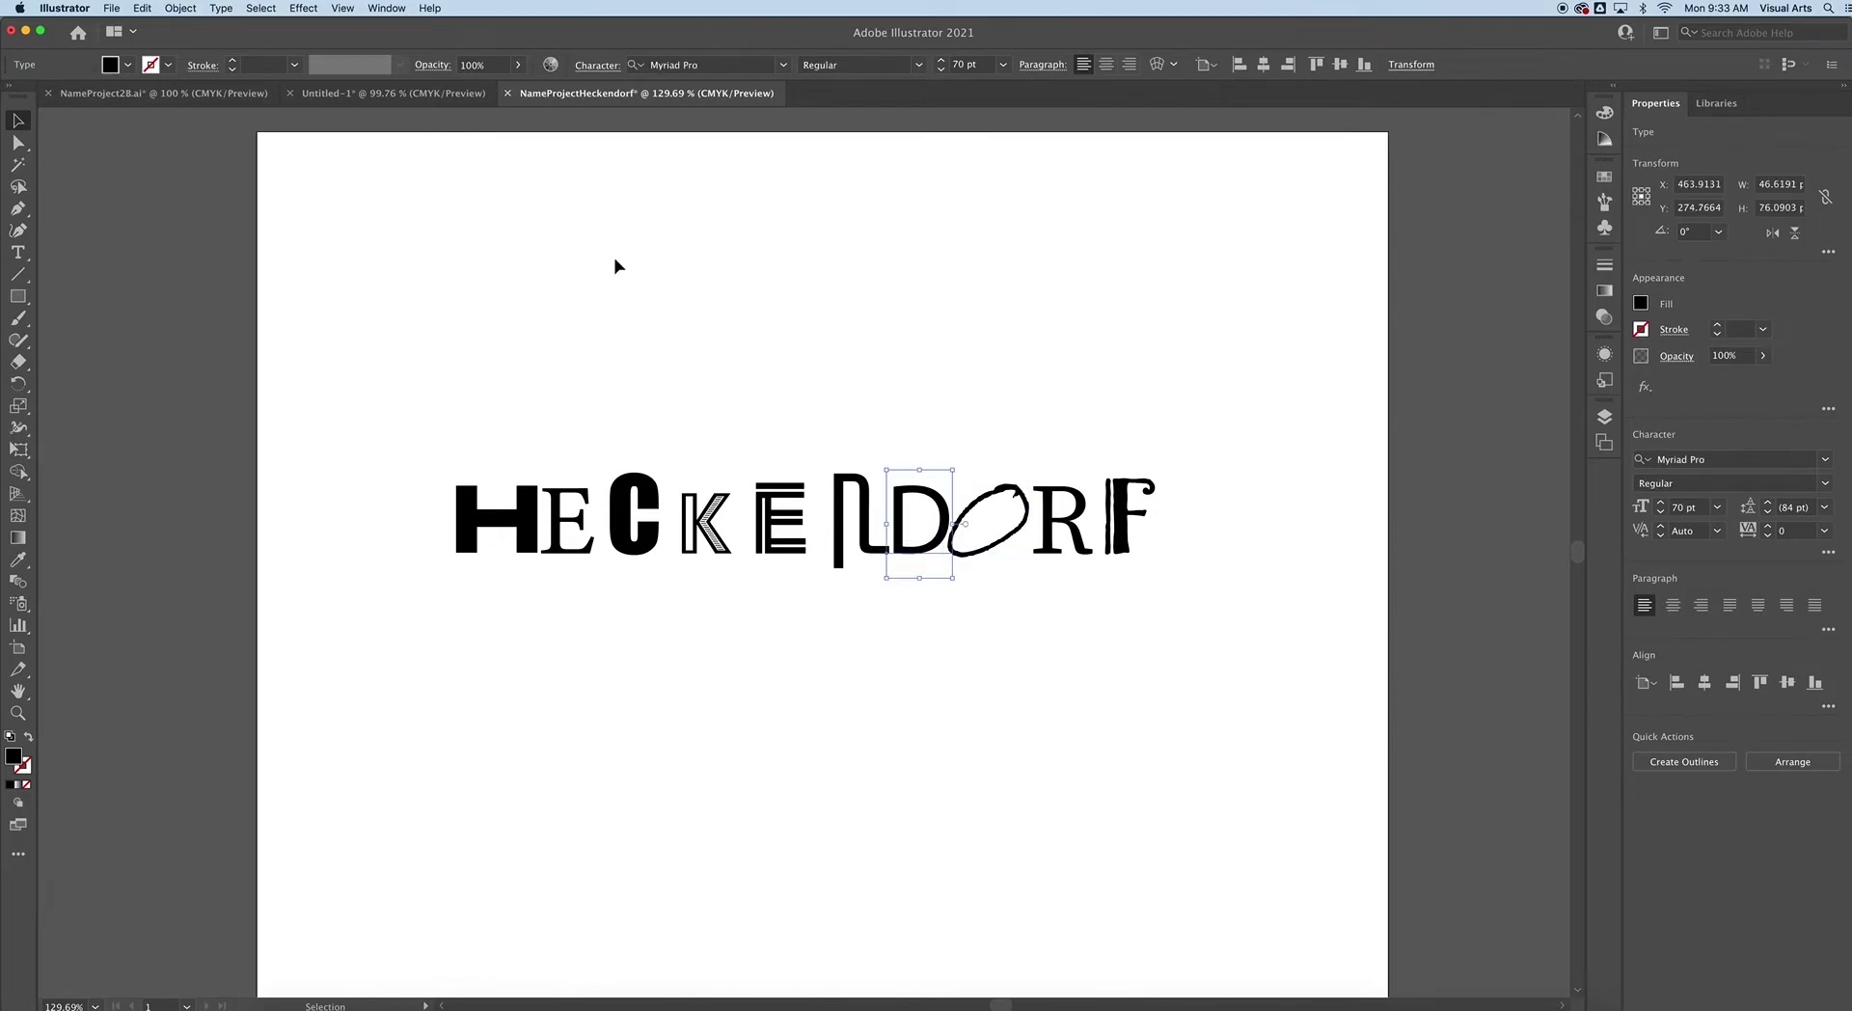
From the D's font list, browse Find More and activate the two Almaq fonts from Adobe Fonts.
click(786, 66)
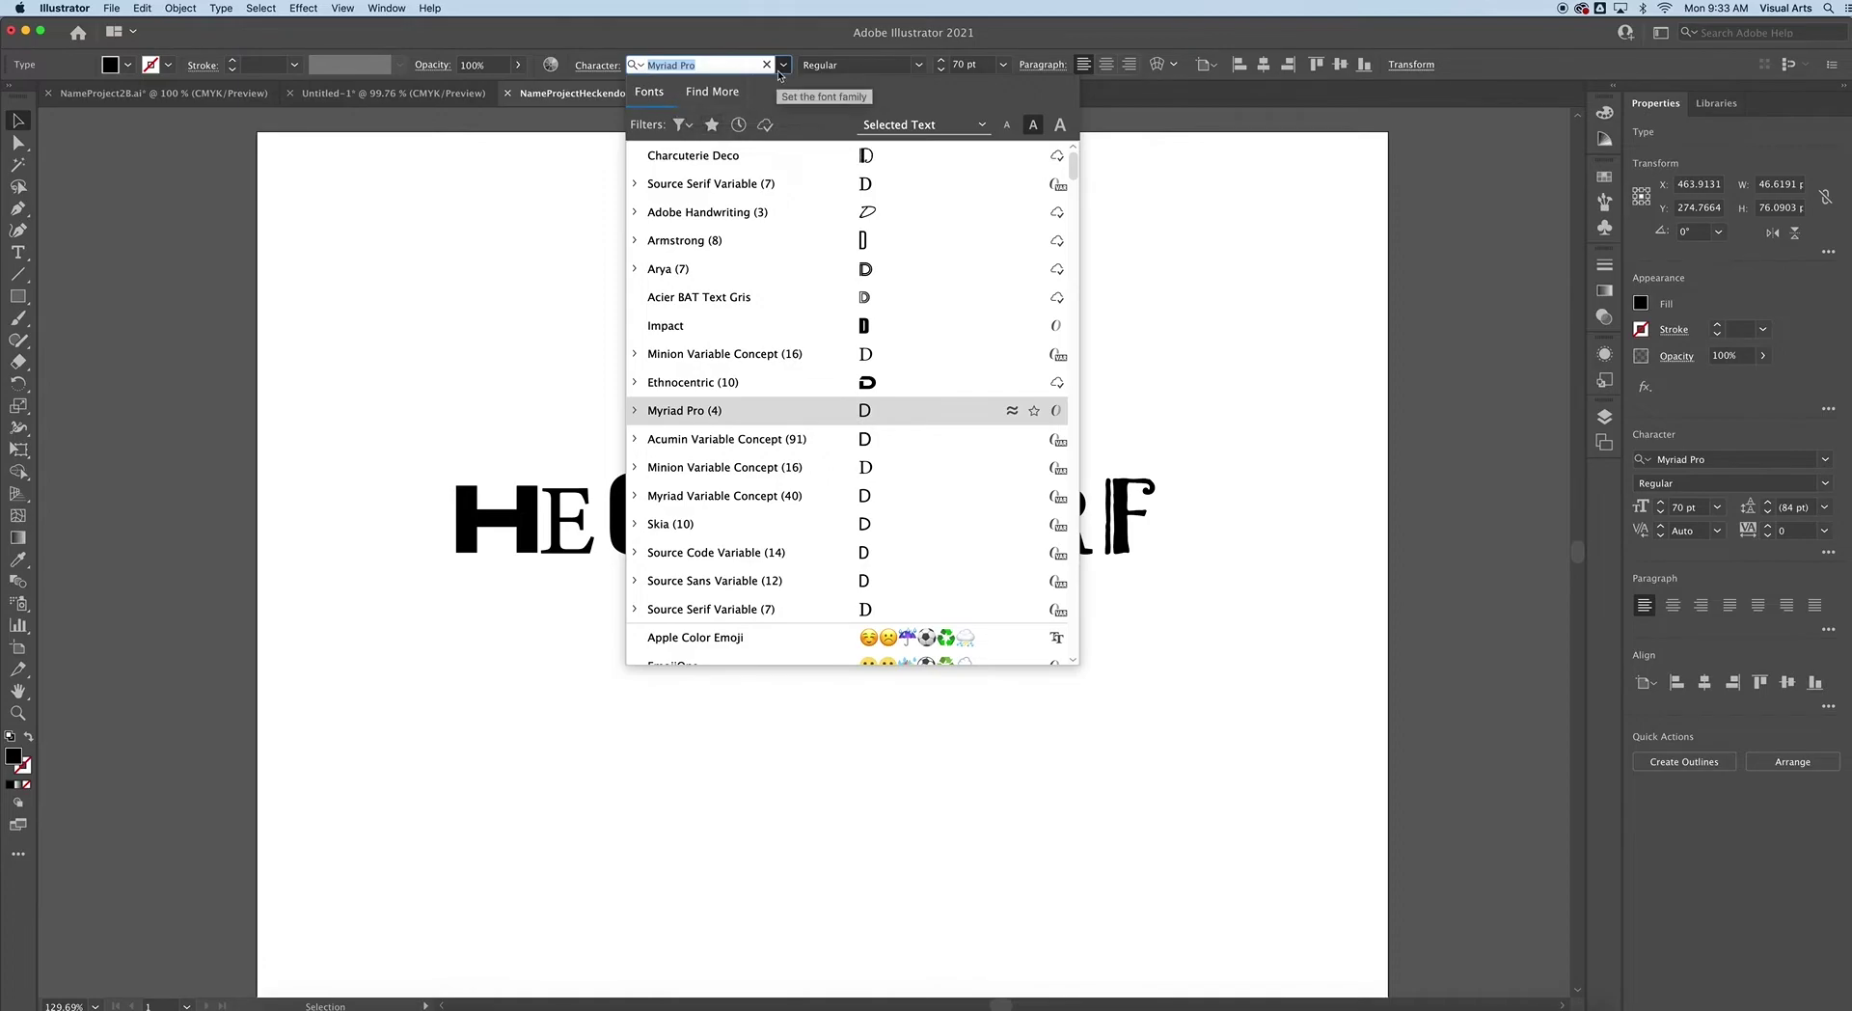
click(783, 66)
click(780, 67)
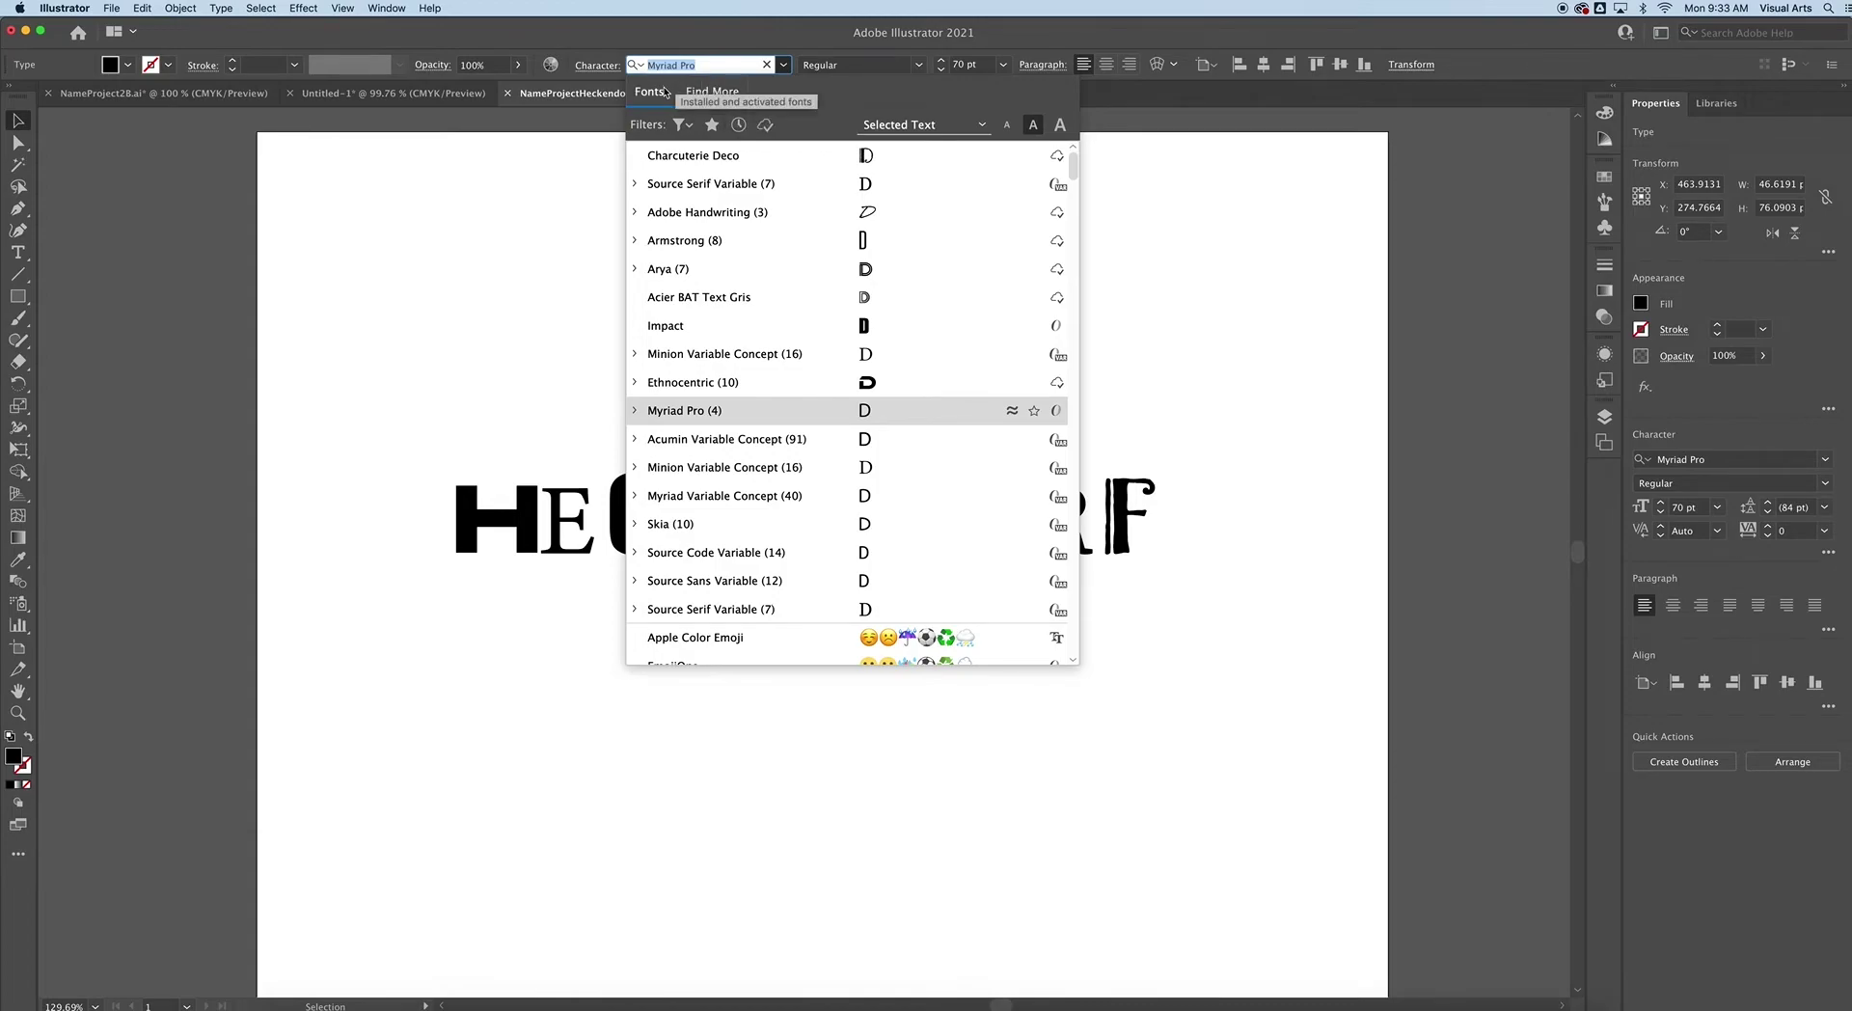
click(714, 97)
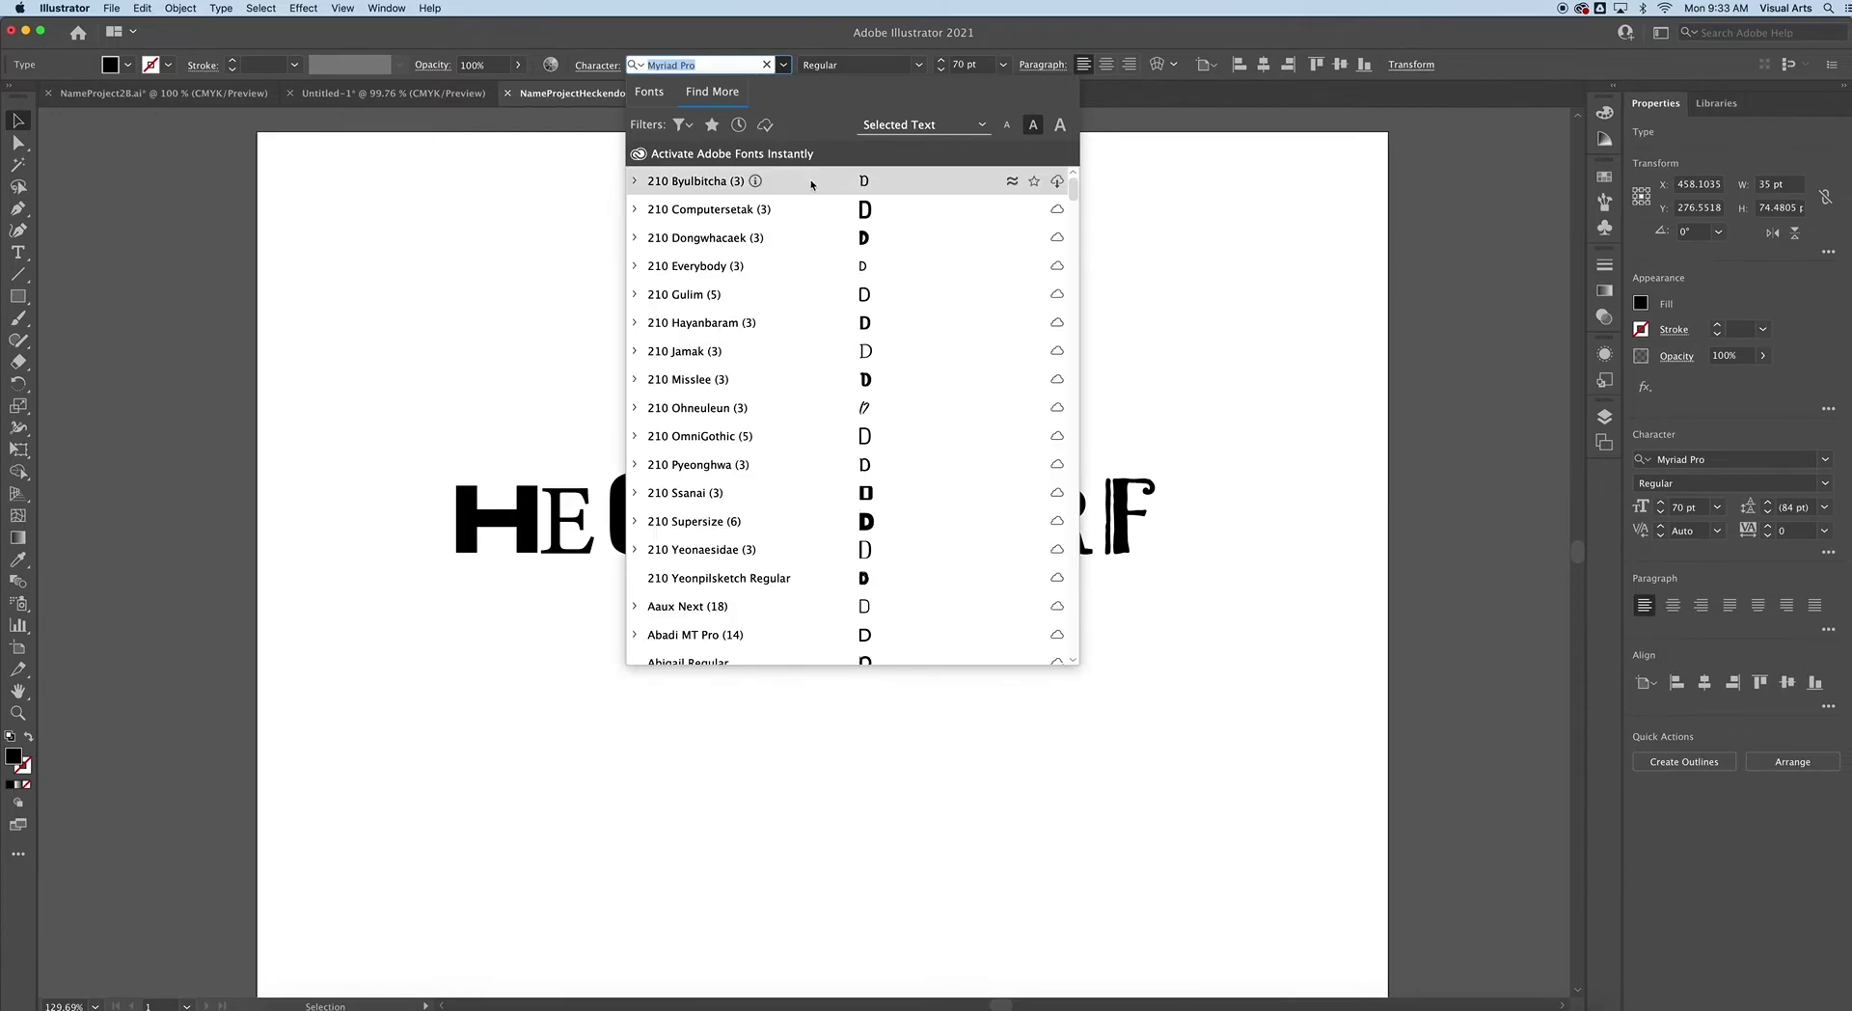
scroll(808, 289, down, 10)
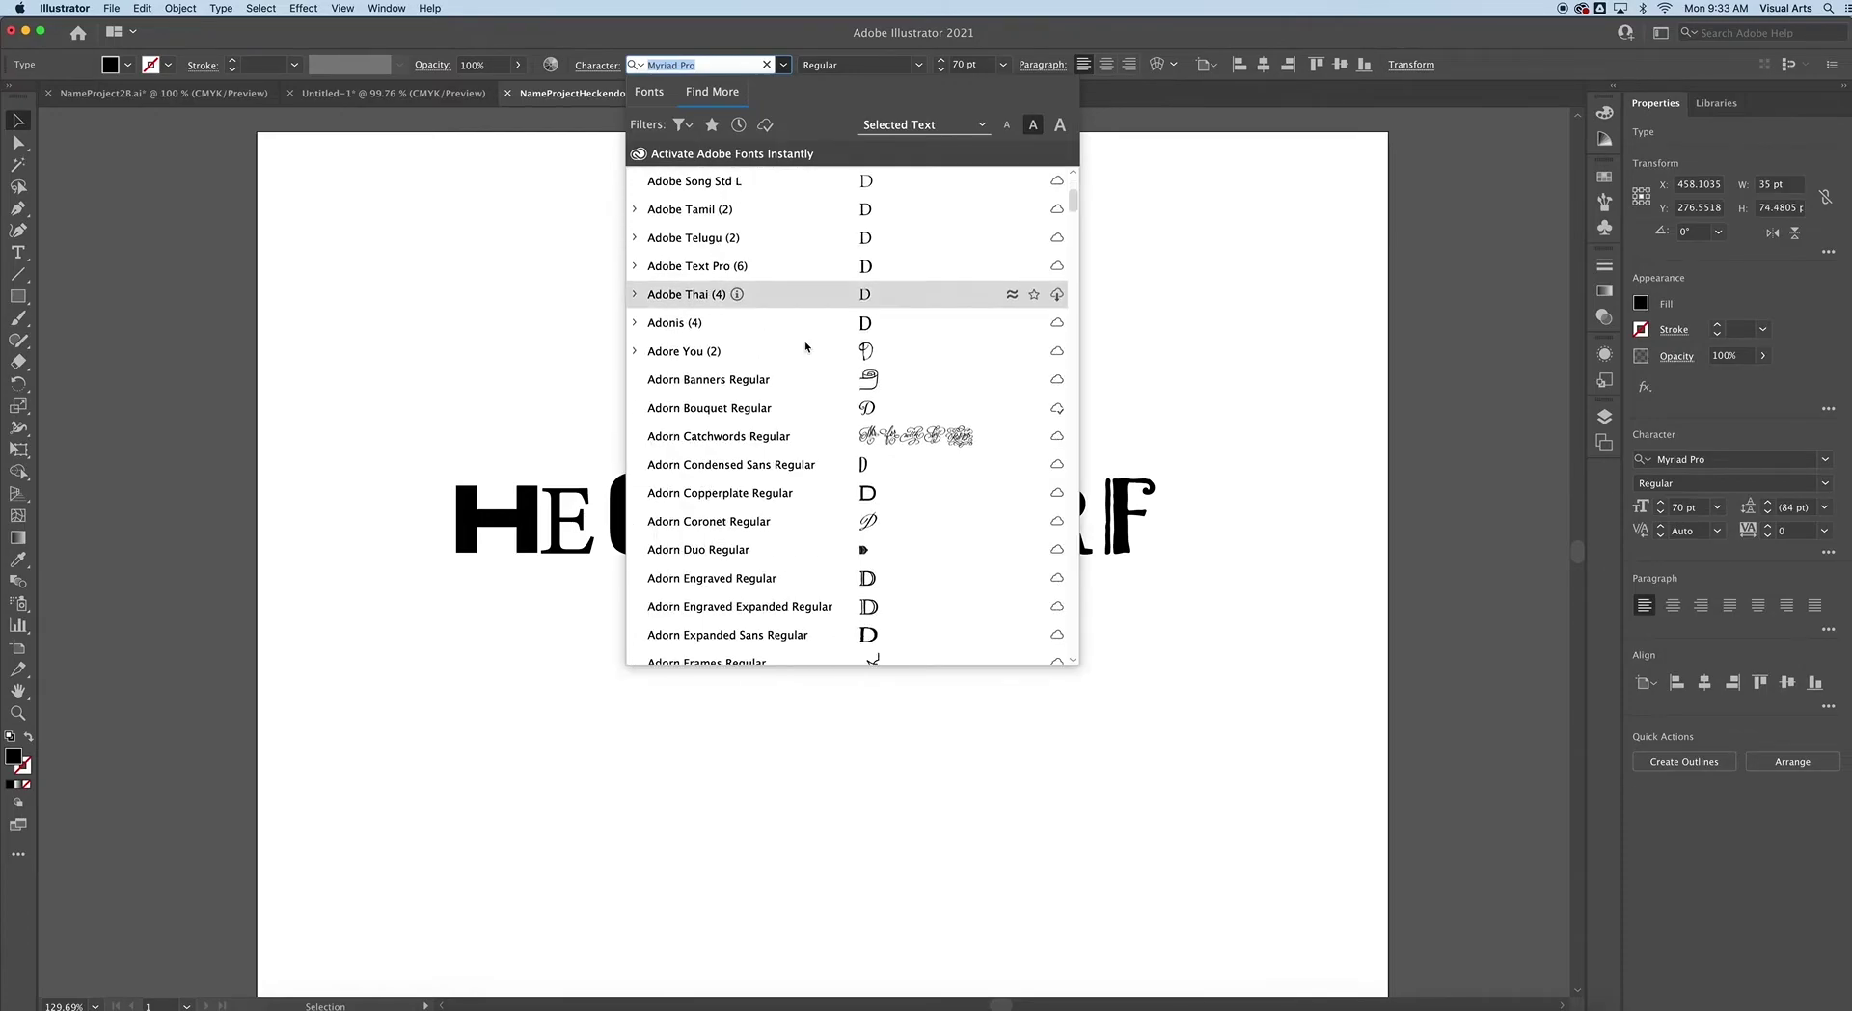
scroll(809, 376, down, 5)
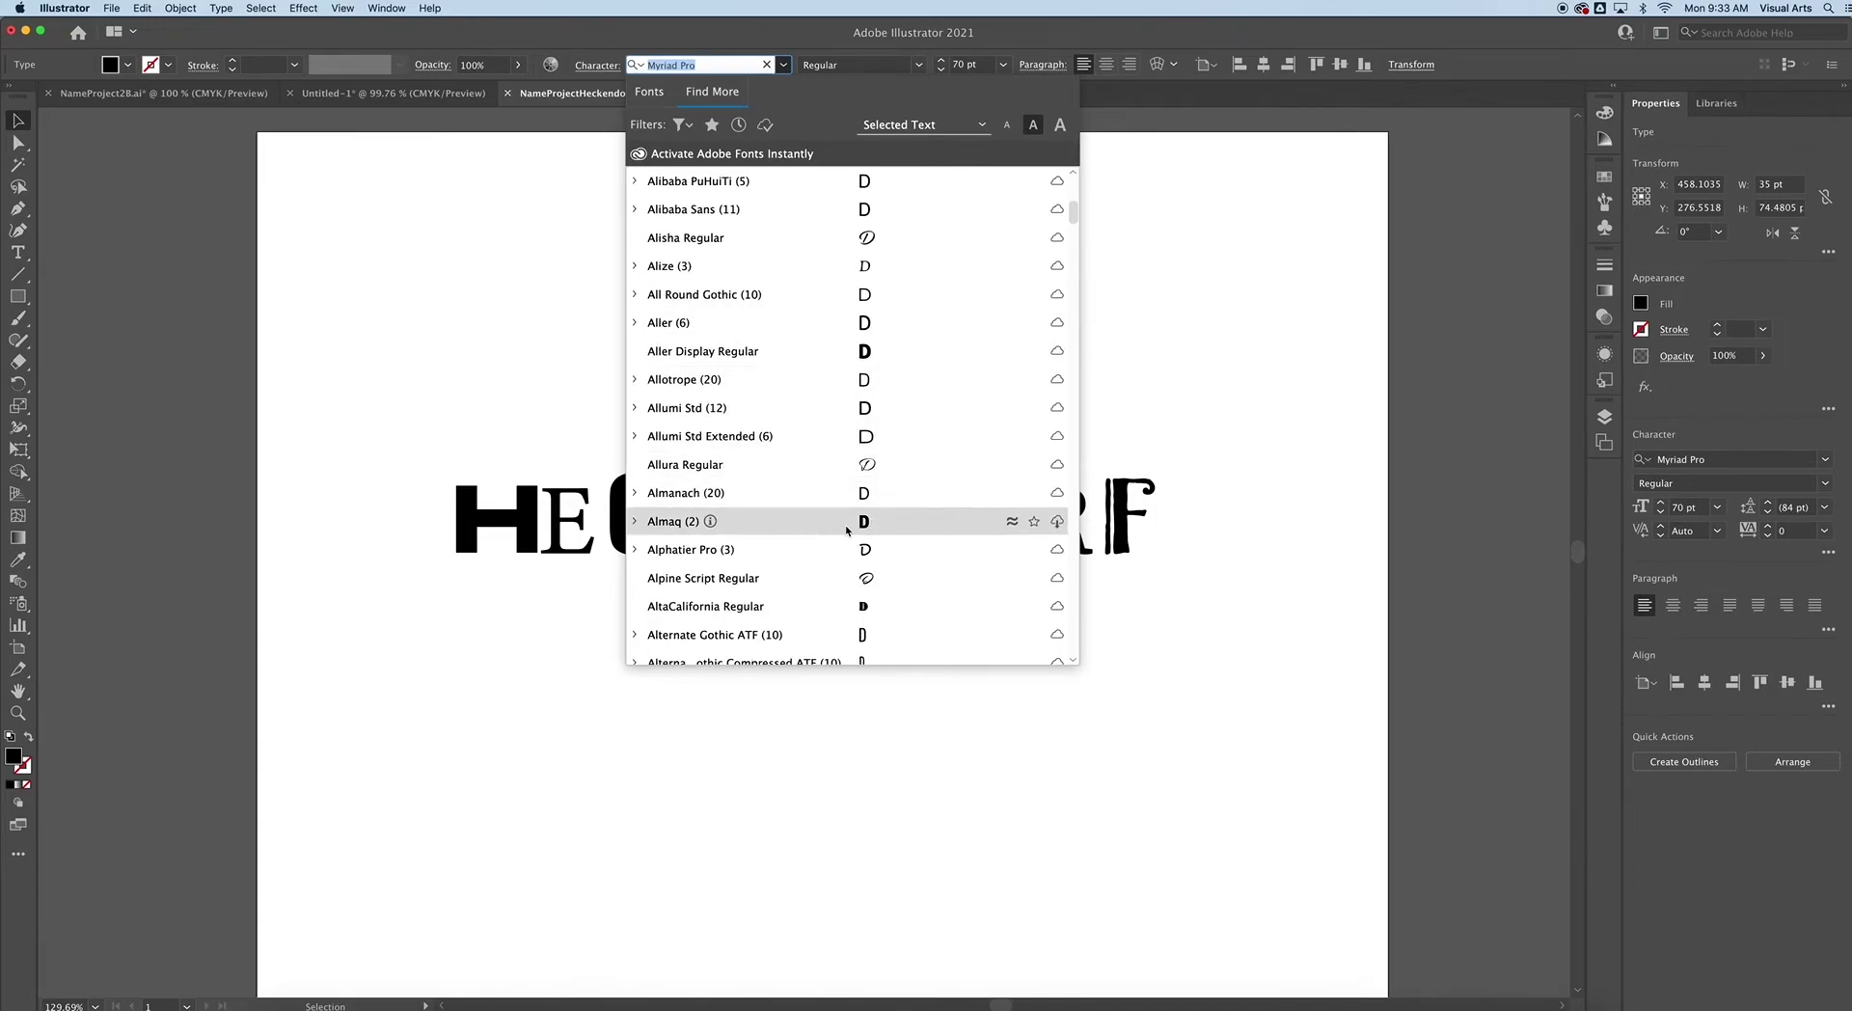
click(809, 529)
click(810, 529)
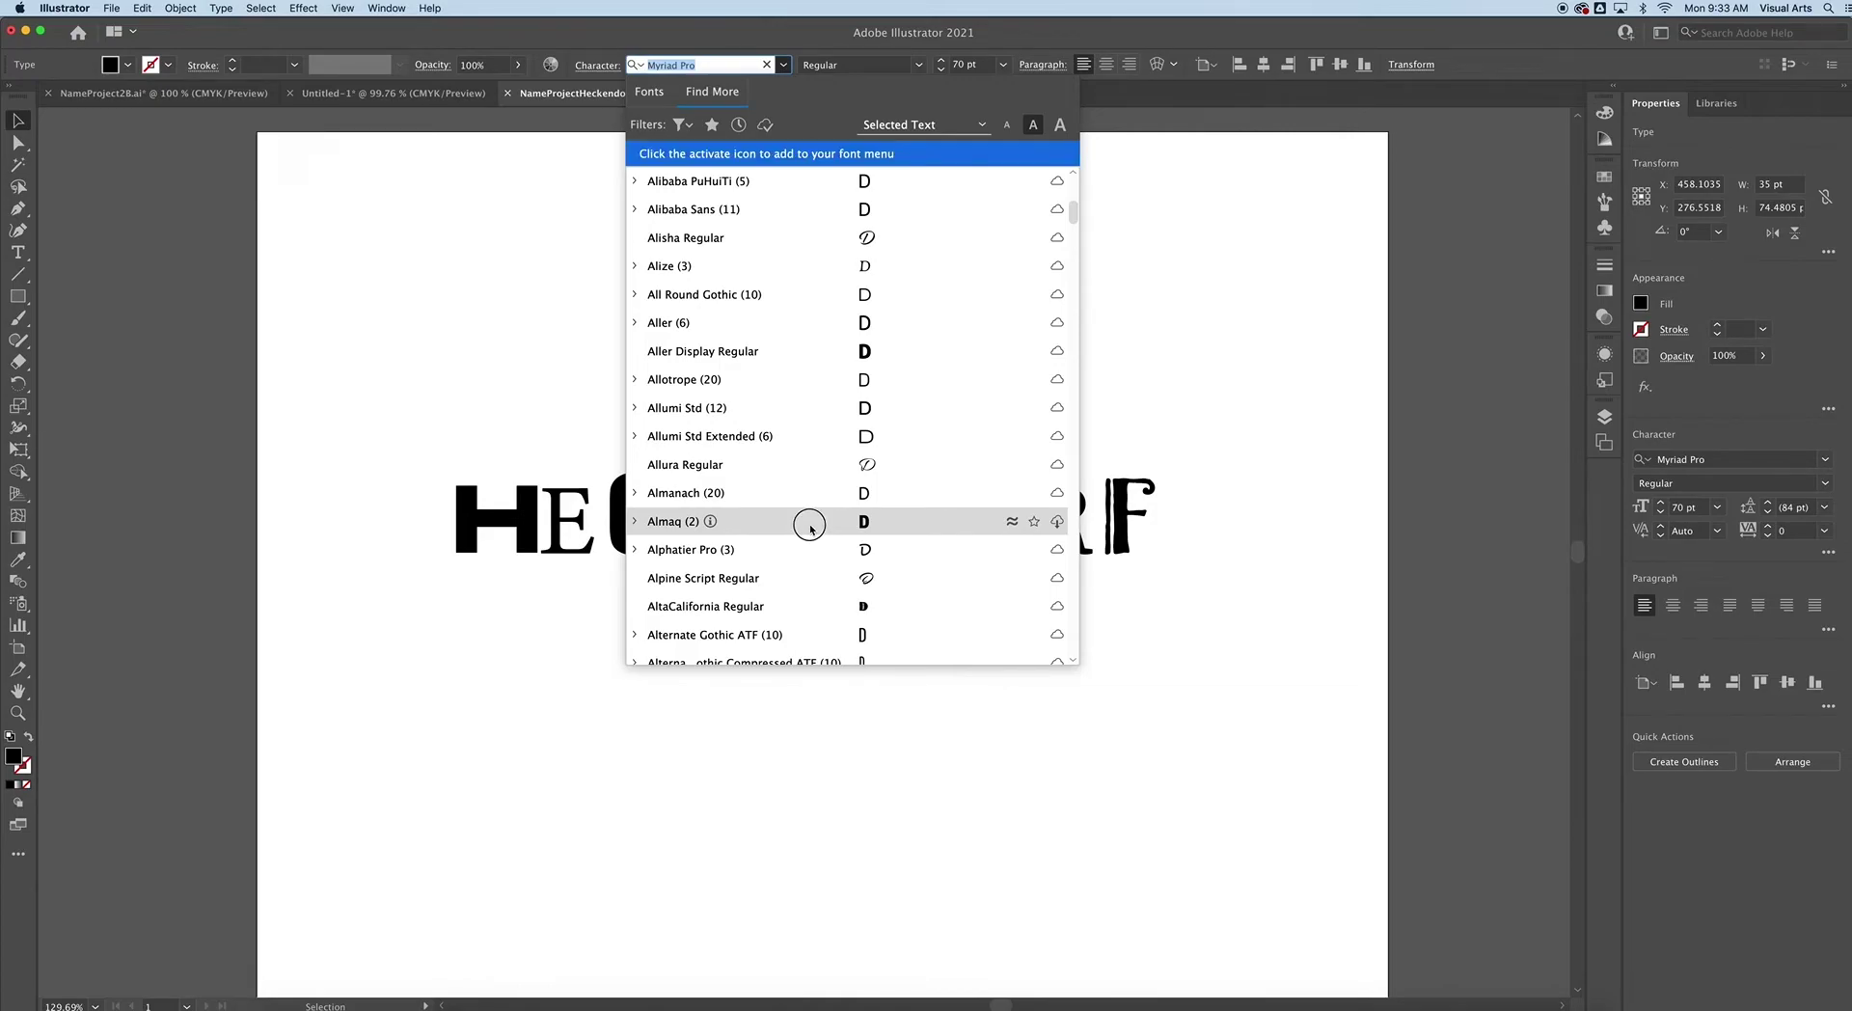
click(811, 528)
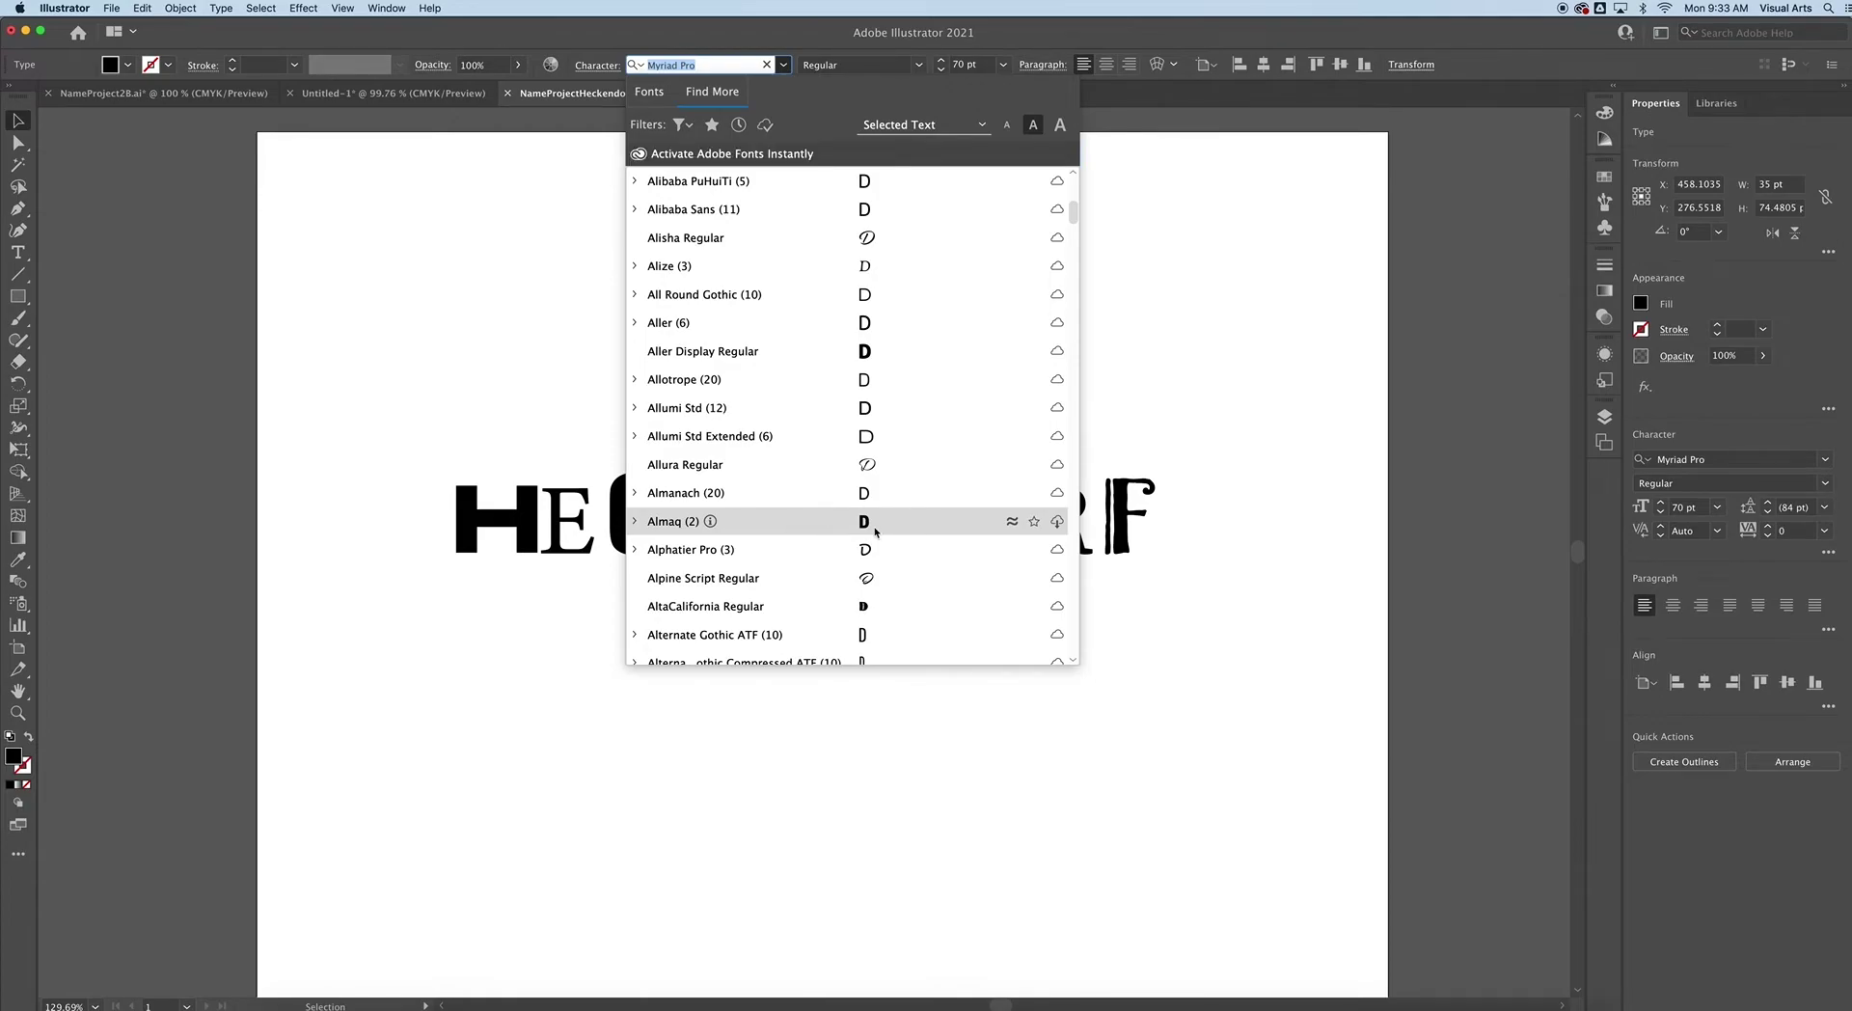
click(1058, 521)
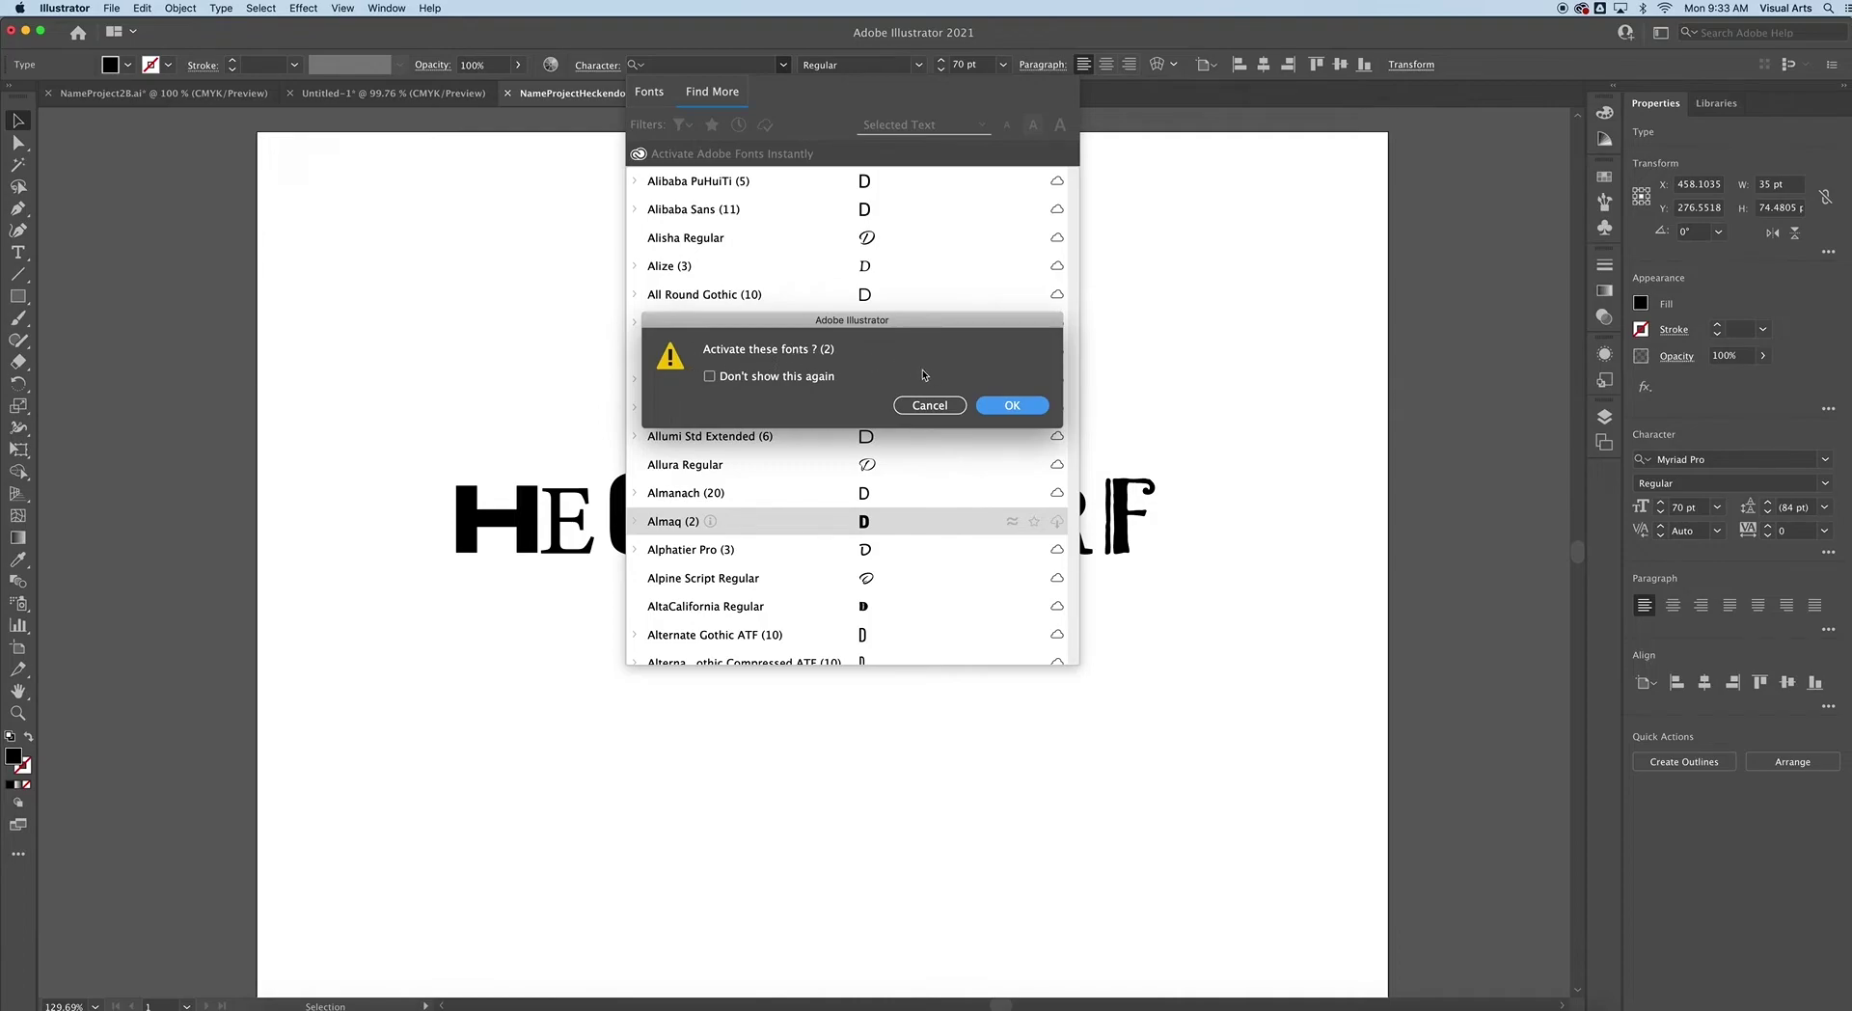
click(1036, 408)
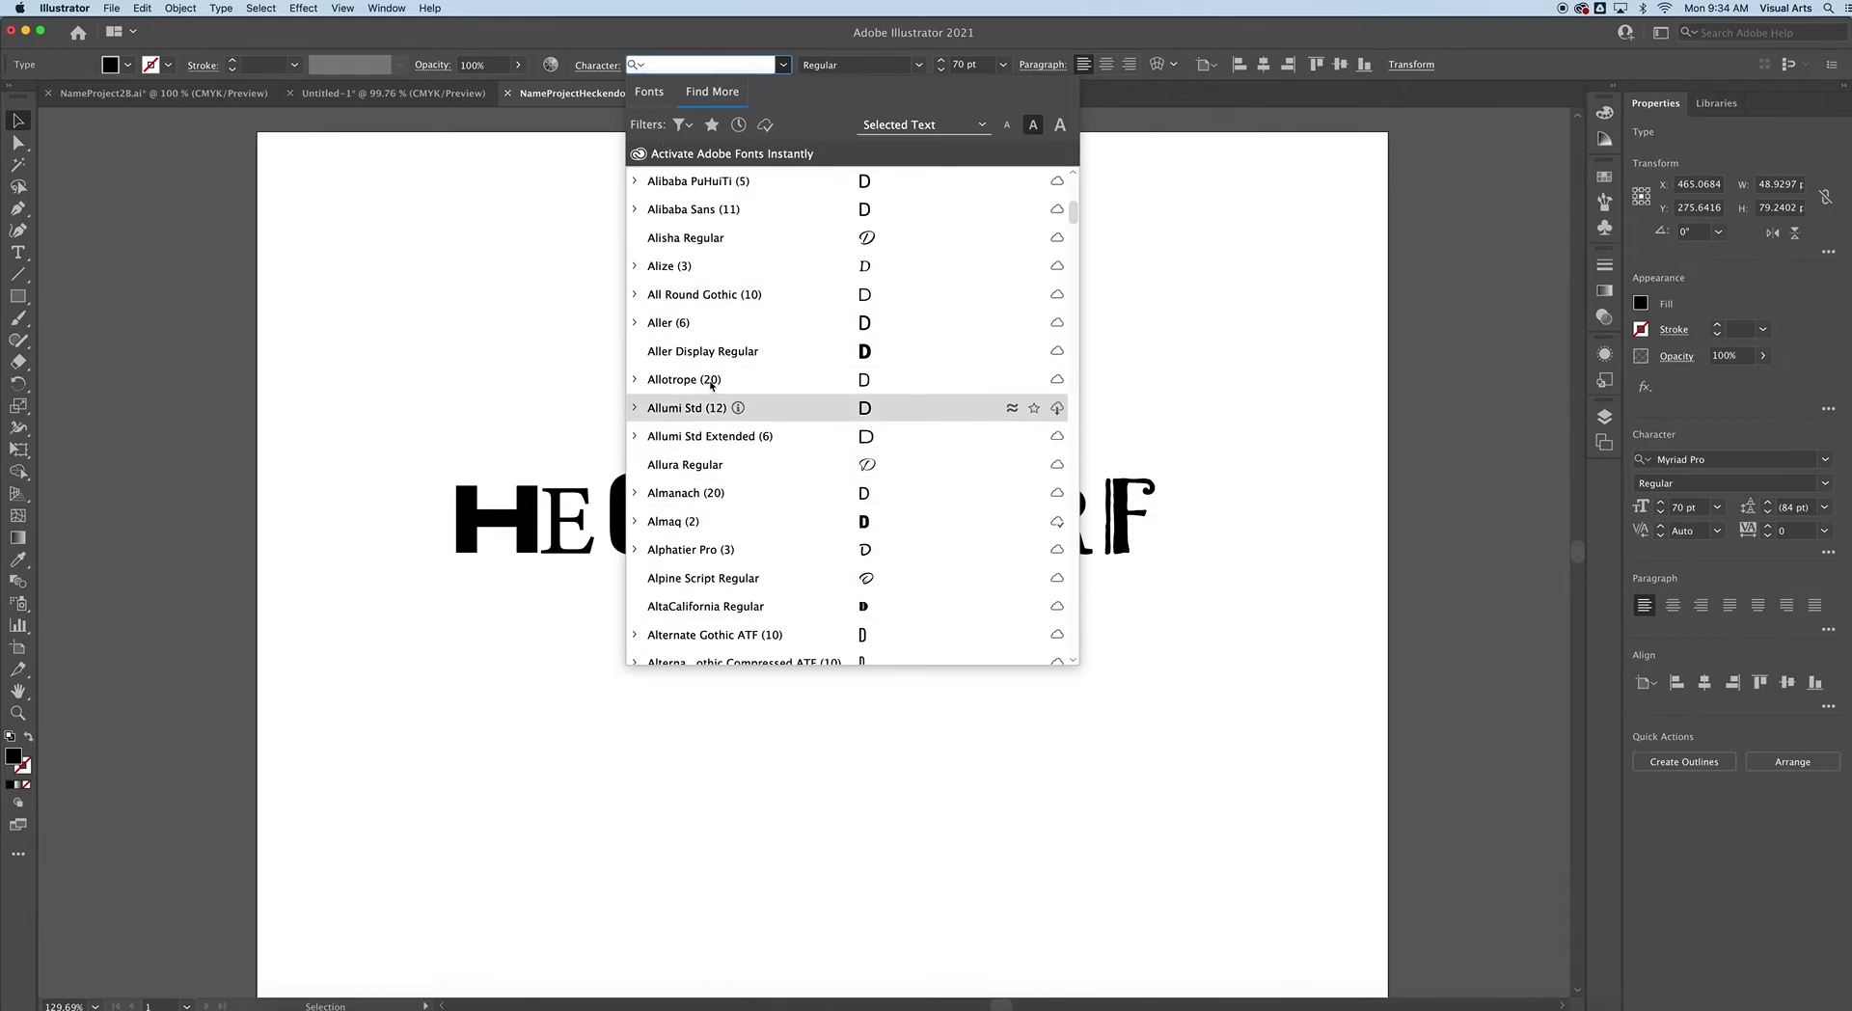
scroll(763, 611, down, 5)
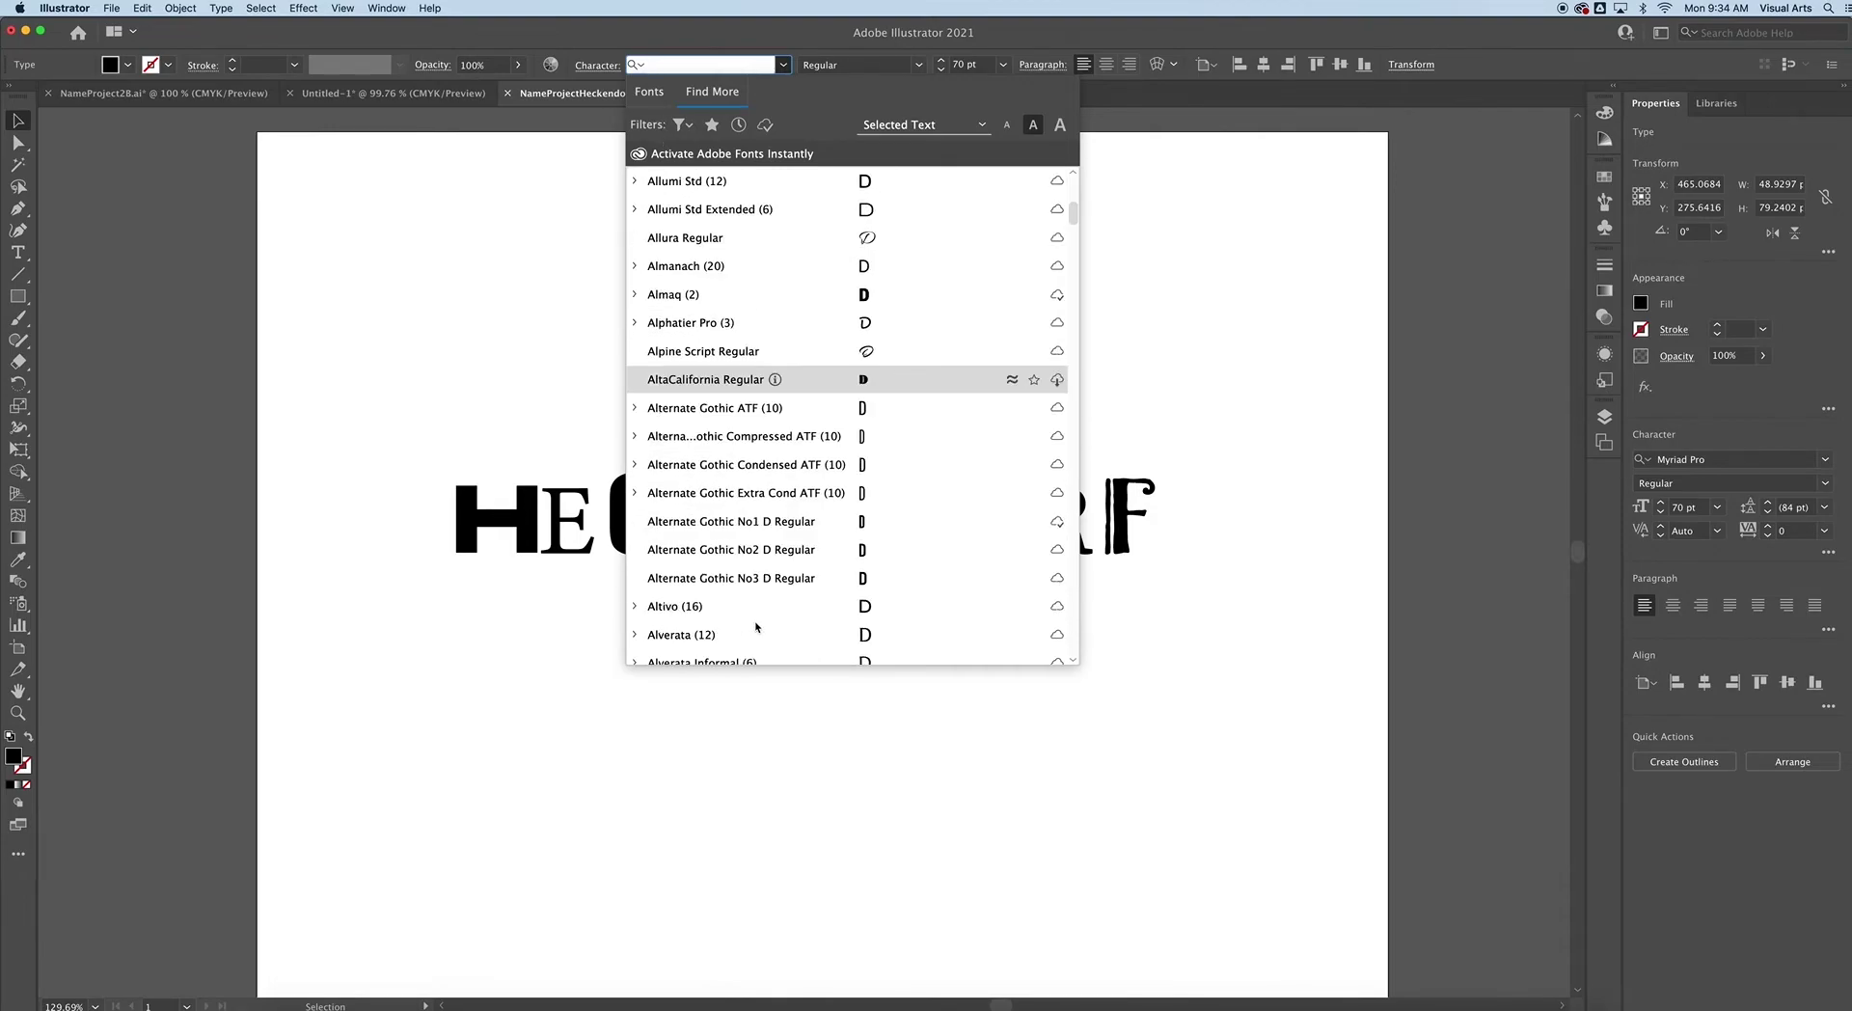
click(1161, 675)
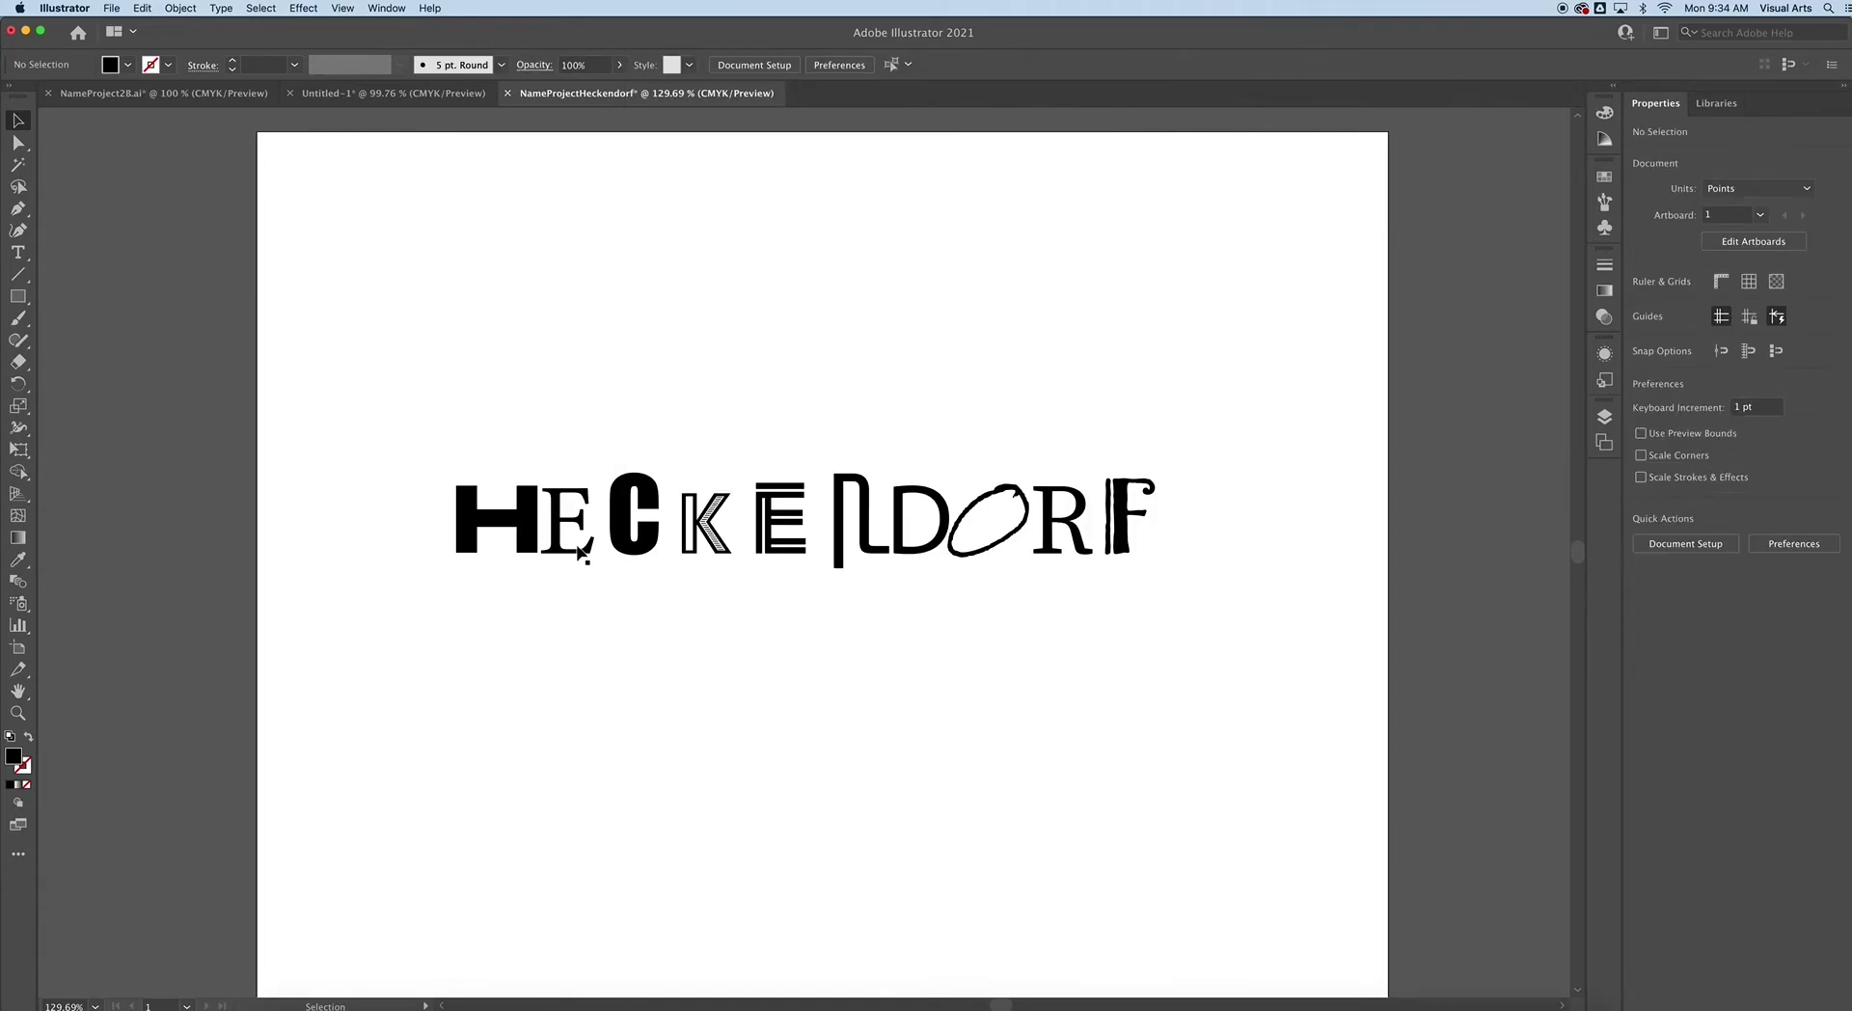
Marquee-select all ten HECKENDORF letters together and open the Type menu.
click(529, 541)
drag(446, 402, 1258, 646)
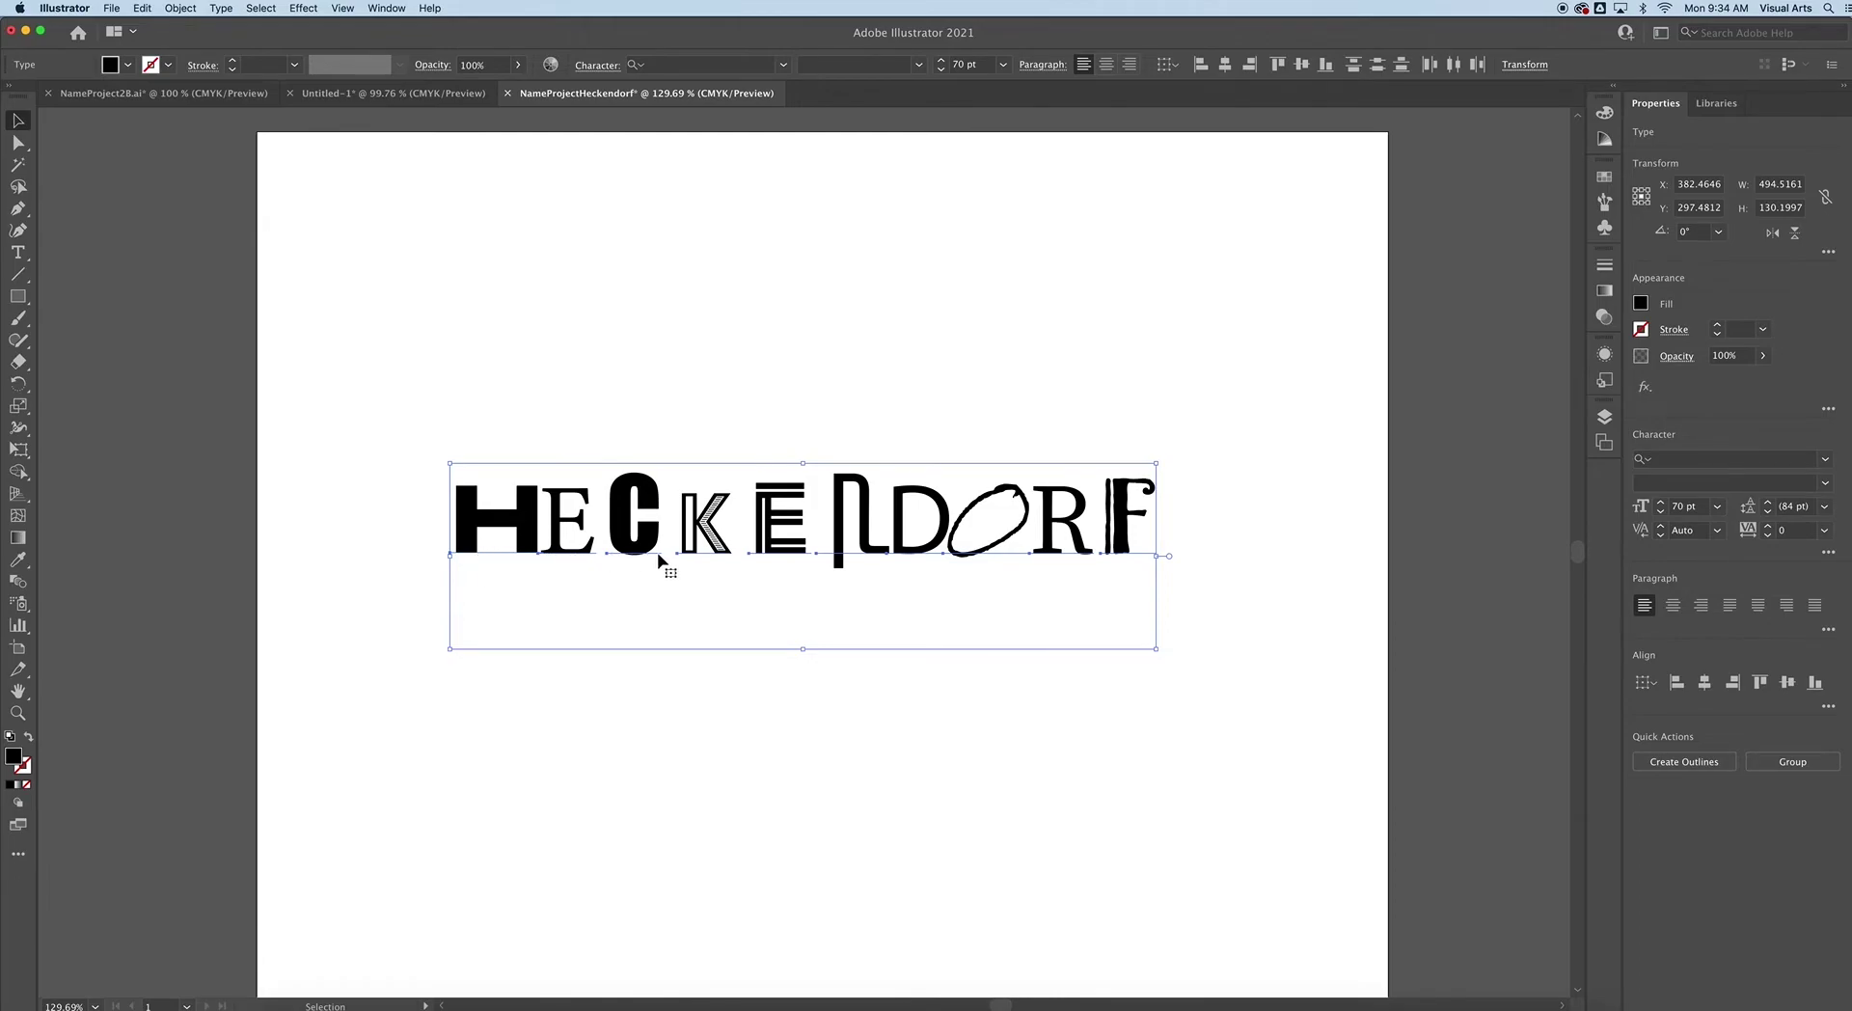
click(782, 69)
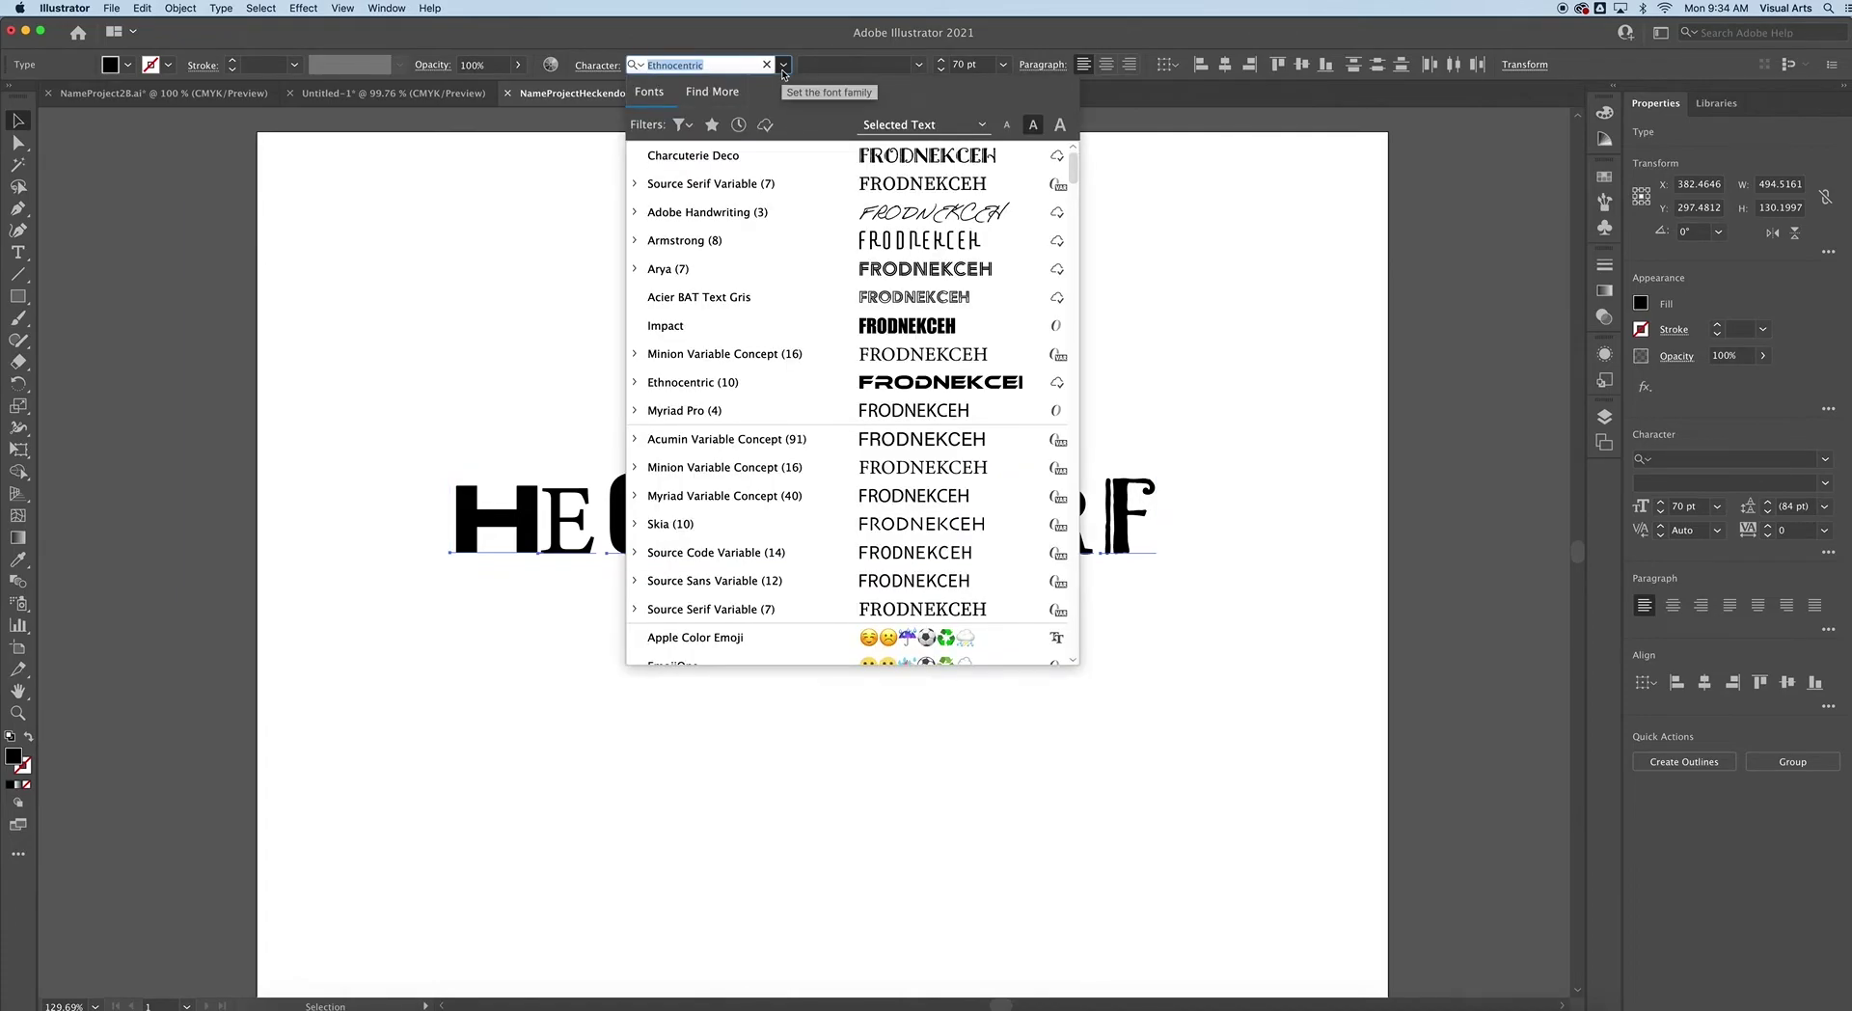
click(782, 67)
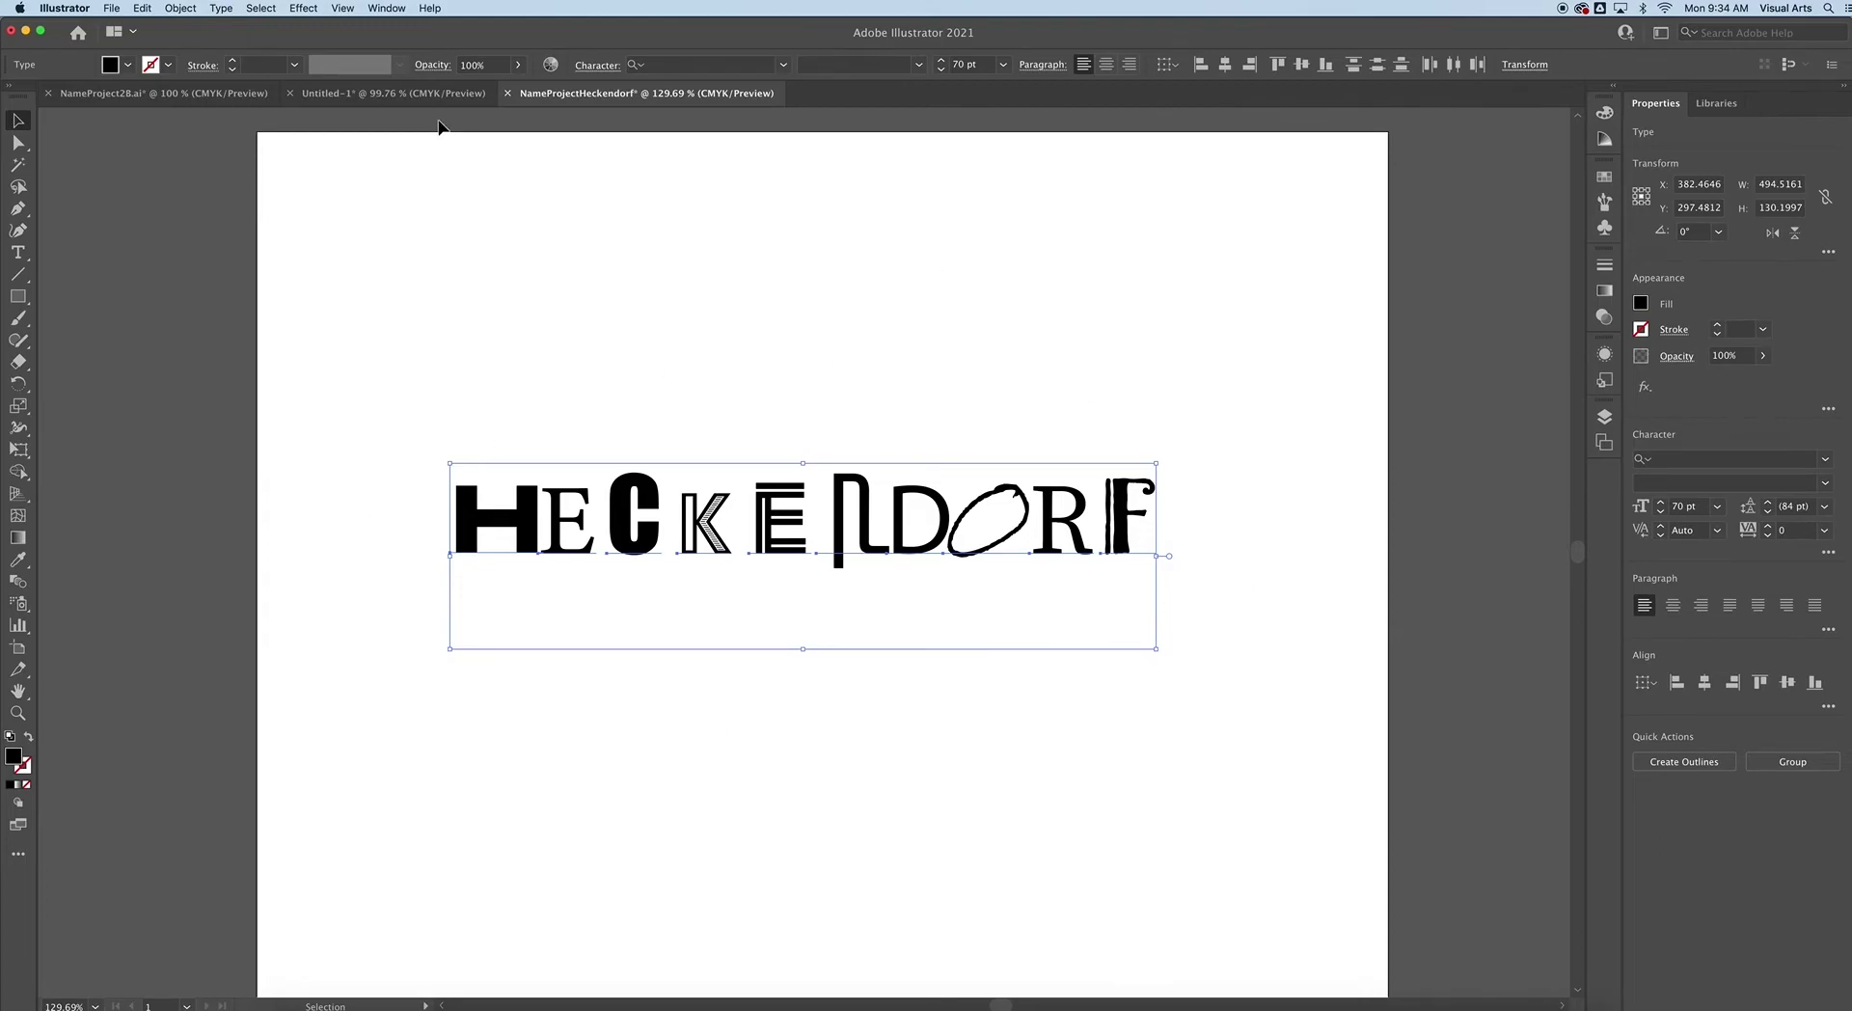
click(222, 9)
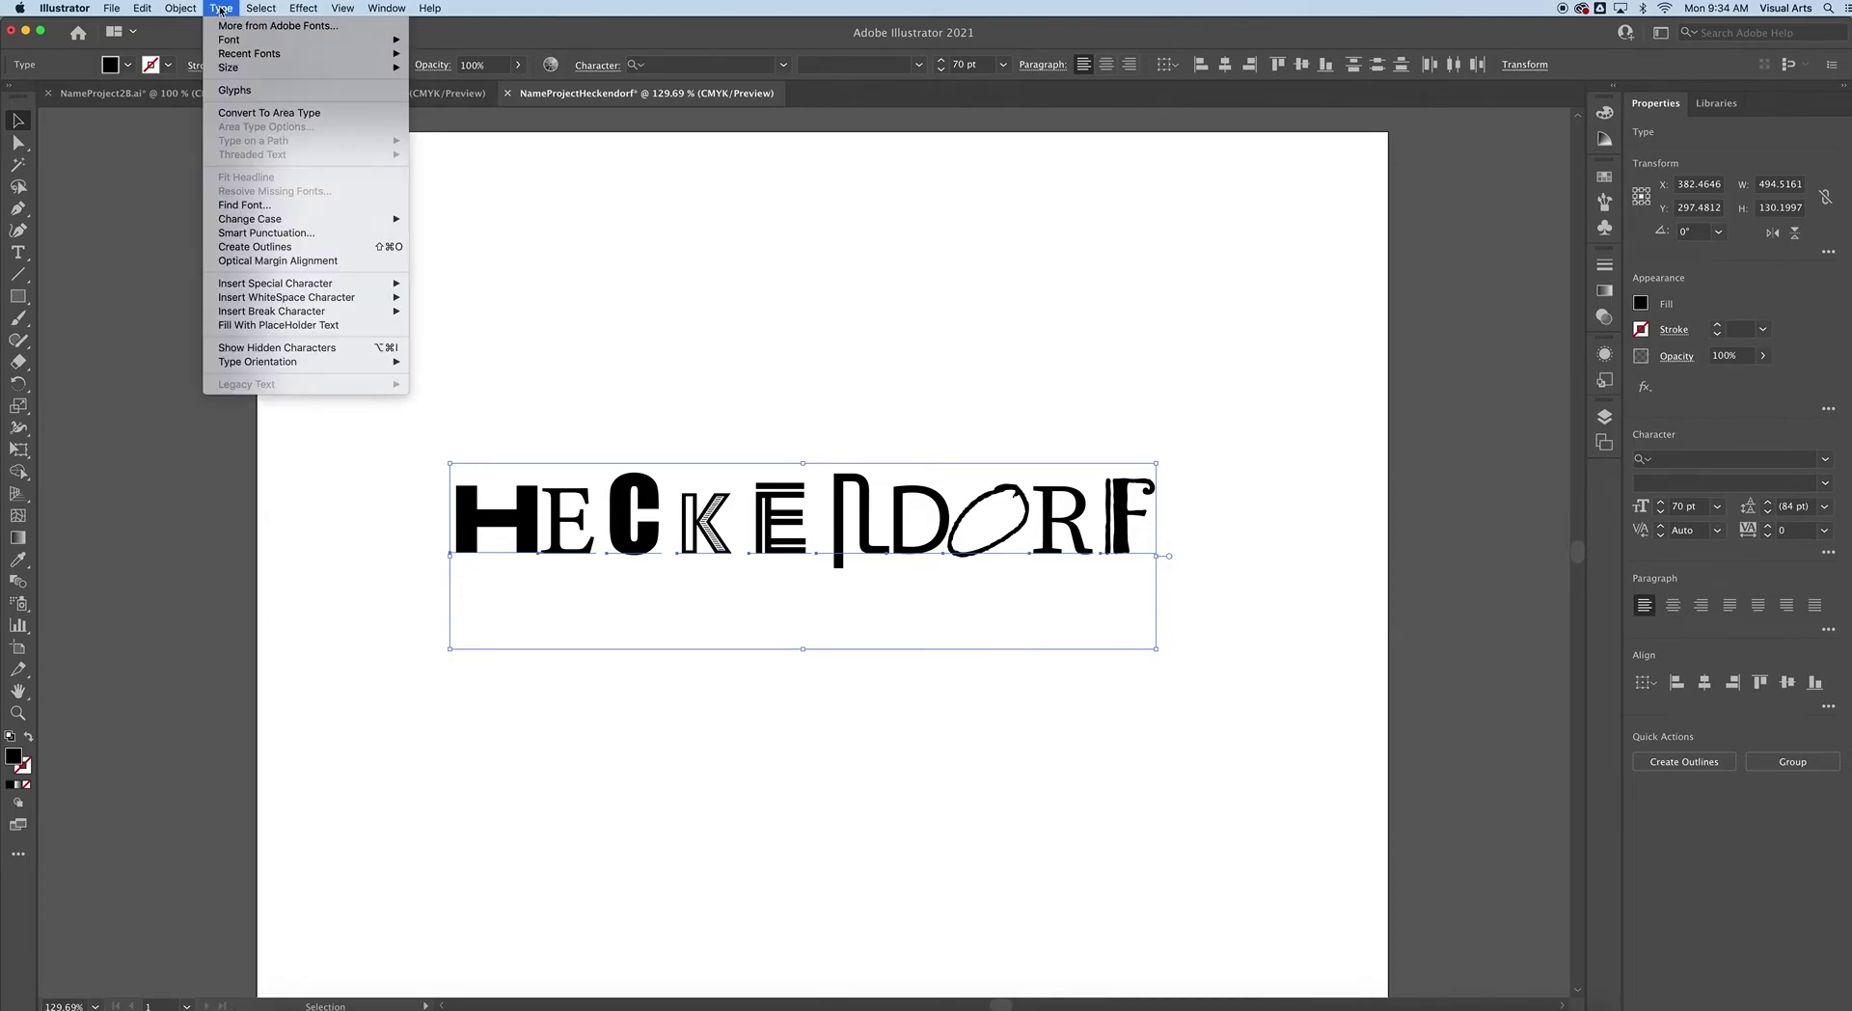
Convert the live HECKENDORF type into outlined vector shapes and deselect the lettering.
click(237, 249)
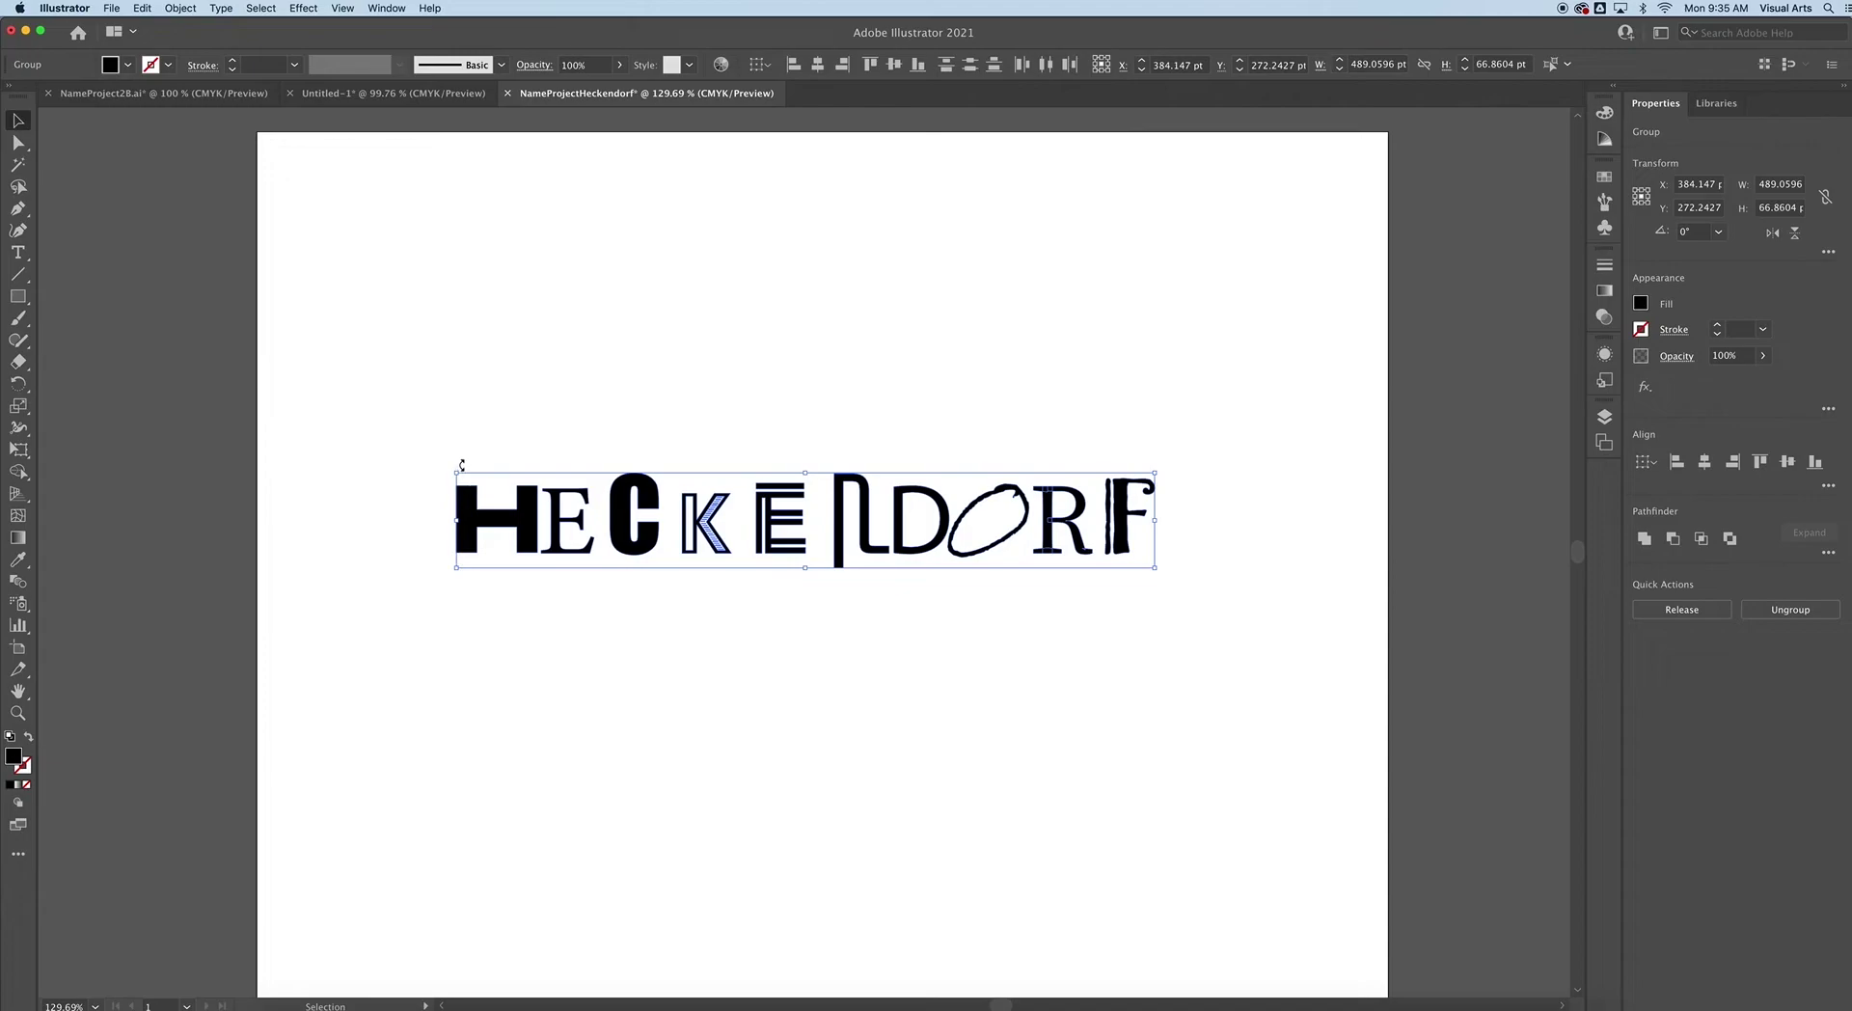
click(450, 405)
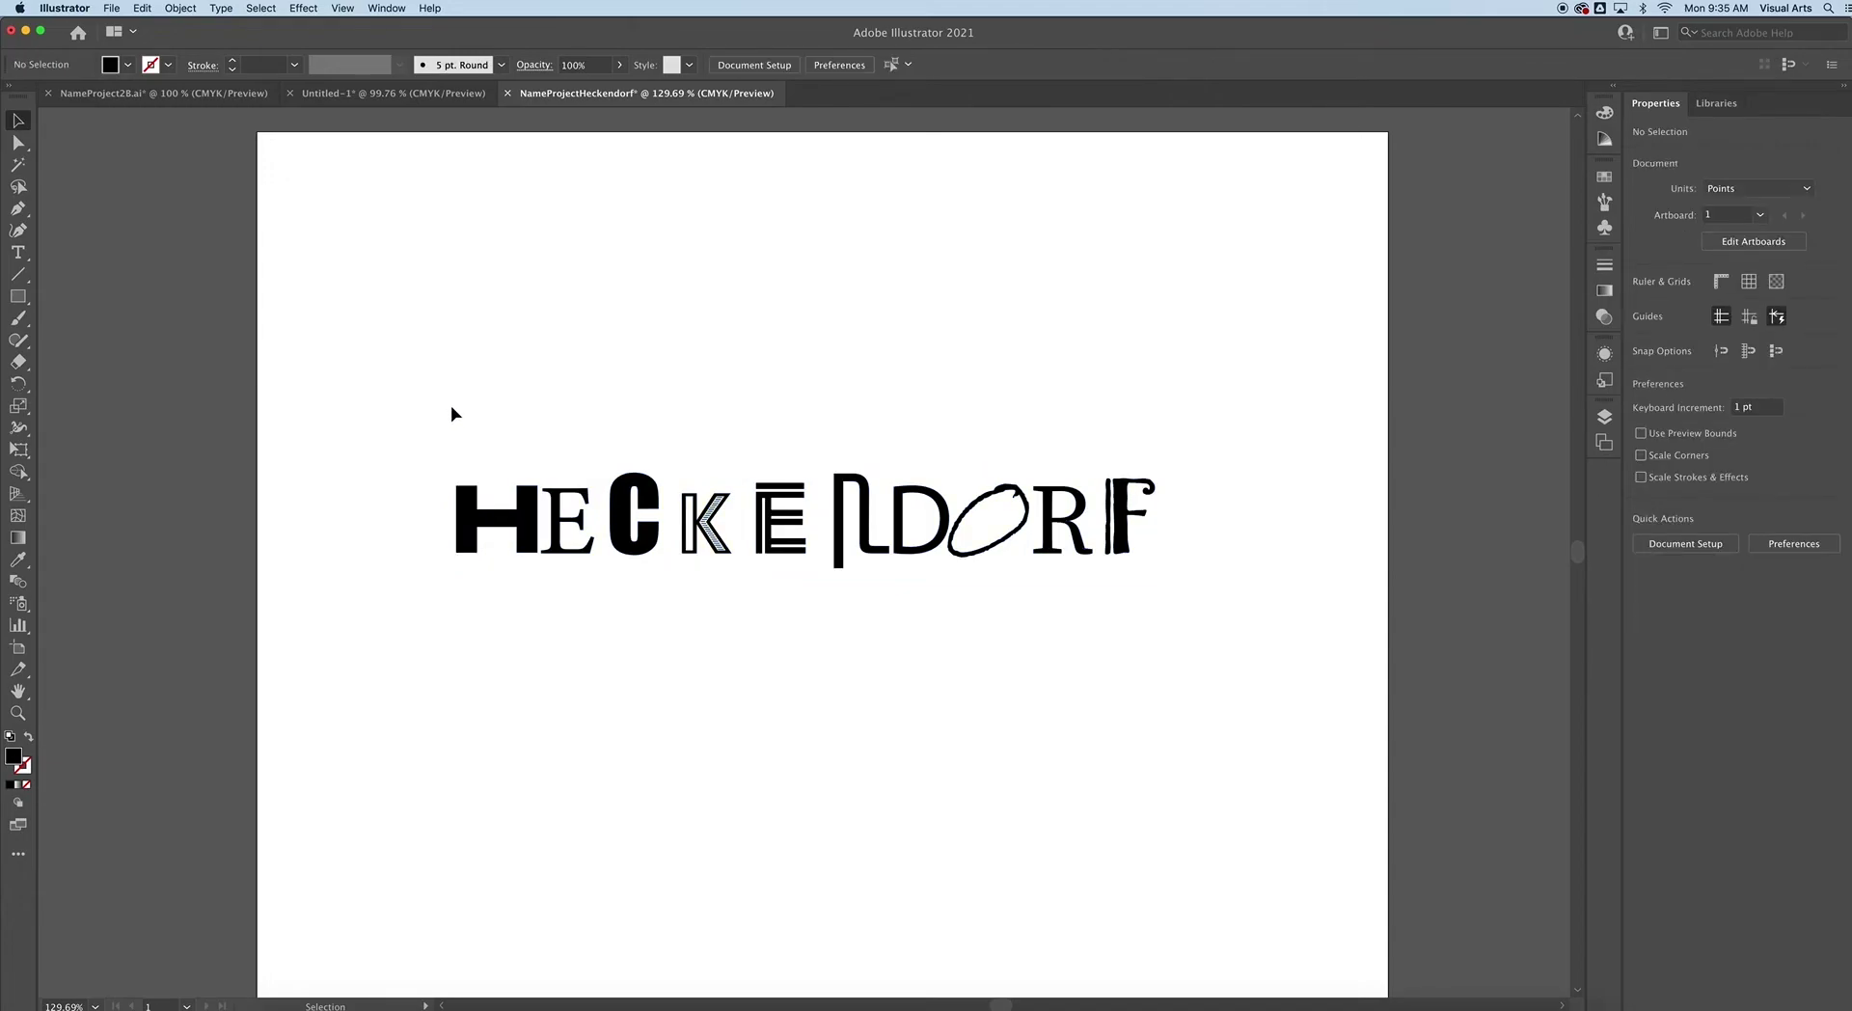
Stretch the H taller, pull its top-right corner into a spike, and tuck the C under the E.
click(476, 514)
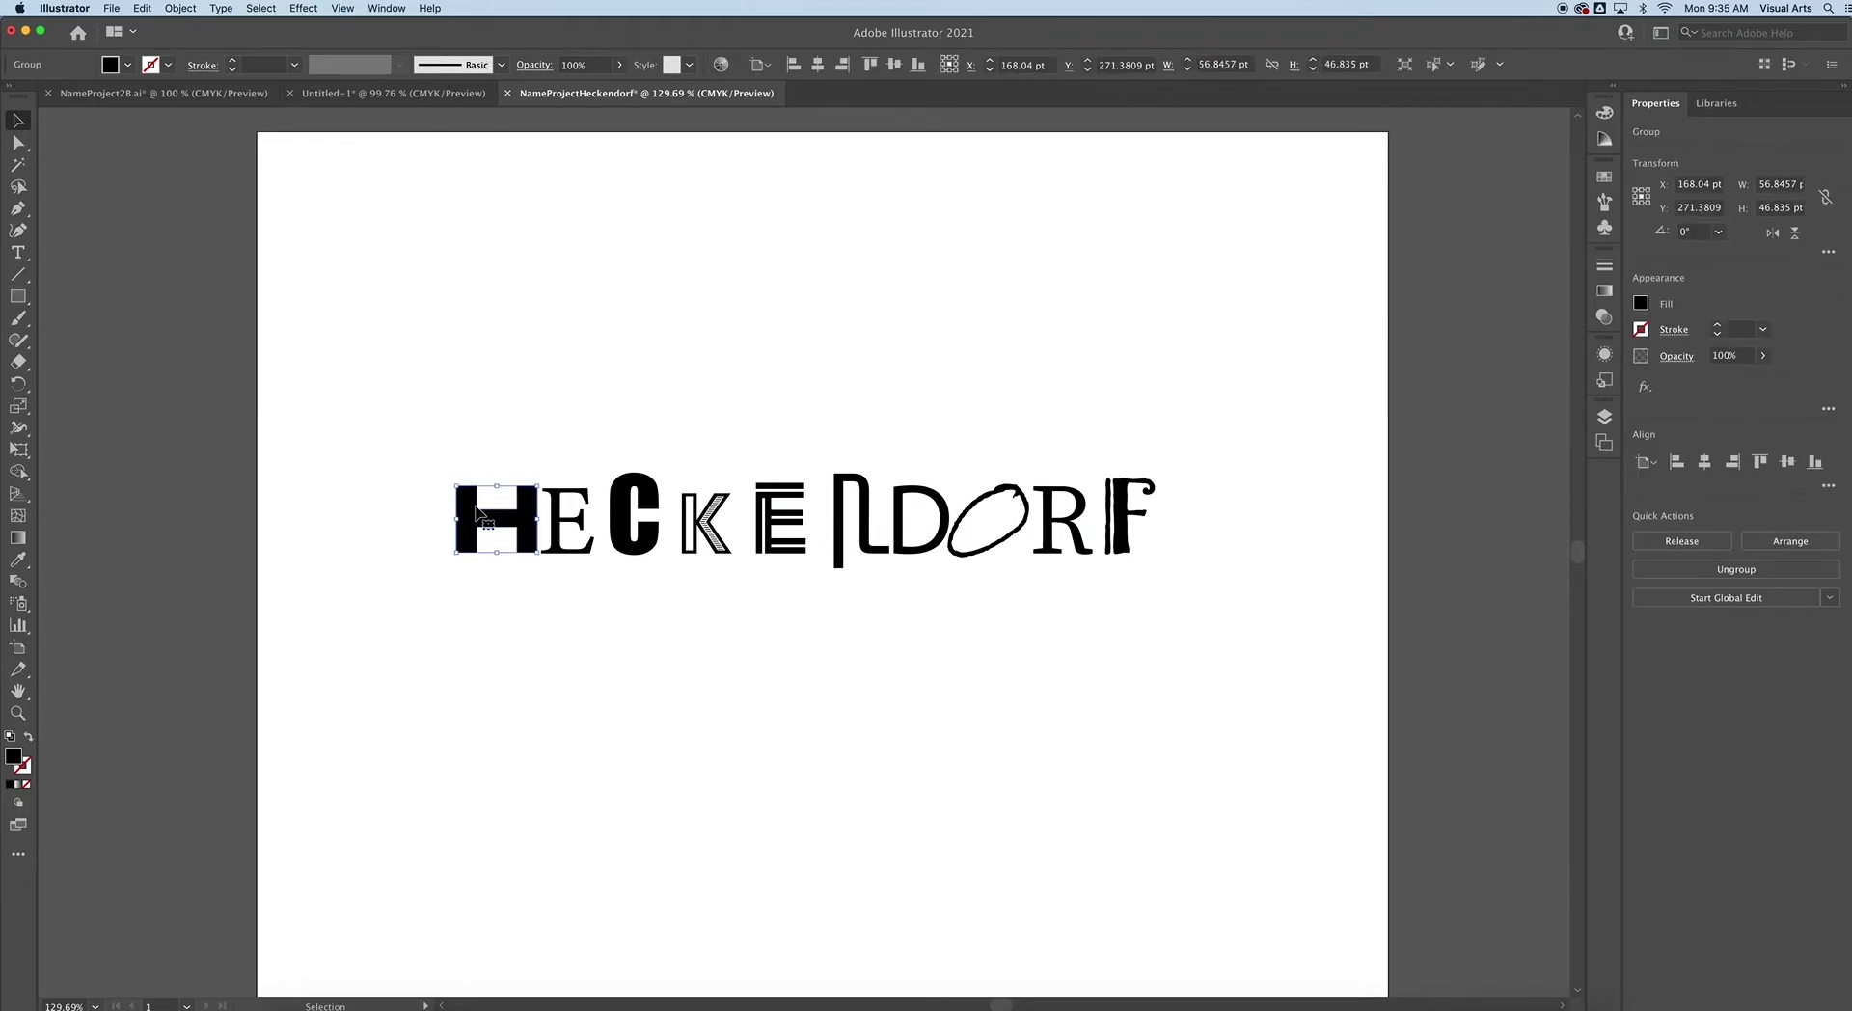
mouse_move(542, 479)
mouse_down()
mouse_move(524, 412)
mouse_move(540, 398)
mouse_move(534, 497)
mouse_up()
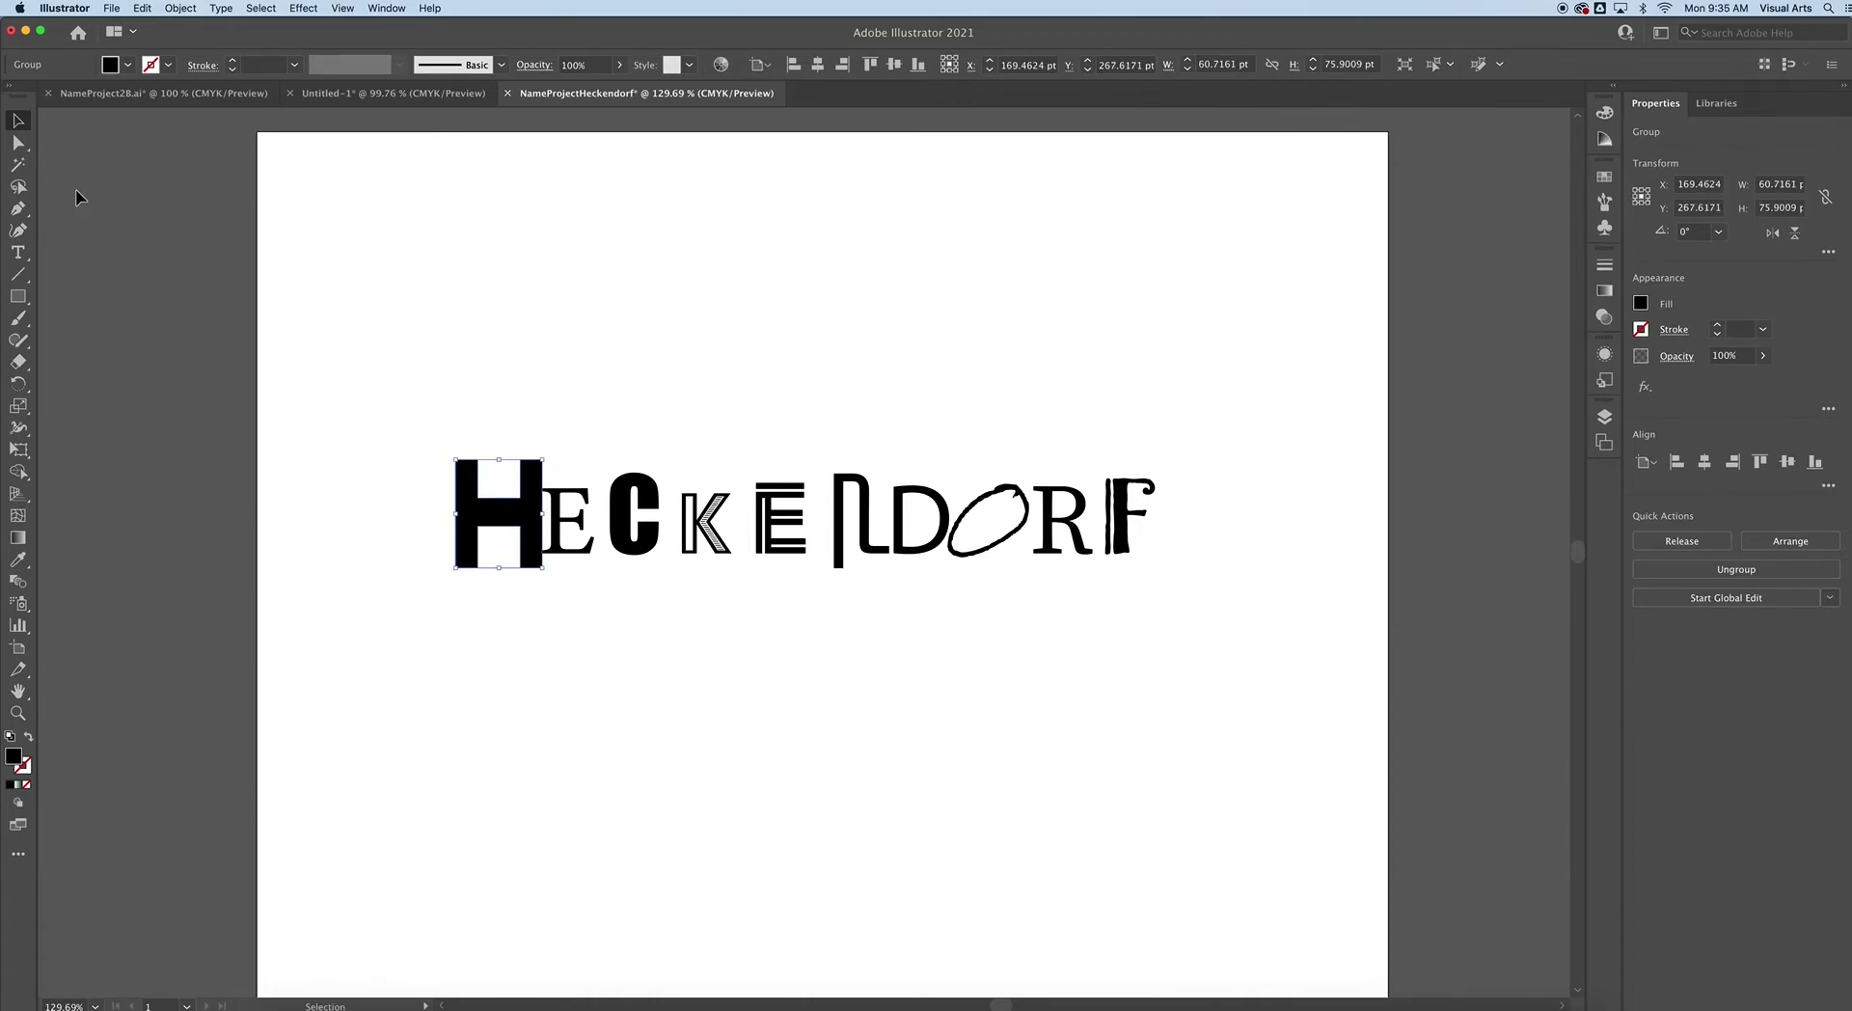
click(18, 145)
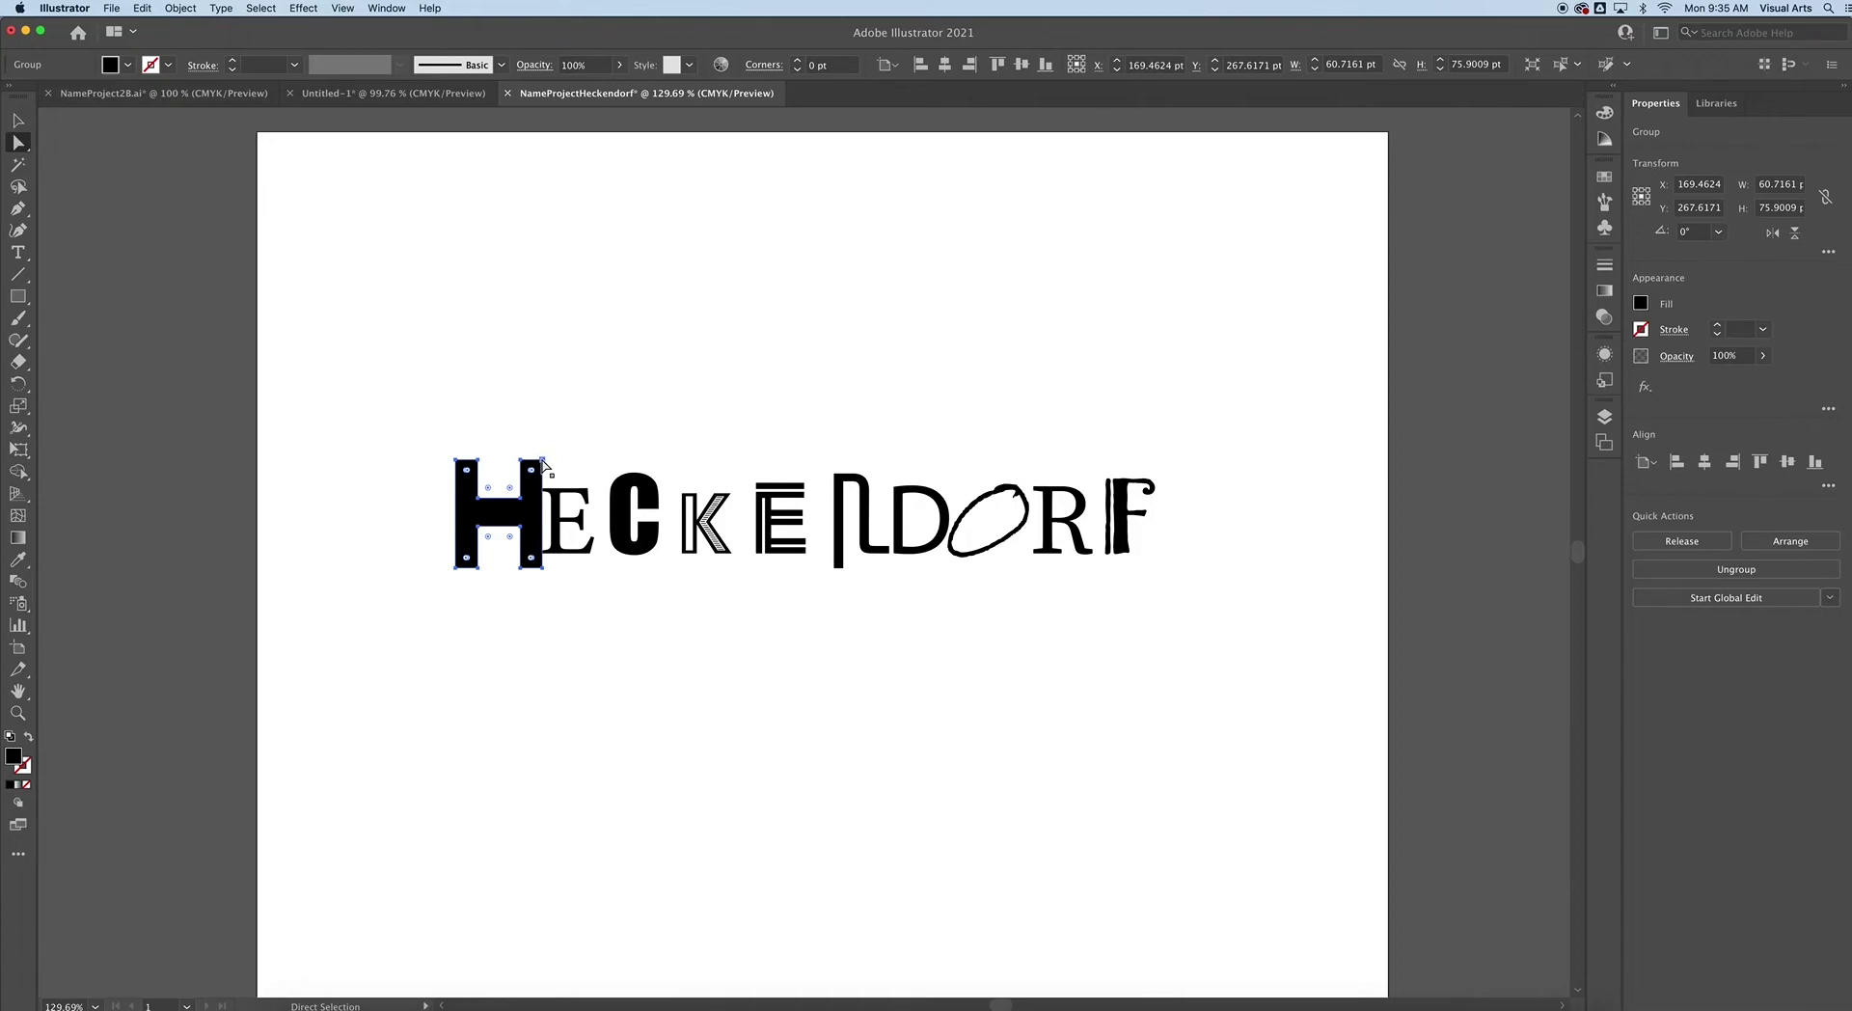
mouse_move(543, 464)
mouse_down()
mouse_move(528, 424)
mouse_move(545, 445)
mouse_up()
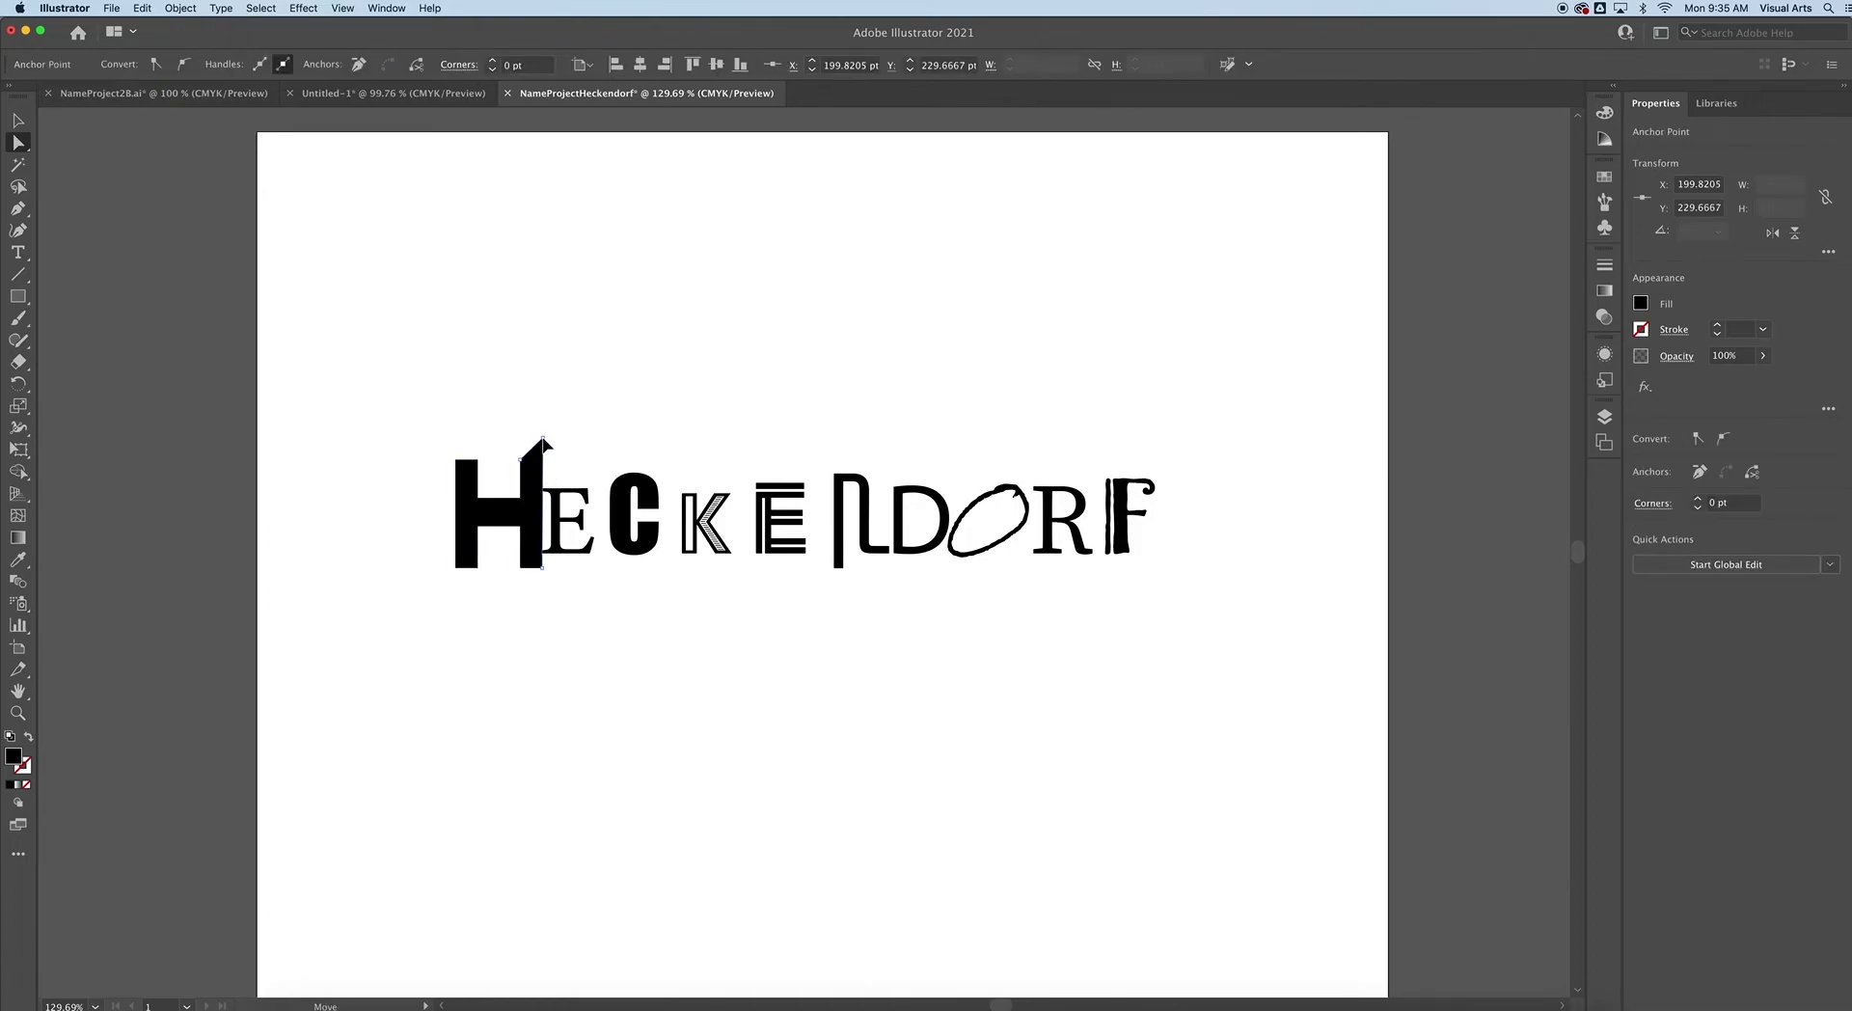
click(542, 571)
drag(544, 590, 543, 590)
click(589, 414)
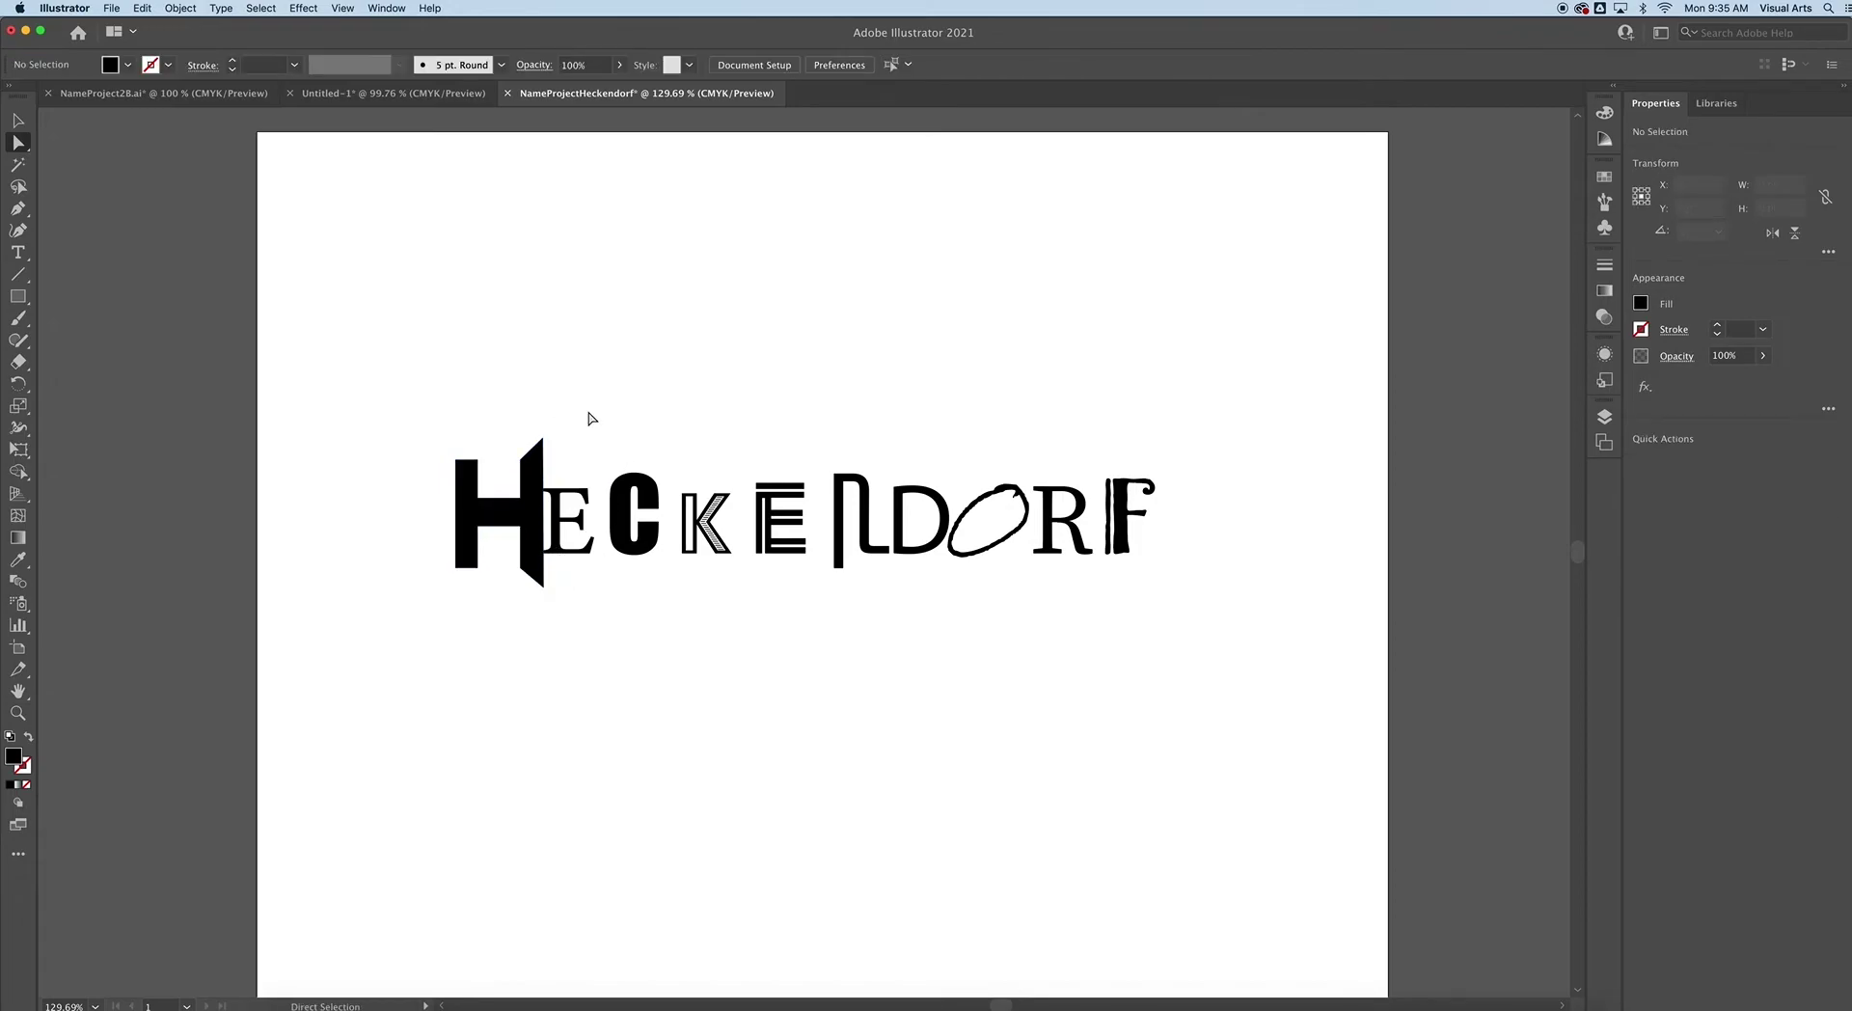
drag(625, 488, 606, 545)
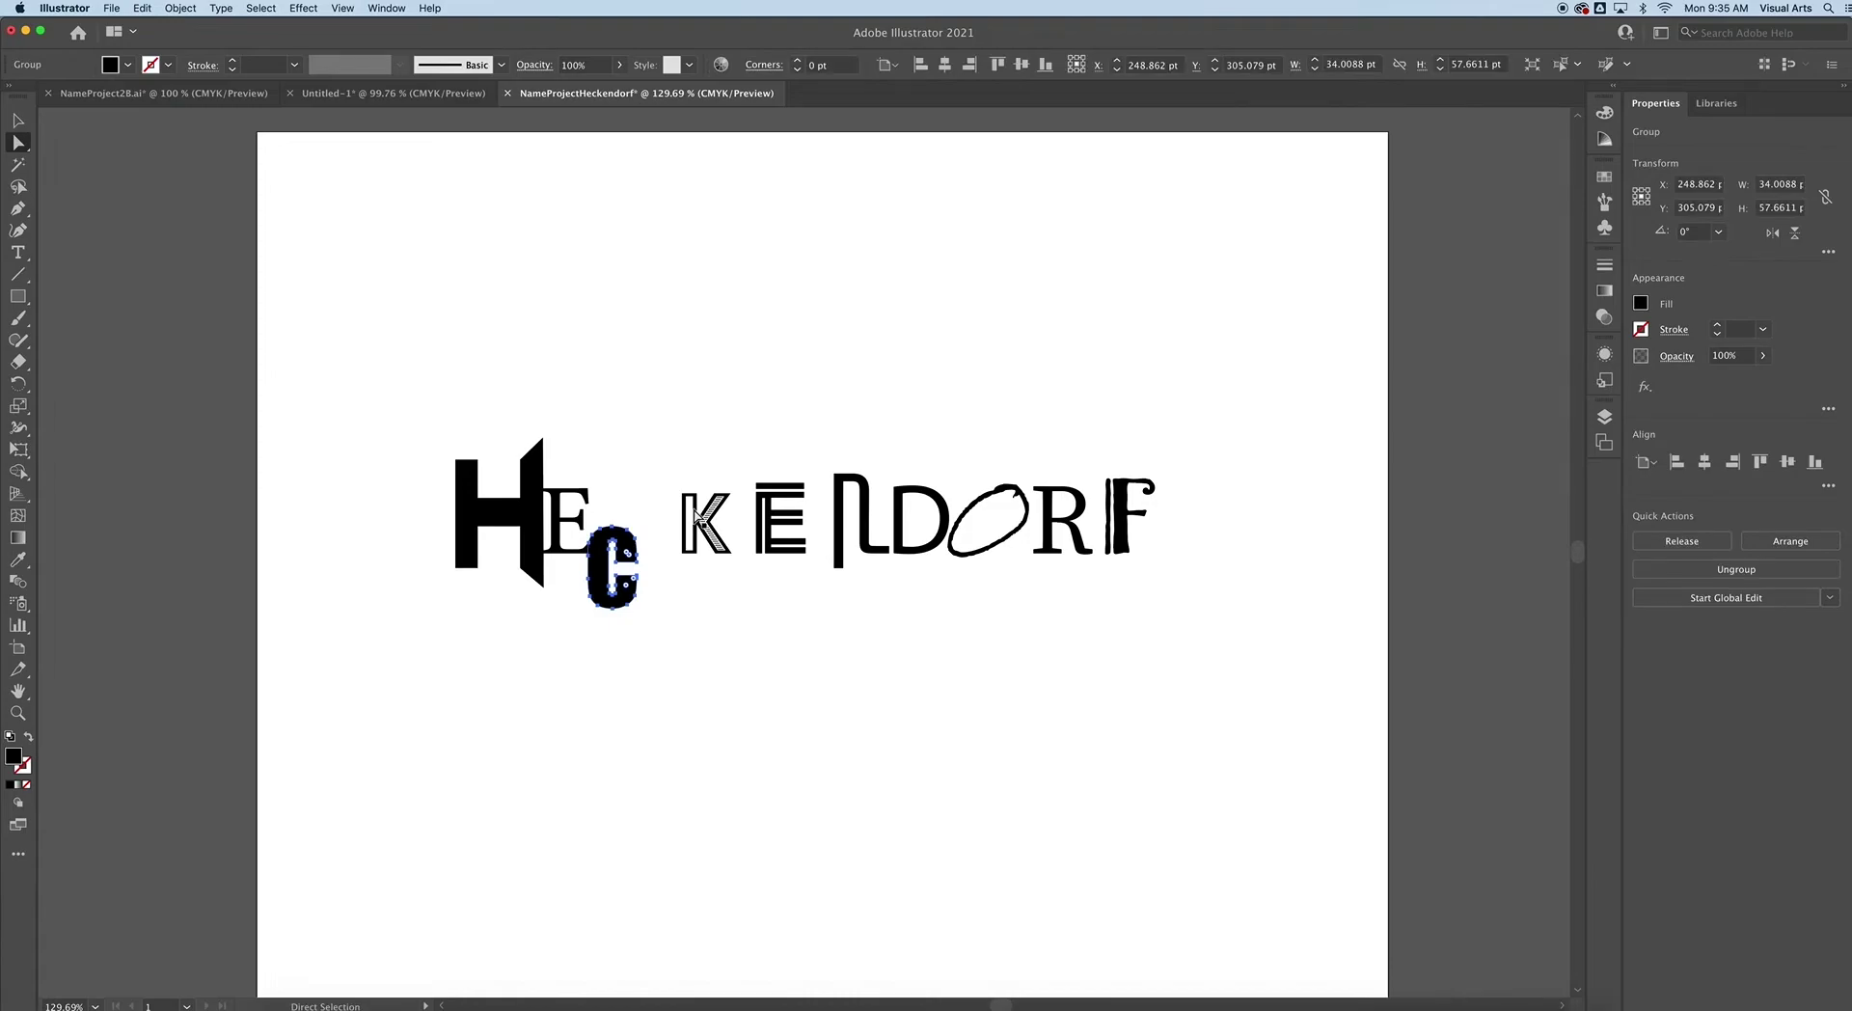
Zoom in, reshape the serif E's top-right serif point and shift the E upward.
key(super+equal)
key(super+equal)
key(super+equal)
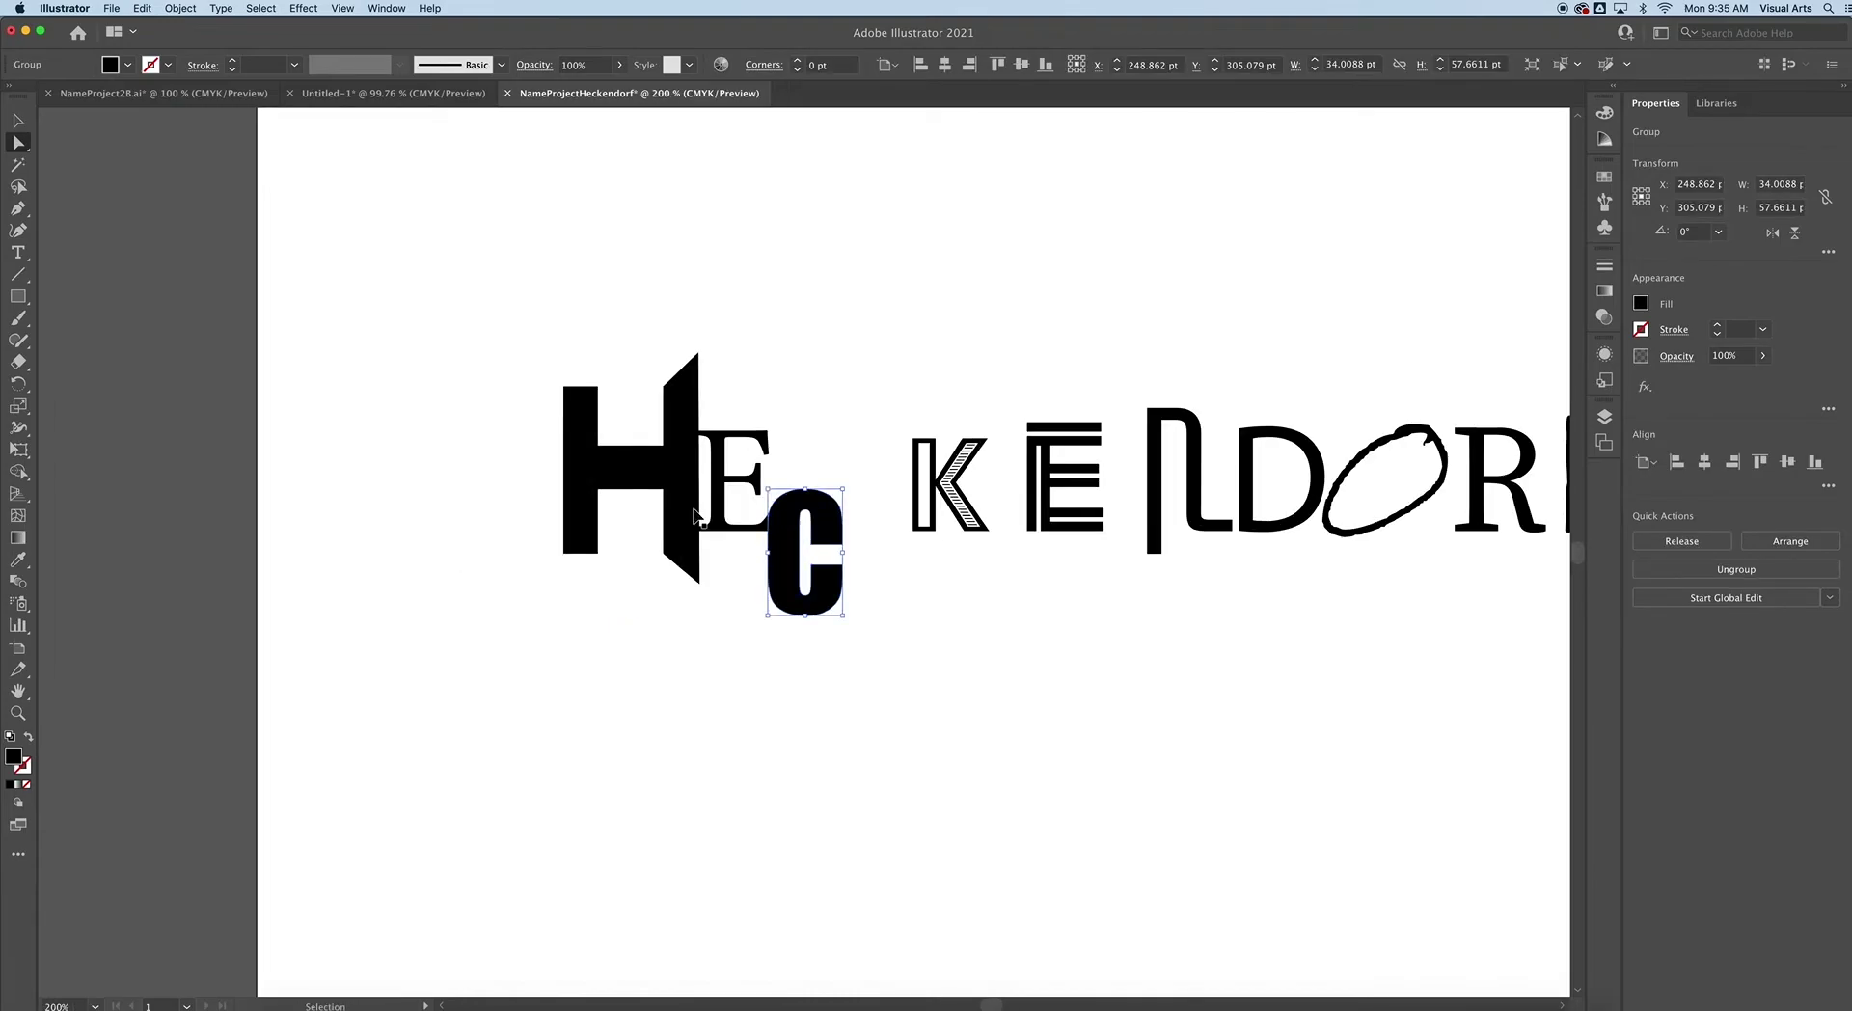
click(745, 390)
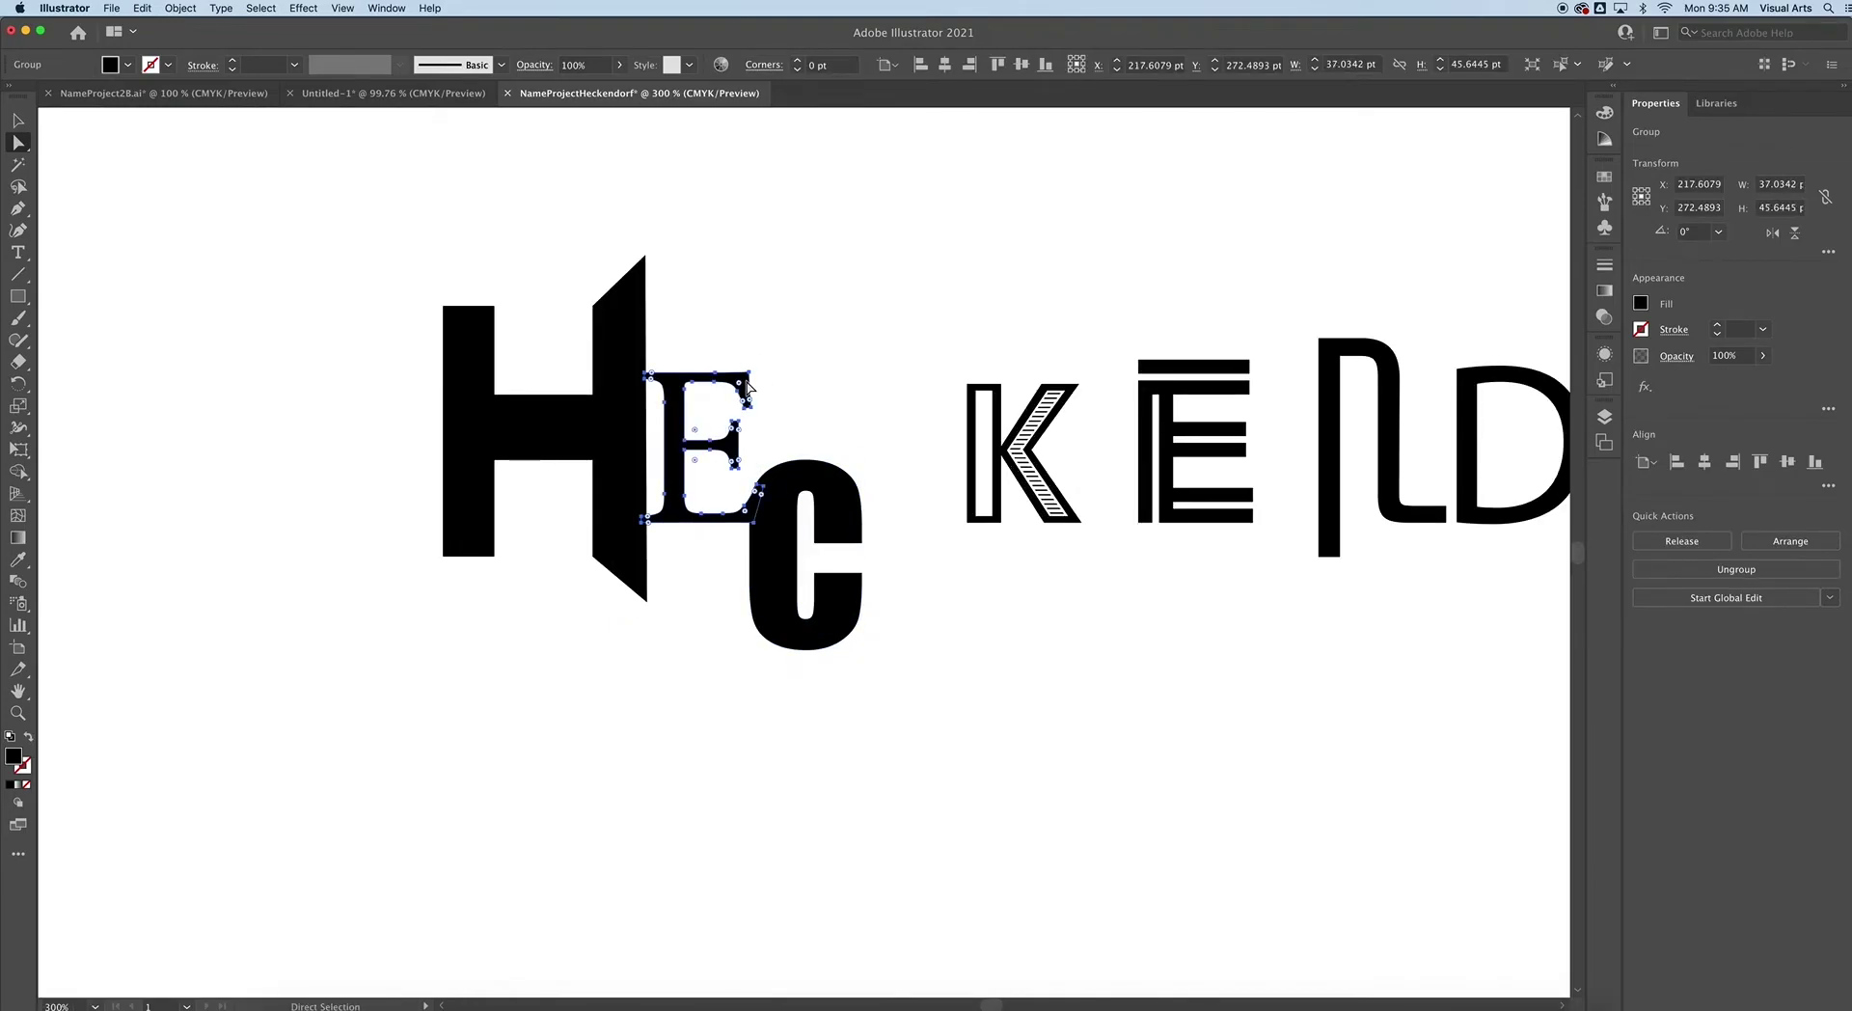
drag(735, 383, 740, 382)
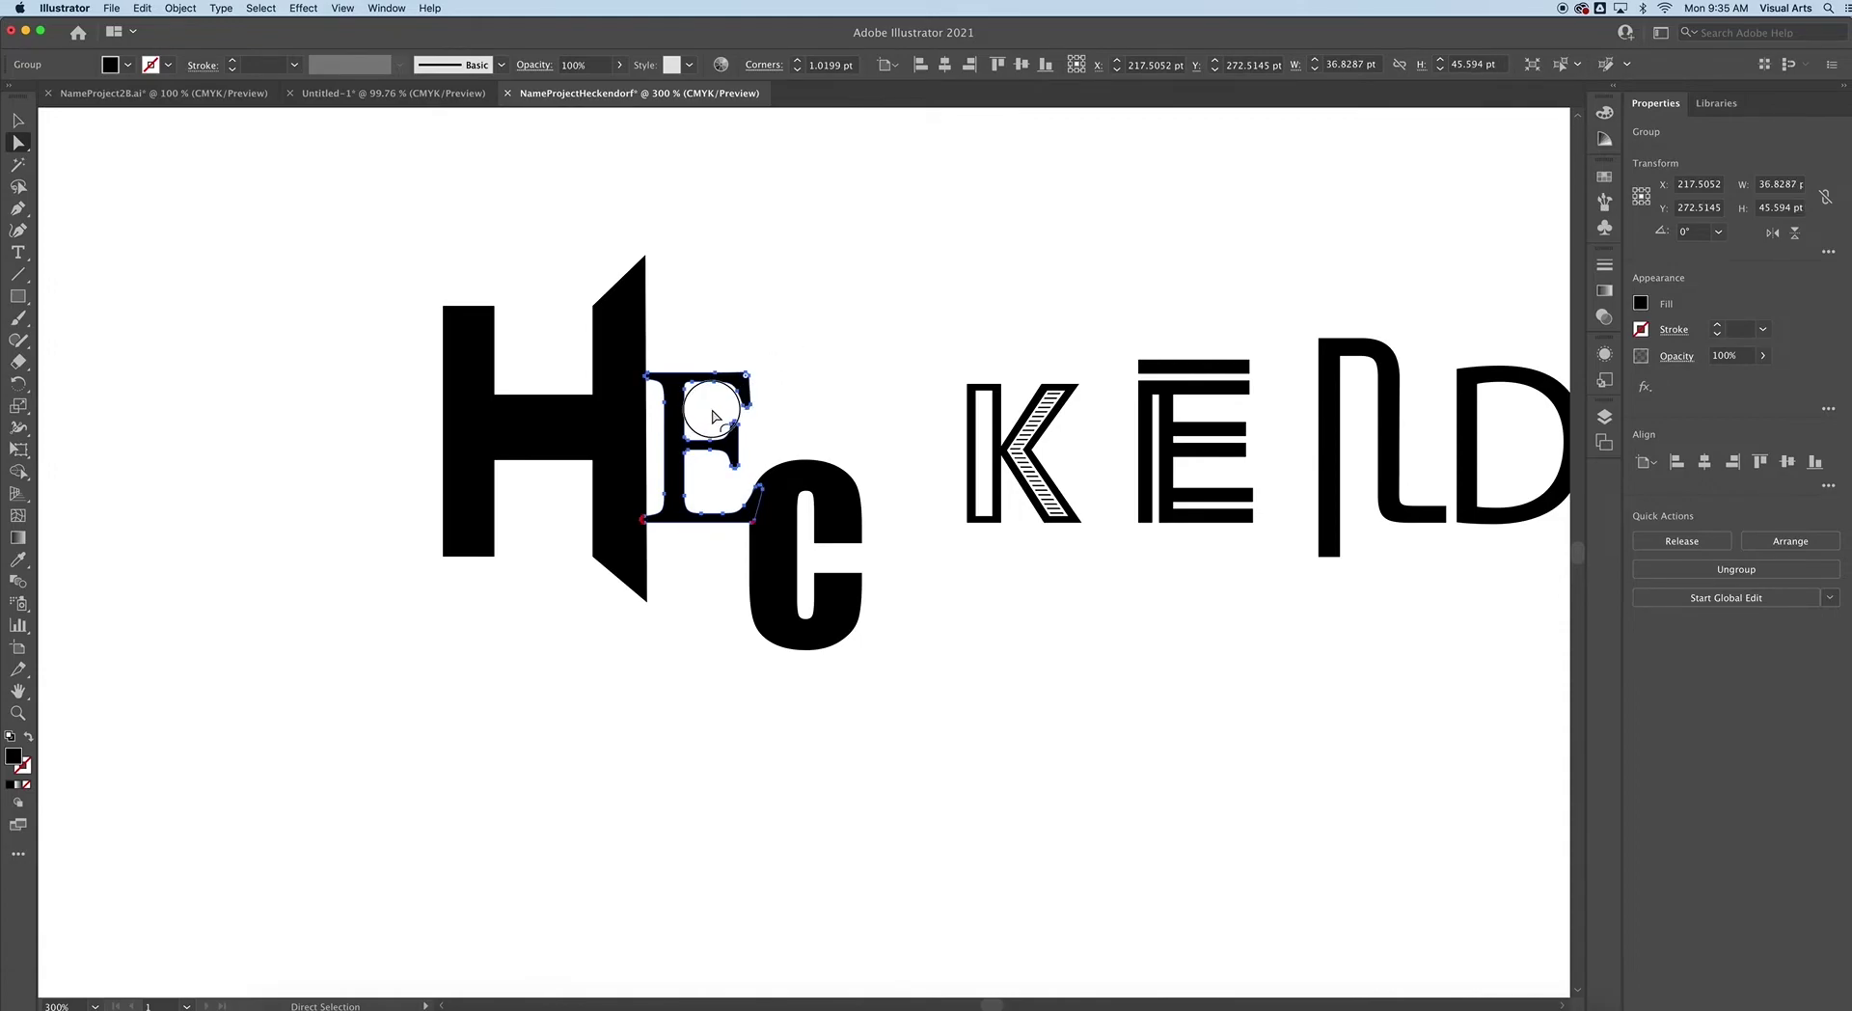
click(811, 355)
mouse_move(750, 391)
mouse_down()
mouse_move(745, 365)
mouse_move(743, 381)
mouse_up()
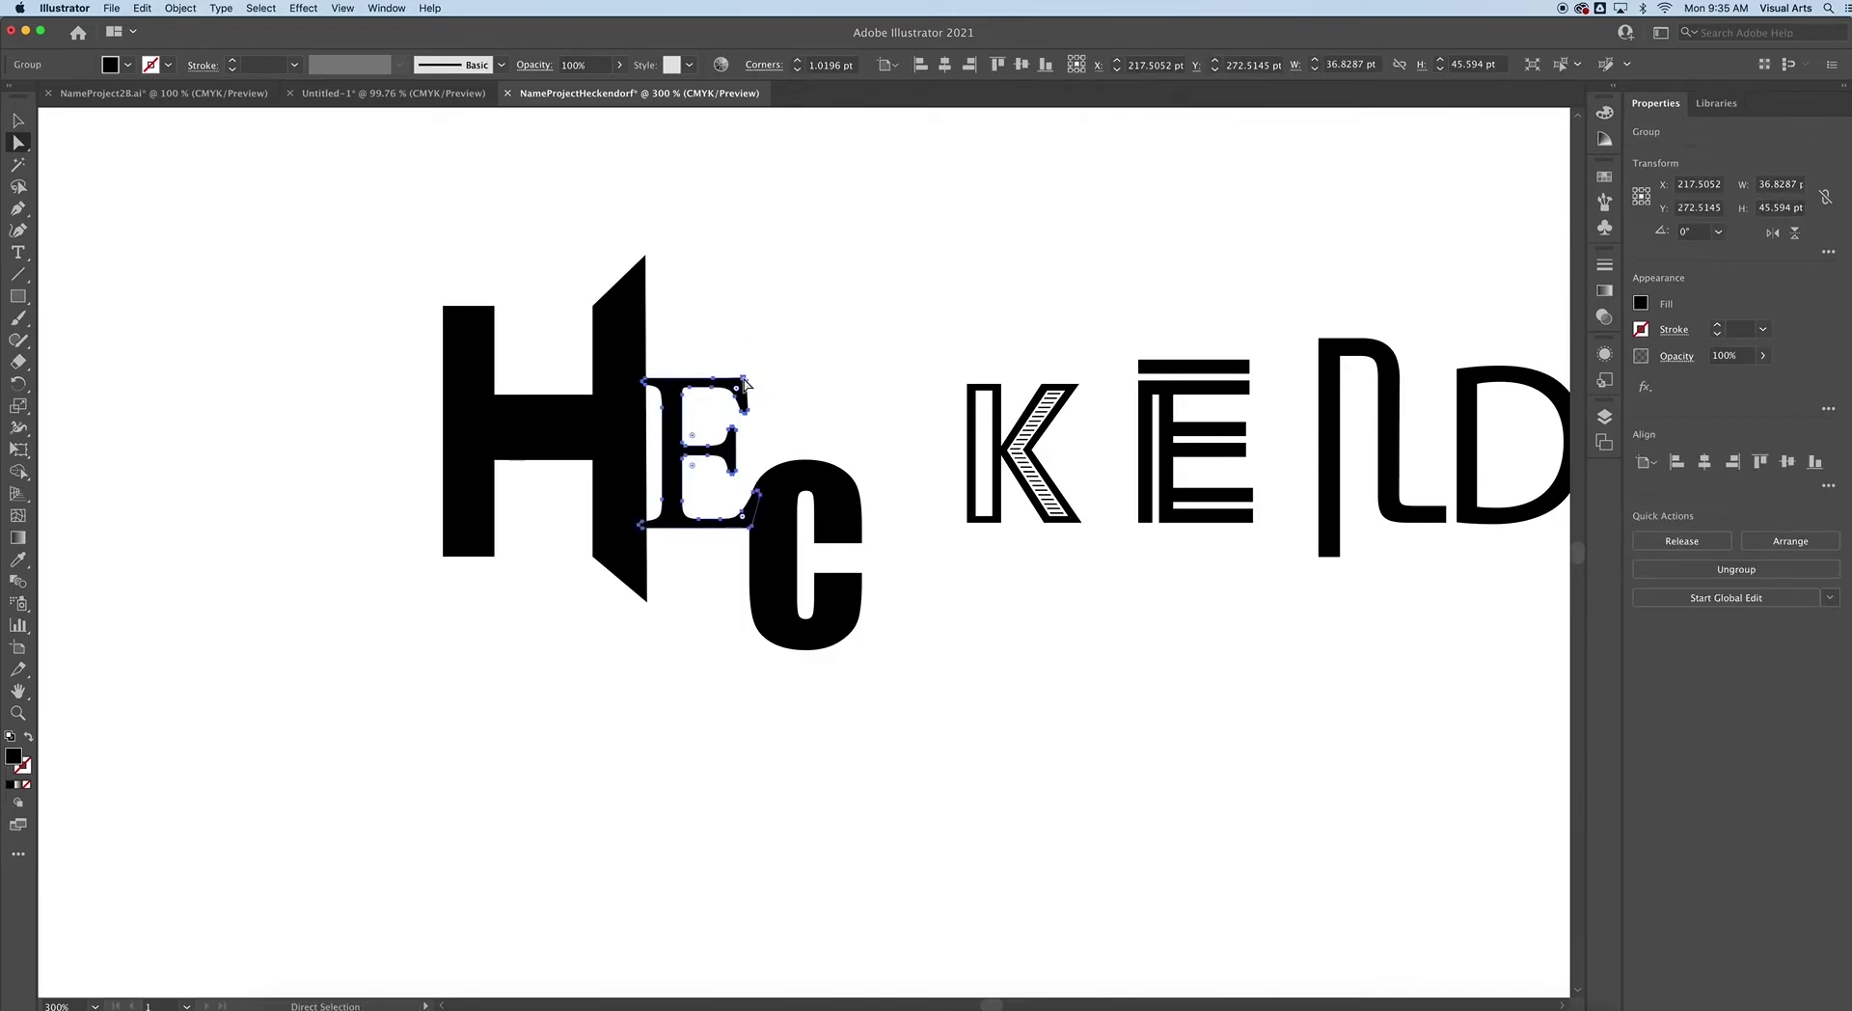
click(848, 381)
Slide the K, the stripe-lined E and the L left against their neighbours.
drag(990, 427, 889, 446)
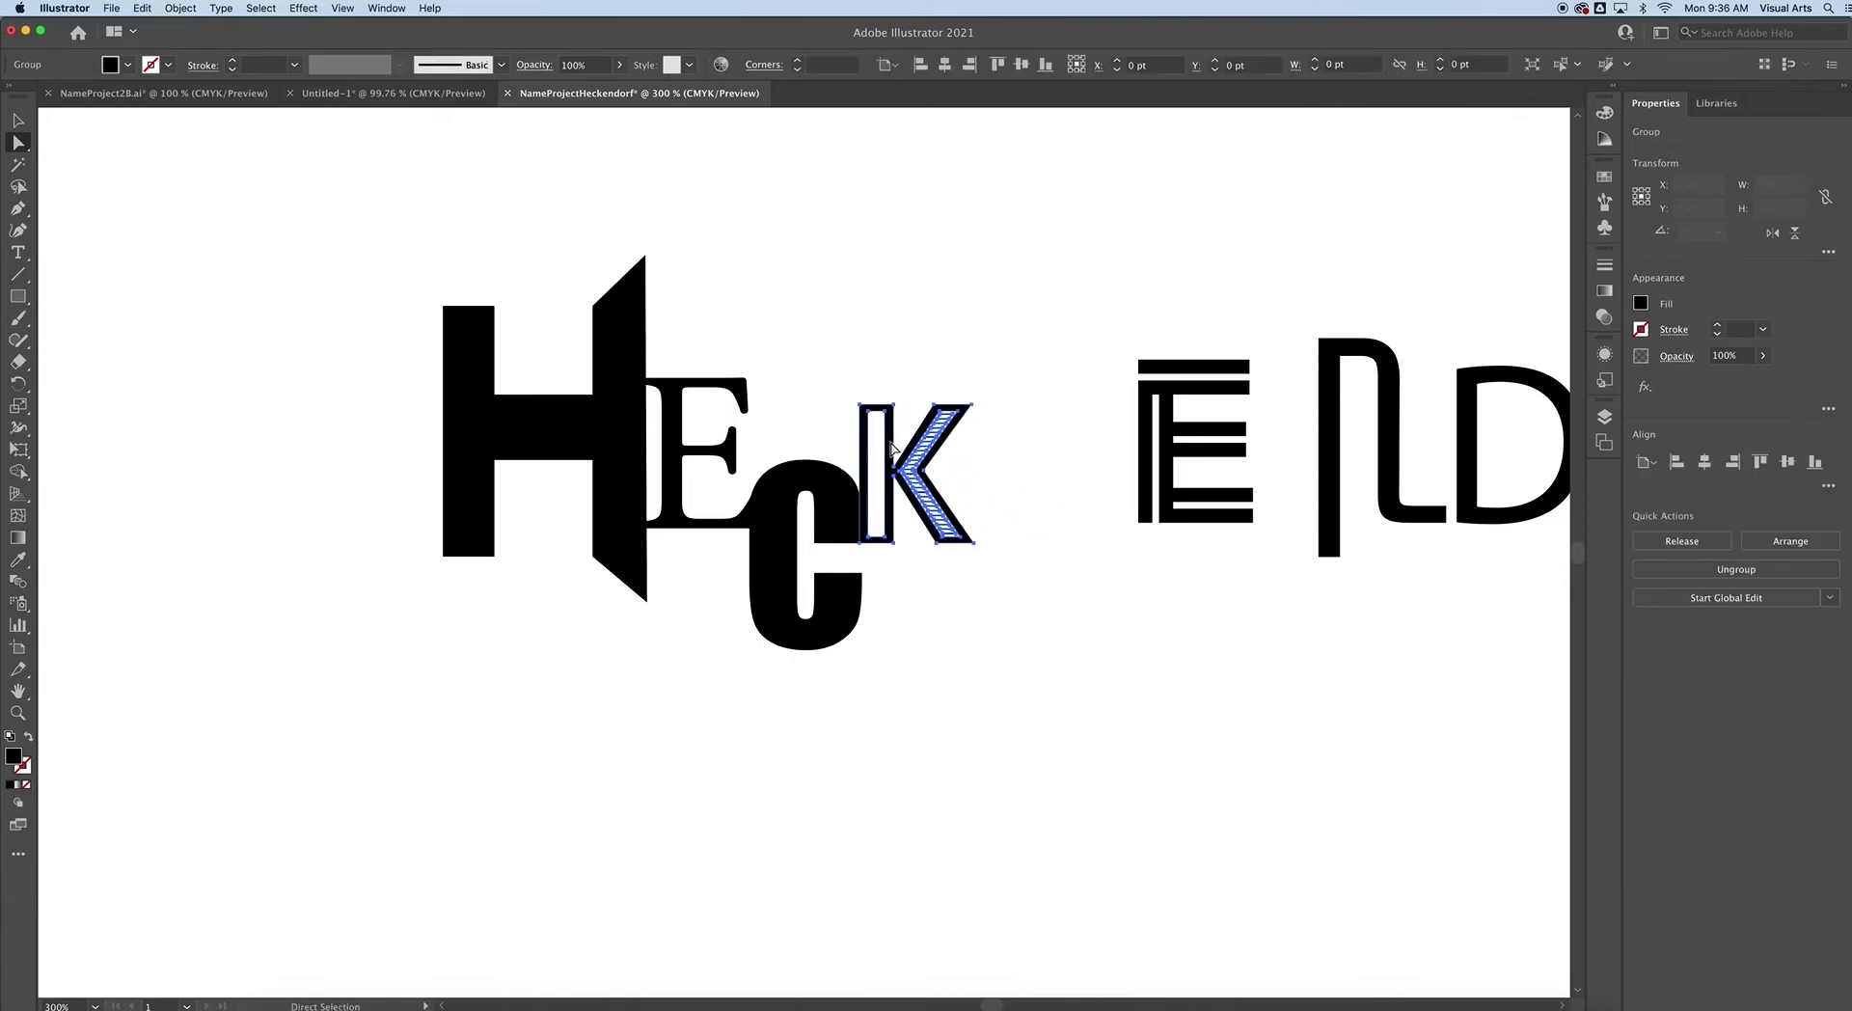
click(1042, 417)
drag(1151, 368, 980, 390)
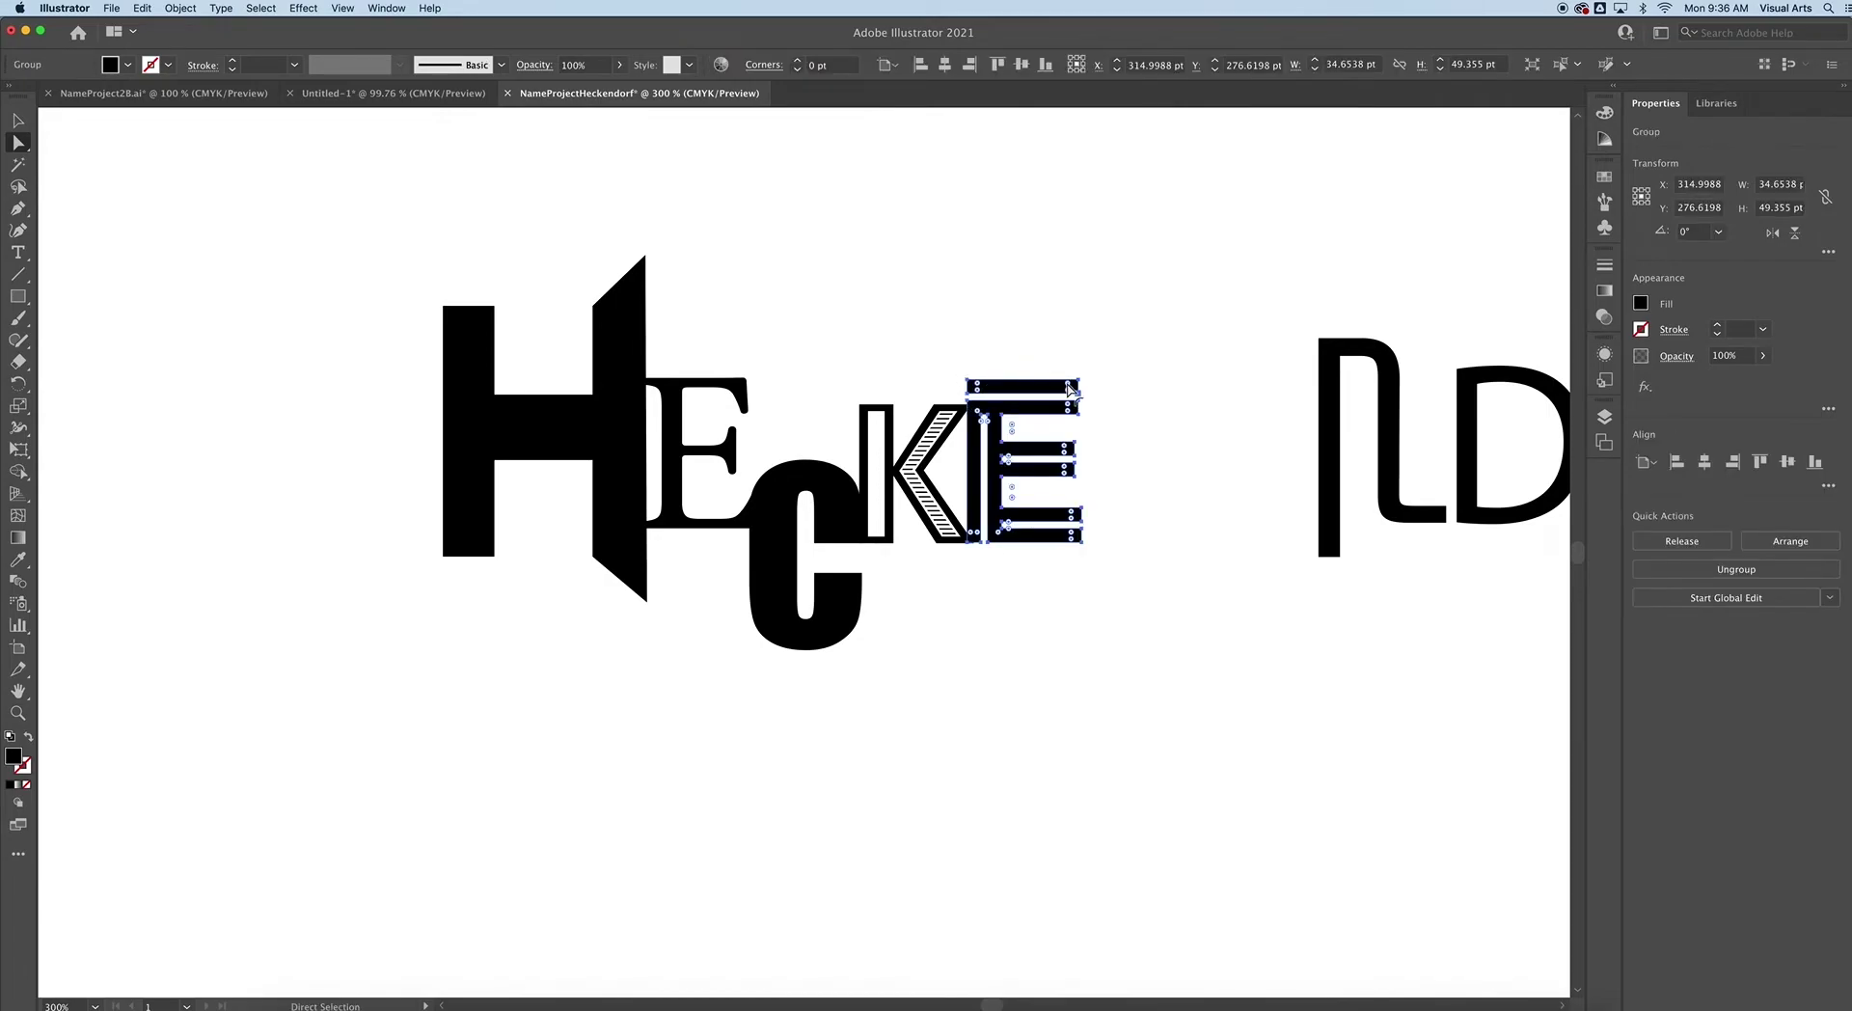
click(1044, 348)
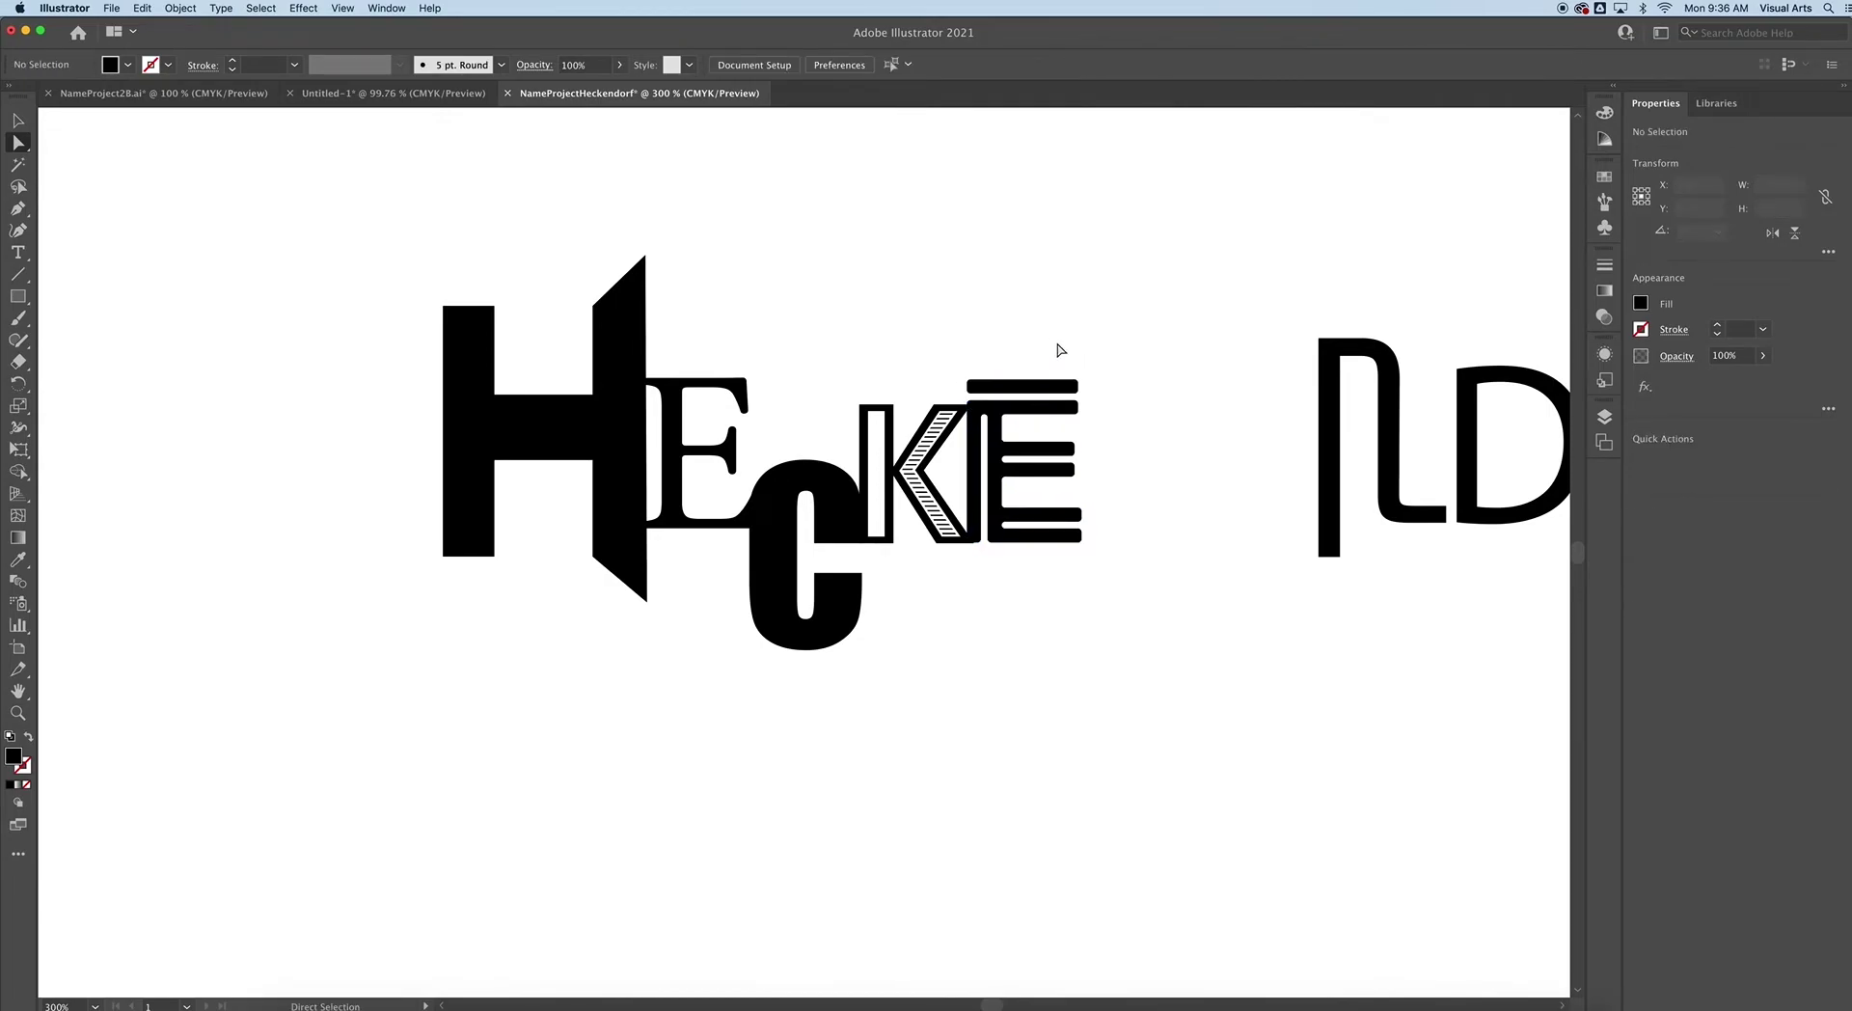
click(1077, 386)
click(1088, 378)
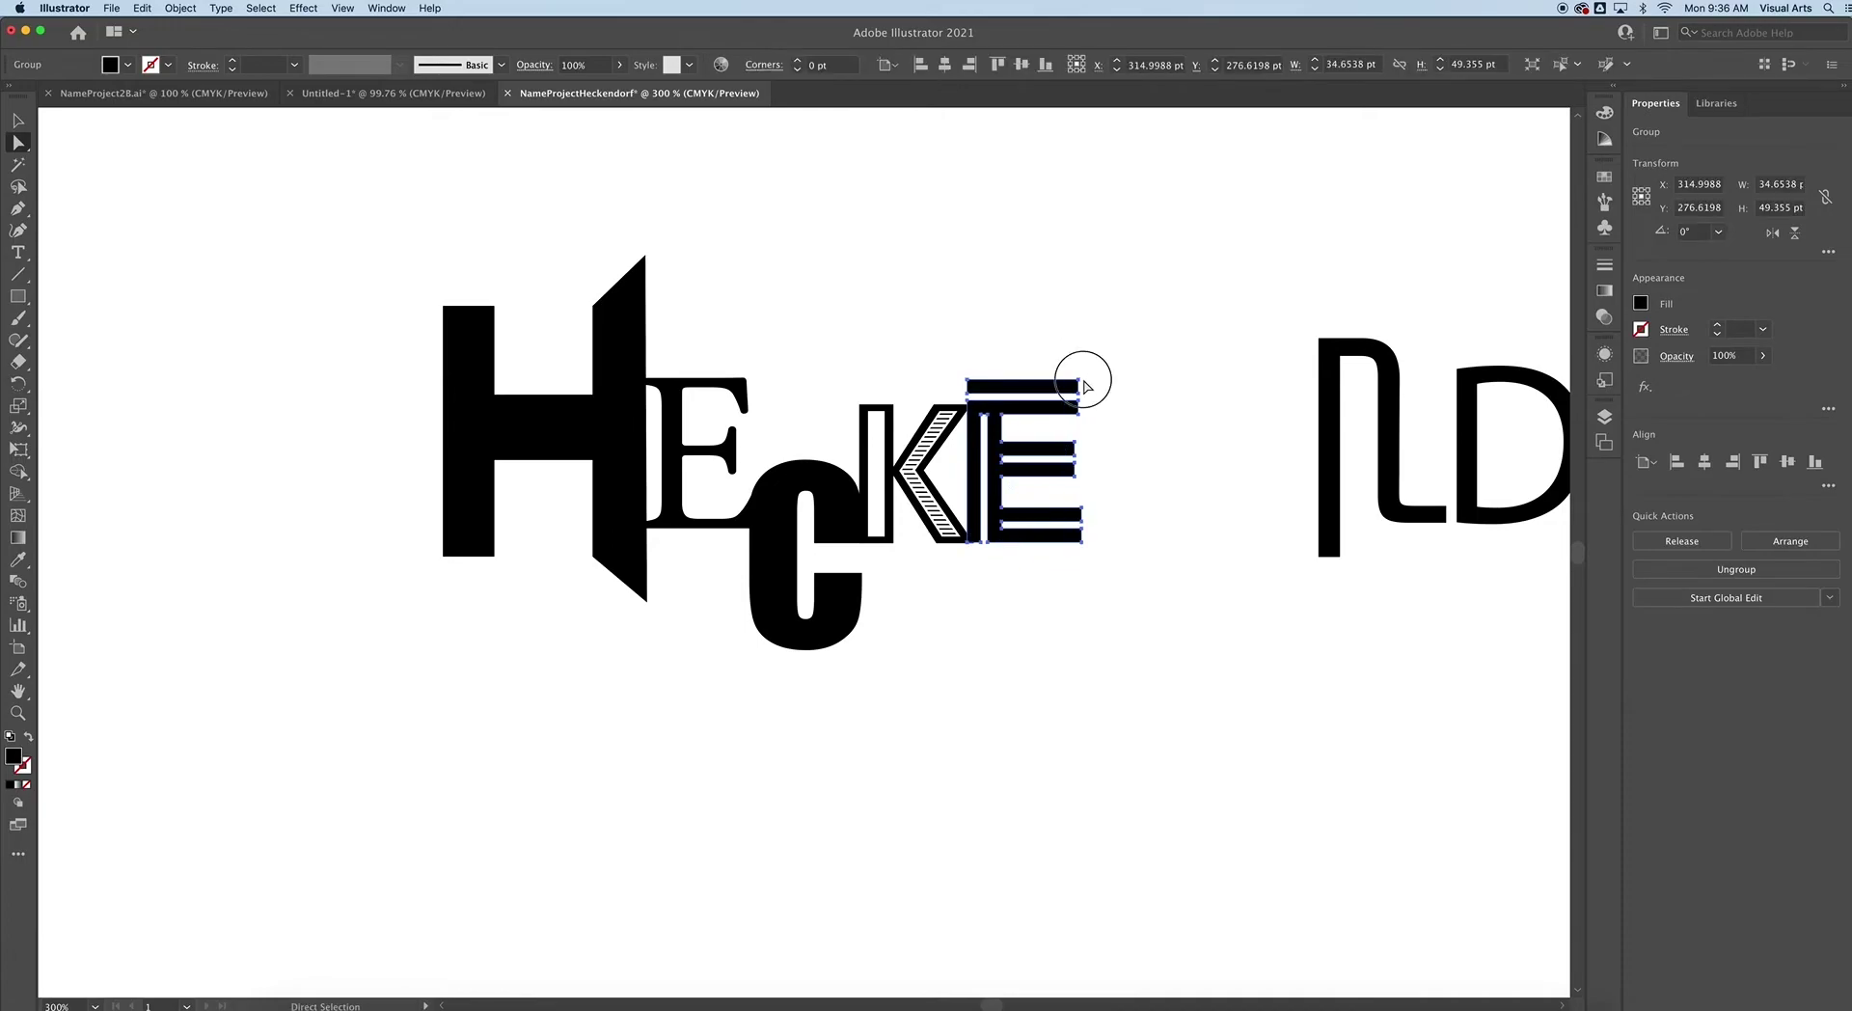
drag(1326, 382, 1091, 407)
Slide the D, O, R and F left so each butts against the previous letter.
click(17, 120)
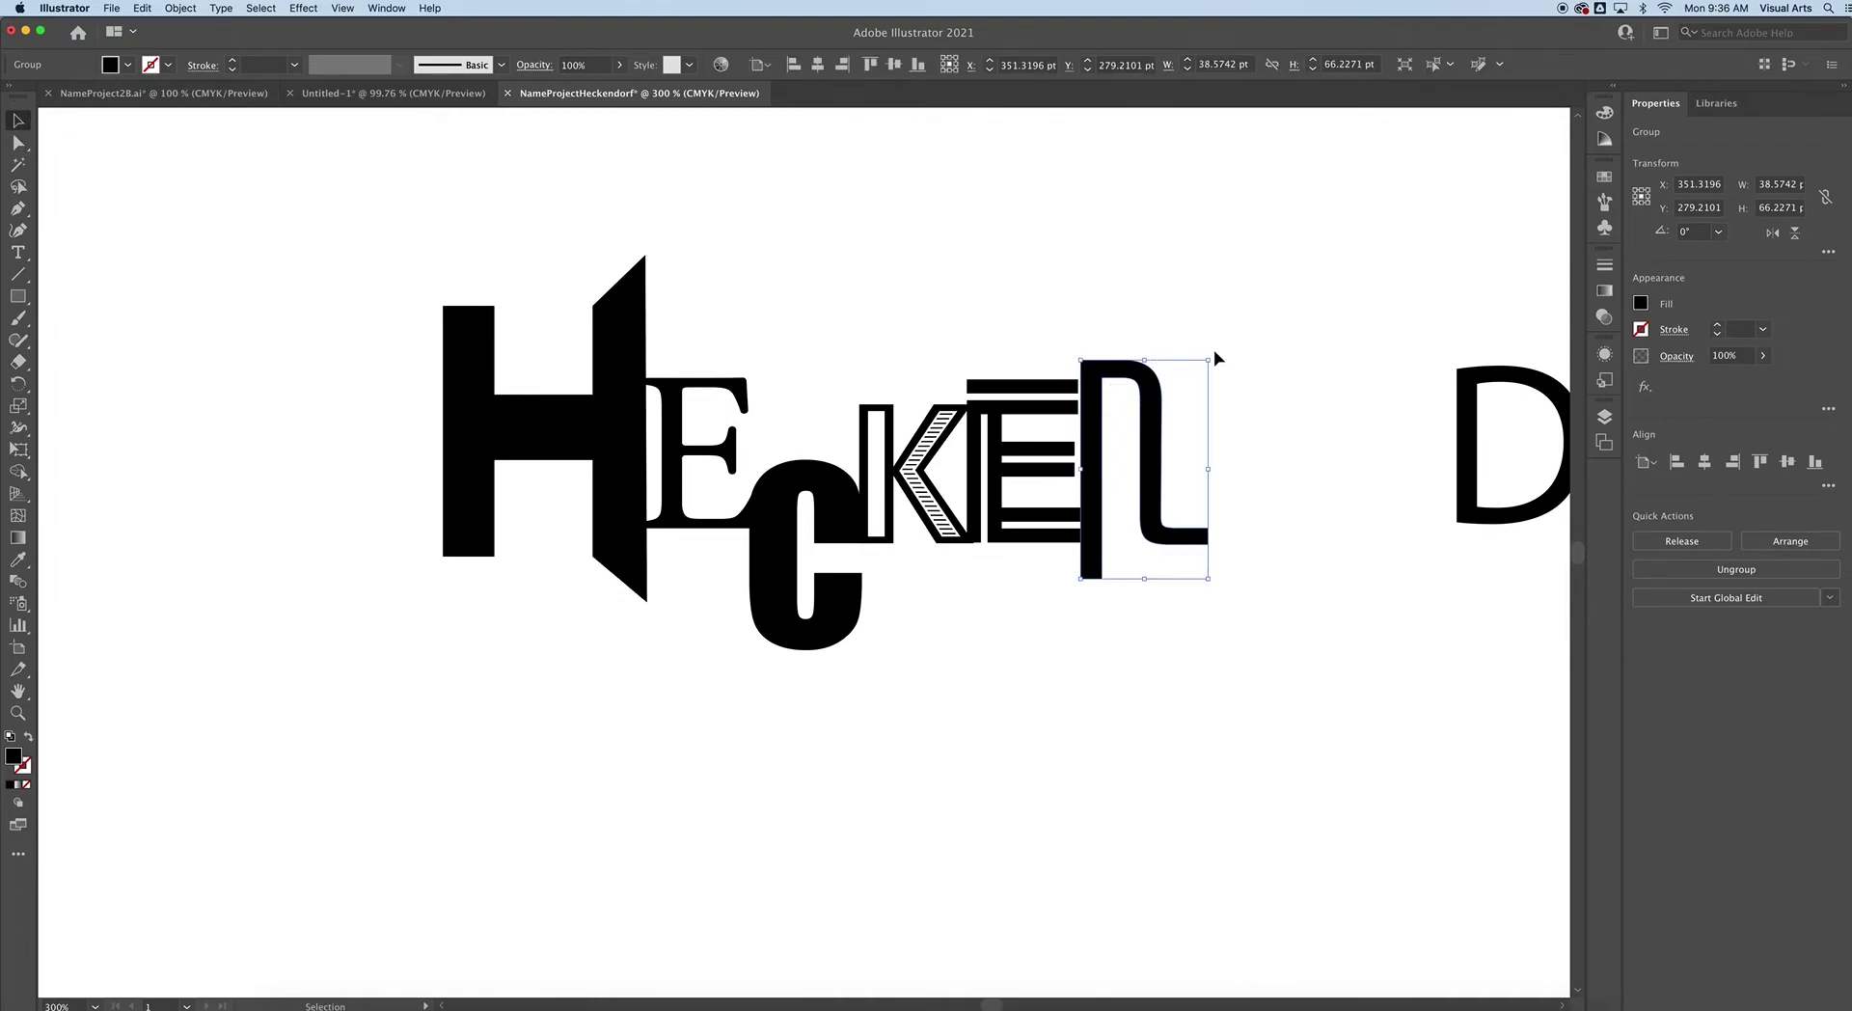
drag(1481, 436, 1220, 456)
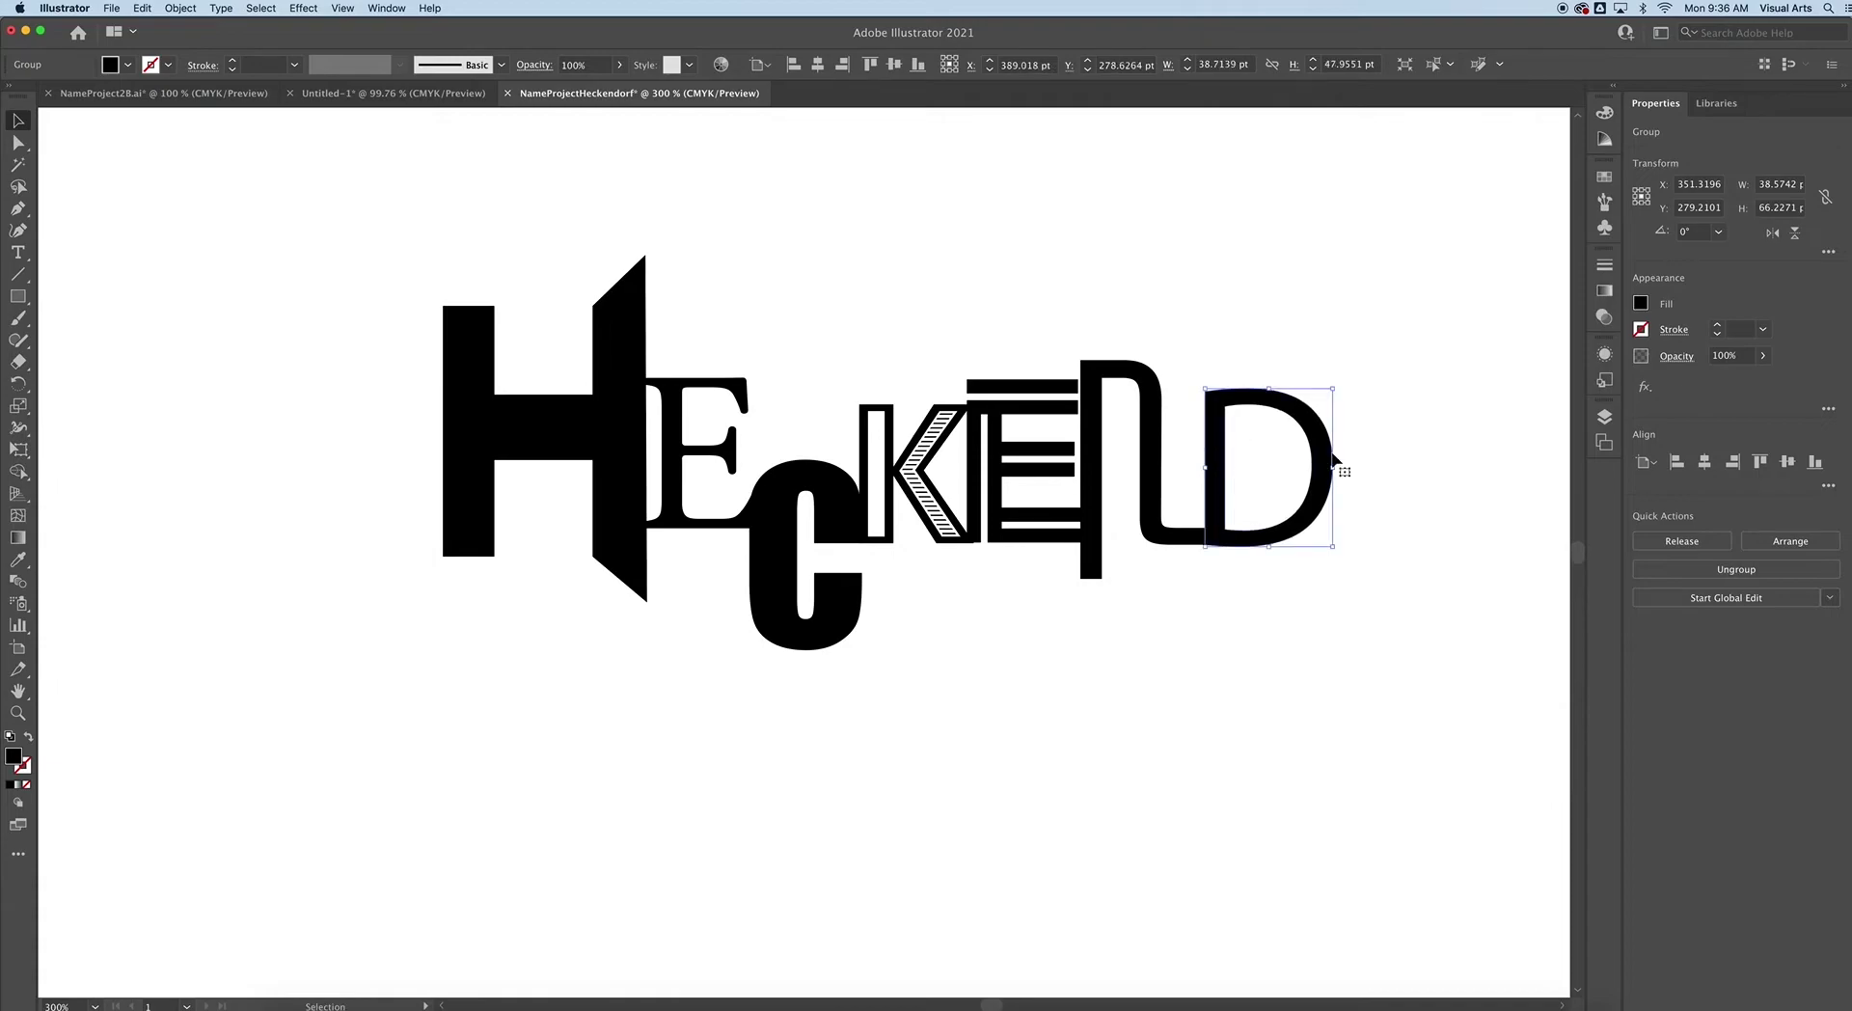
scroll(1341, 460, right, 5)
mouse_move(1397, 459)
mouse_down()
mouse_move(1124, 473)
mouse_move(1099, 521)
mouse_up()
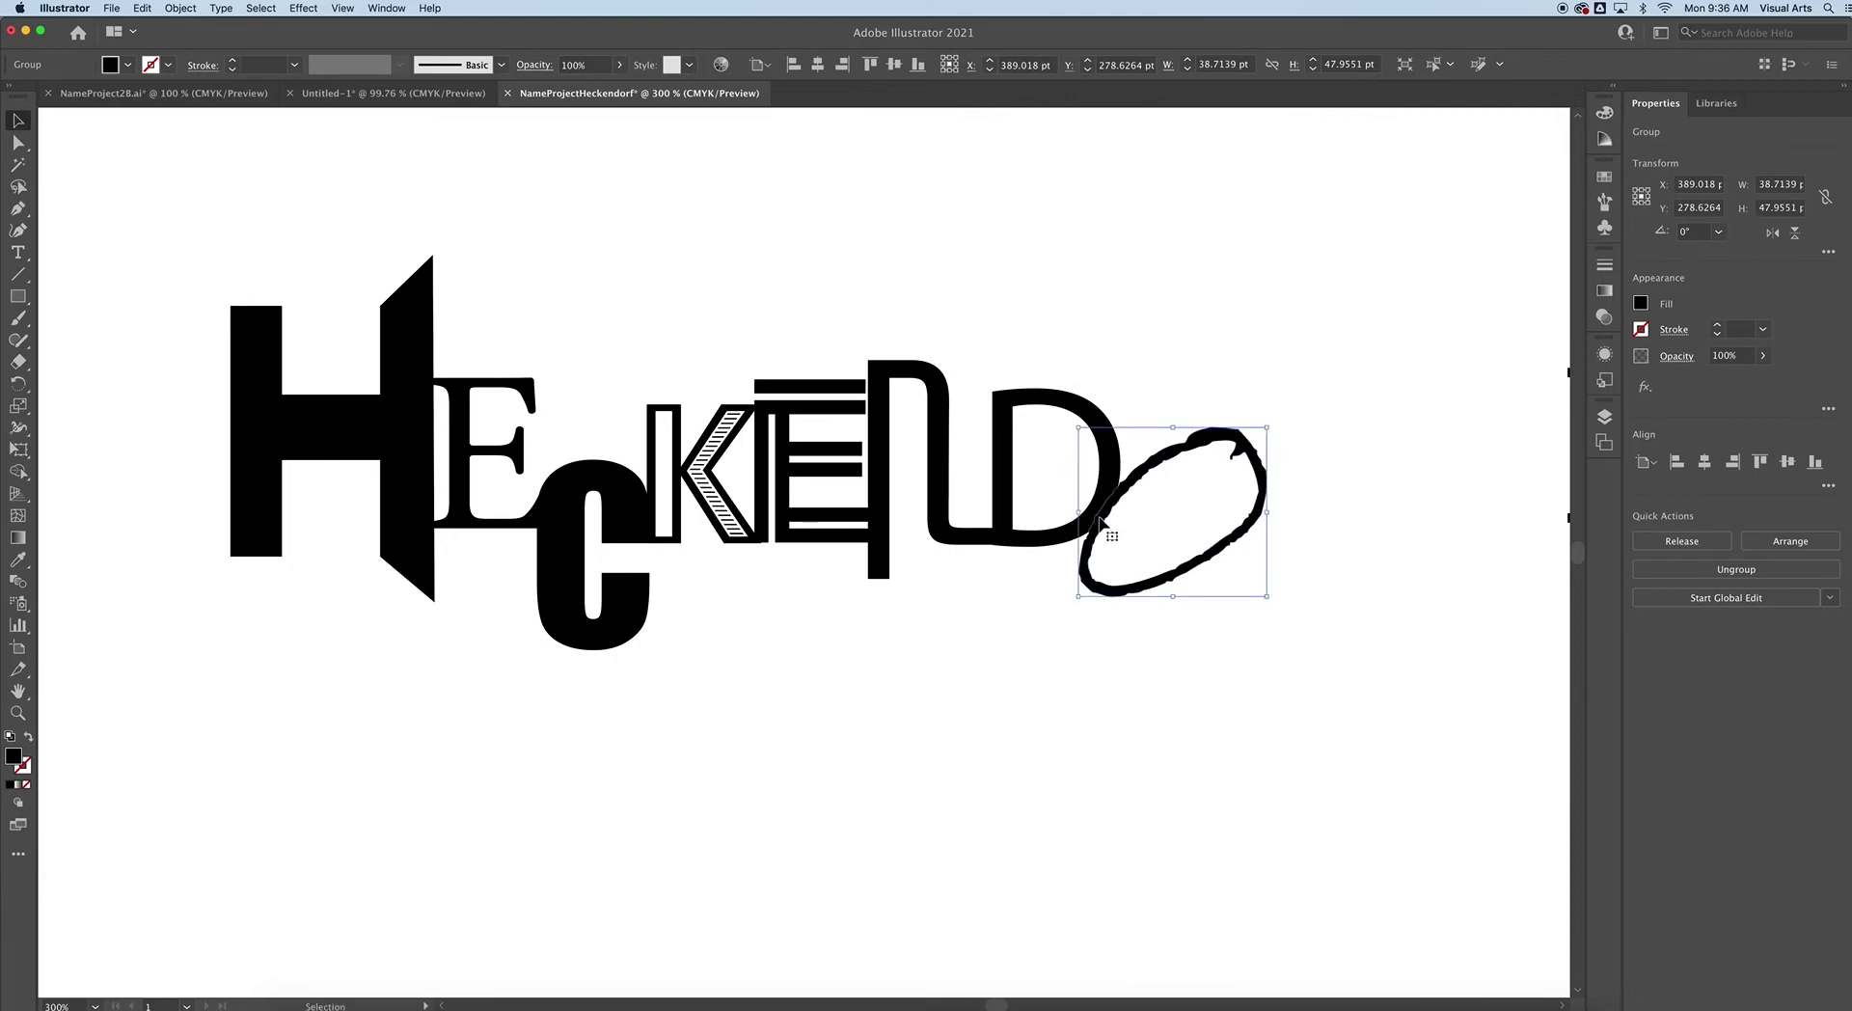
scroll(1341, 484, right, 2)
scroll(1408, 363, right, 3)
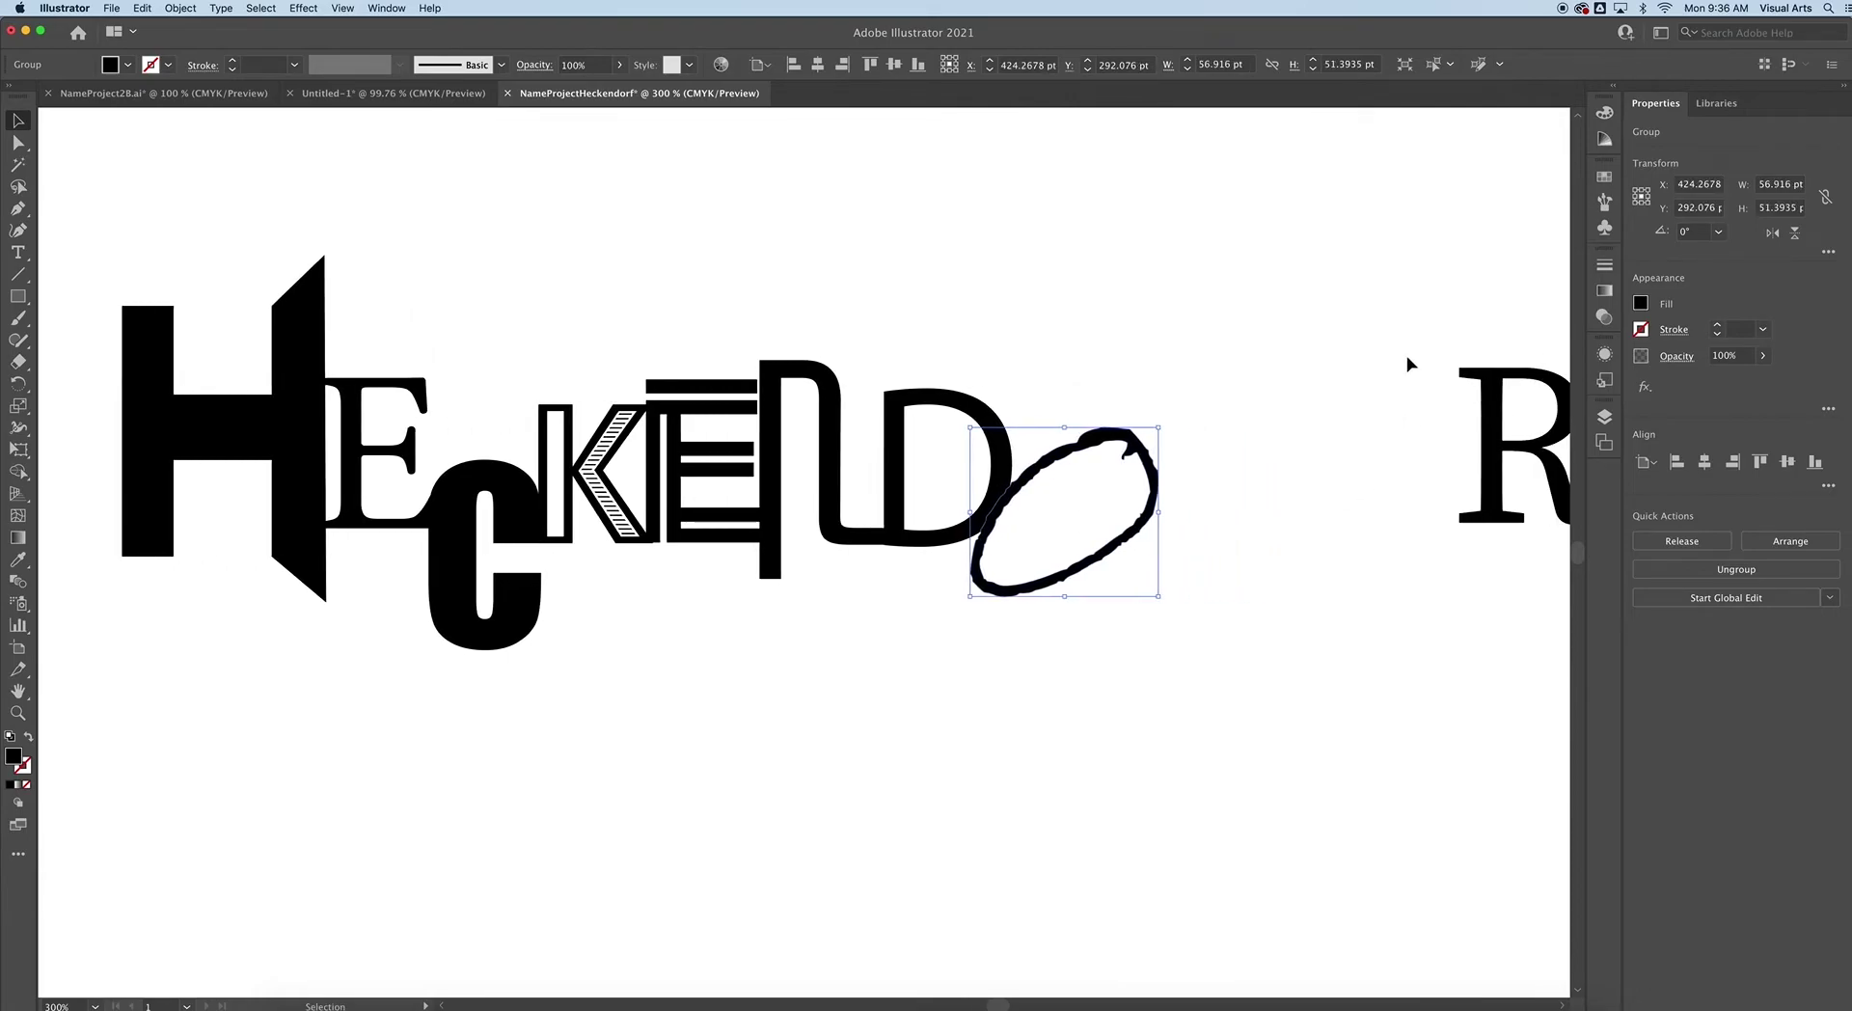
drag(1396, 388, 1082, 346)
scroll(1410, 427, right, 2)
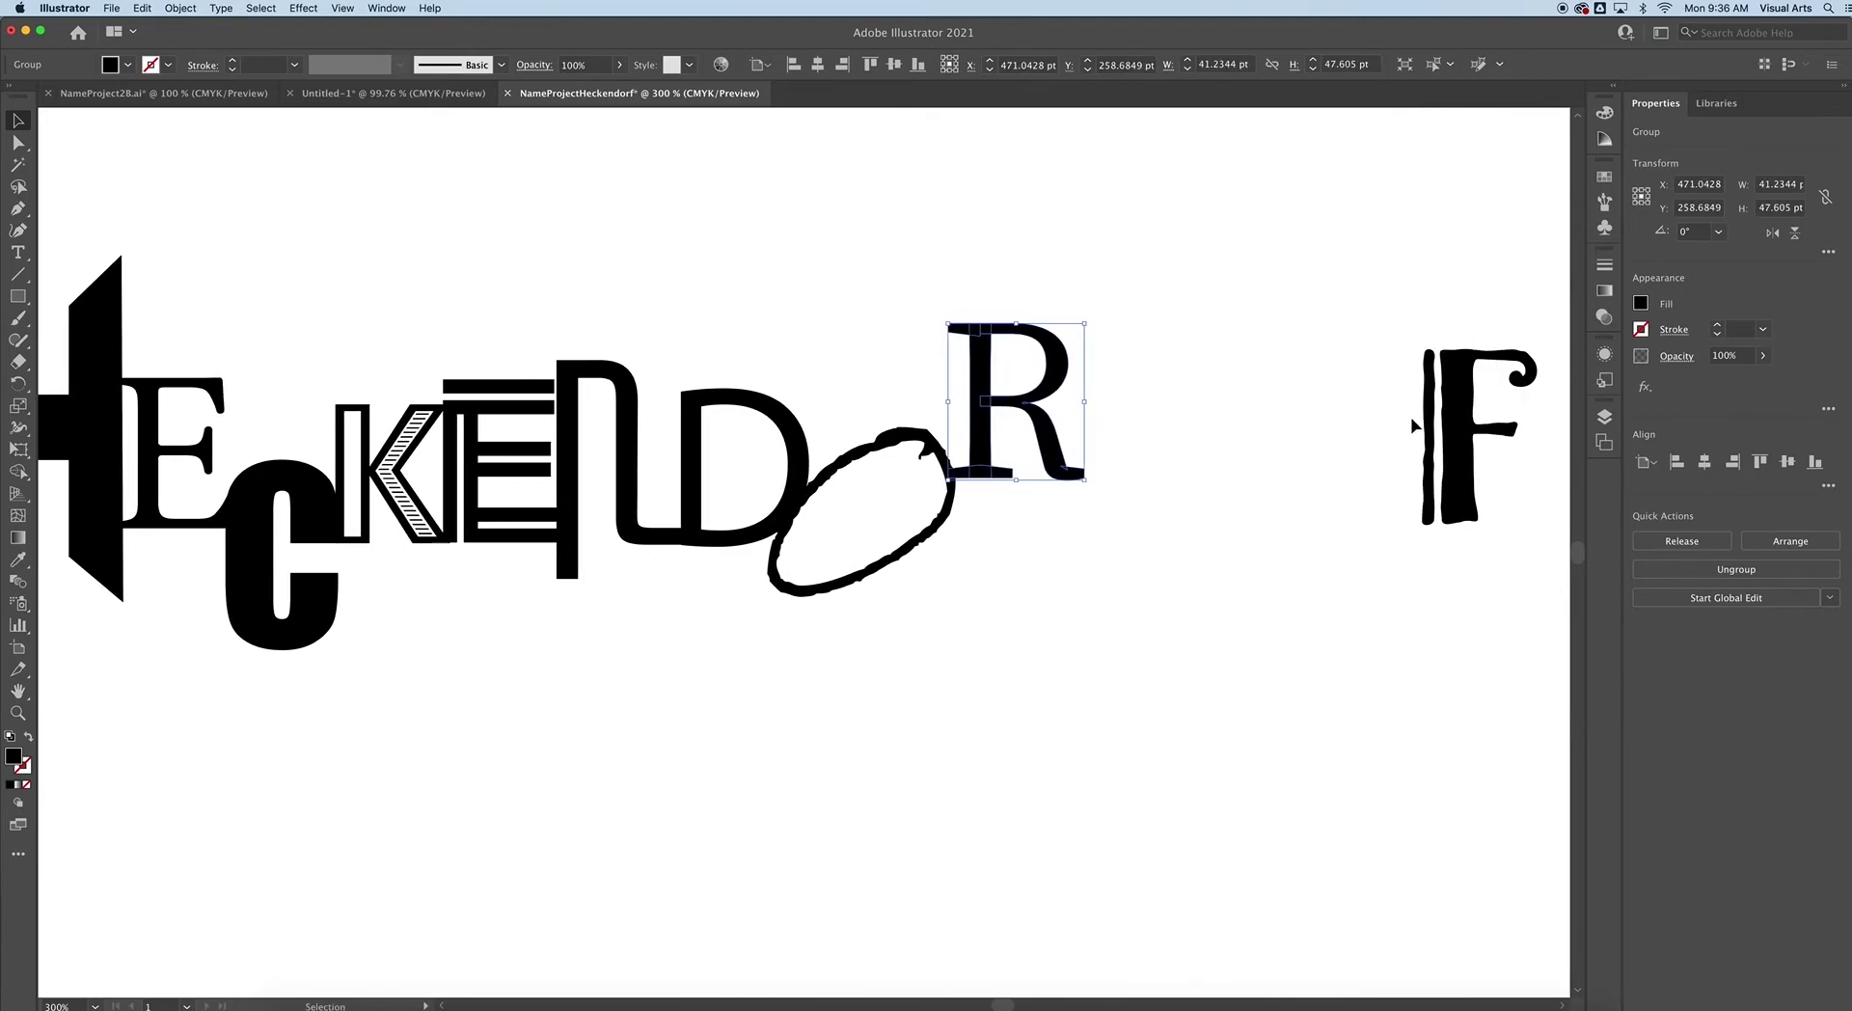
drag(1418, 414, 1087, 468)
click(1233, 453)
Zoom out to the full artboard, select all the letters, and scale them up from the top-right corner.
scroll(1237, 449, left, 6)
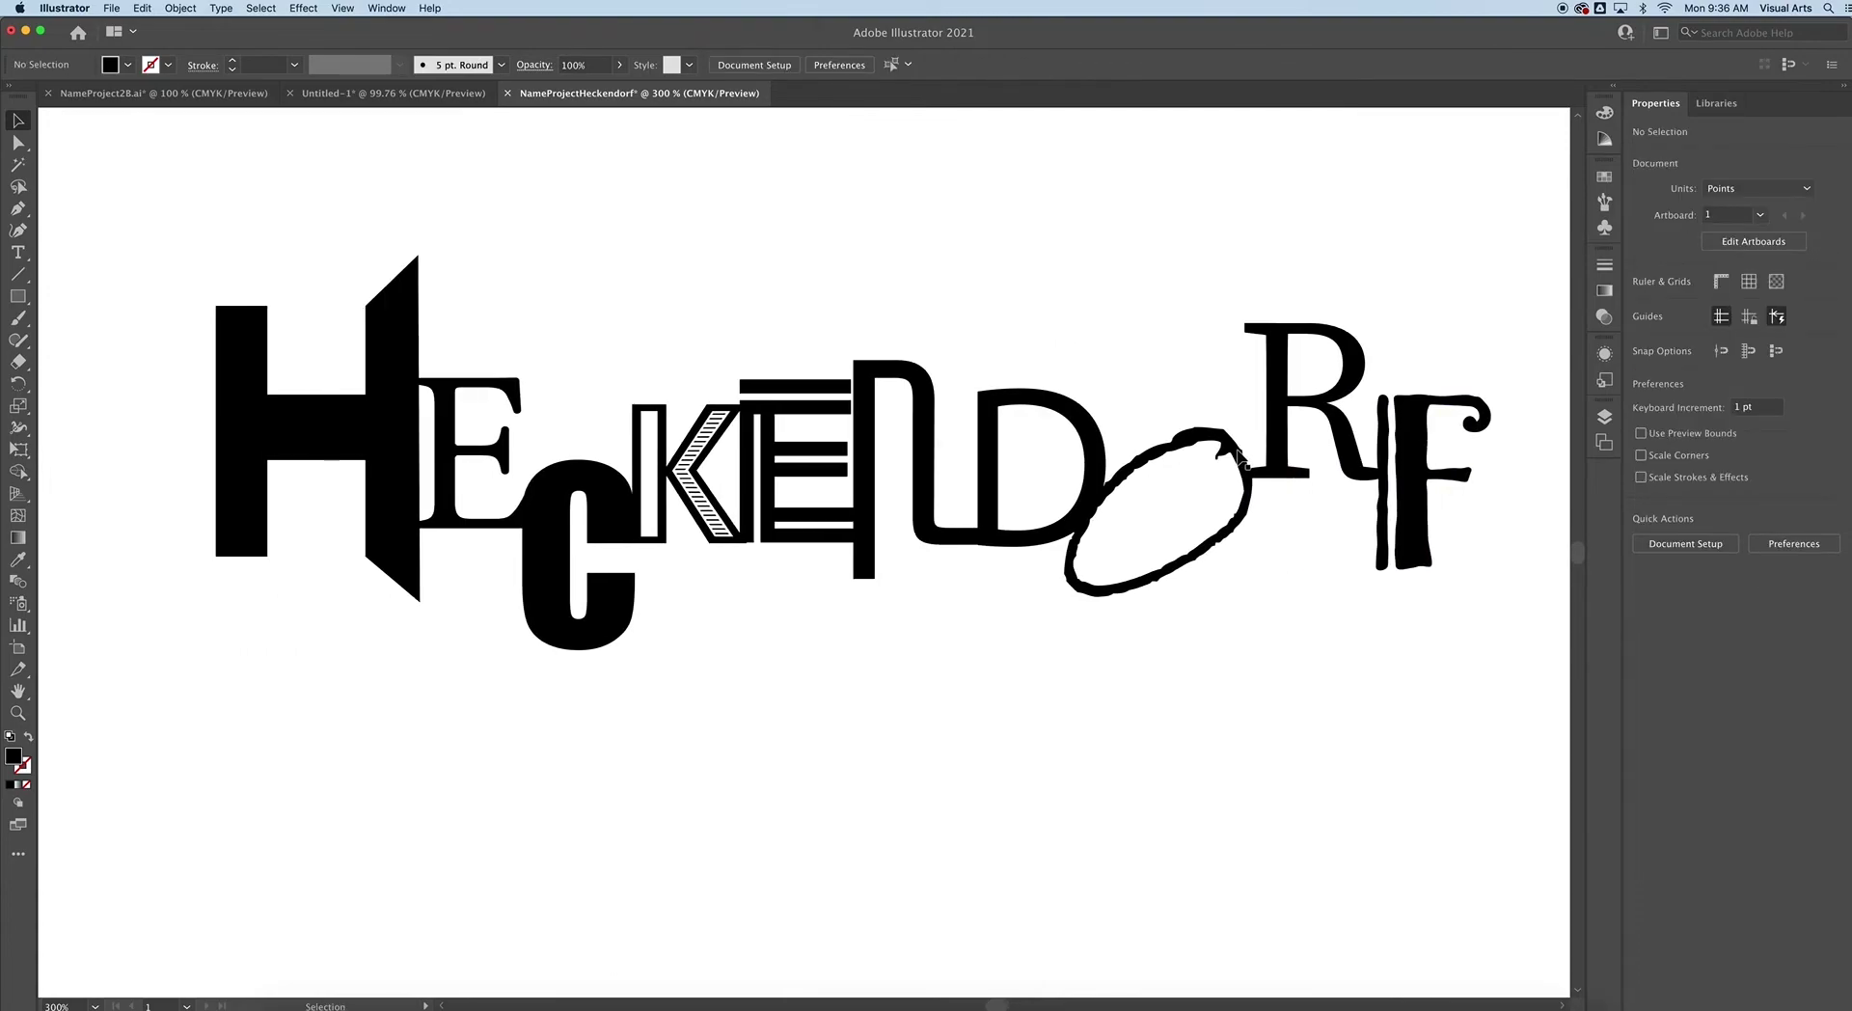
key(super+minus)
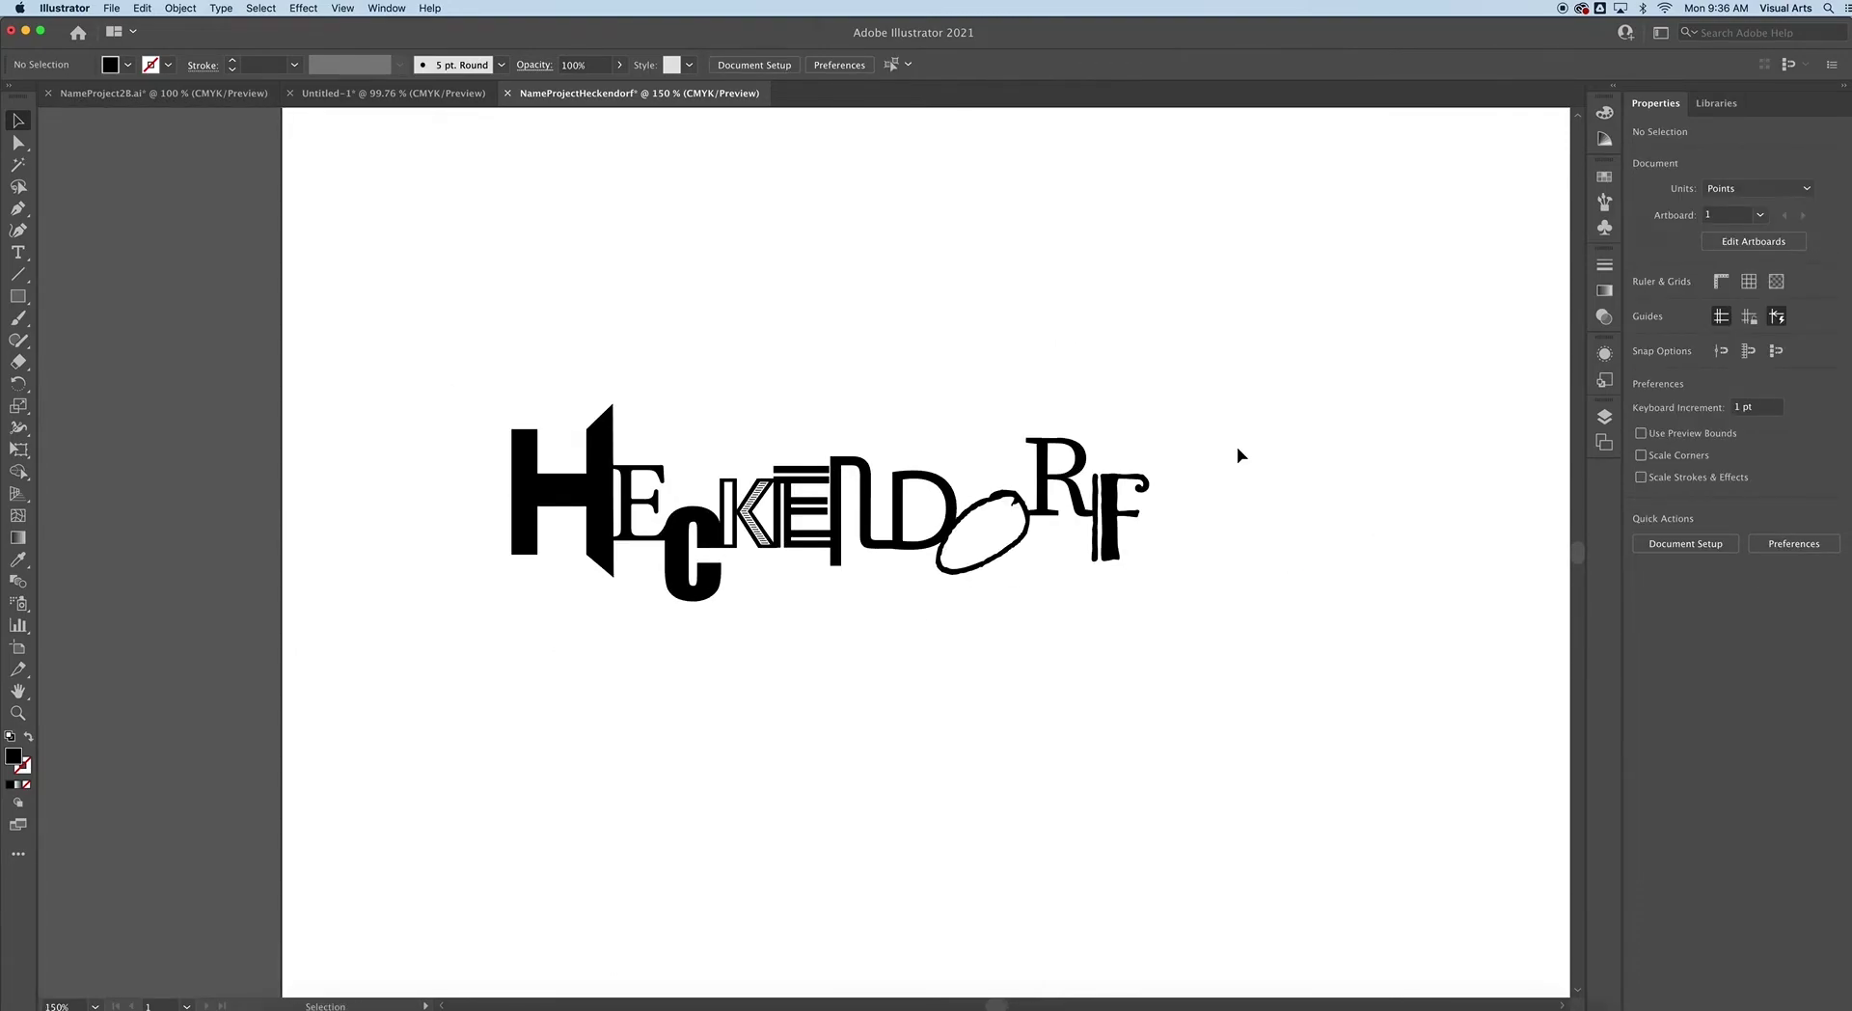
key(super+minus)
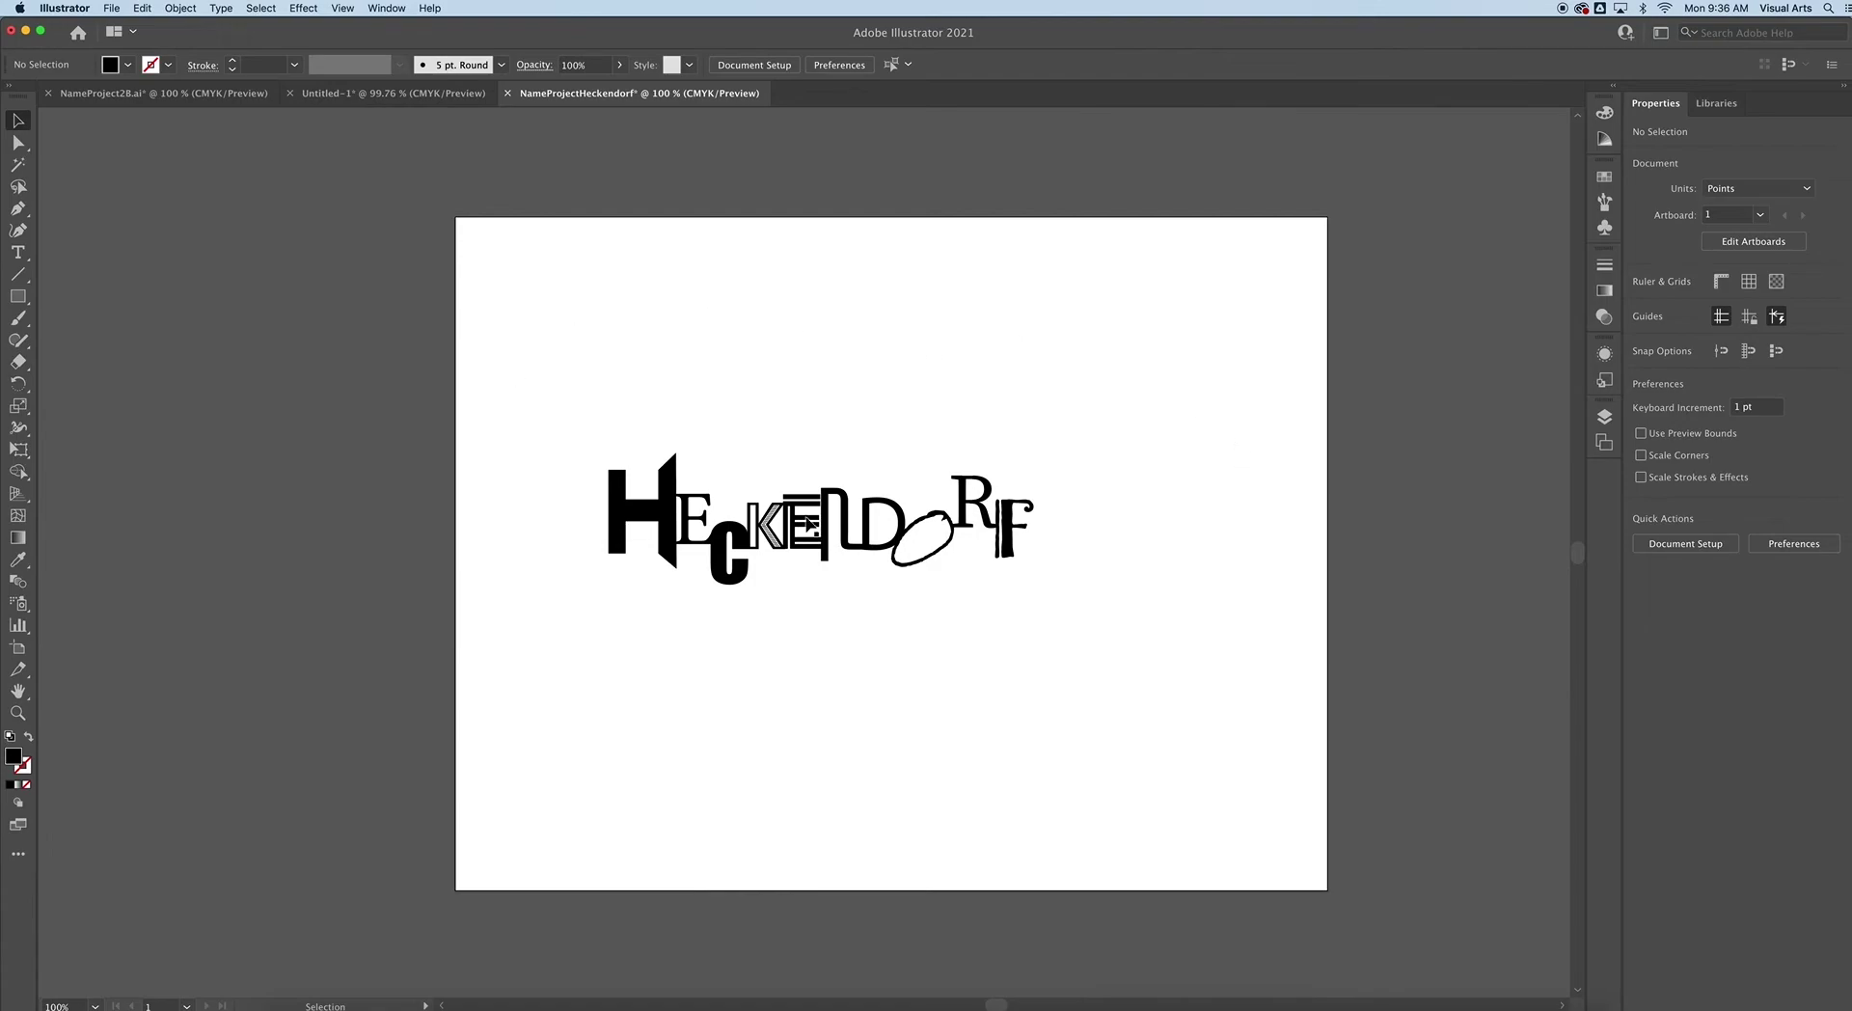
drag(513, 391, 839, 559)
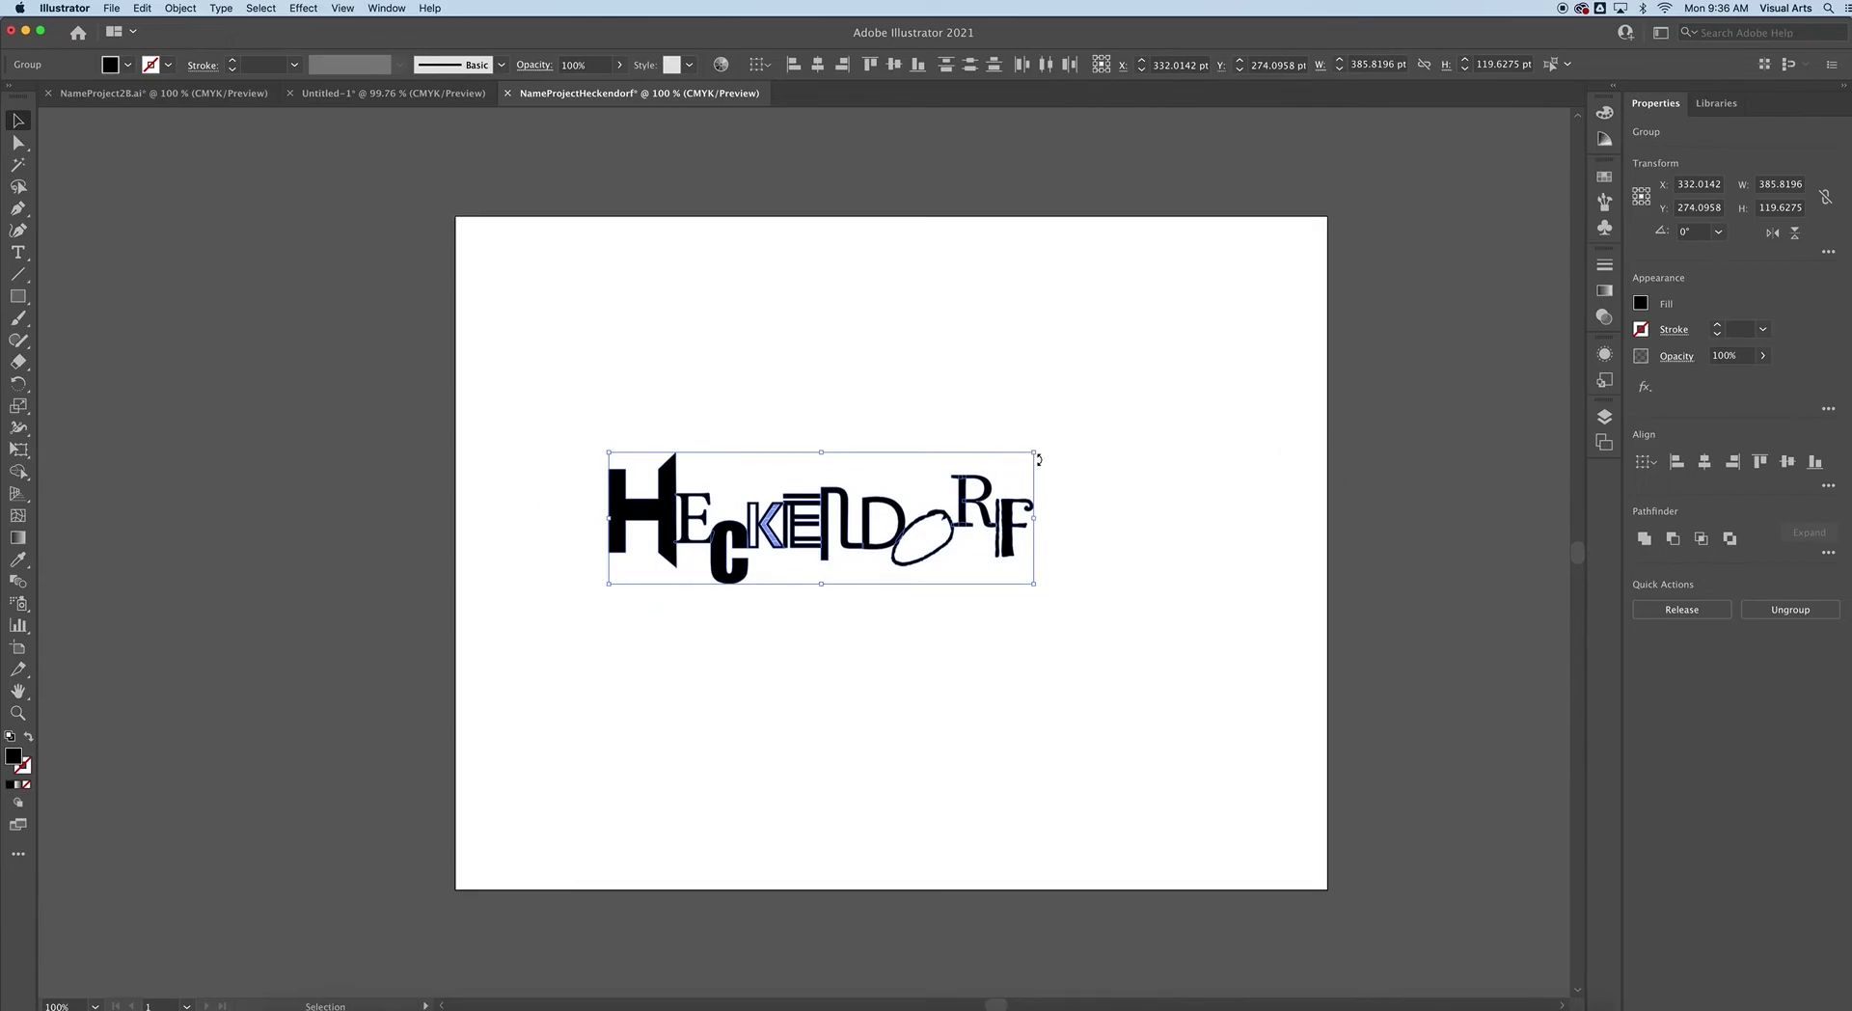
drag(1039, 459, 1259, 413)
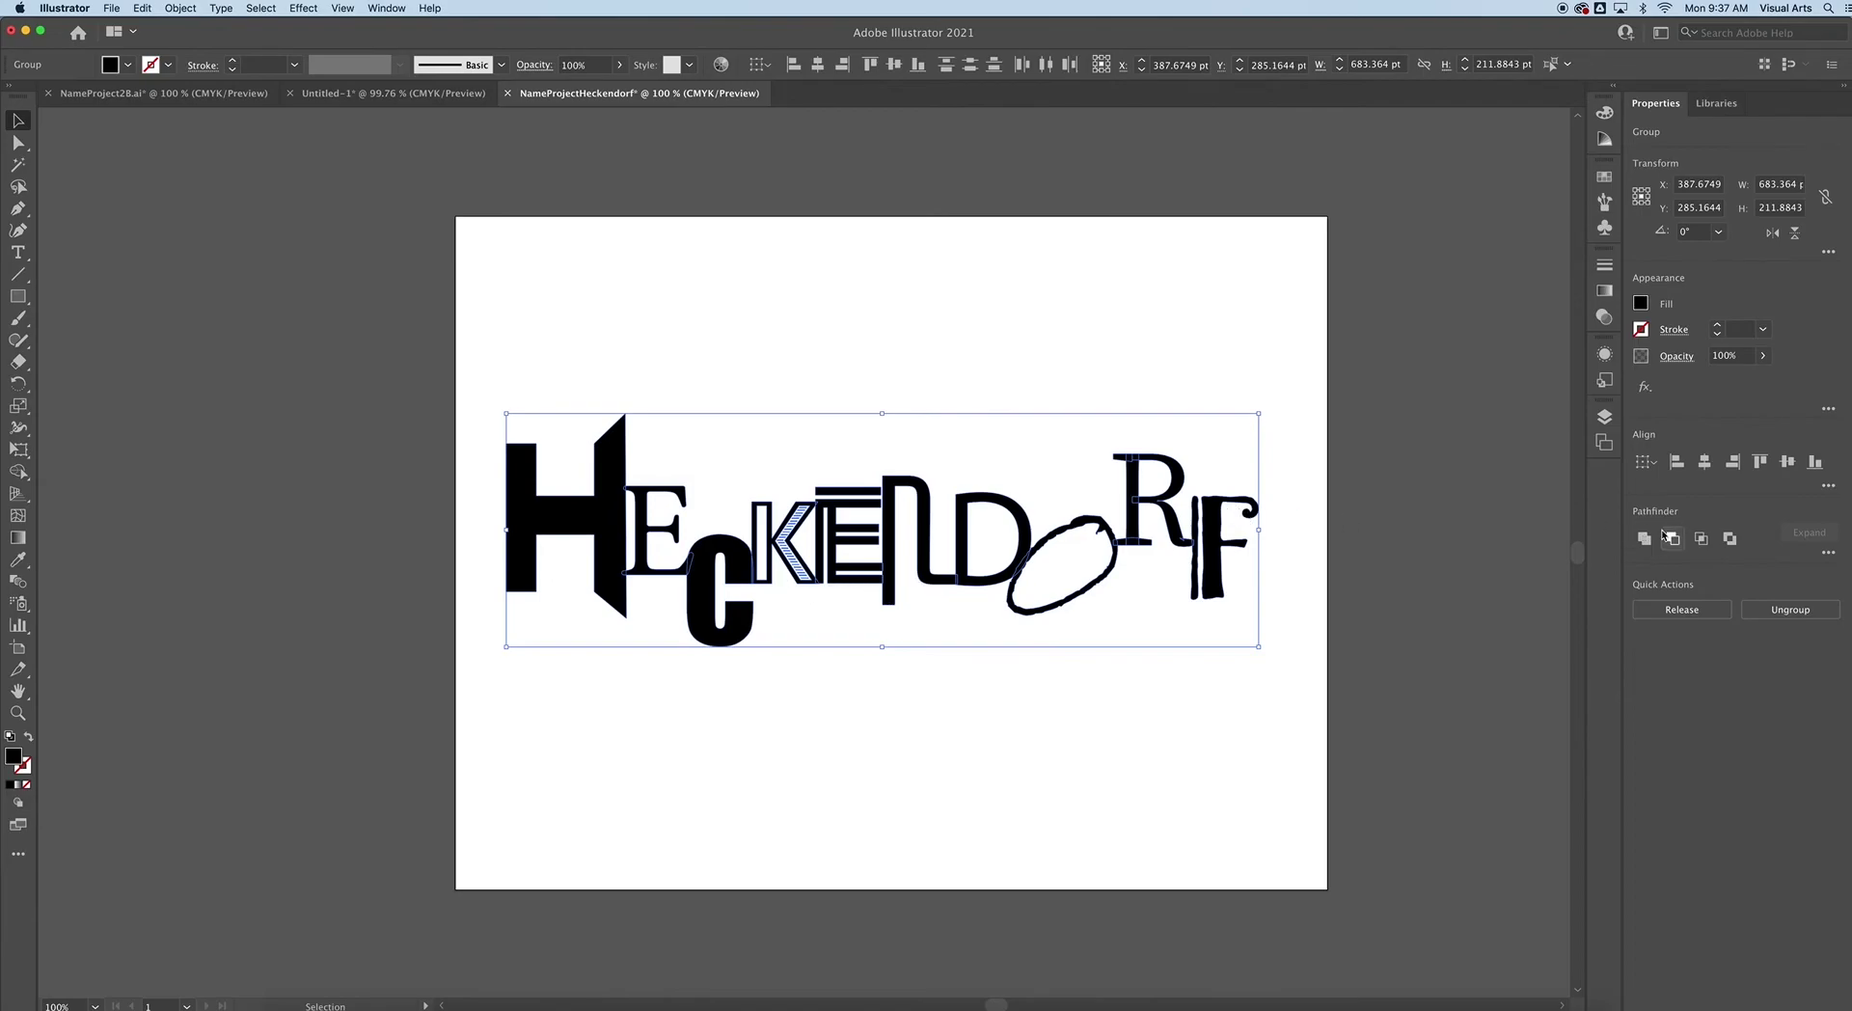
Show the Pathfinder panel and unite all the letters into one shape.
click(386, 8)
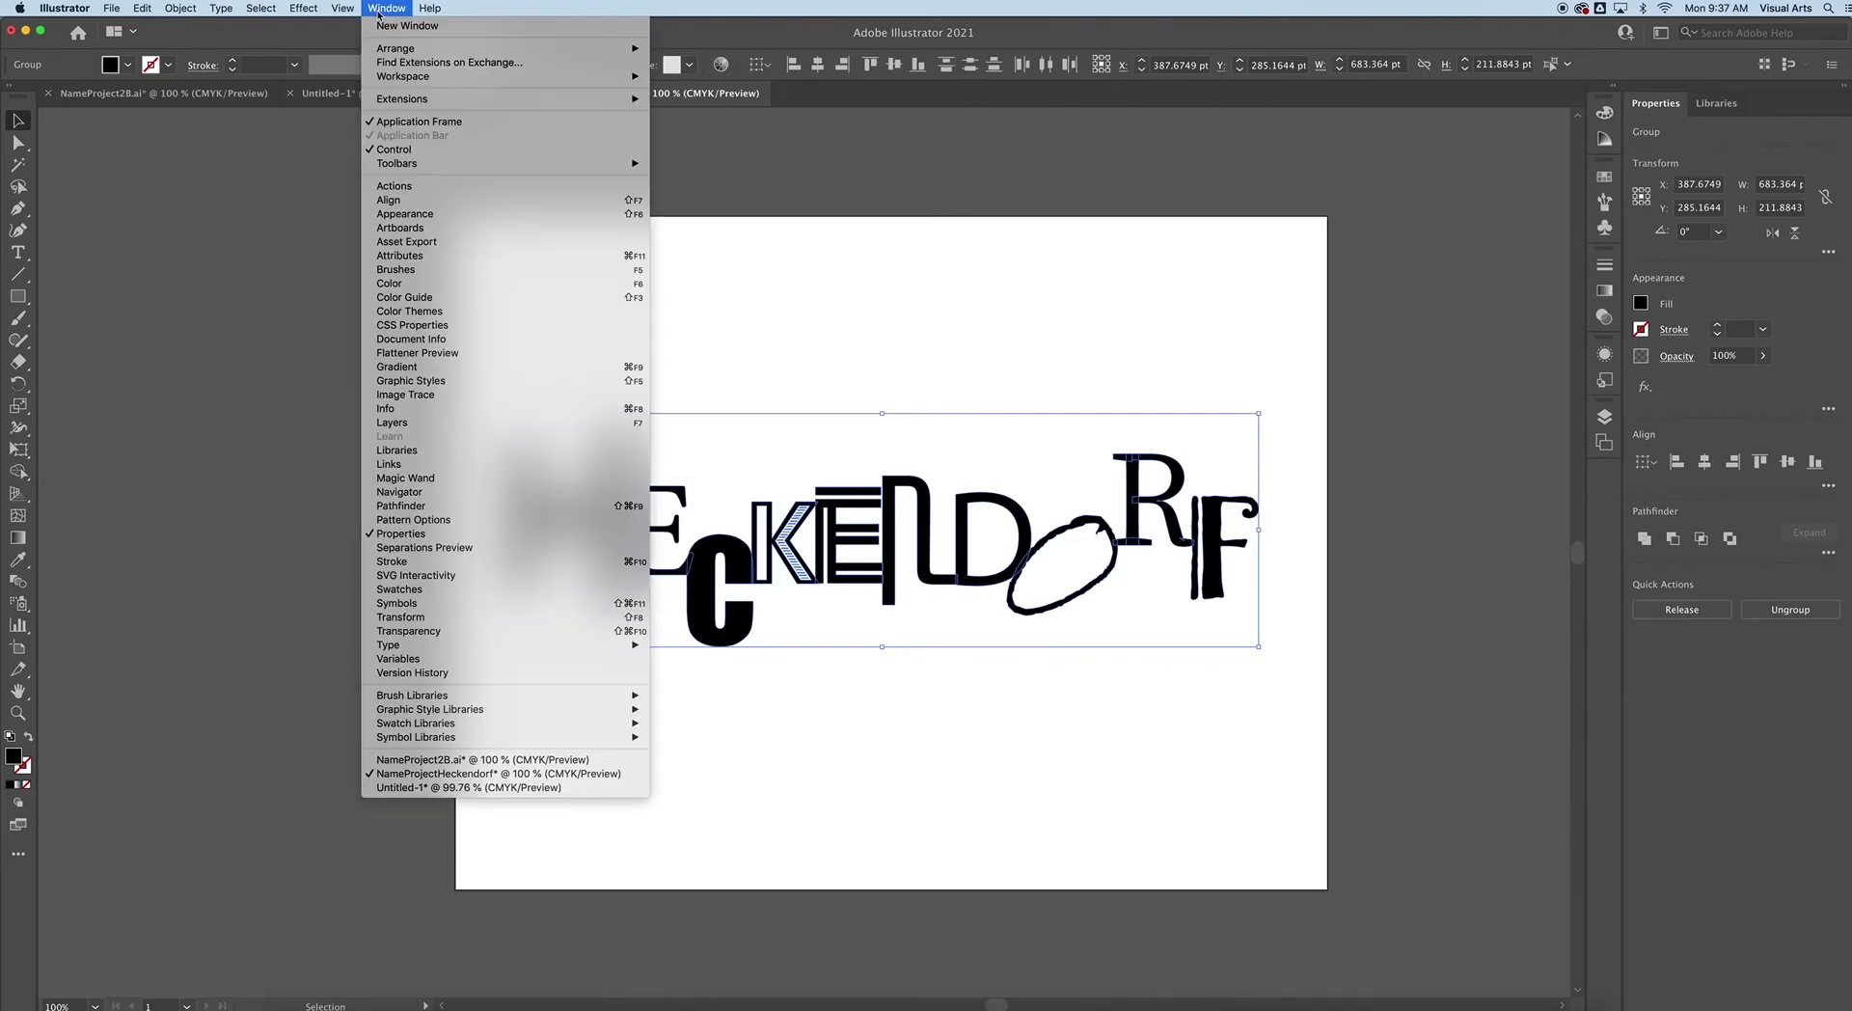
click(400, 509)
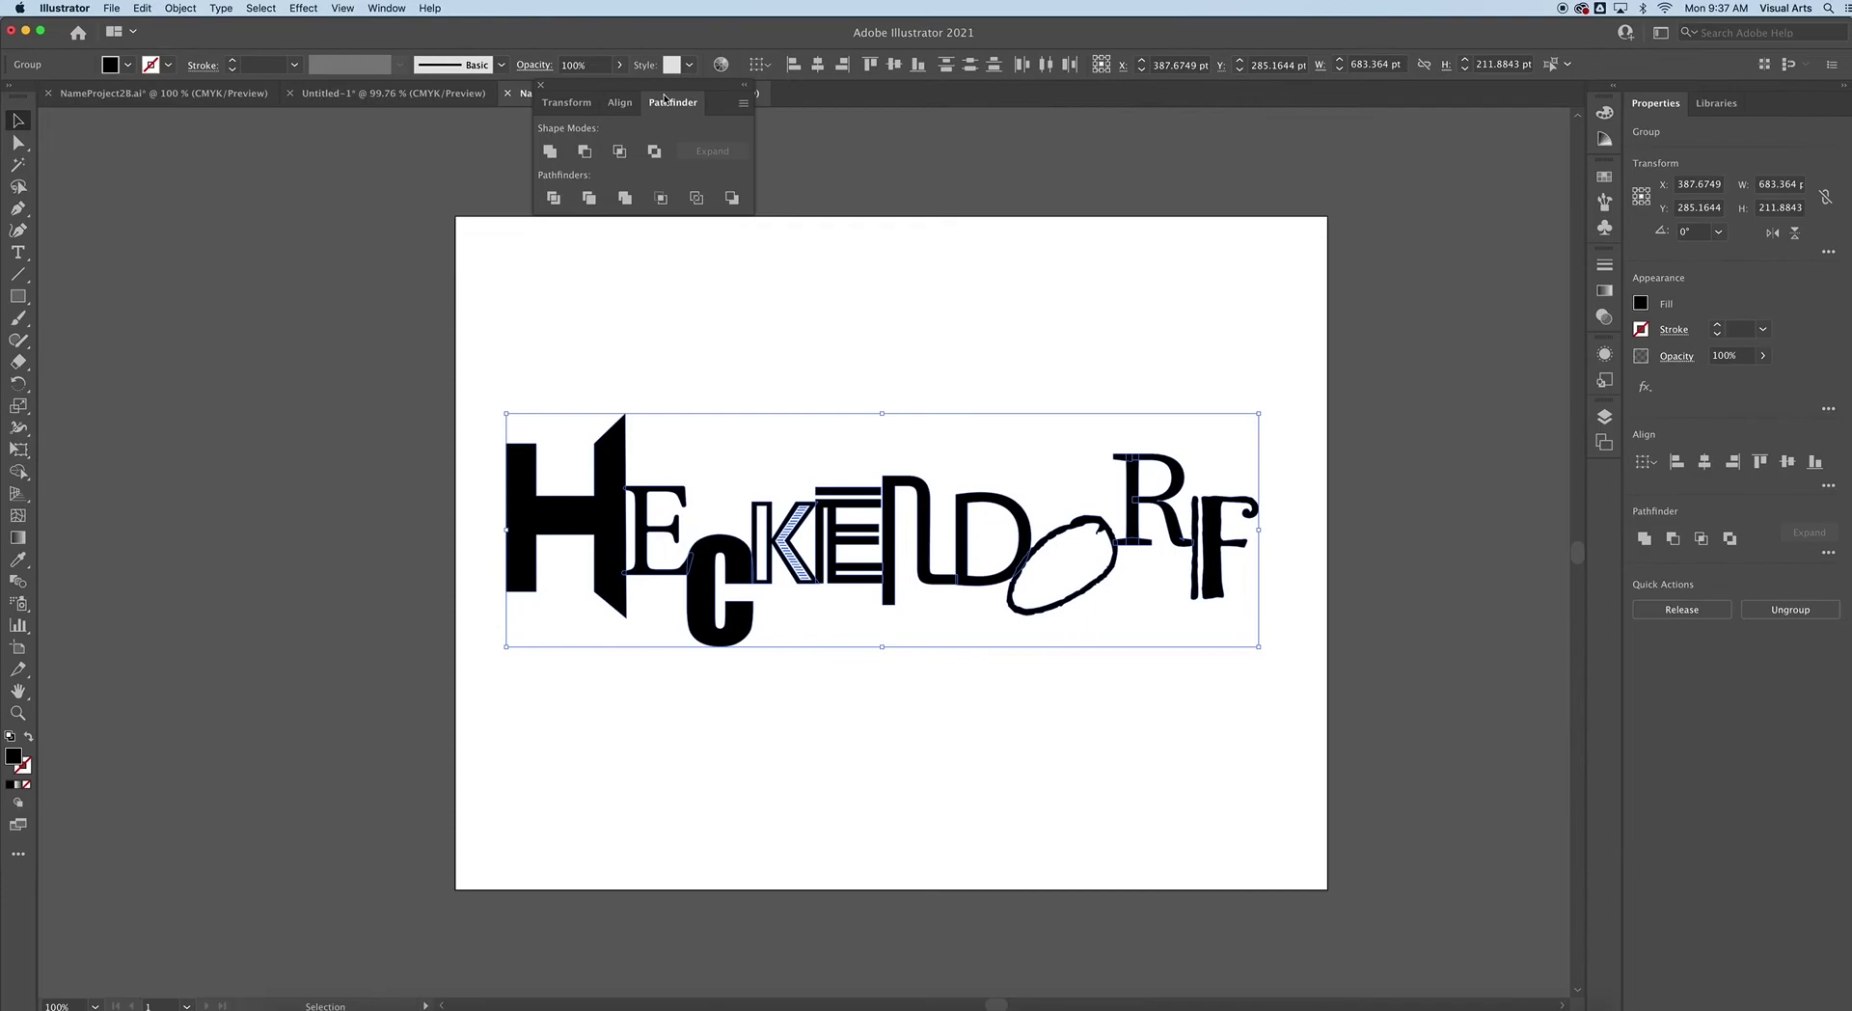
drag(665, 98, 1267, 289)
click(540, 85)
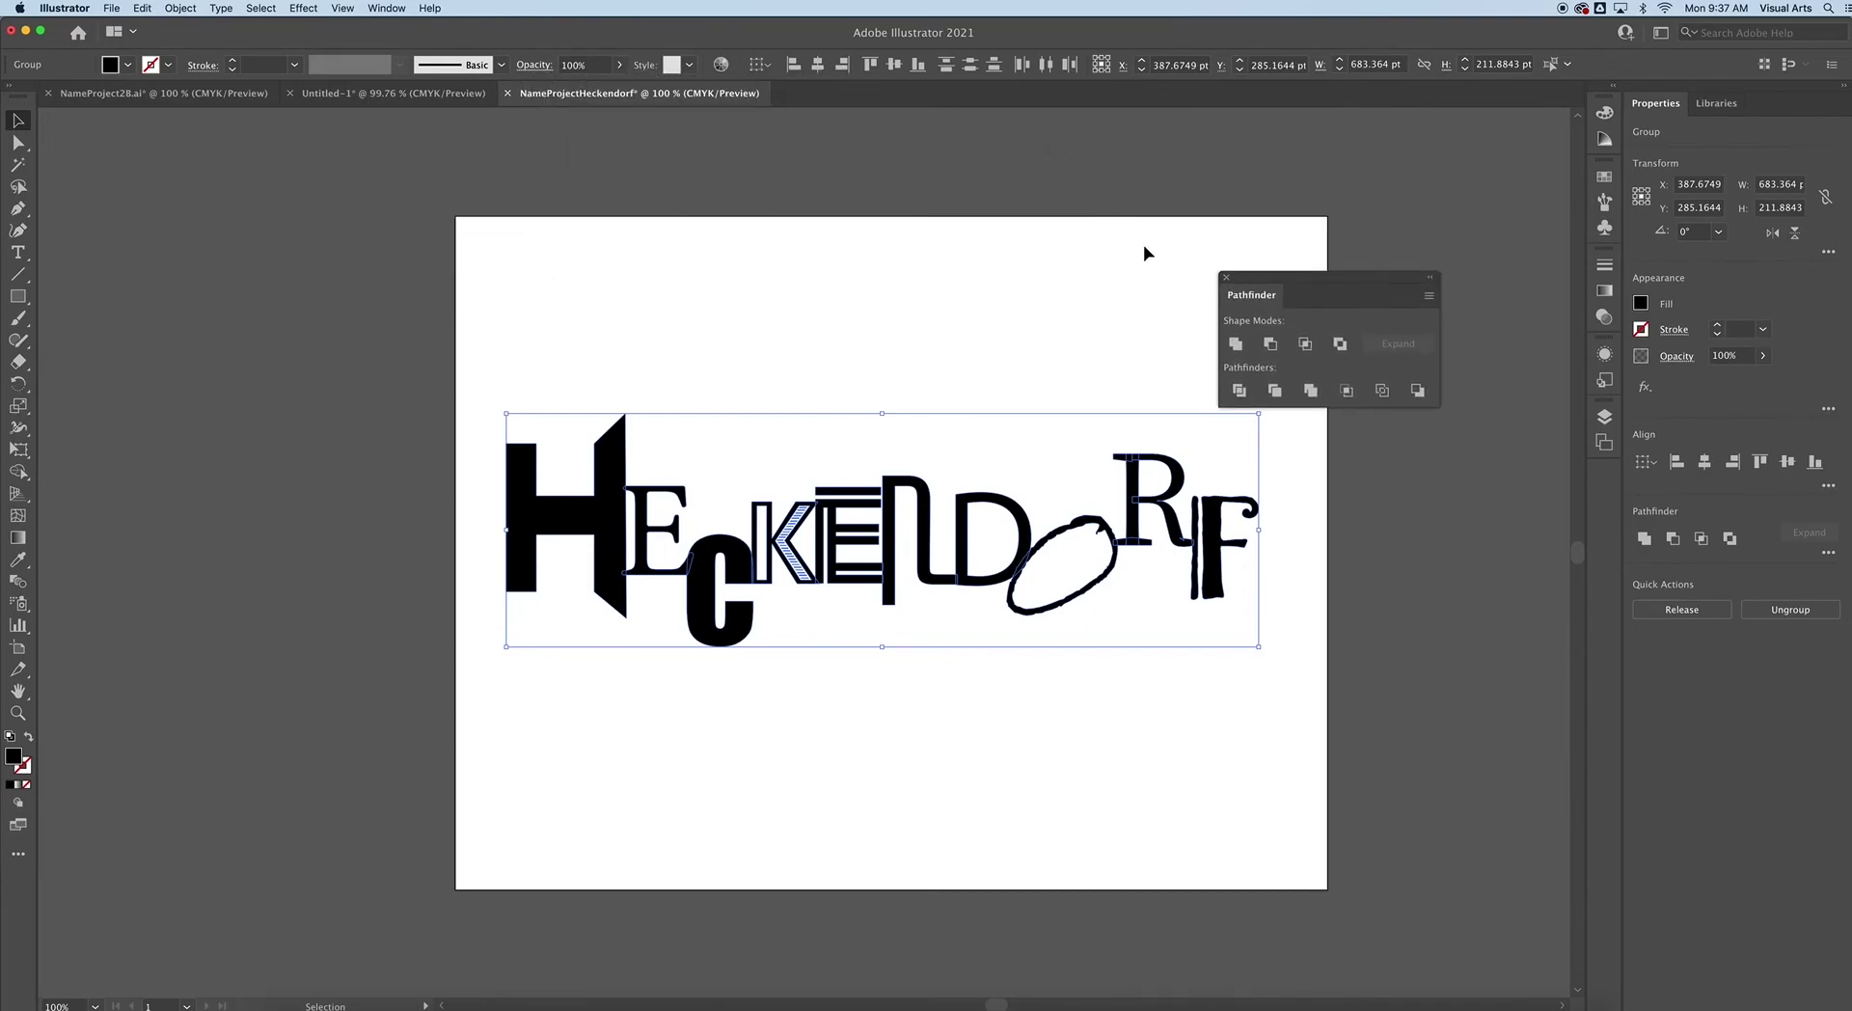
click(1236, 345)
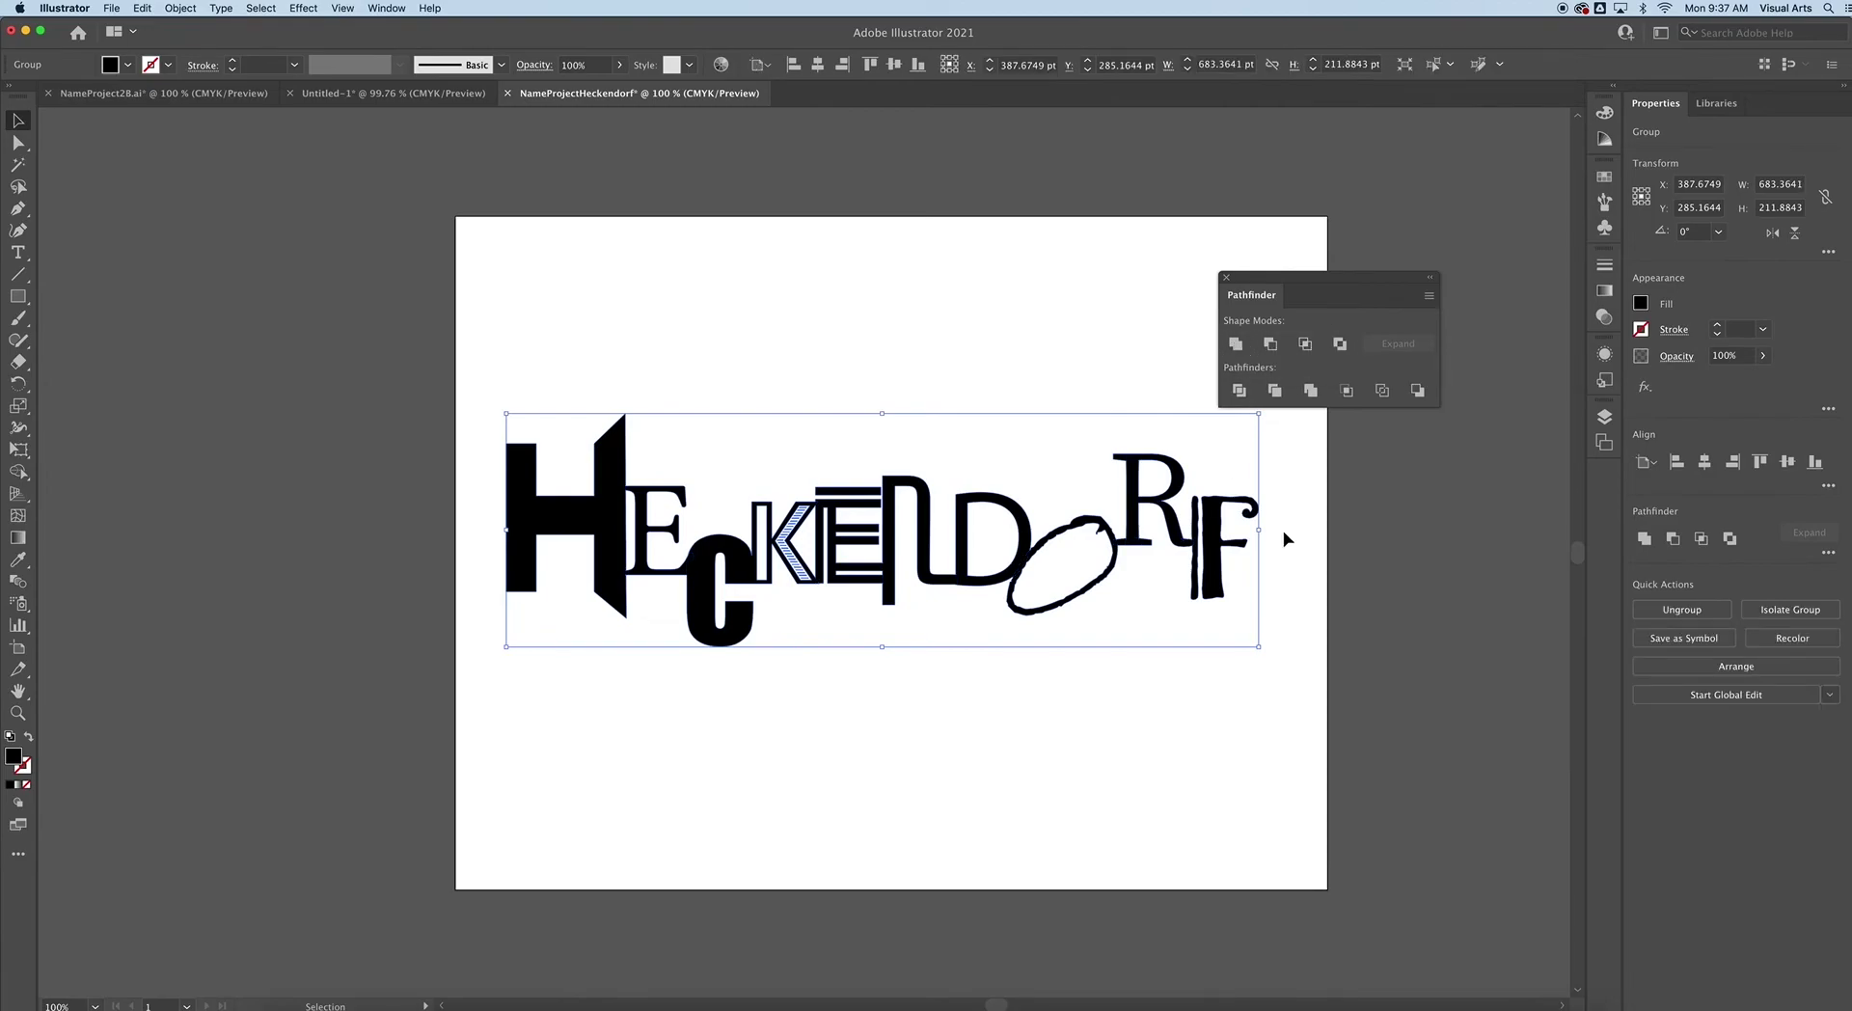
Enter the lettering group and select the F path, undoing the last change.
click(1323, 521)
click(1219, 536)
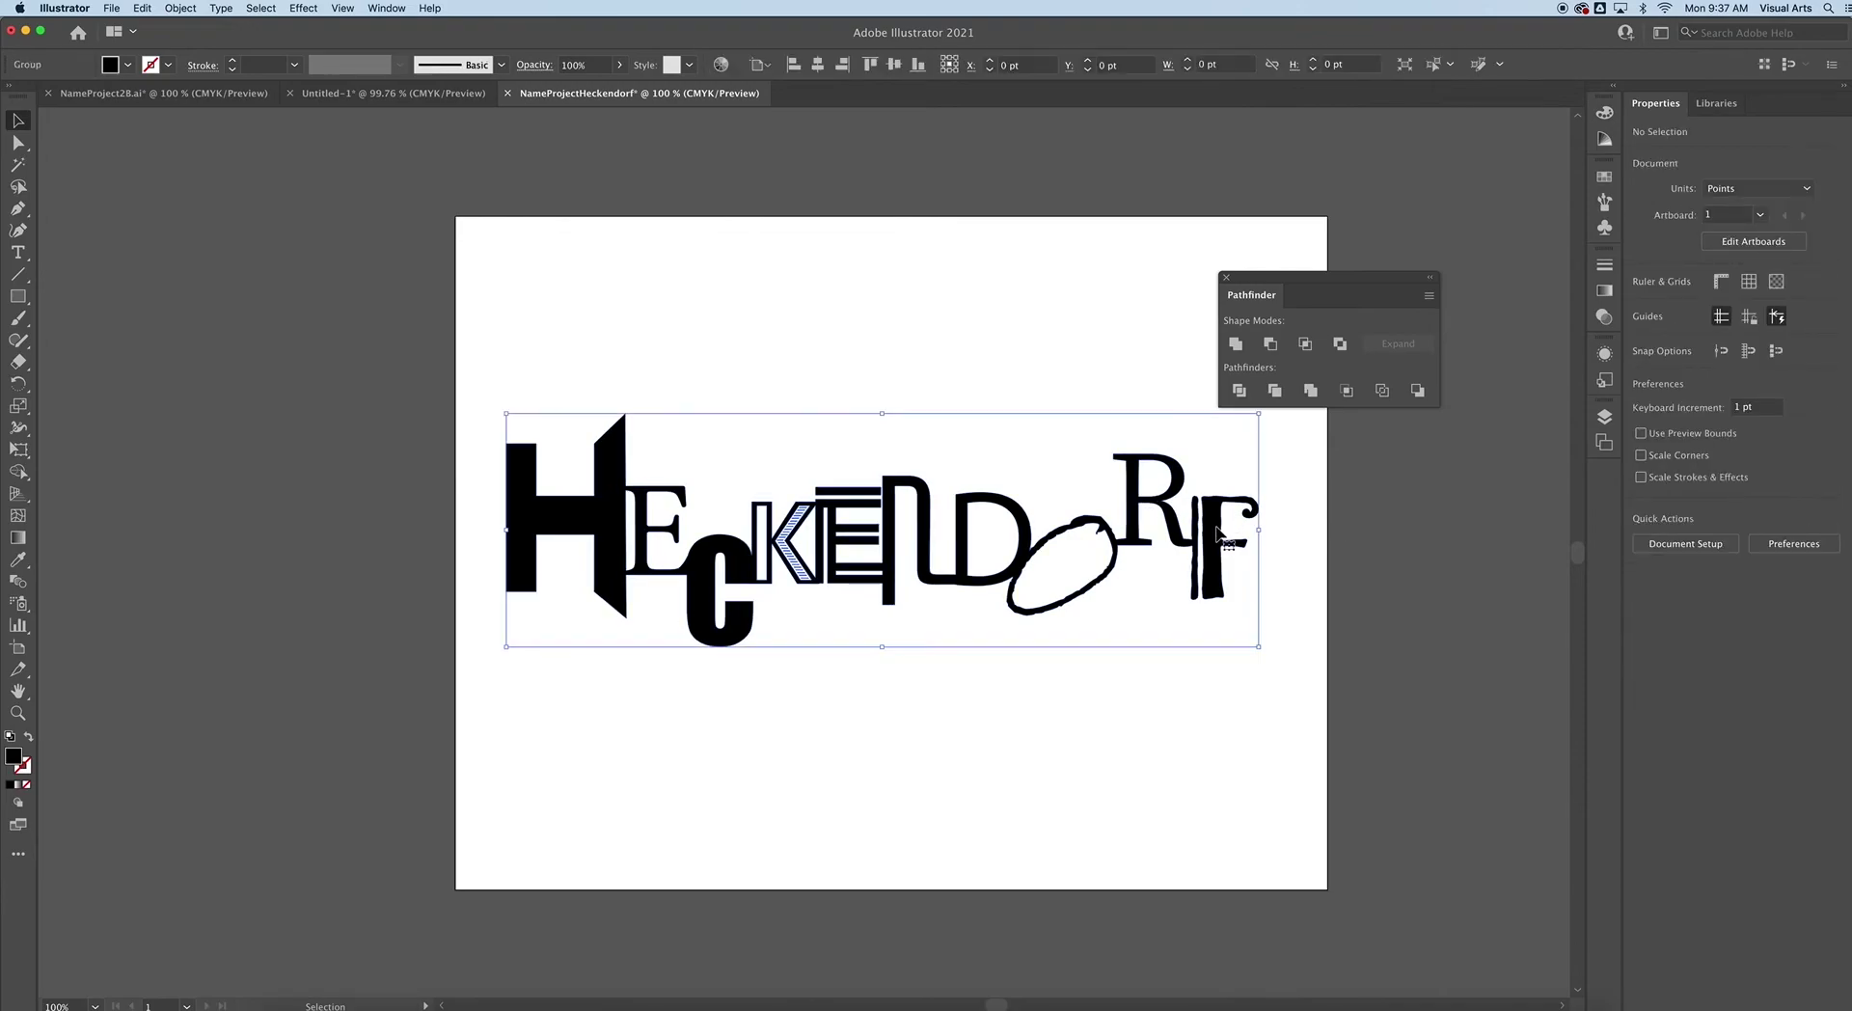
double_click(1217, 537)
key(a)
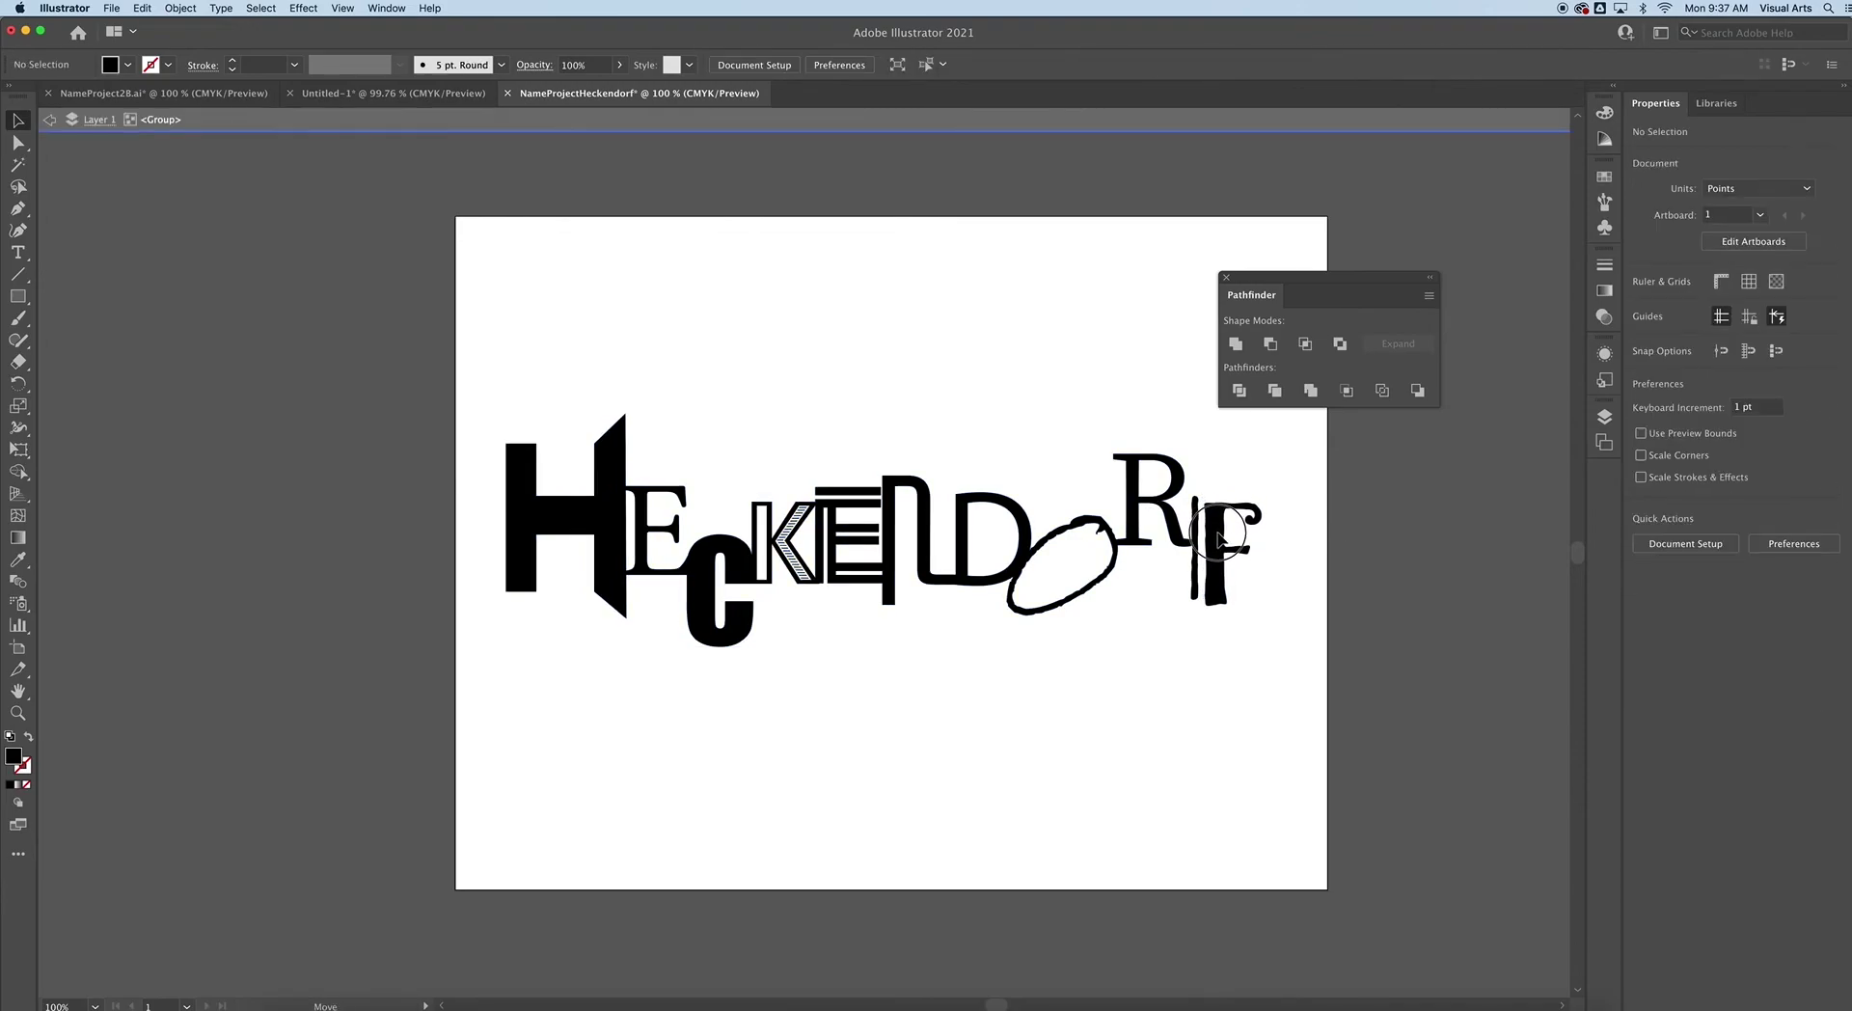
click(1219, 535)
key(v)
click(1293, 491)
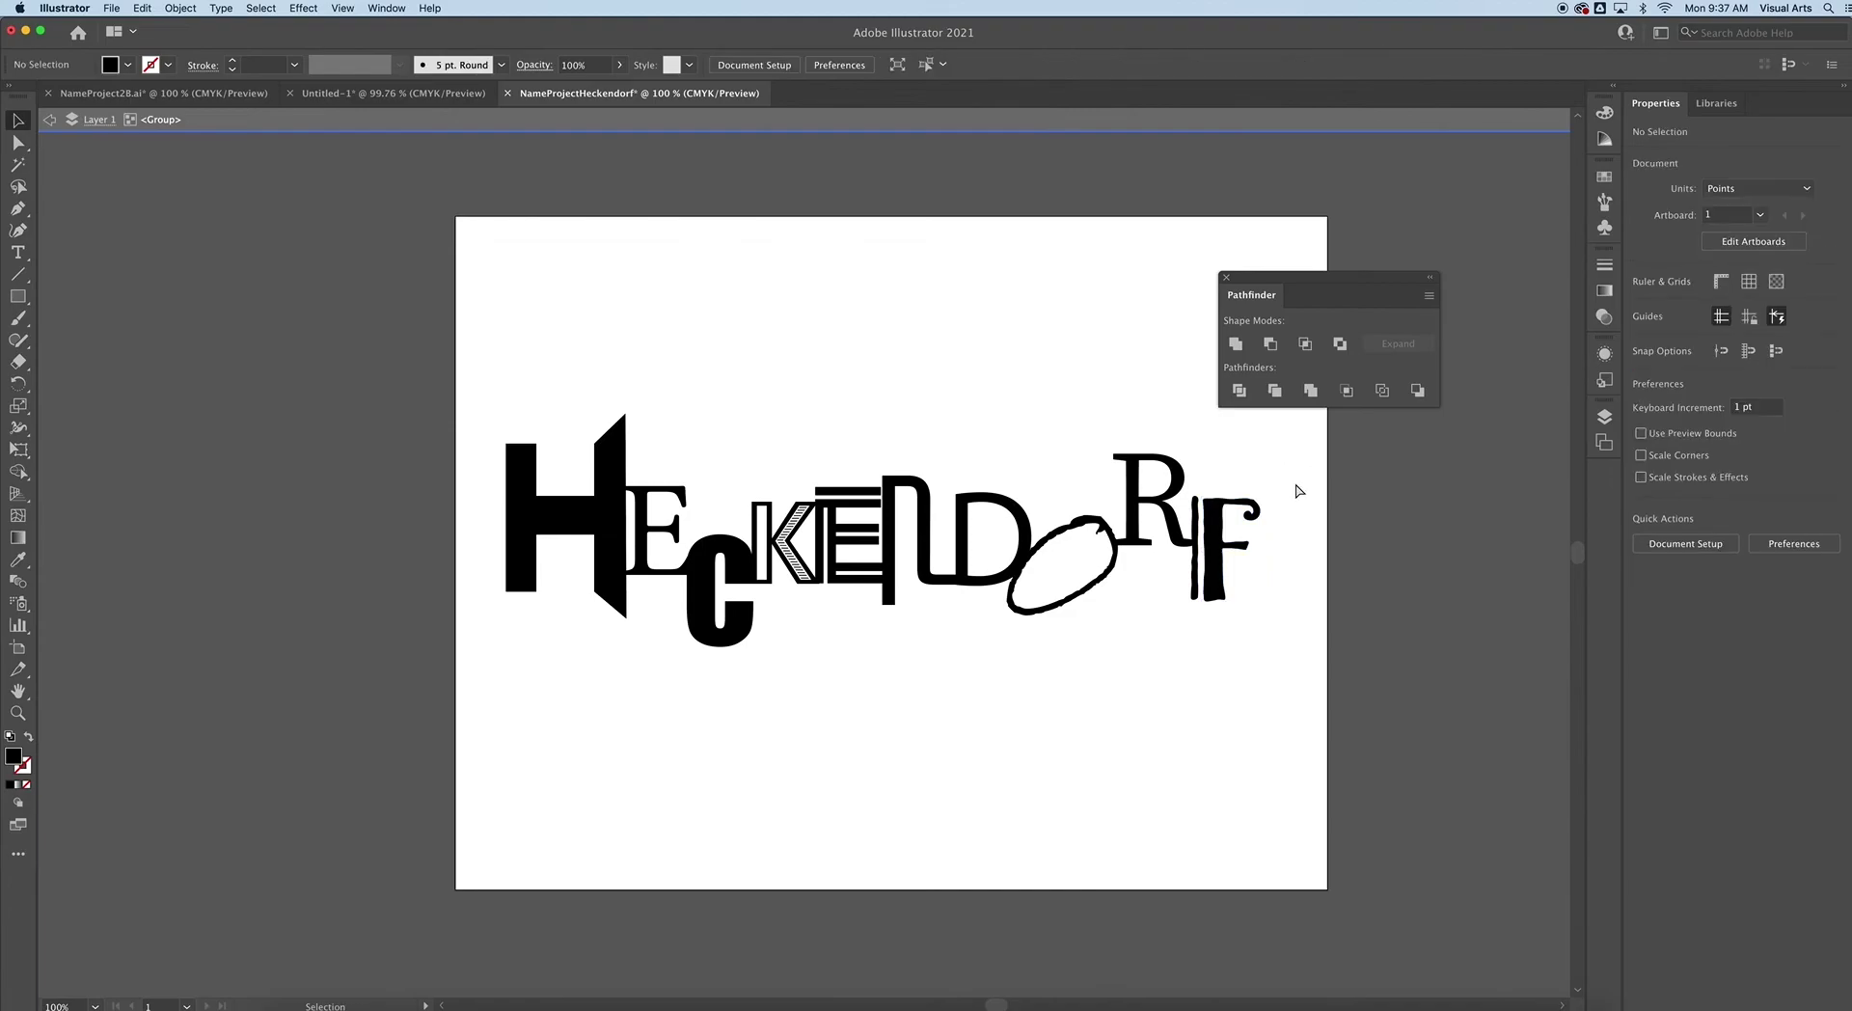
key(ctrl+z)
click(1289, 500)
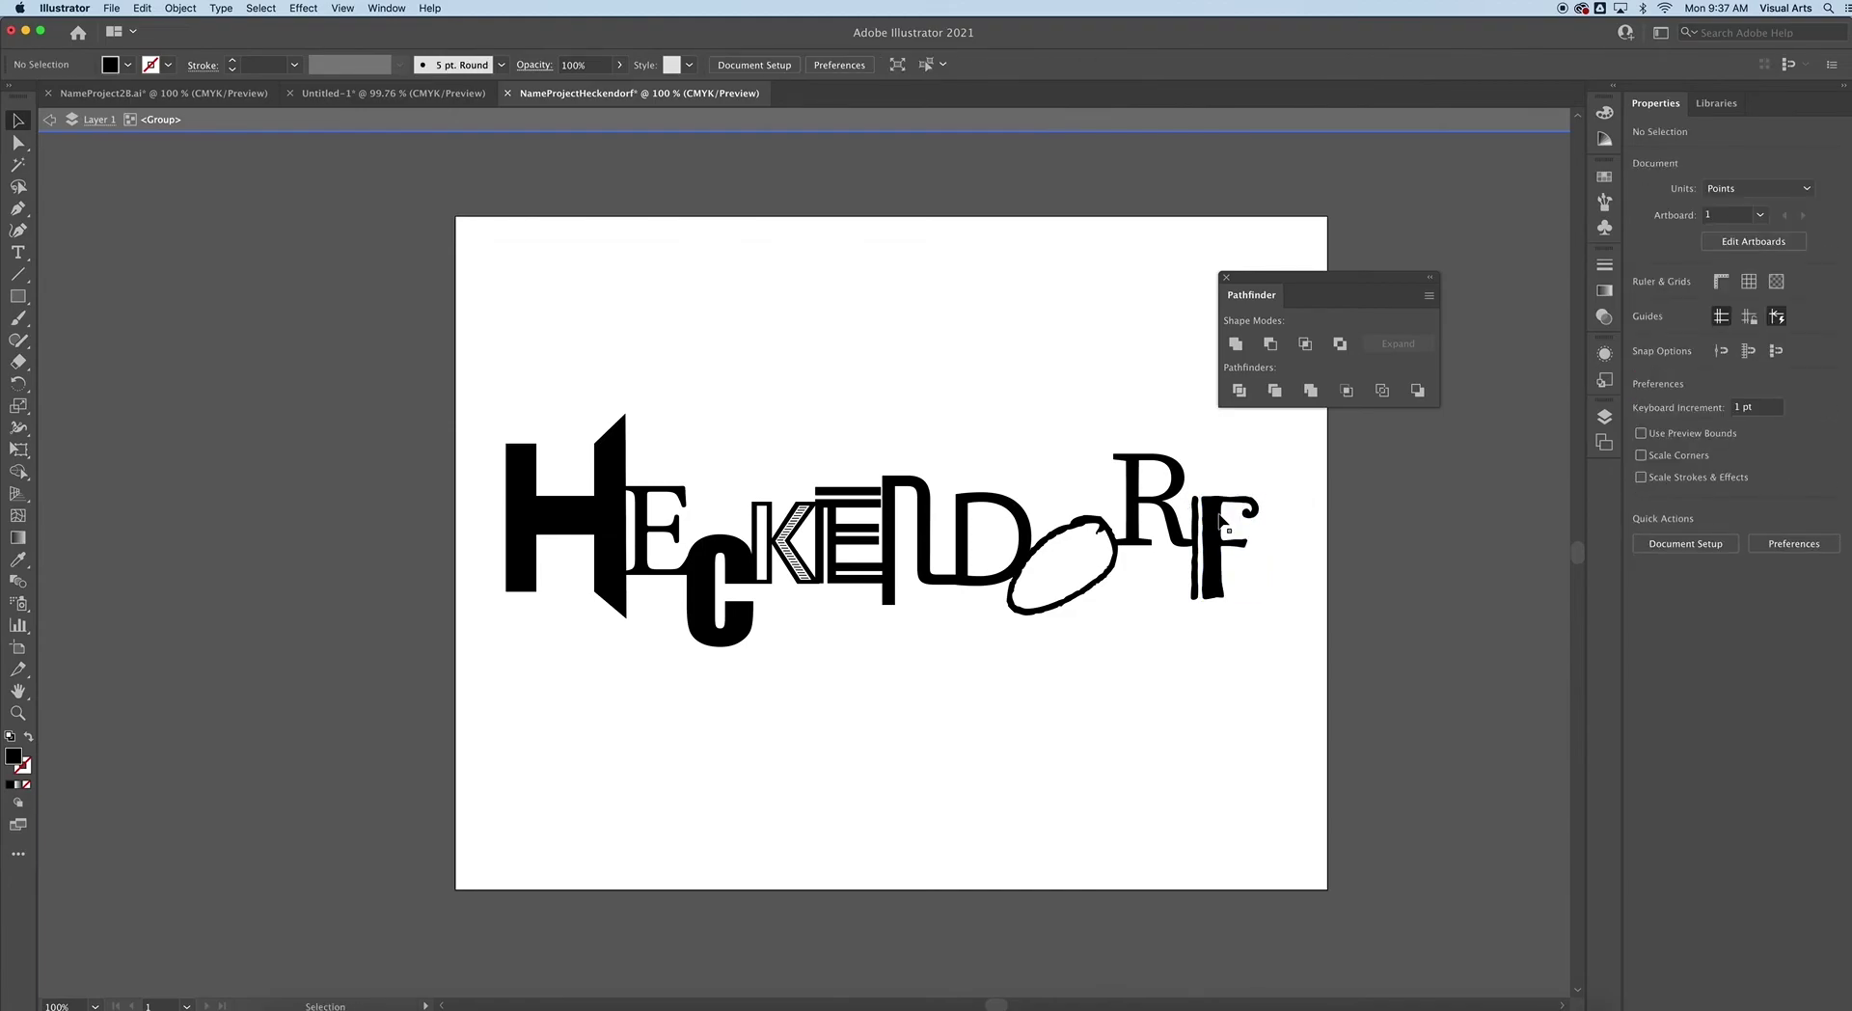
Inspect the joined letter shape, exit isolation mode, and move the word slightly upward.
double_click(1059, 530)
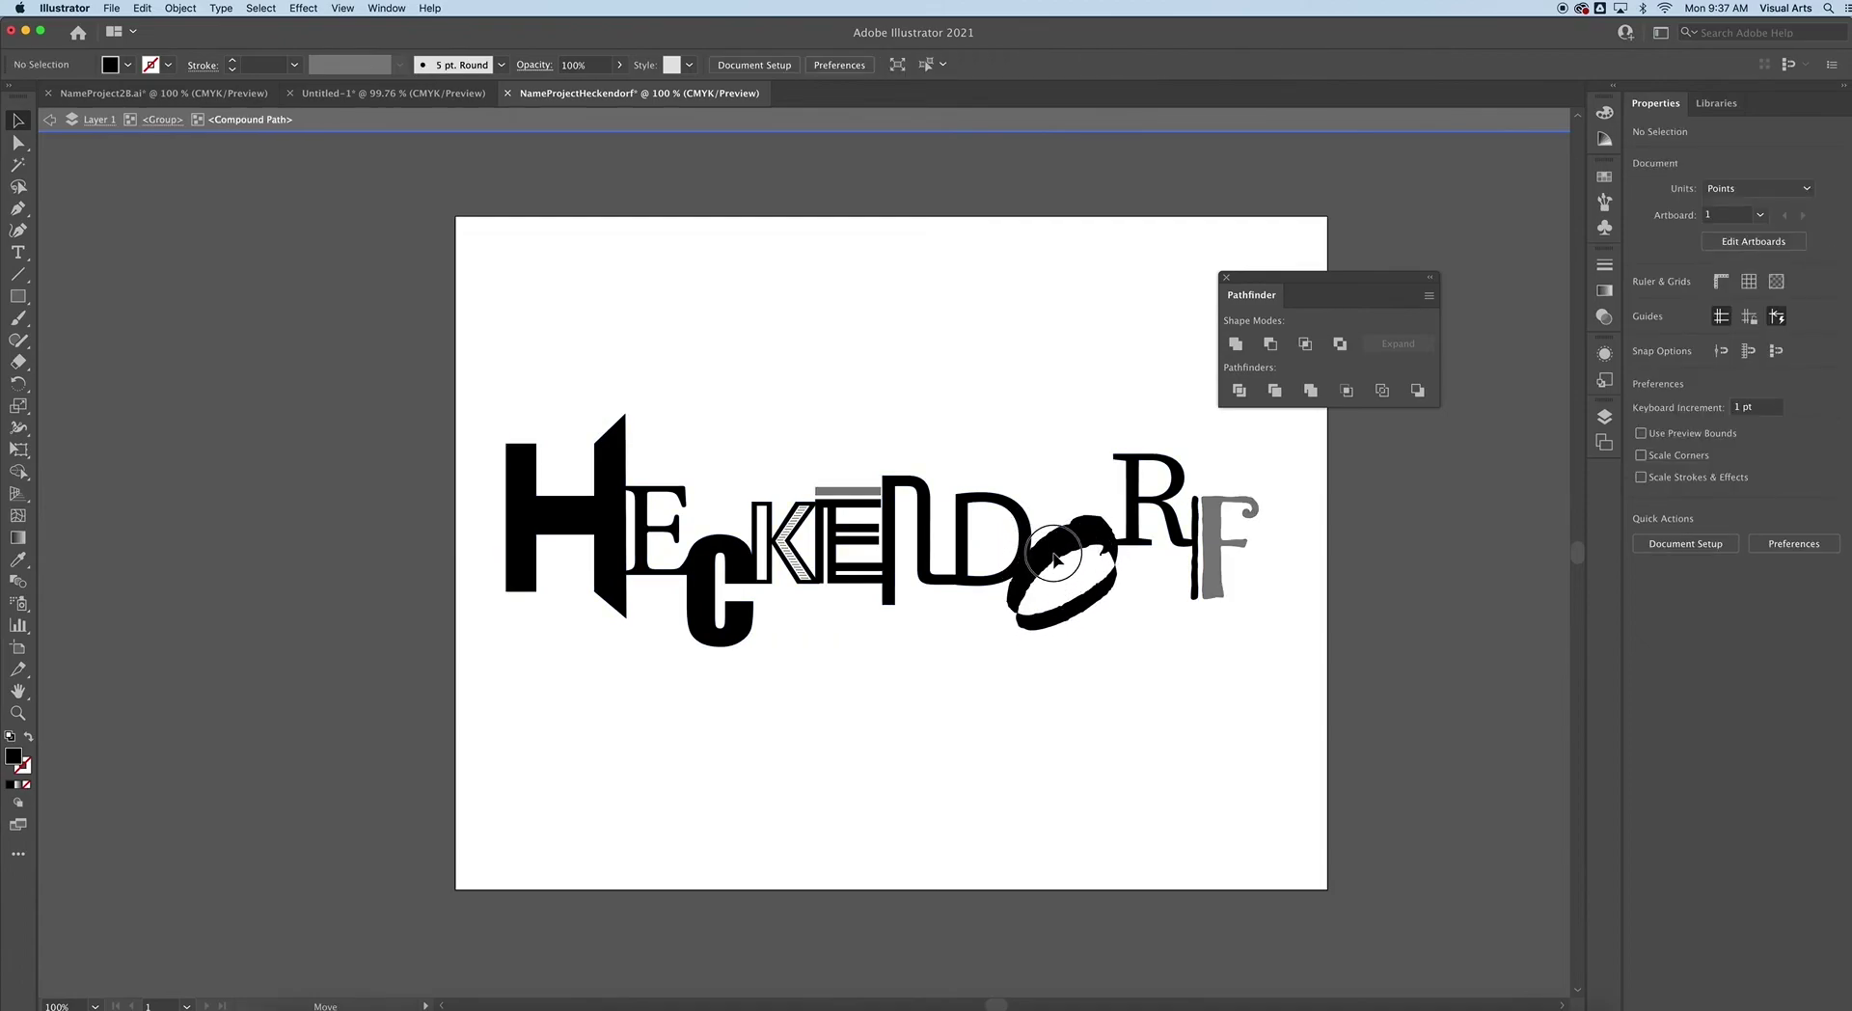
click(1051, 535)
click(1001, 445)
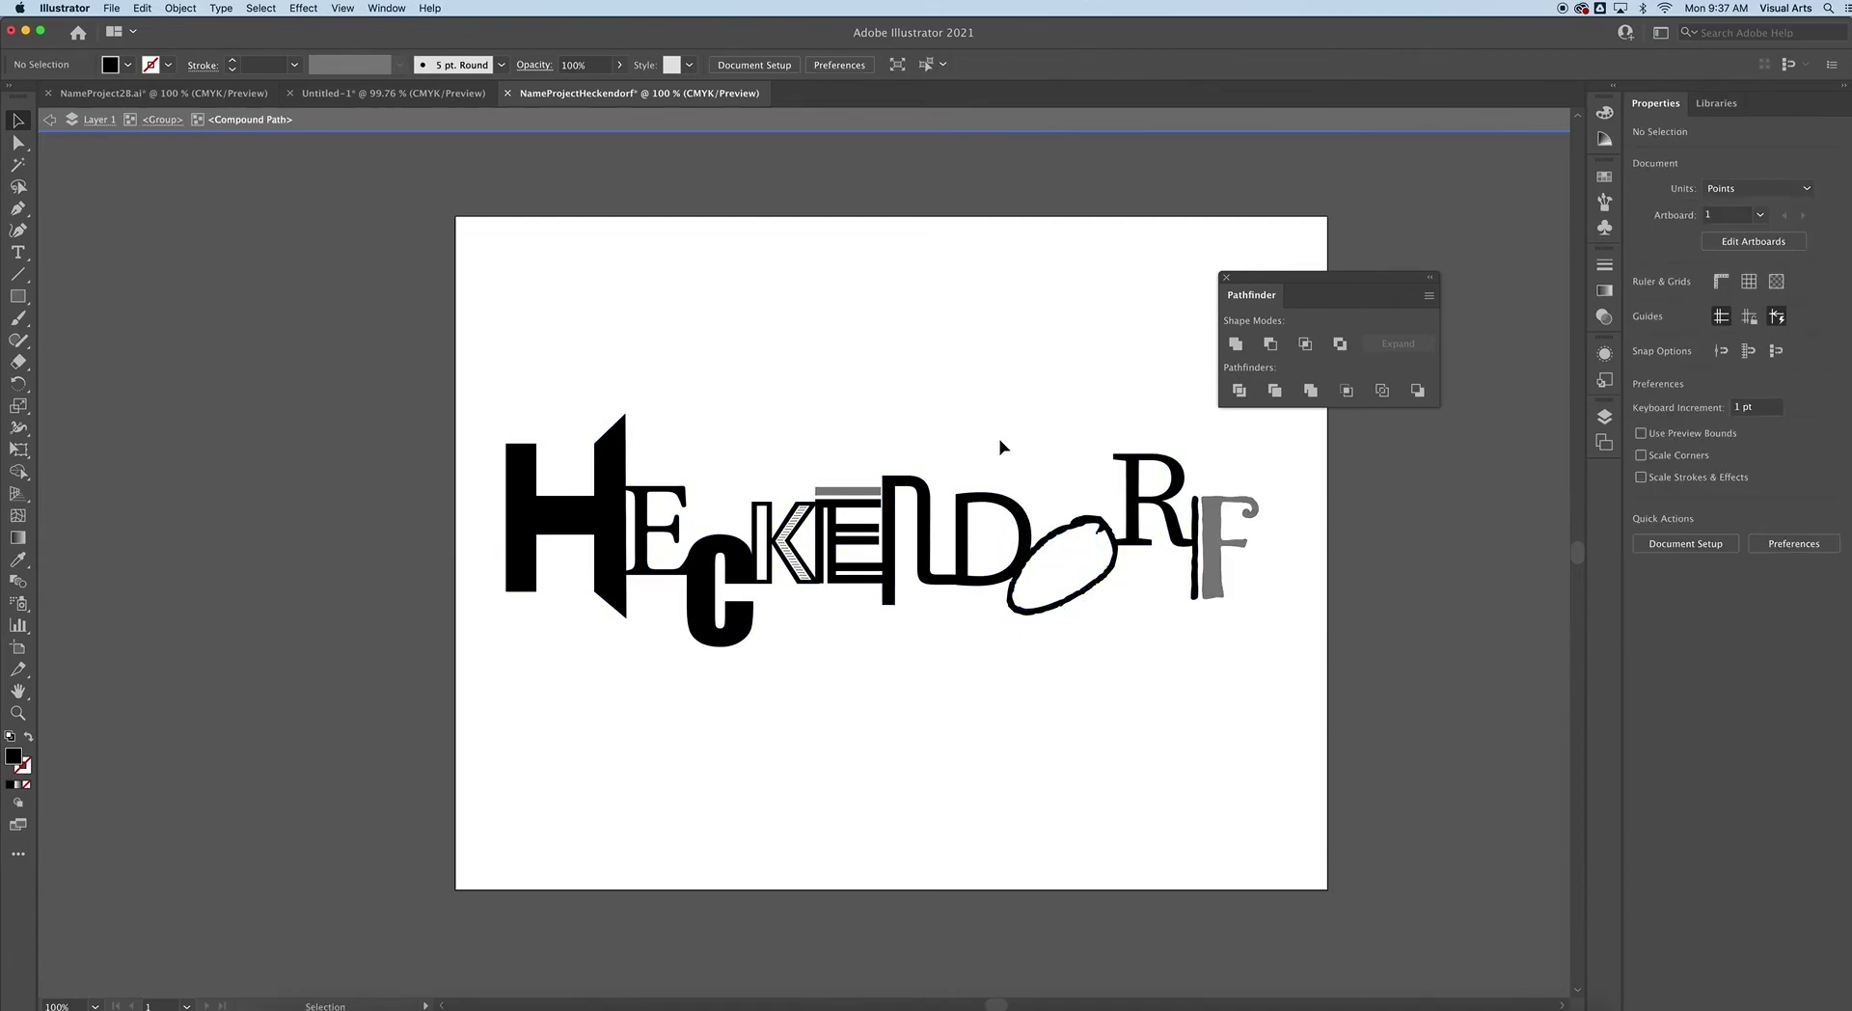
double_click(972, 432)
mouse_move(977, 506)
mouse_down()
mouse_move(980, 469)
mouse_move(980, 514)
mouse_move(995, 505)
mouse_up()
Close Pathfinder and pull all four artboard edges in to the lettering, about 739 × 255 pt.
click(1226, 278)
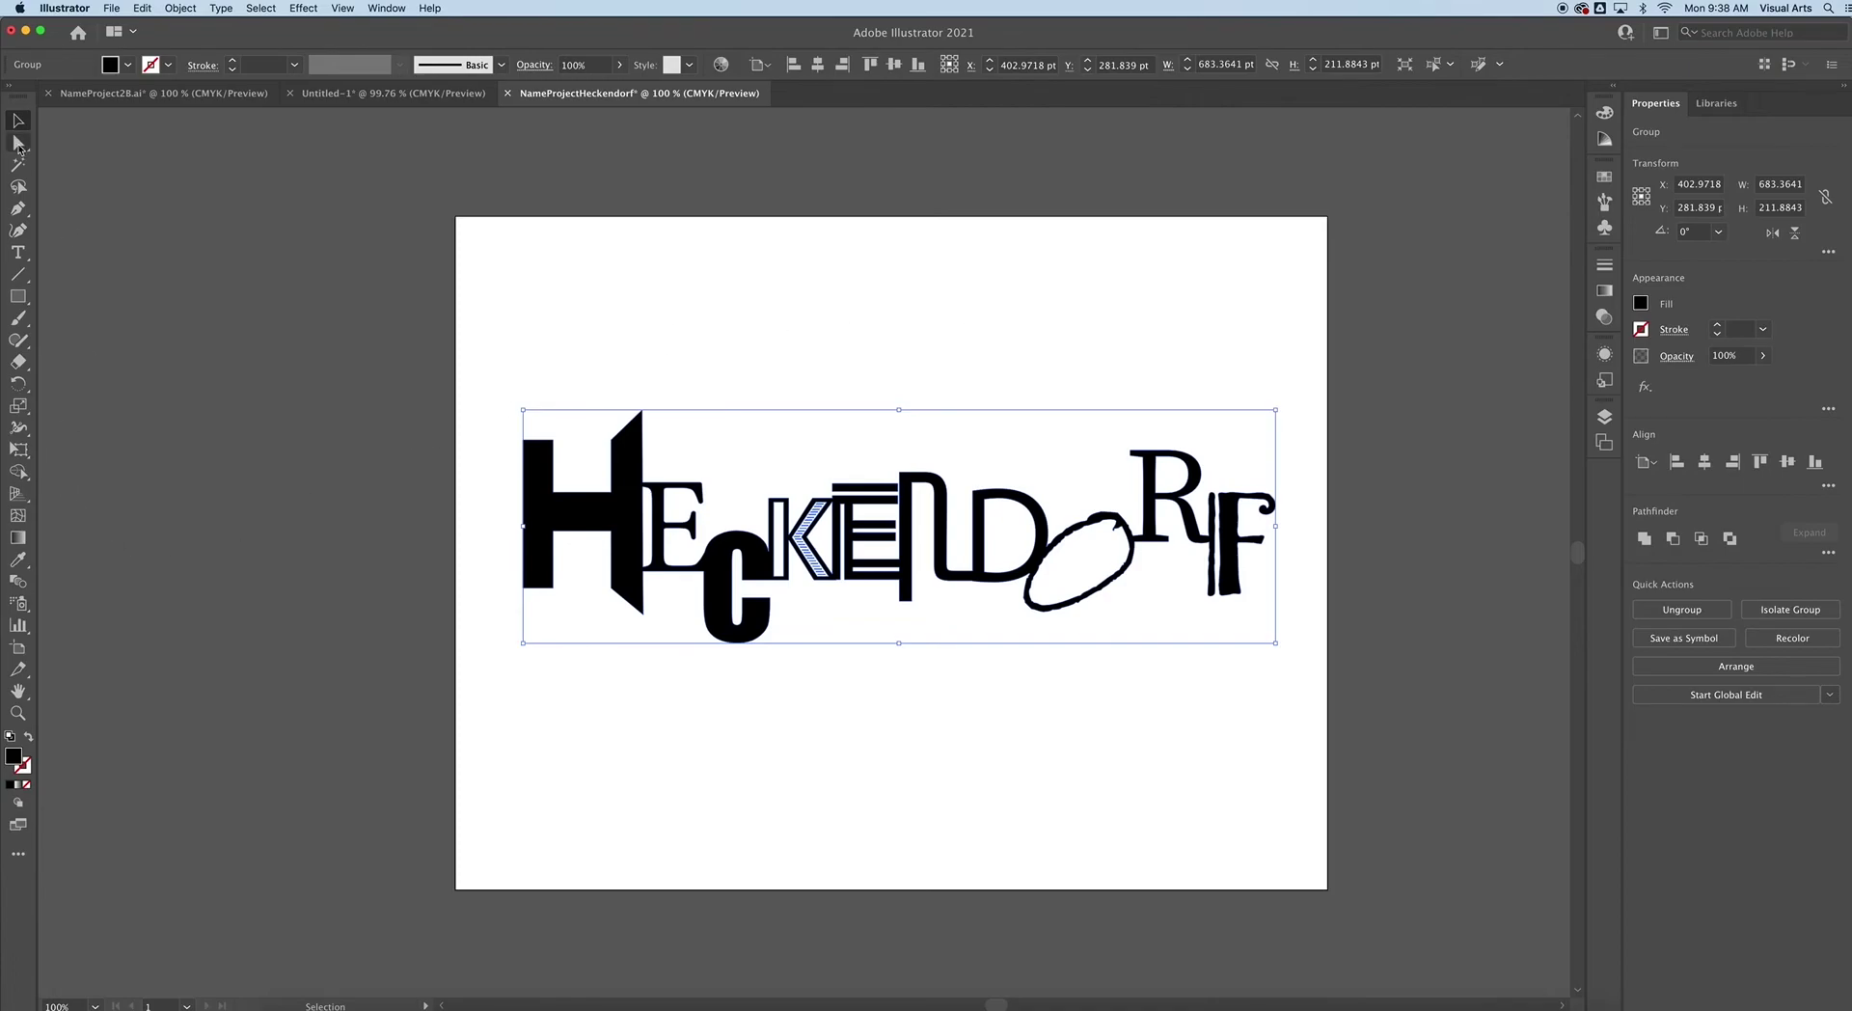
click(19, 650)
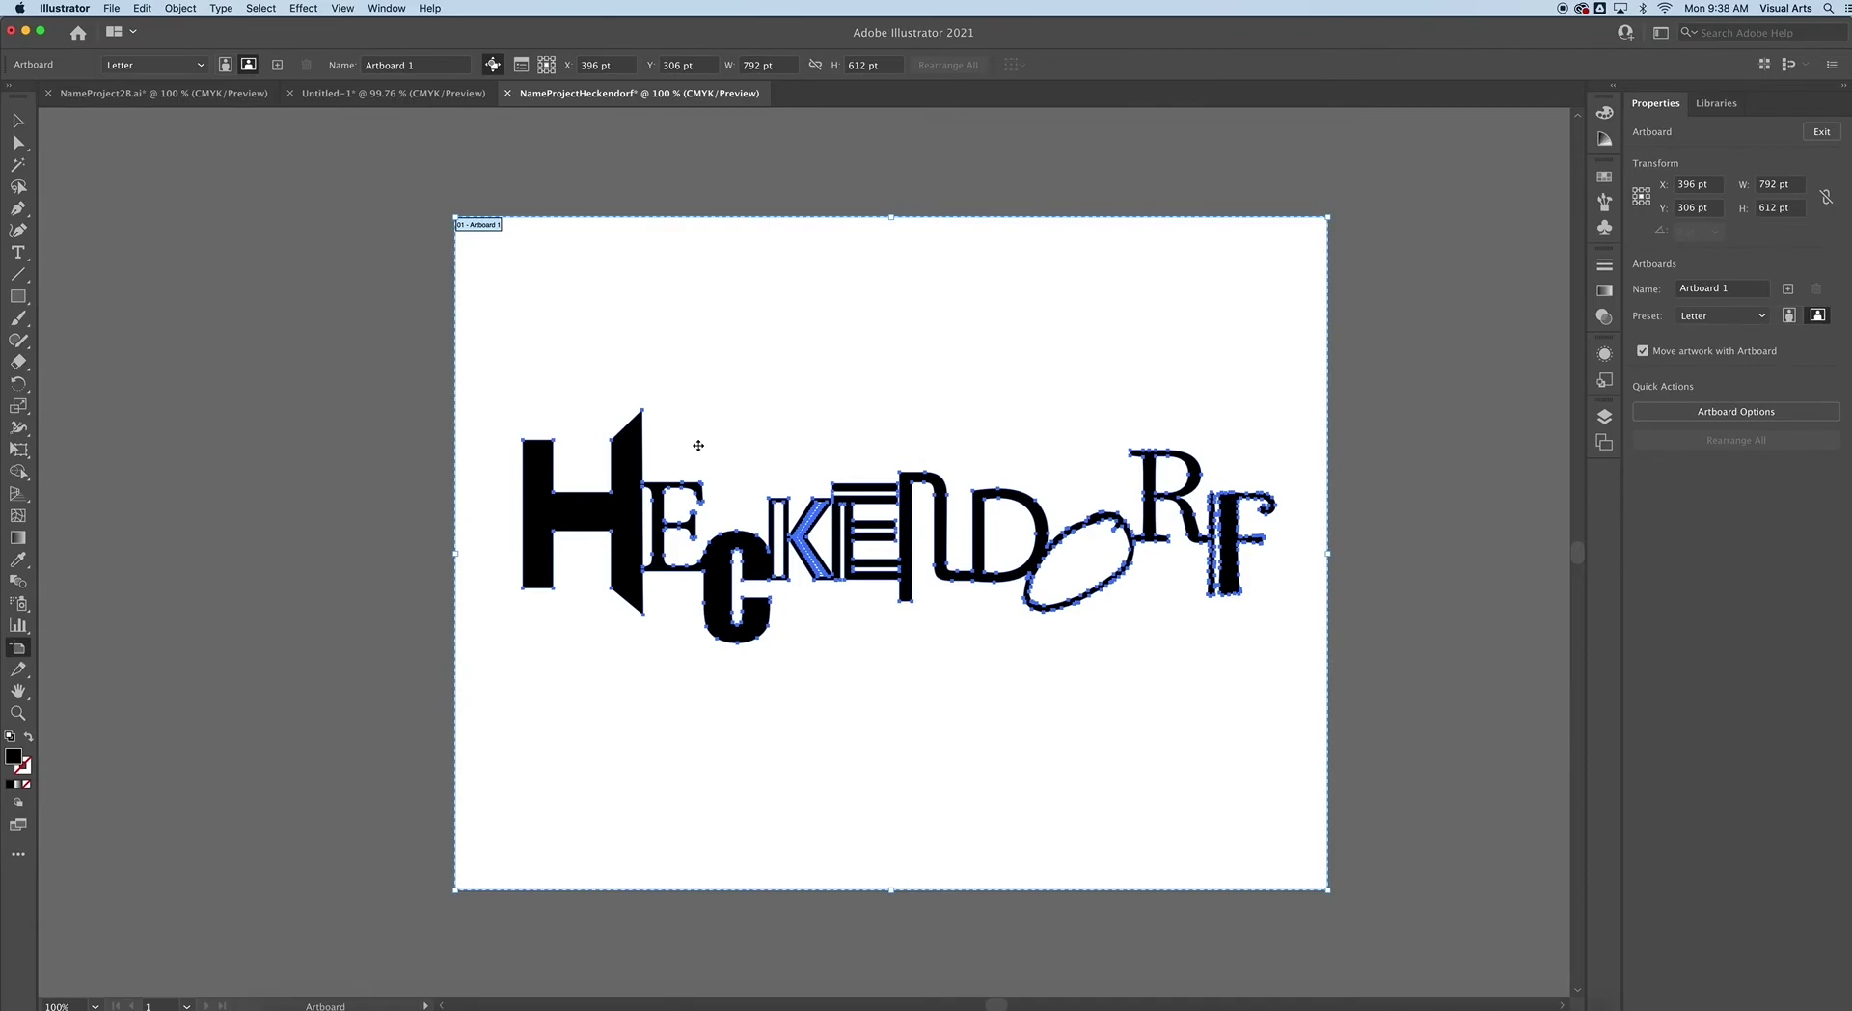
drag(893, 219, 890, 381)
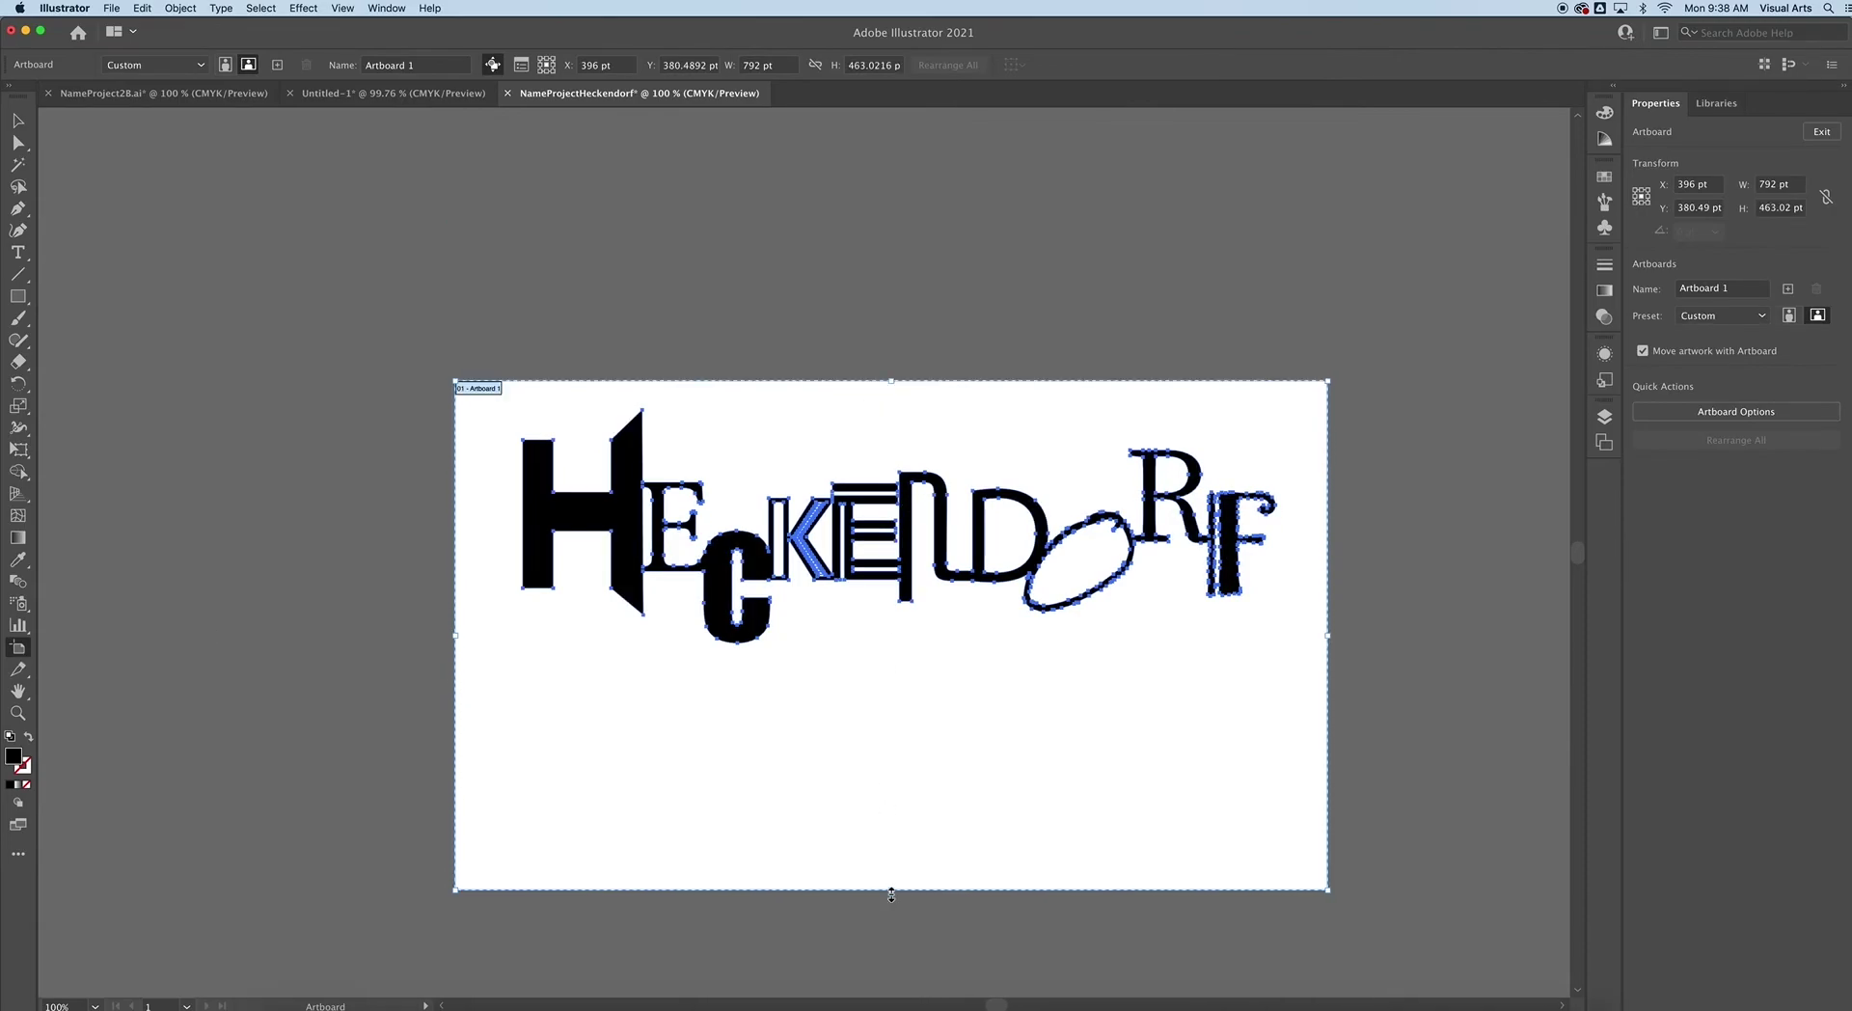
drag(891, 894, 889, 659)
drag(1331, 519, 1300, 520)
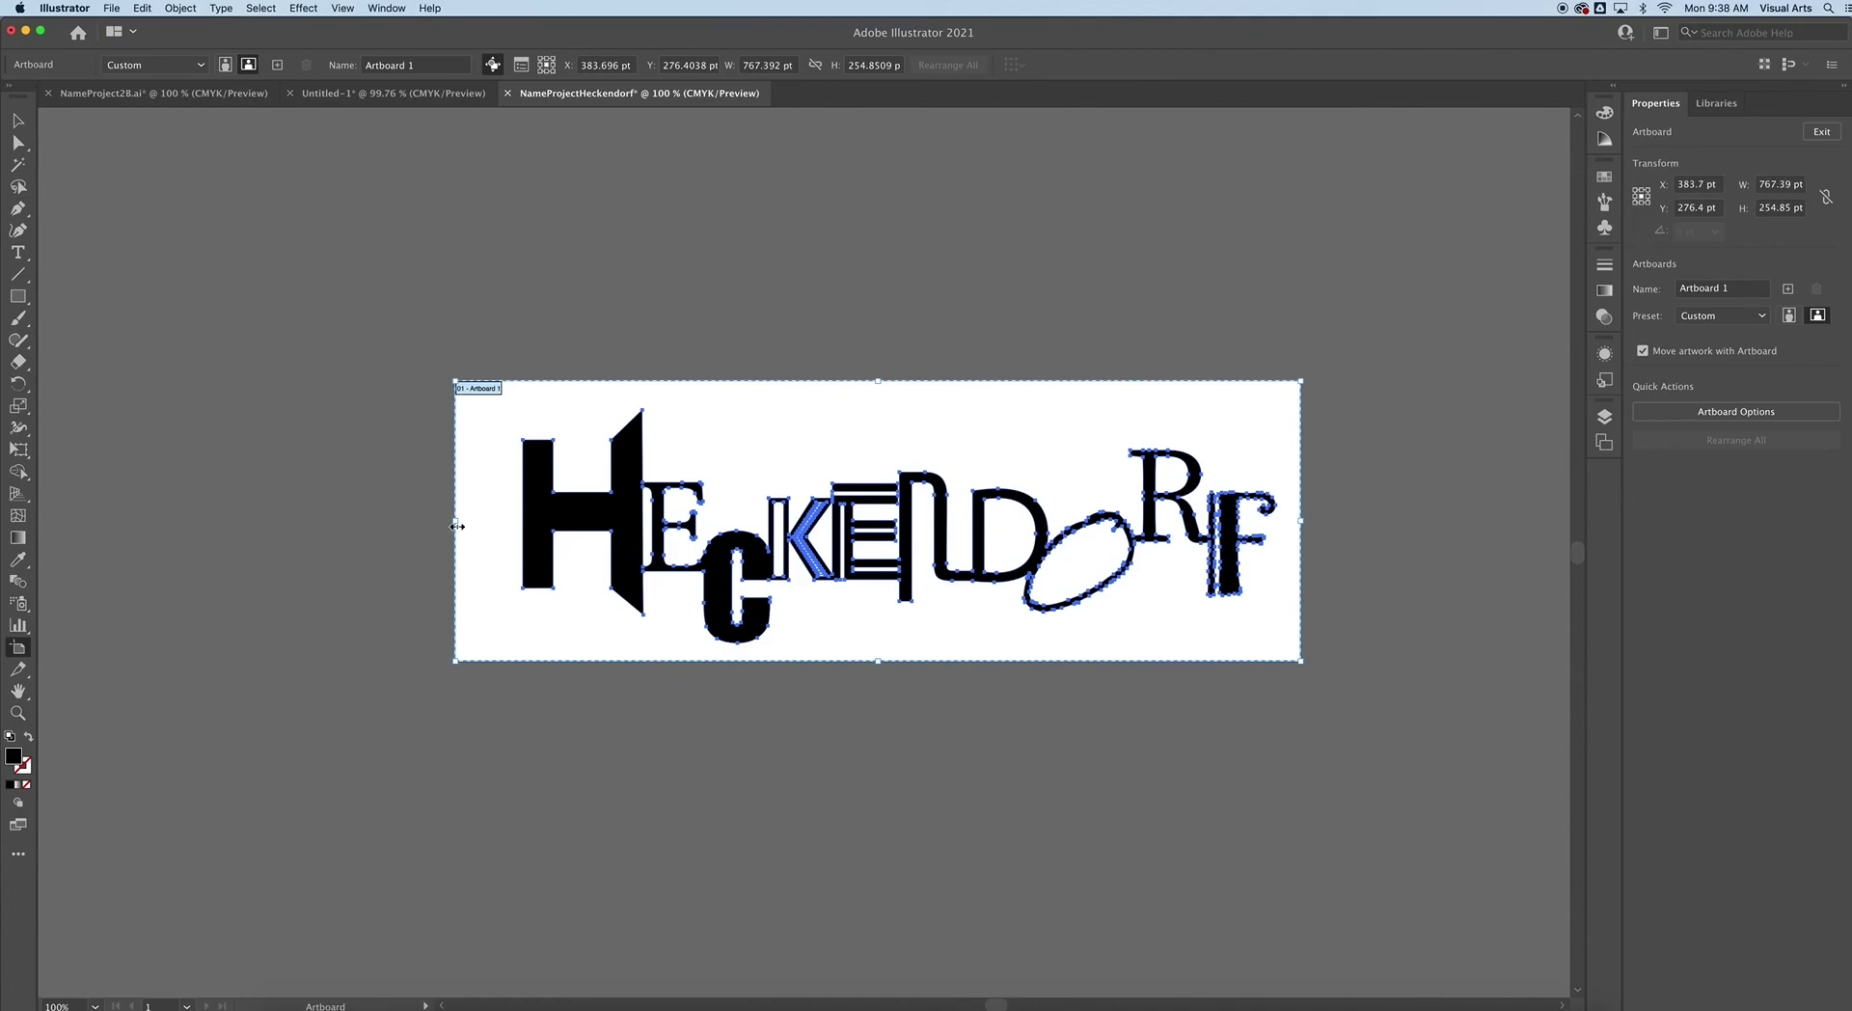
drag(457, 525, 485, 526)
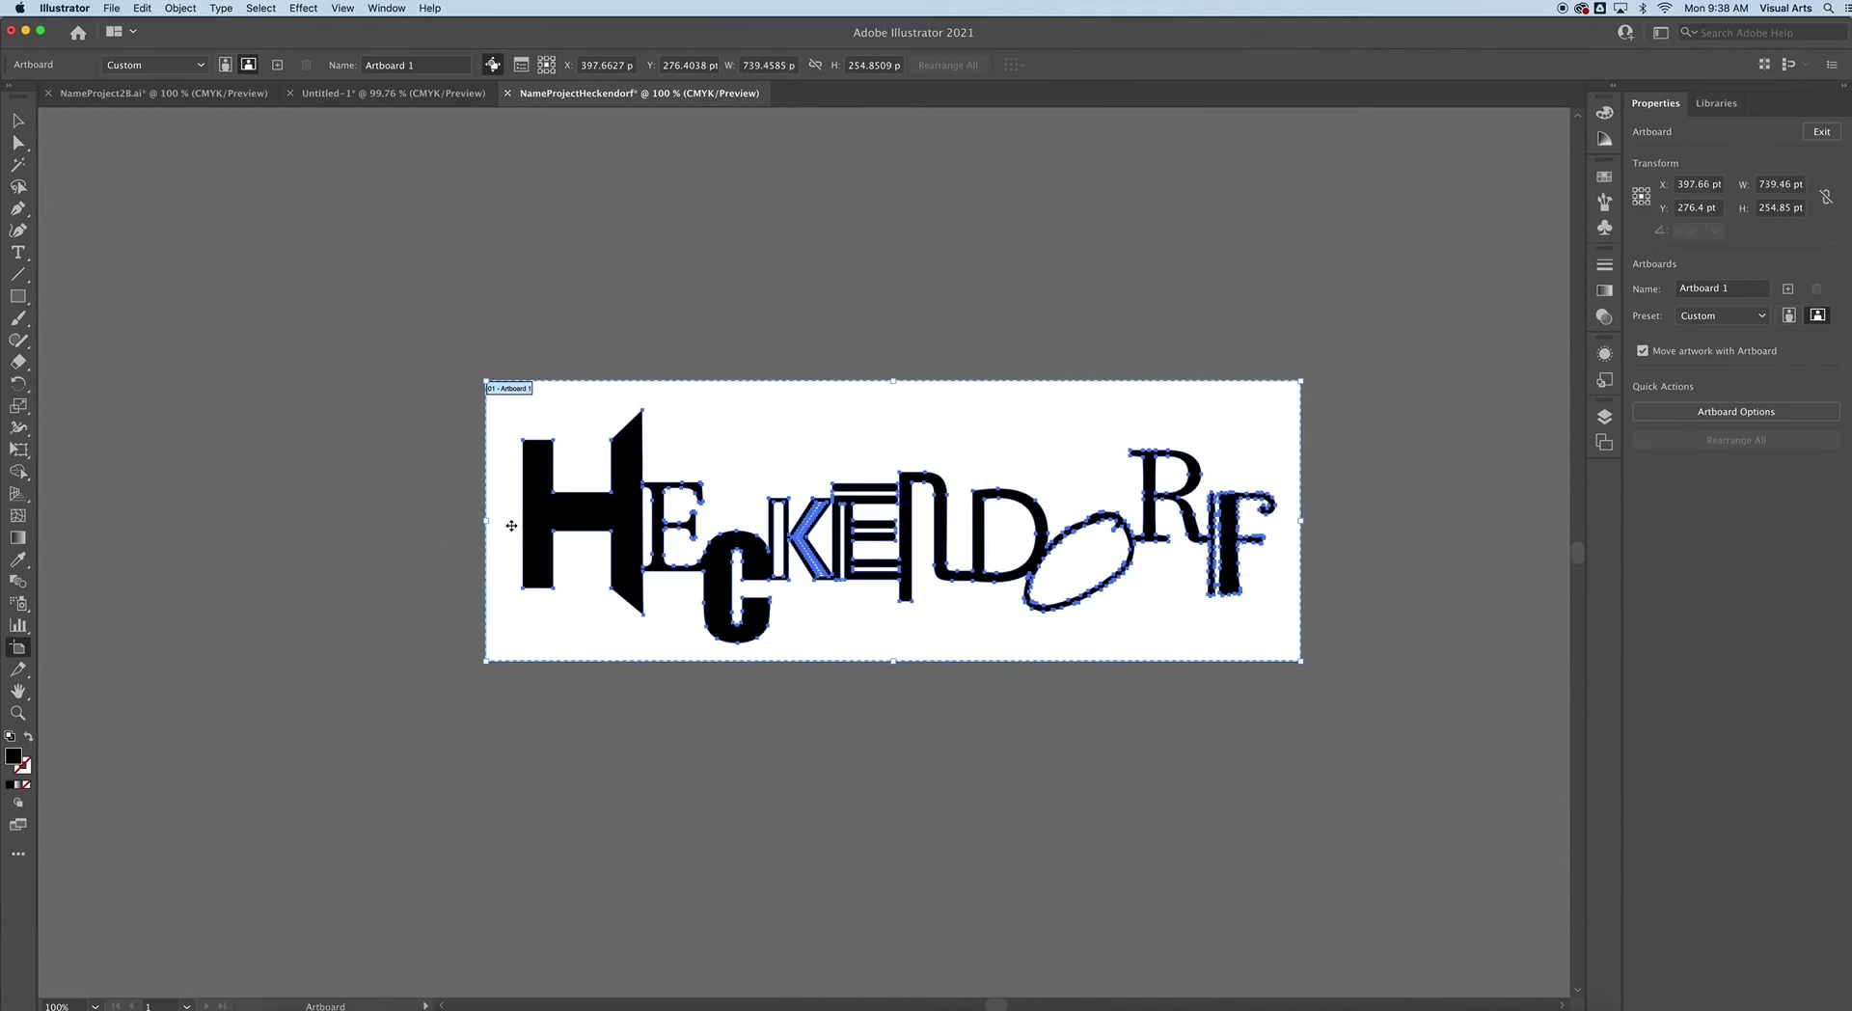
click(17, 119)
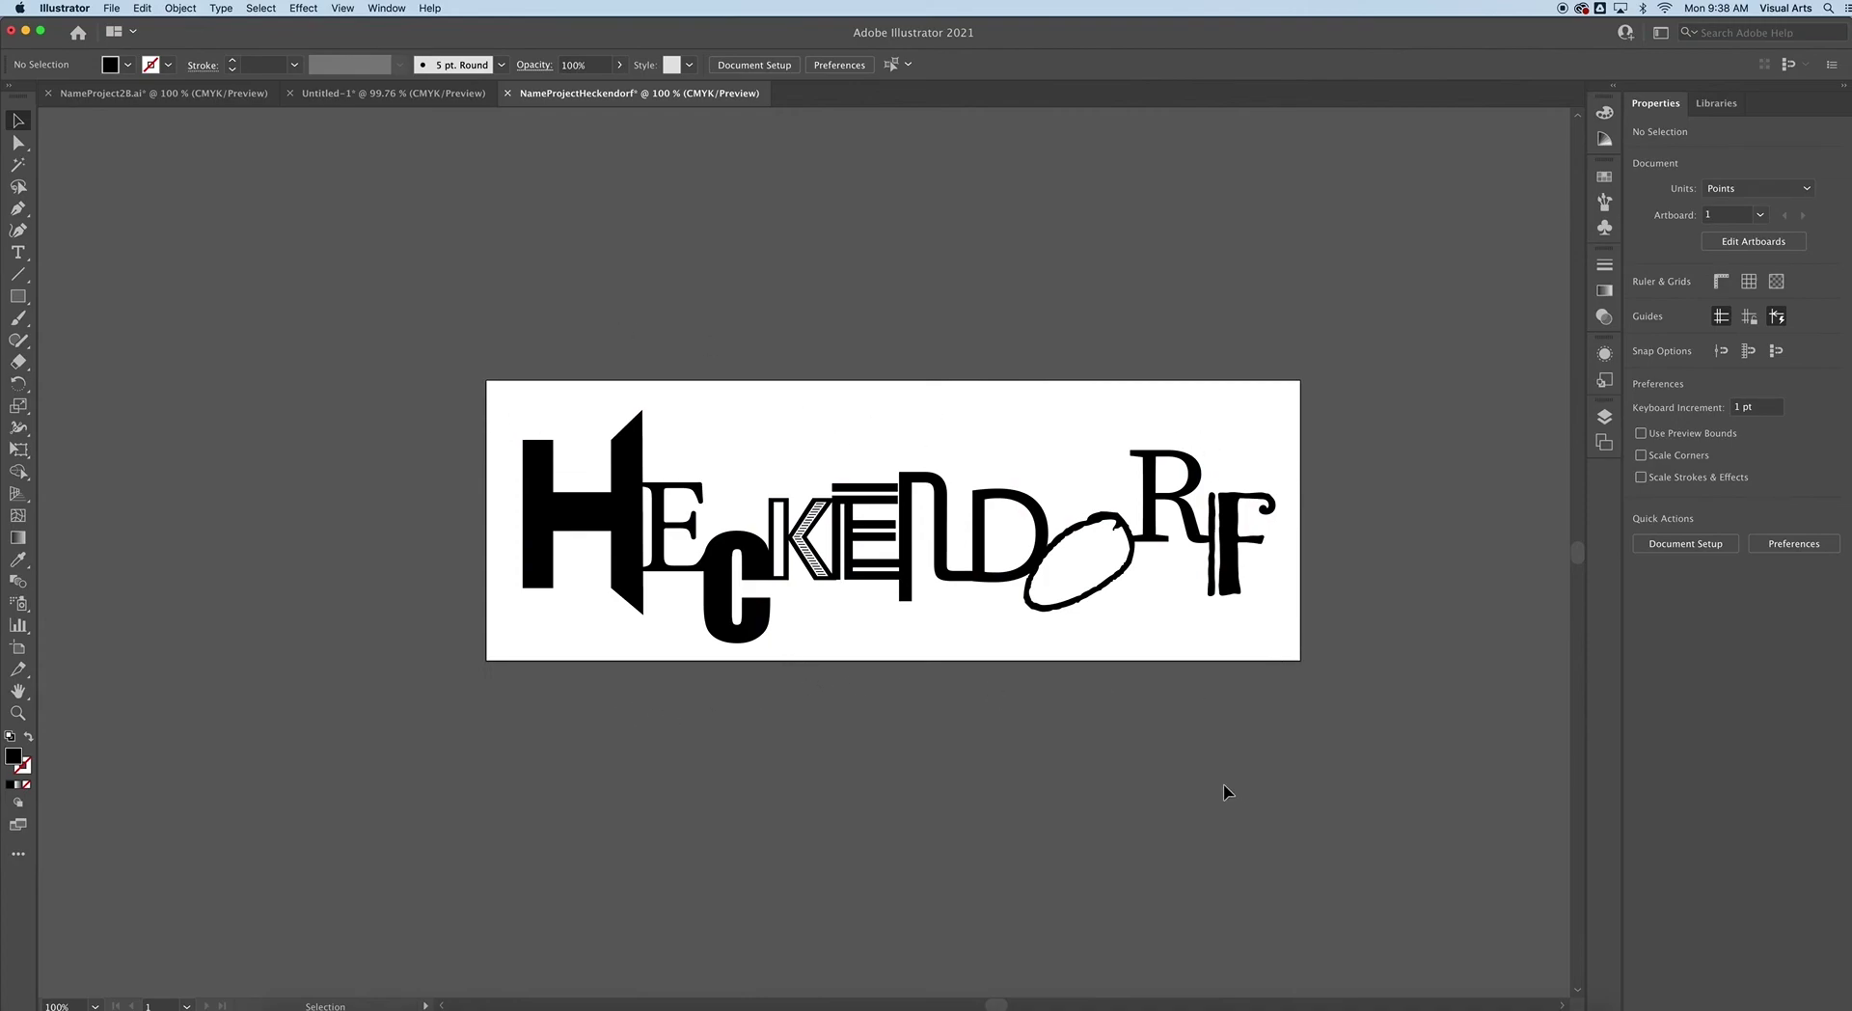
Save the document as NameProjectHeckendorf.ai in Adobe Illustrator format with default options.
click(111, 9)
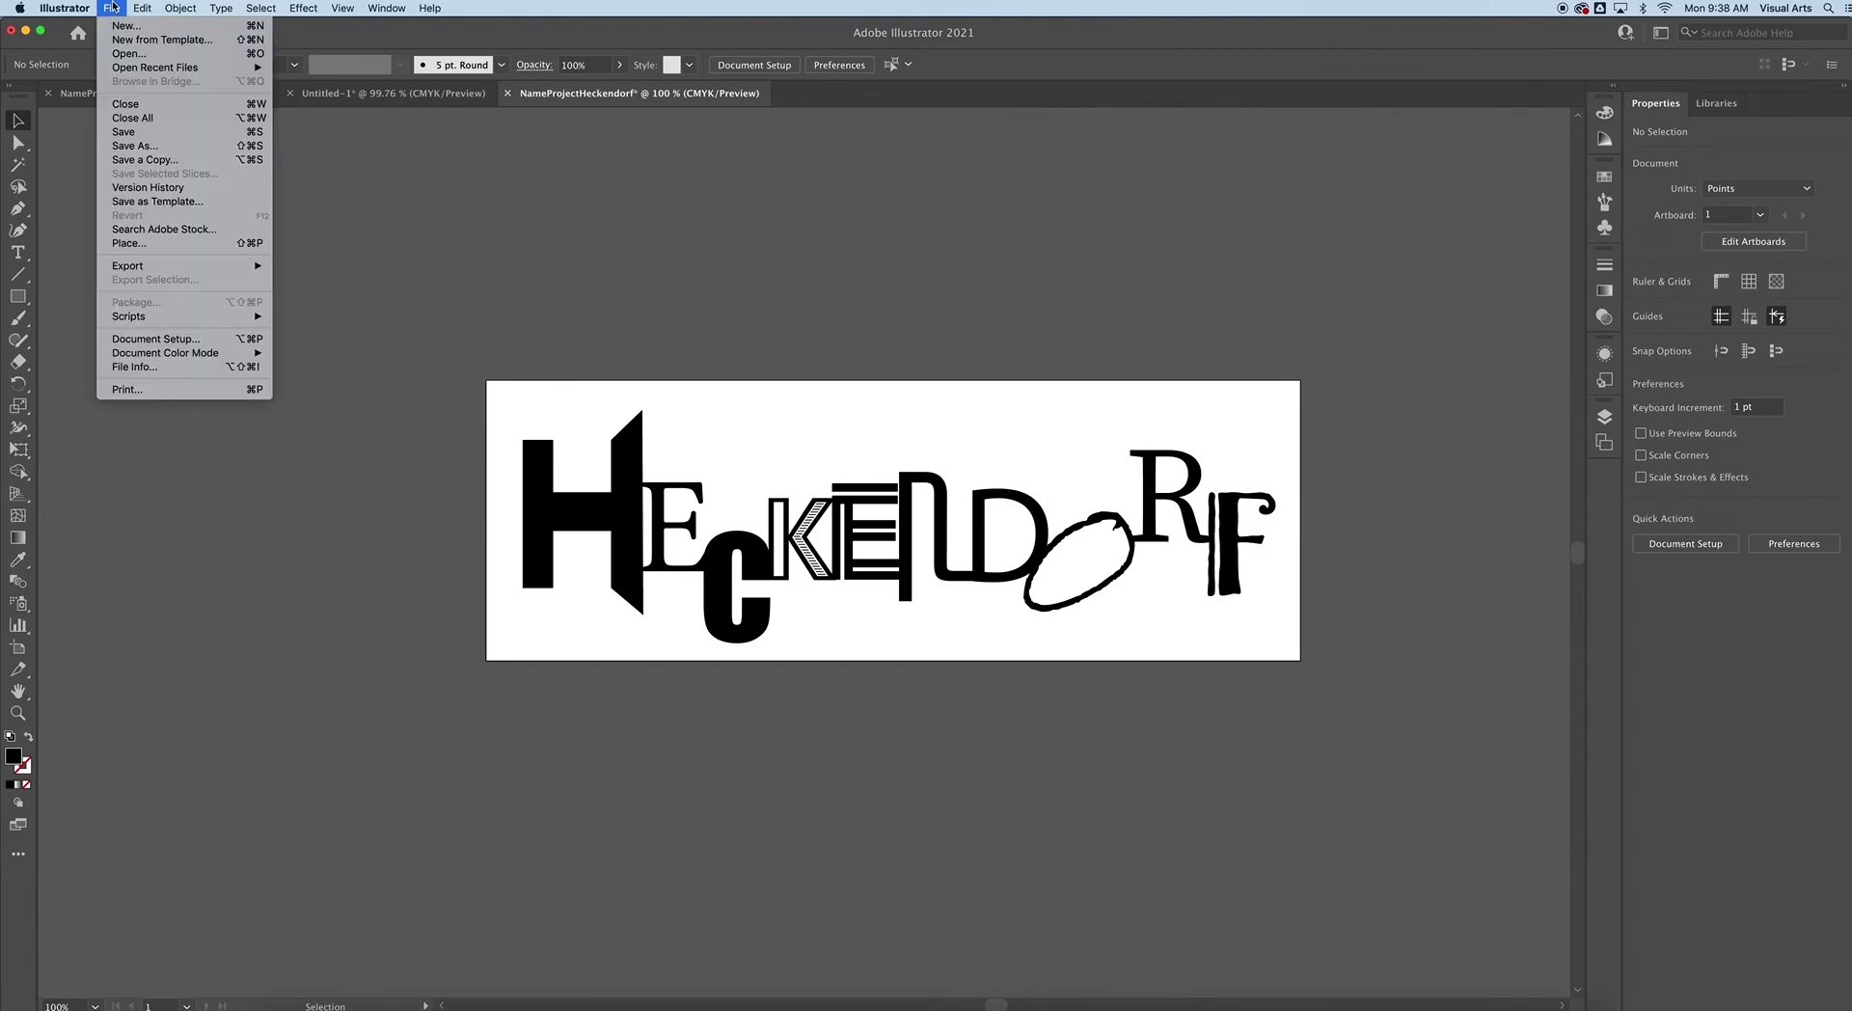
click(146, 146)
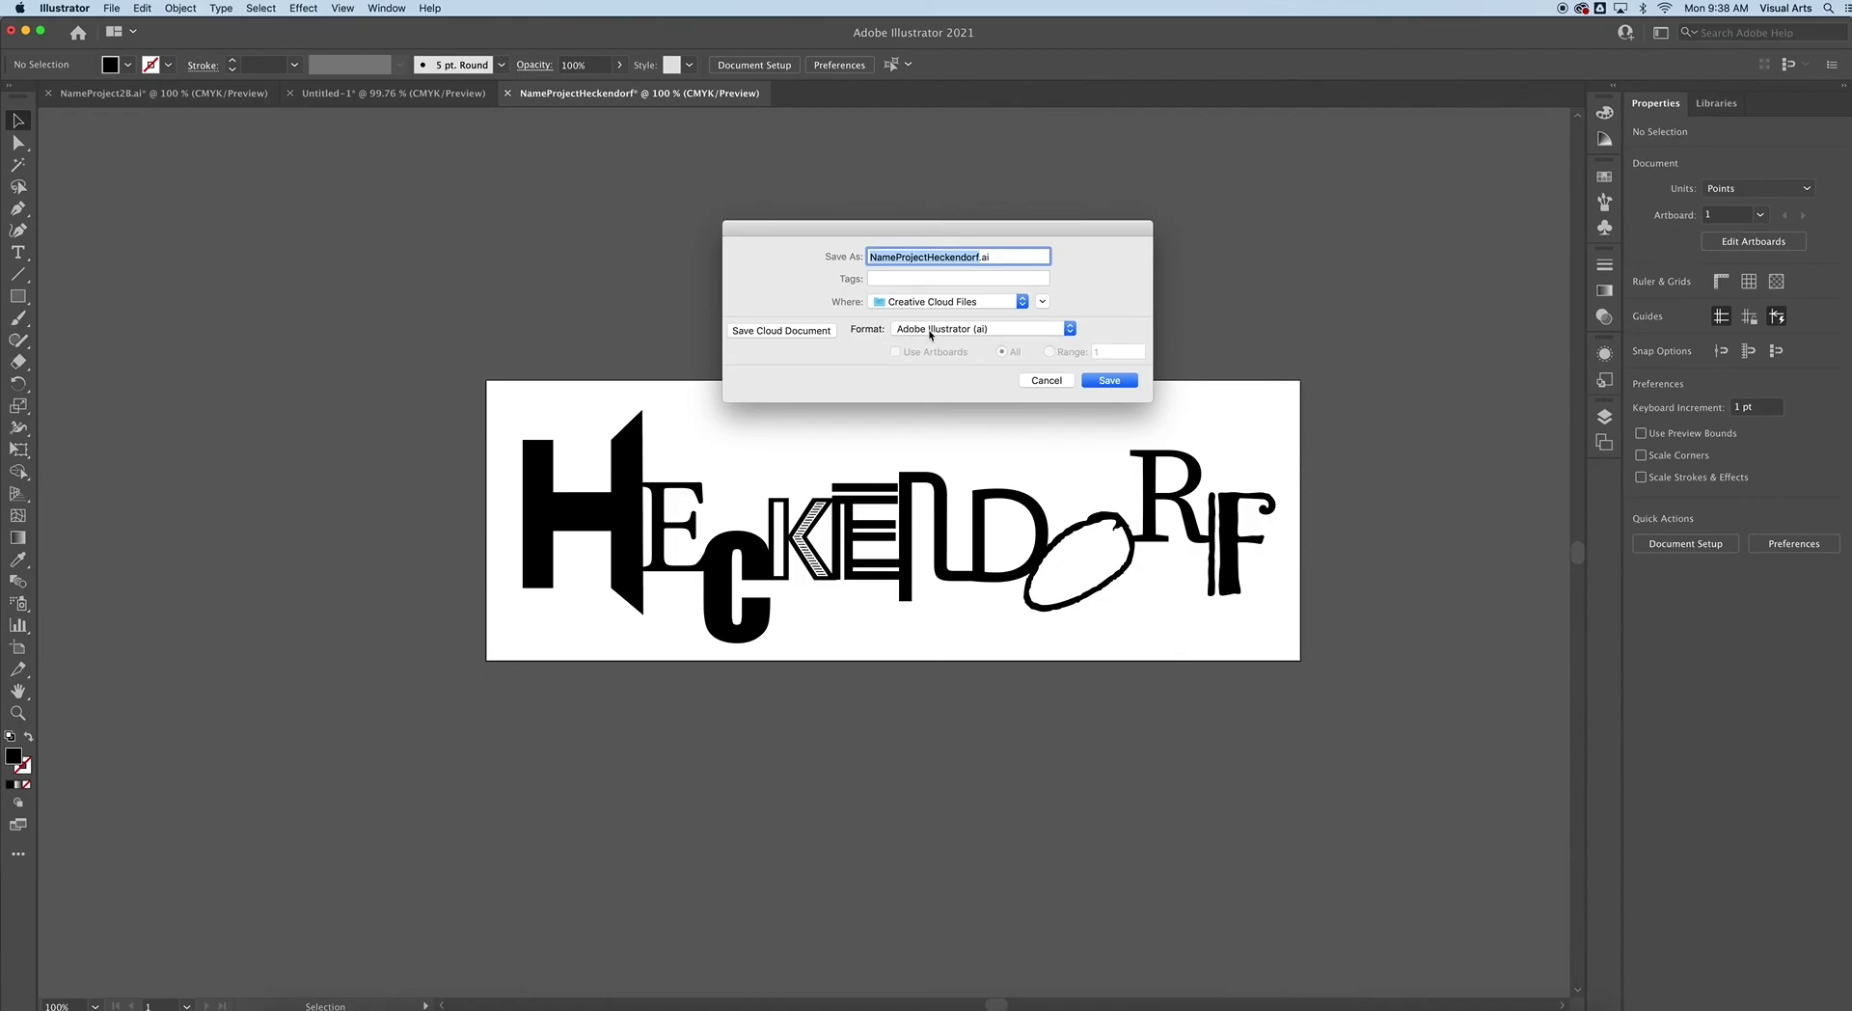
click(1119, 386)
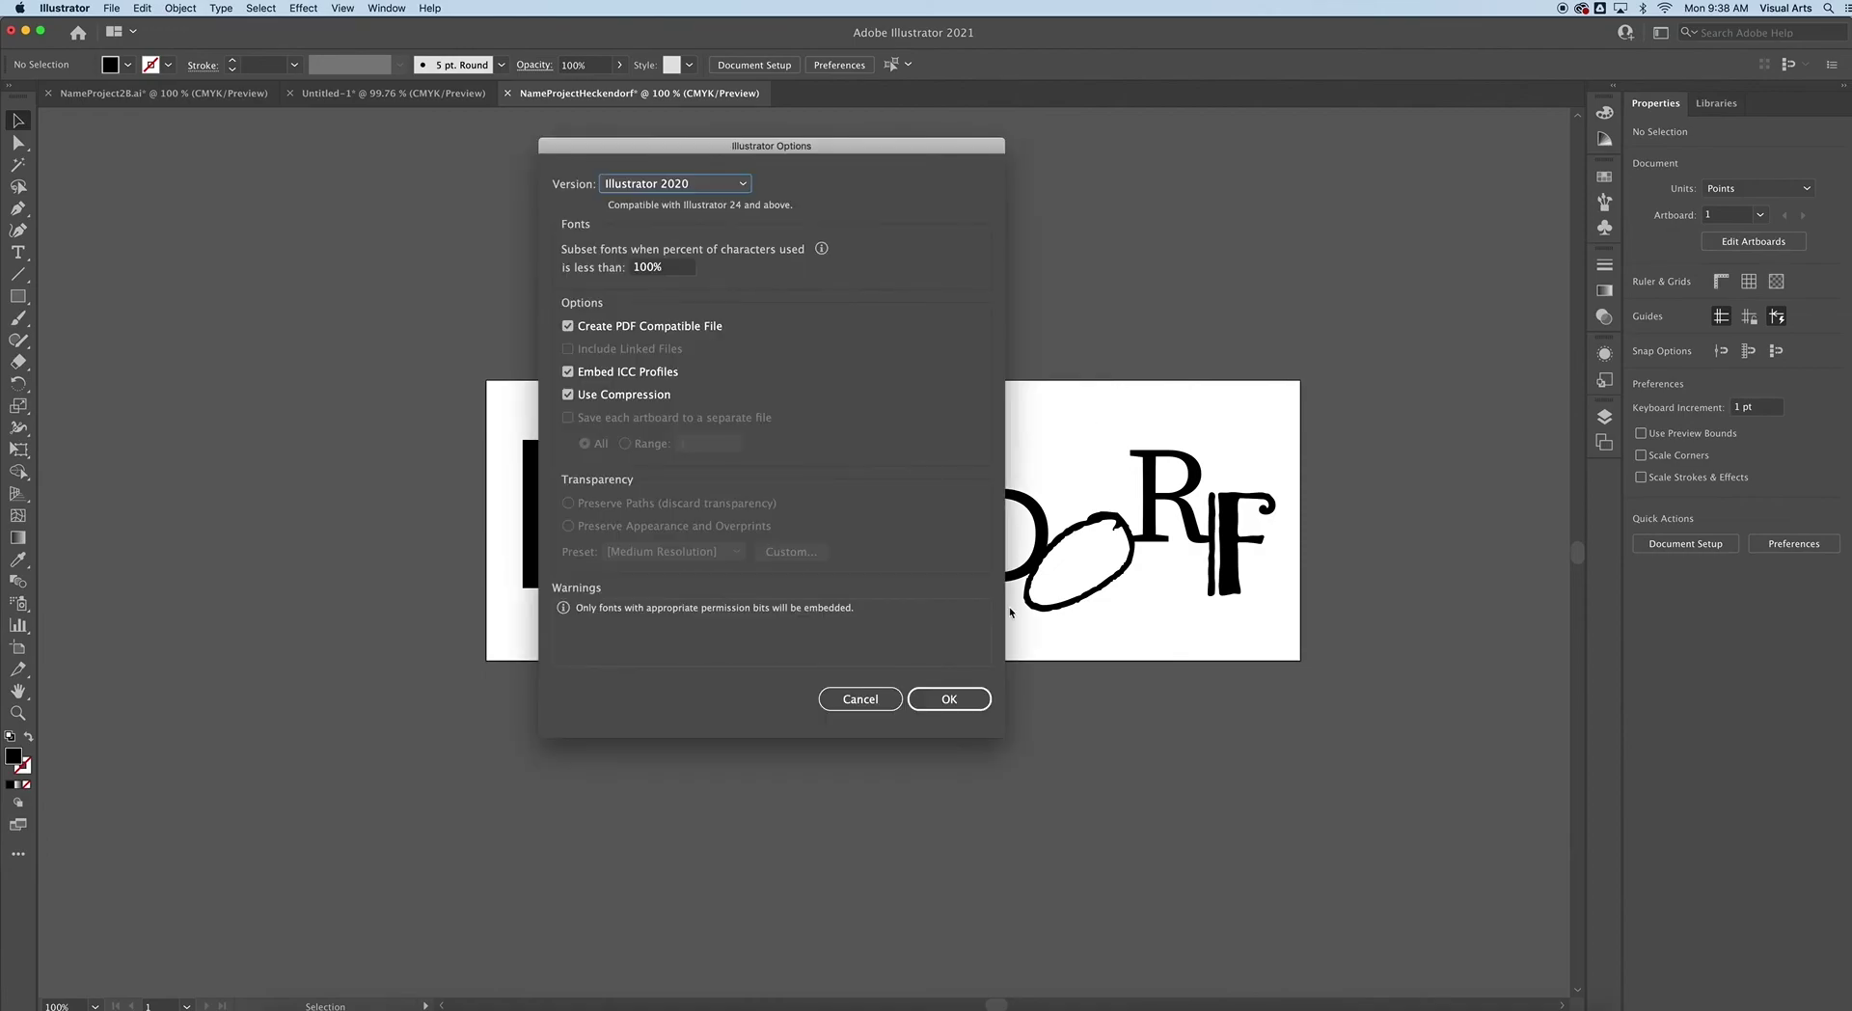
click(949, 699)
click(113, 9)
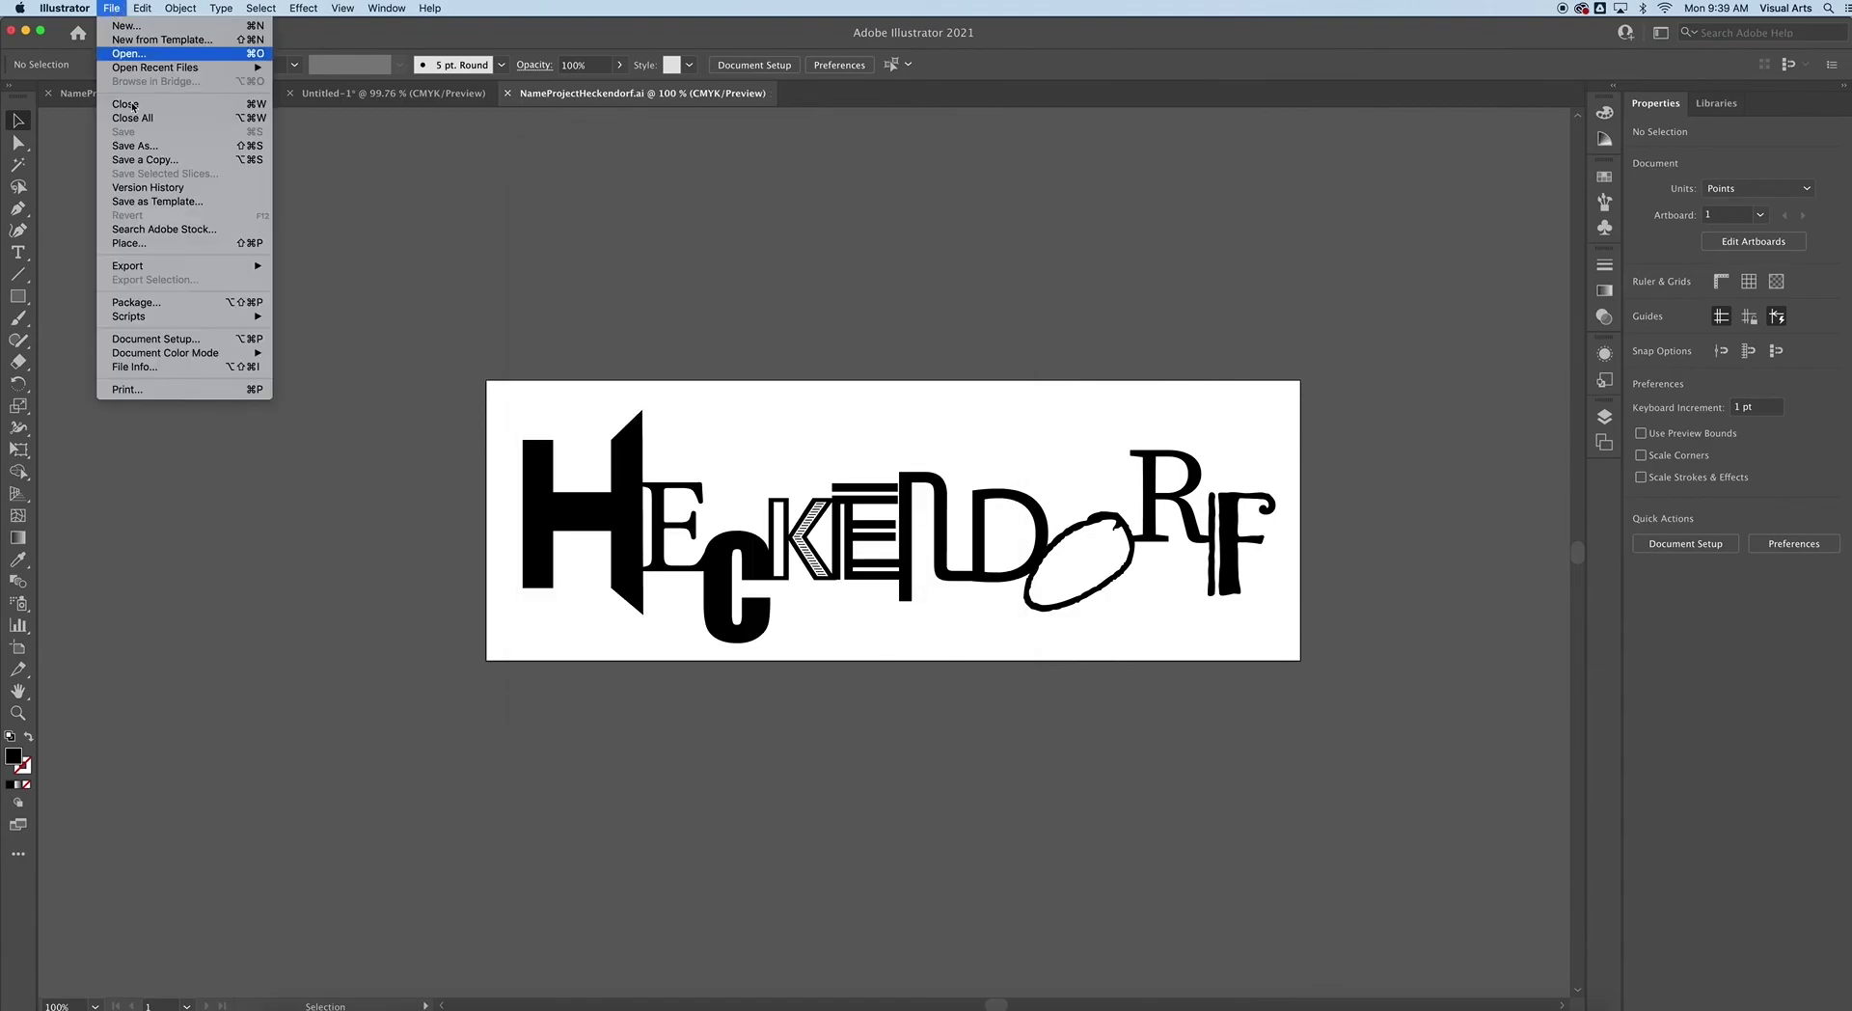
Save a copy as NameProjectHeckendorf.pdf in Adobe PDF format with the default PDF settings.
click(138, 146)
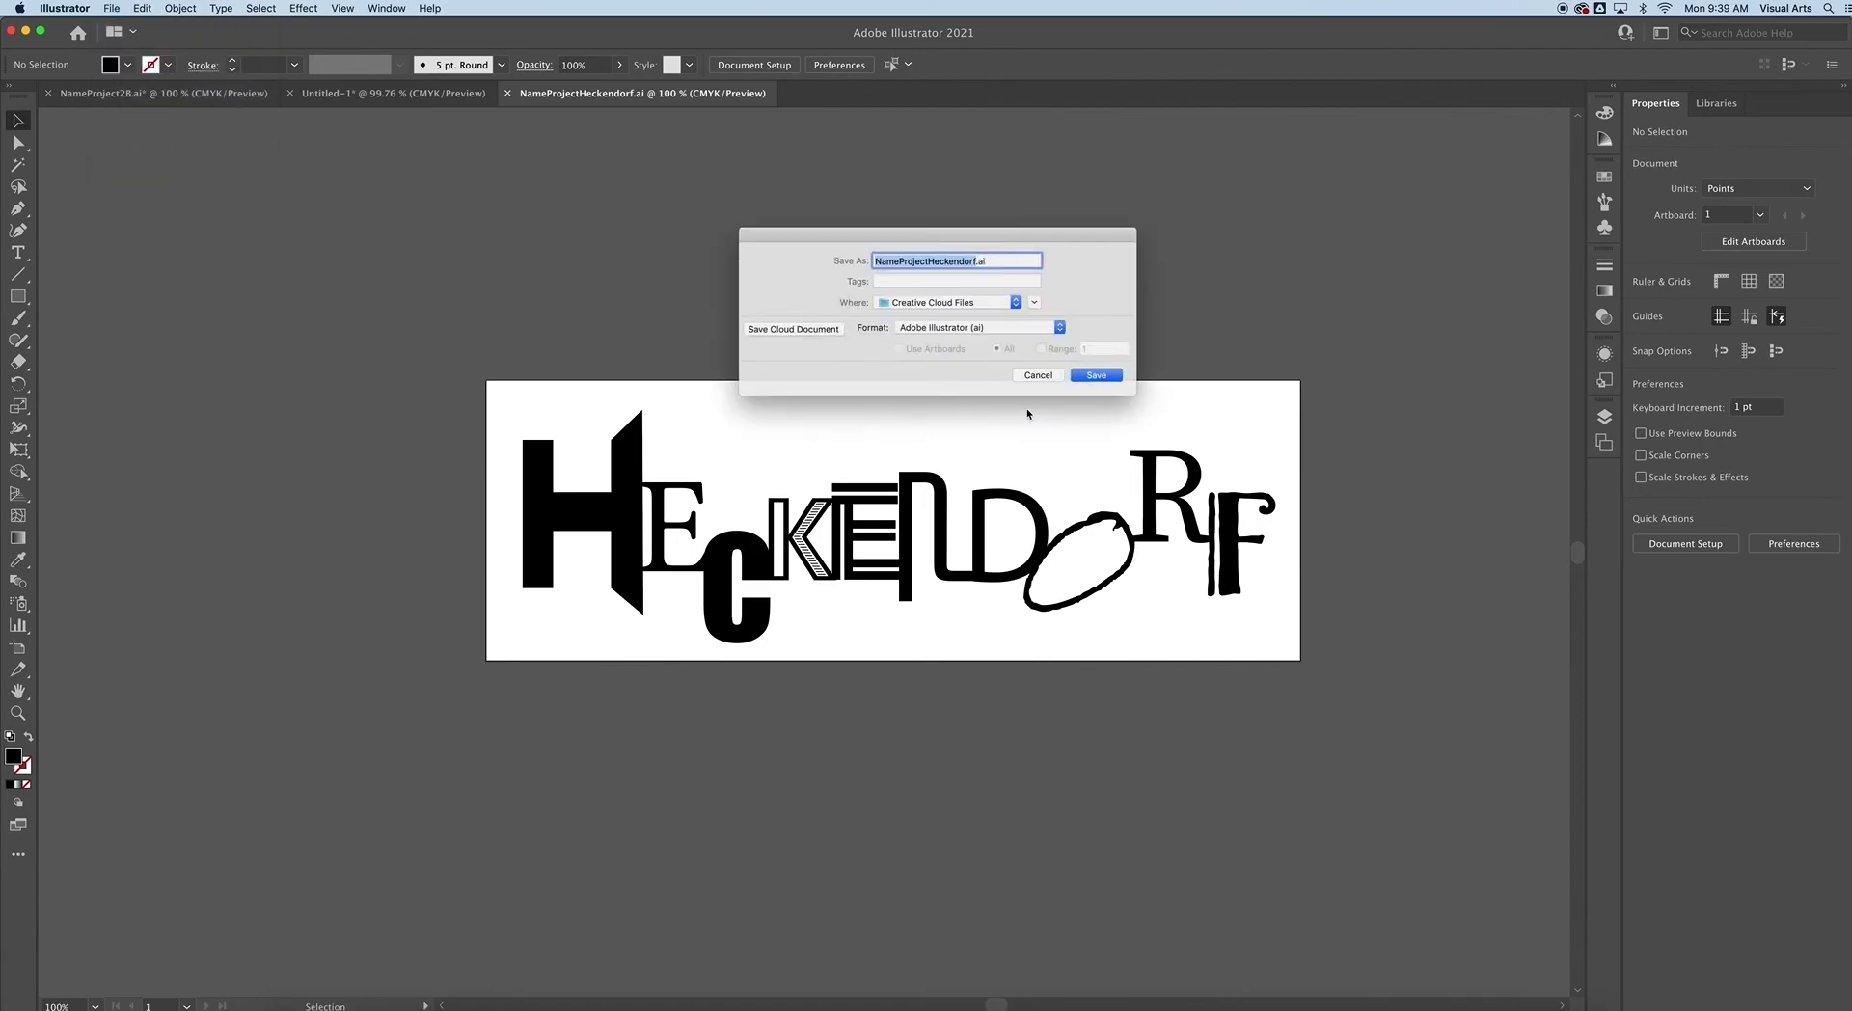
click(1069, 329)
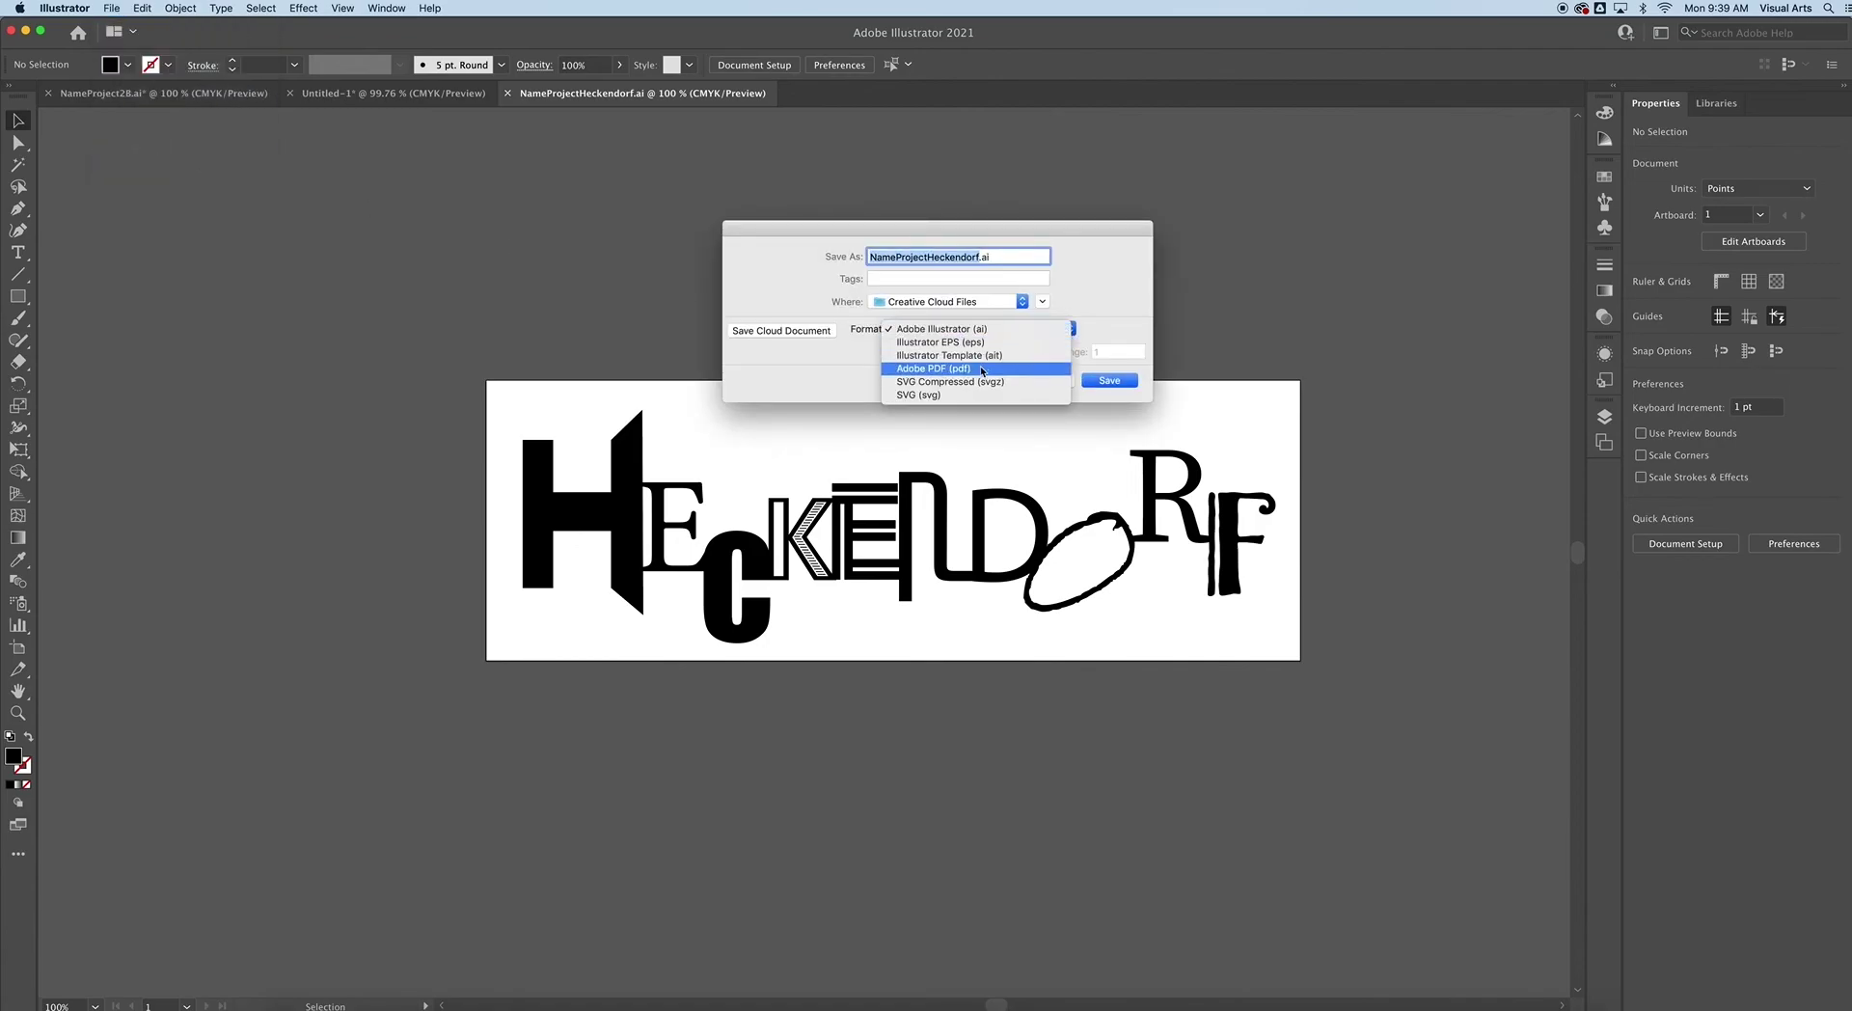
click(922, 371)
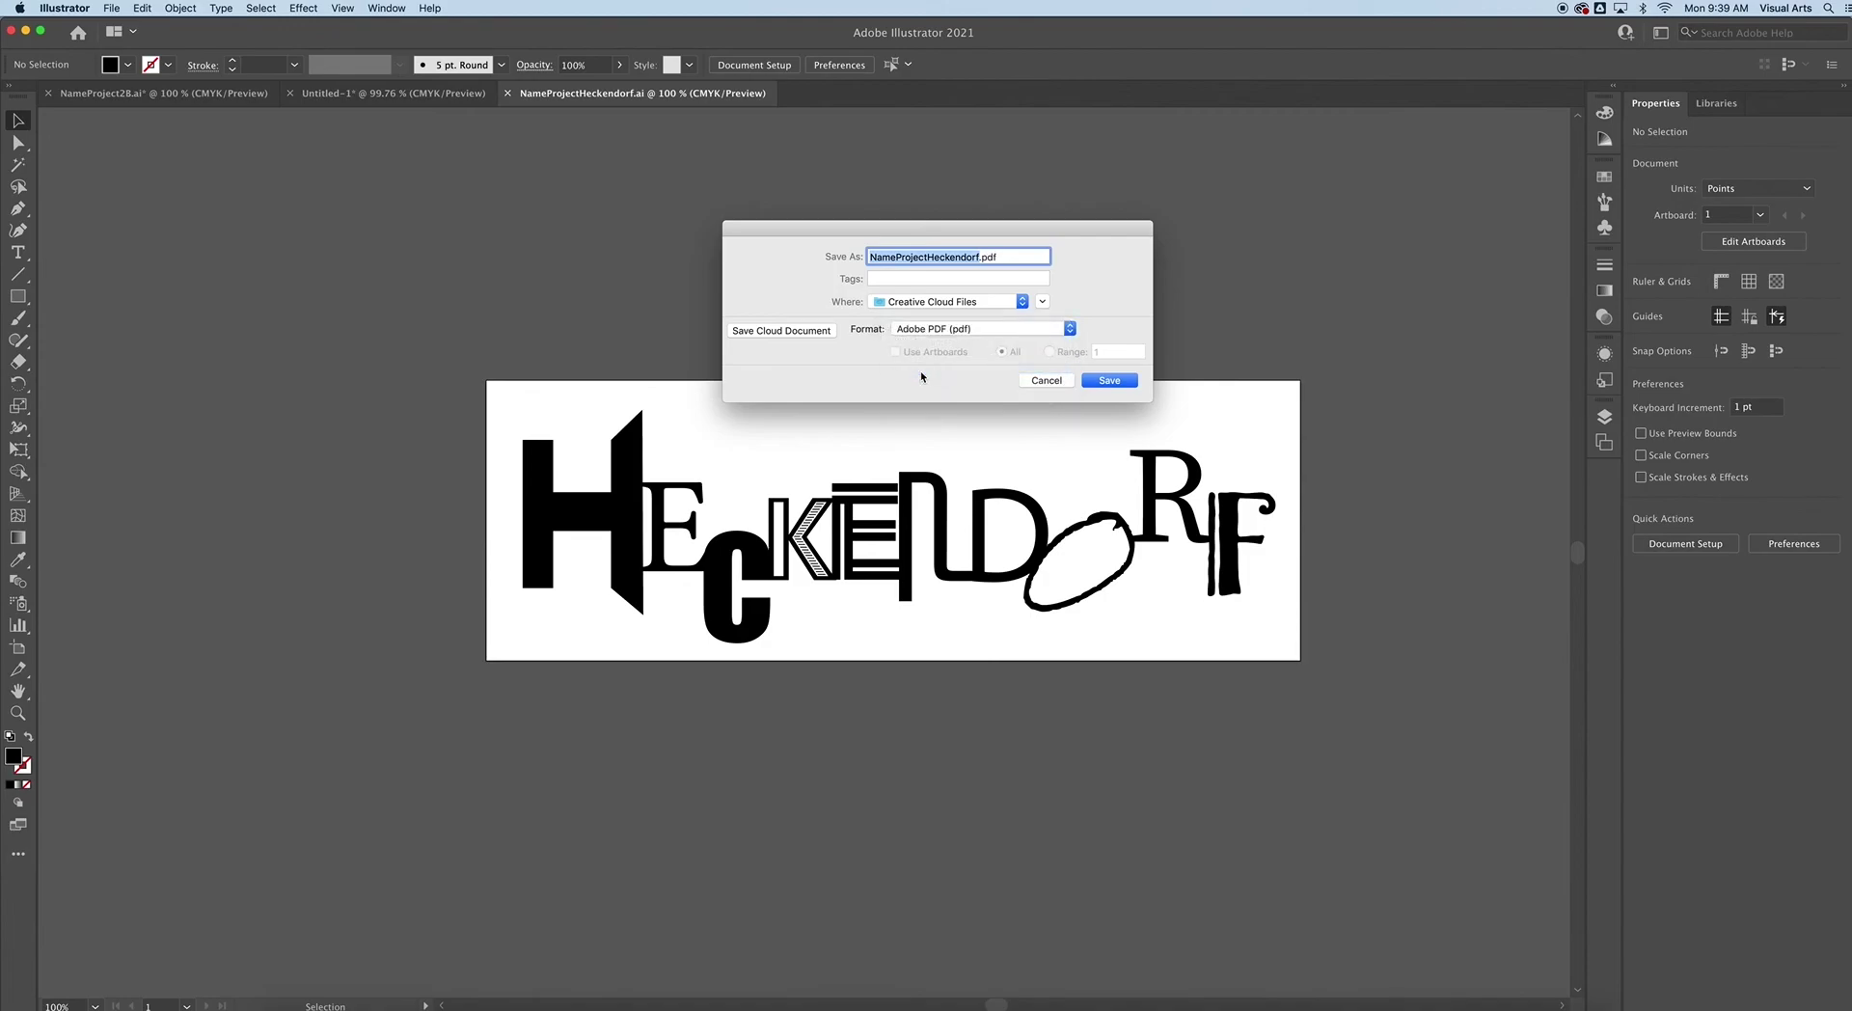
click(1105, 384)
click(1243, 756)
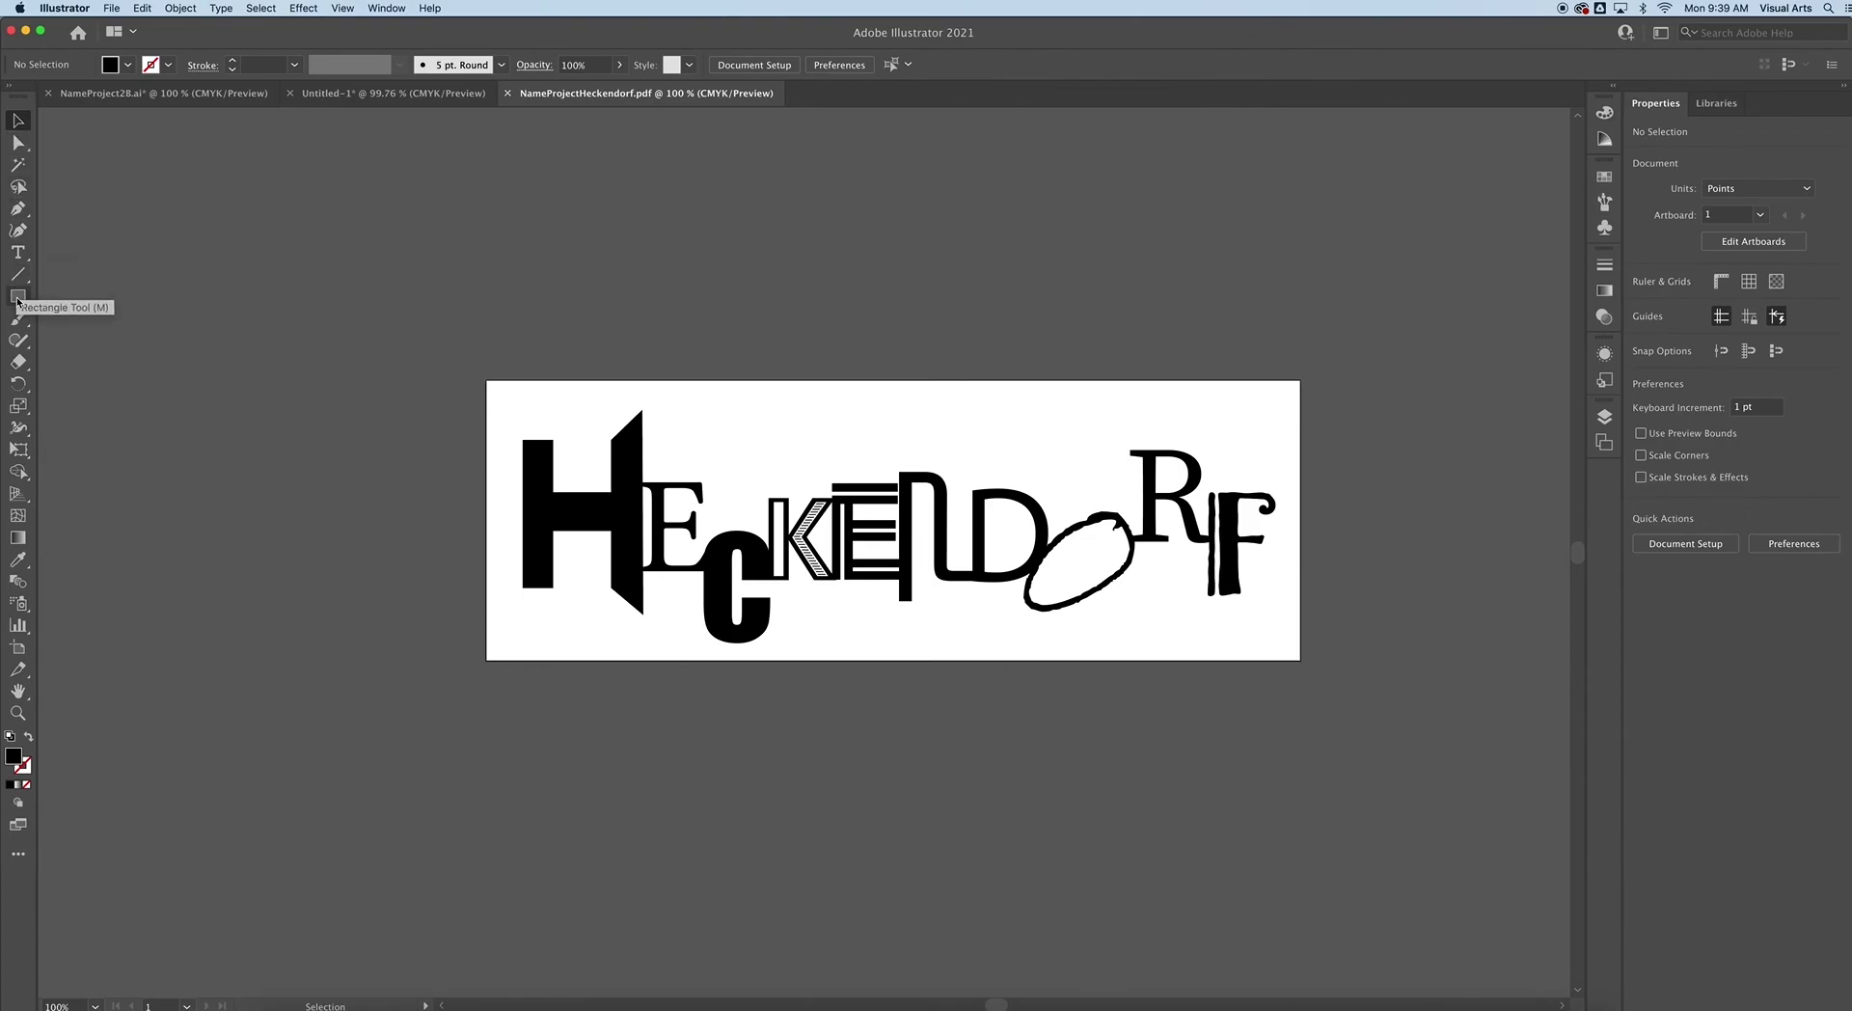
Draw a rectangle covering the whole artboard and fill it turquoise.
click(17, 296)
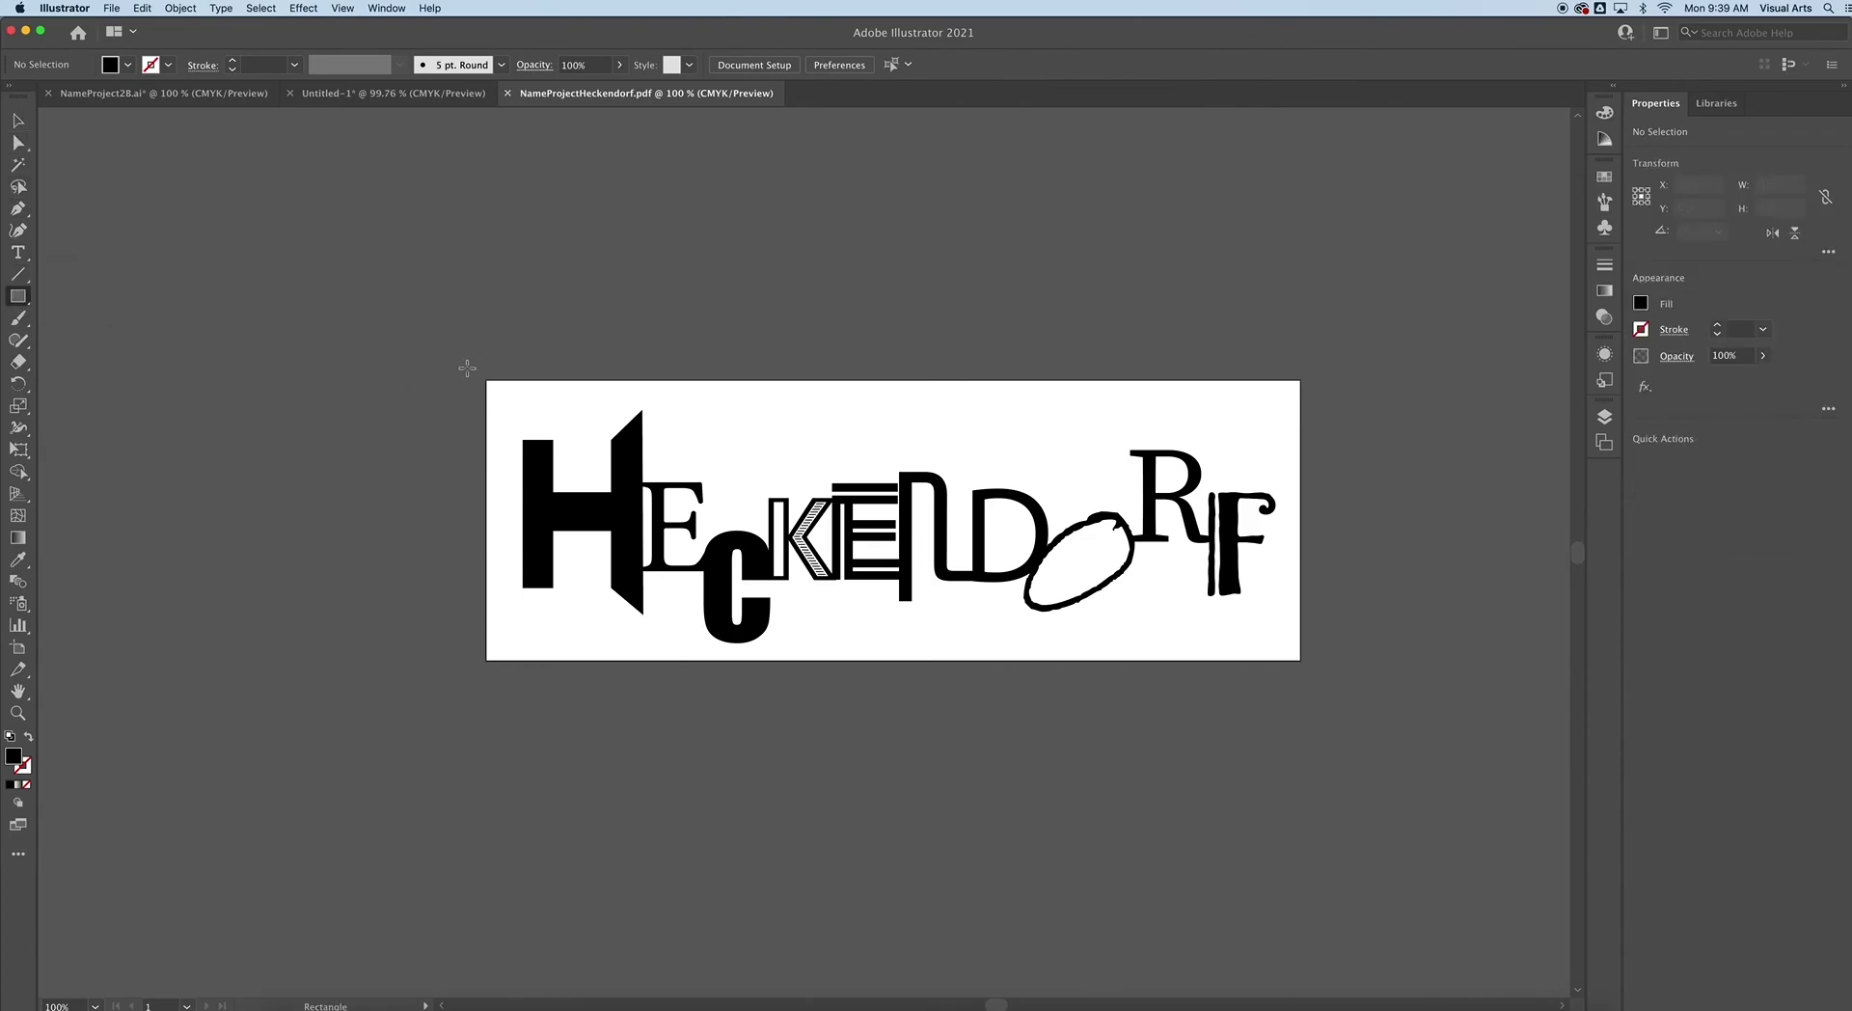
mouse_move(486, 379)
mouse_down()
mouse_move(598, 439)
mouse_move(1042, 594)
mouse_move(1309, 664)
mouse_move(1295, 657)
mouse_up()
double_click(13, 760)
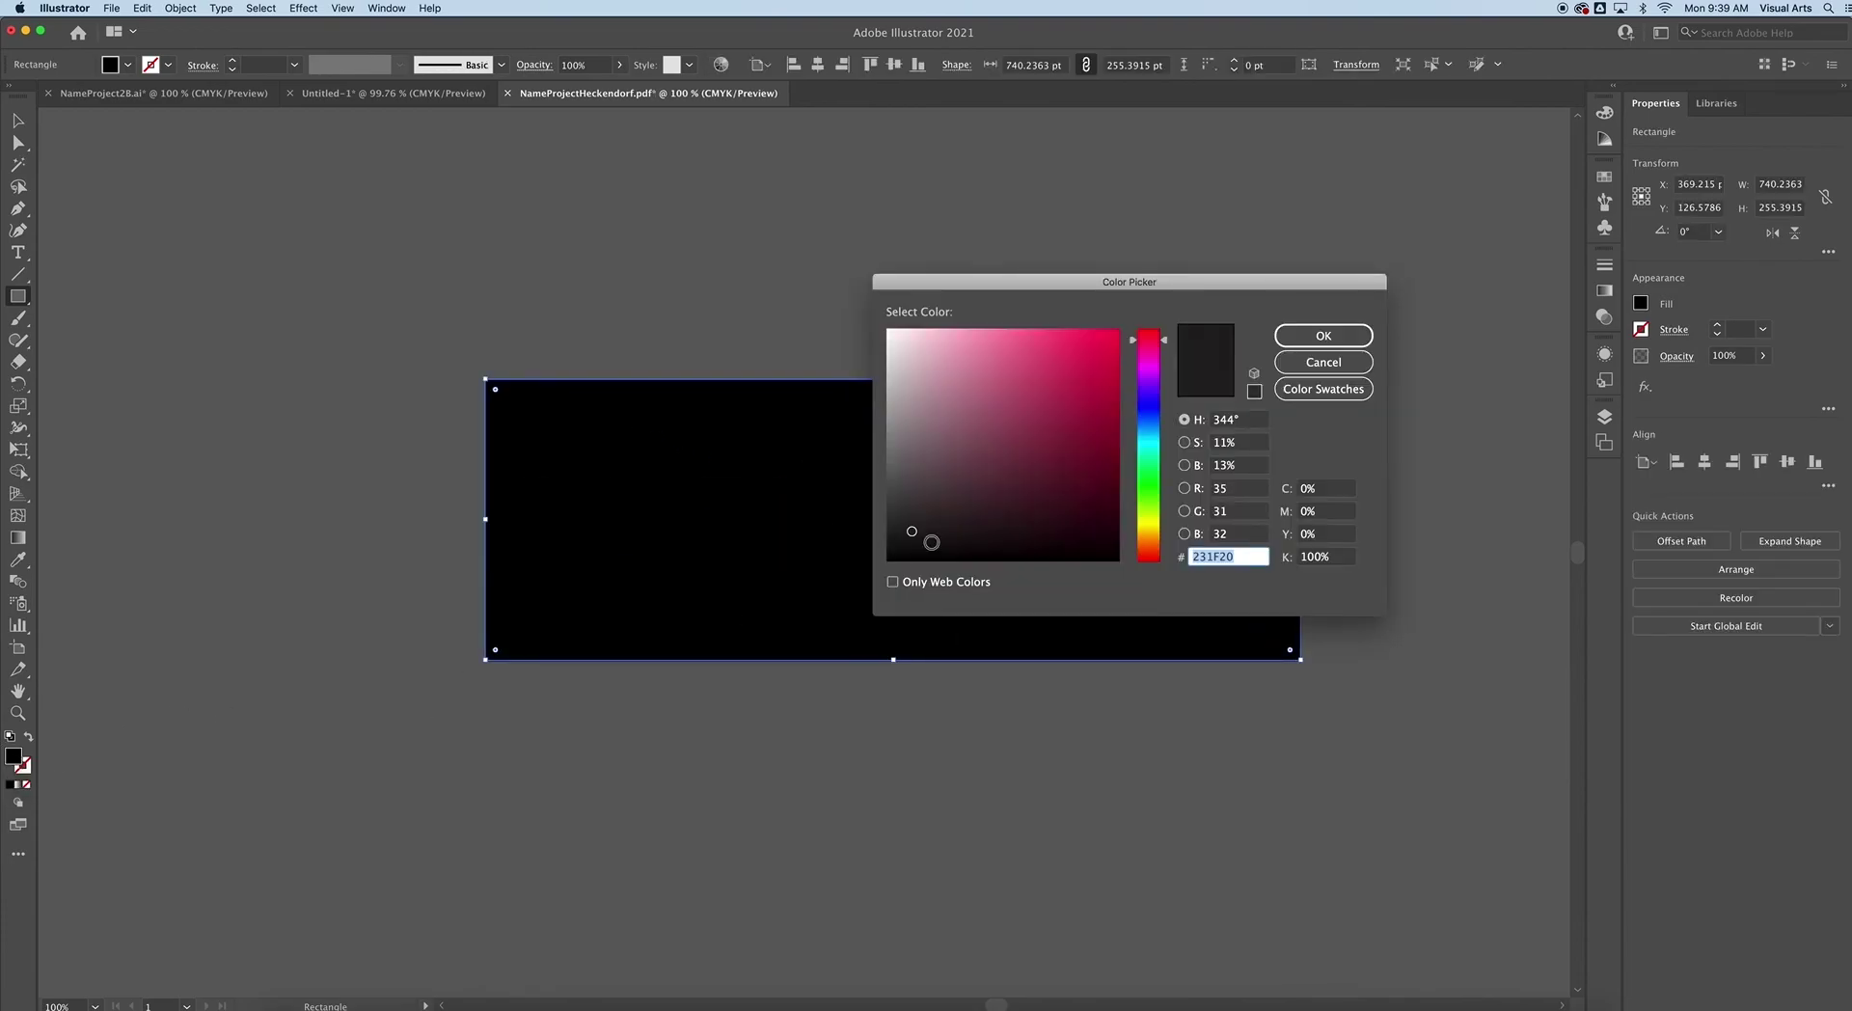
drag(1074, 372, 1027, 372)
drag(1147, 397, 1148, 440)
click(1077, 342)
click(1297, 337)
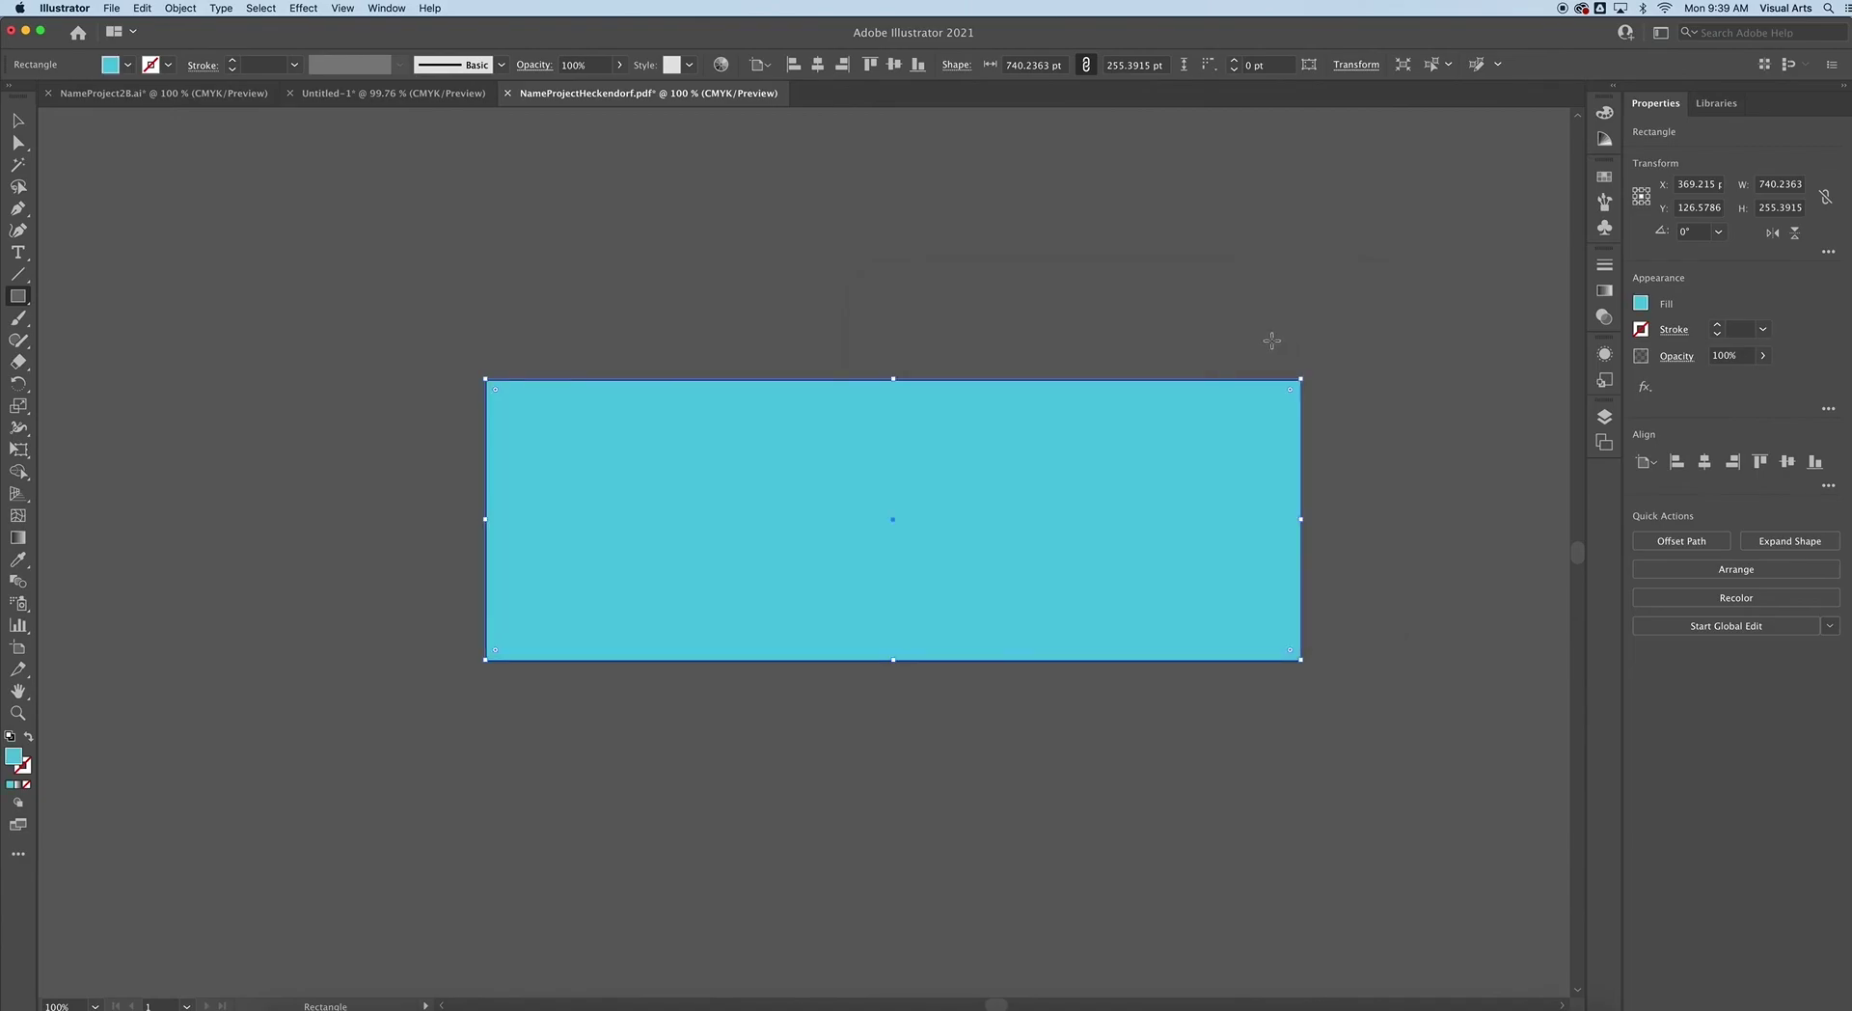
Send the turquoise rectangle to the back, behind the lettering.
click(179, 9)
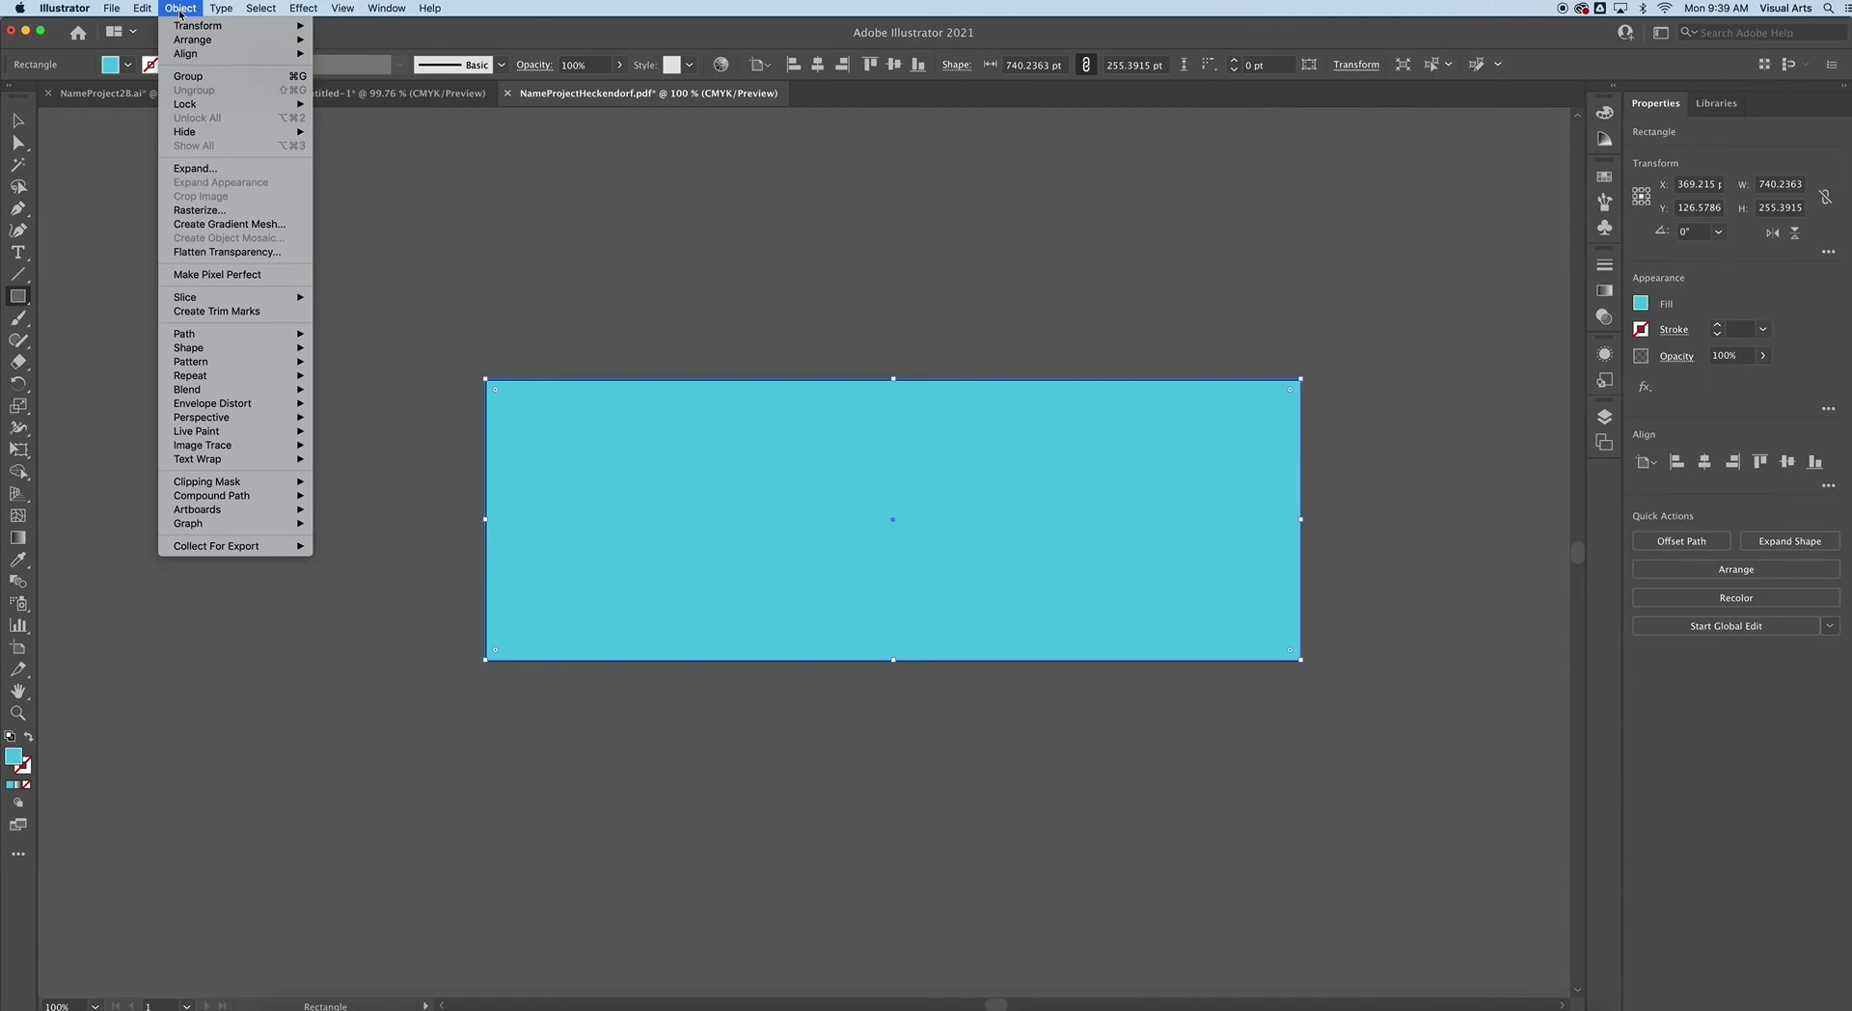
mouse_move(189, 42)
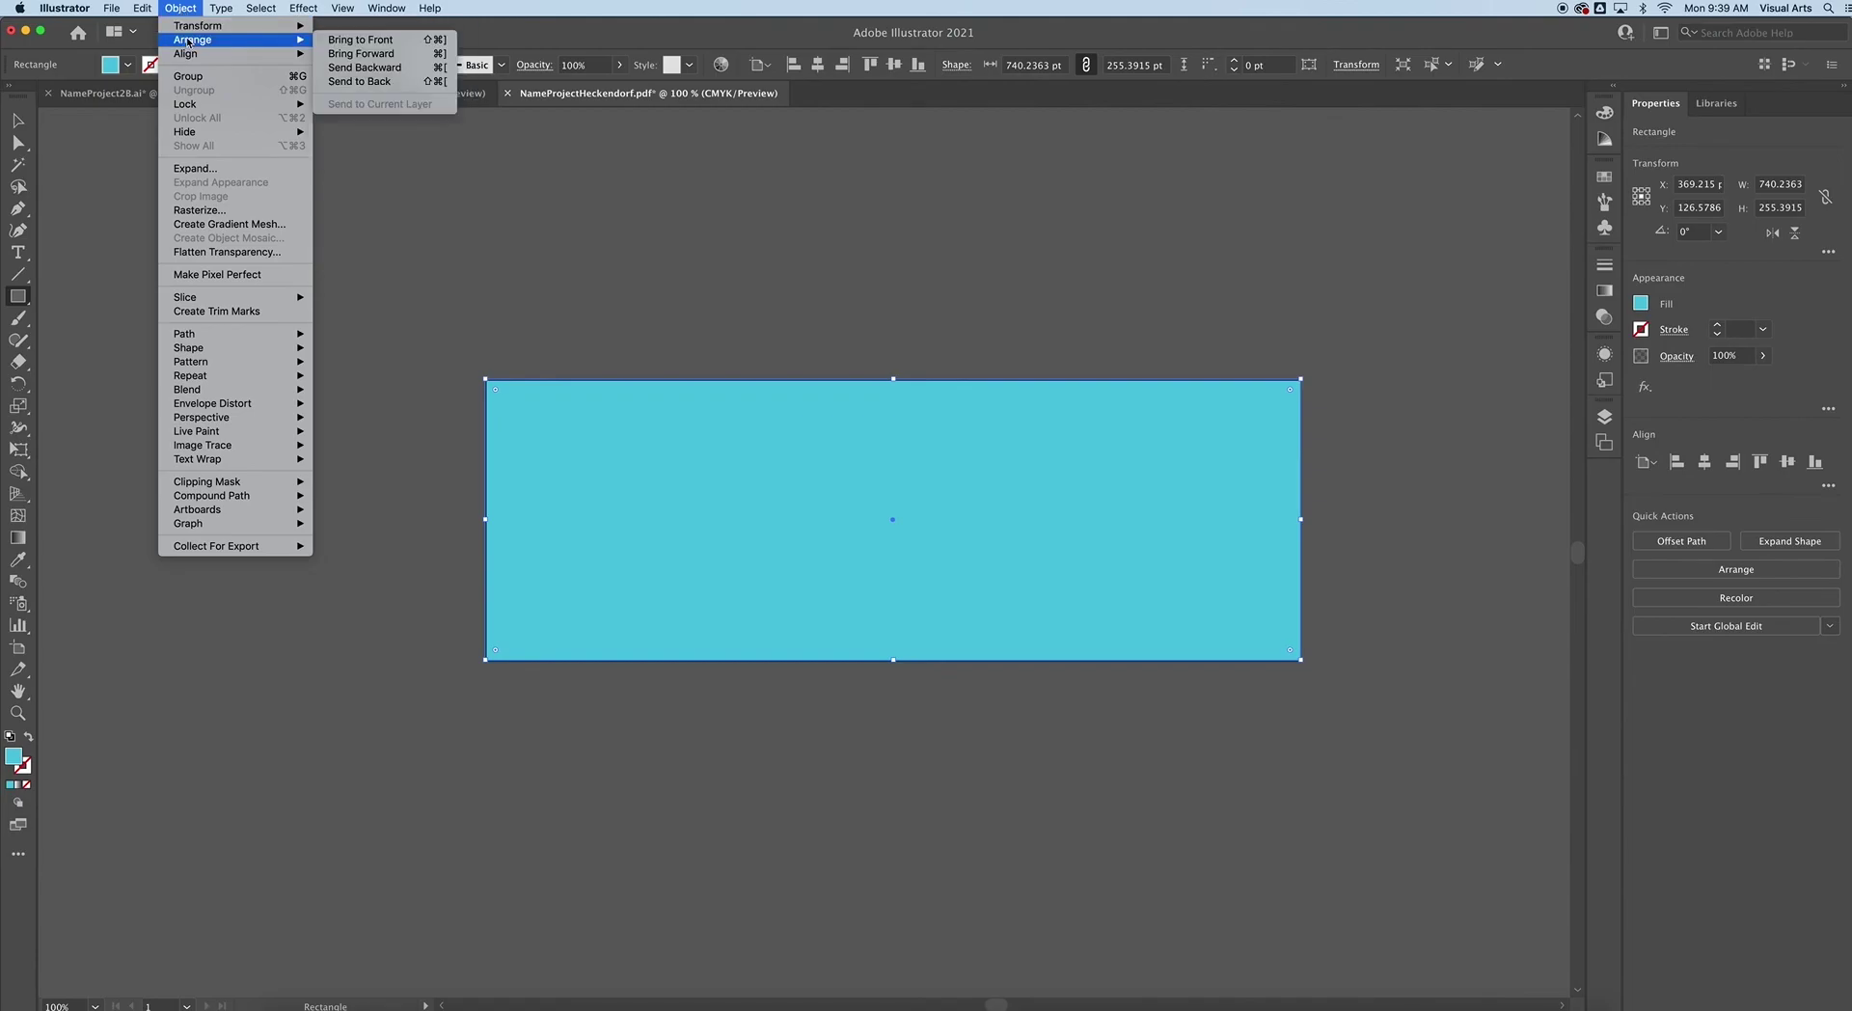
click(335, 84)
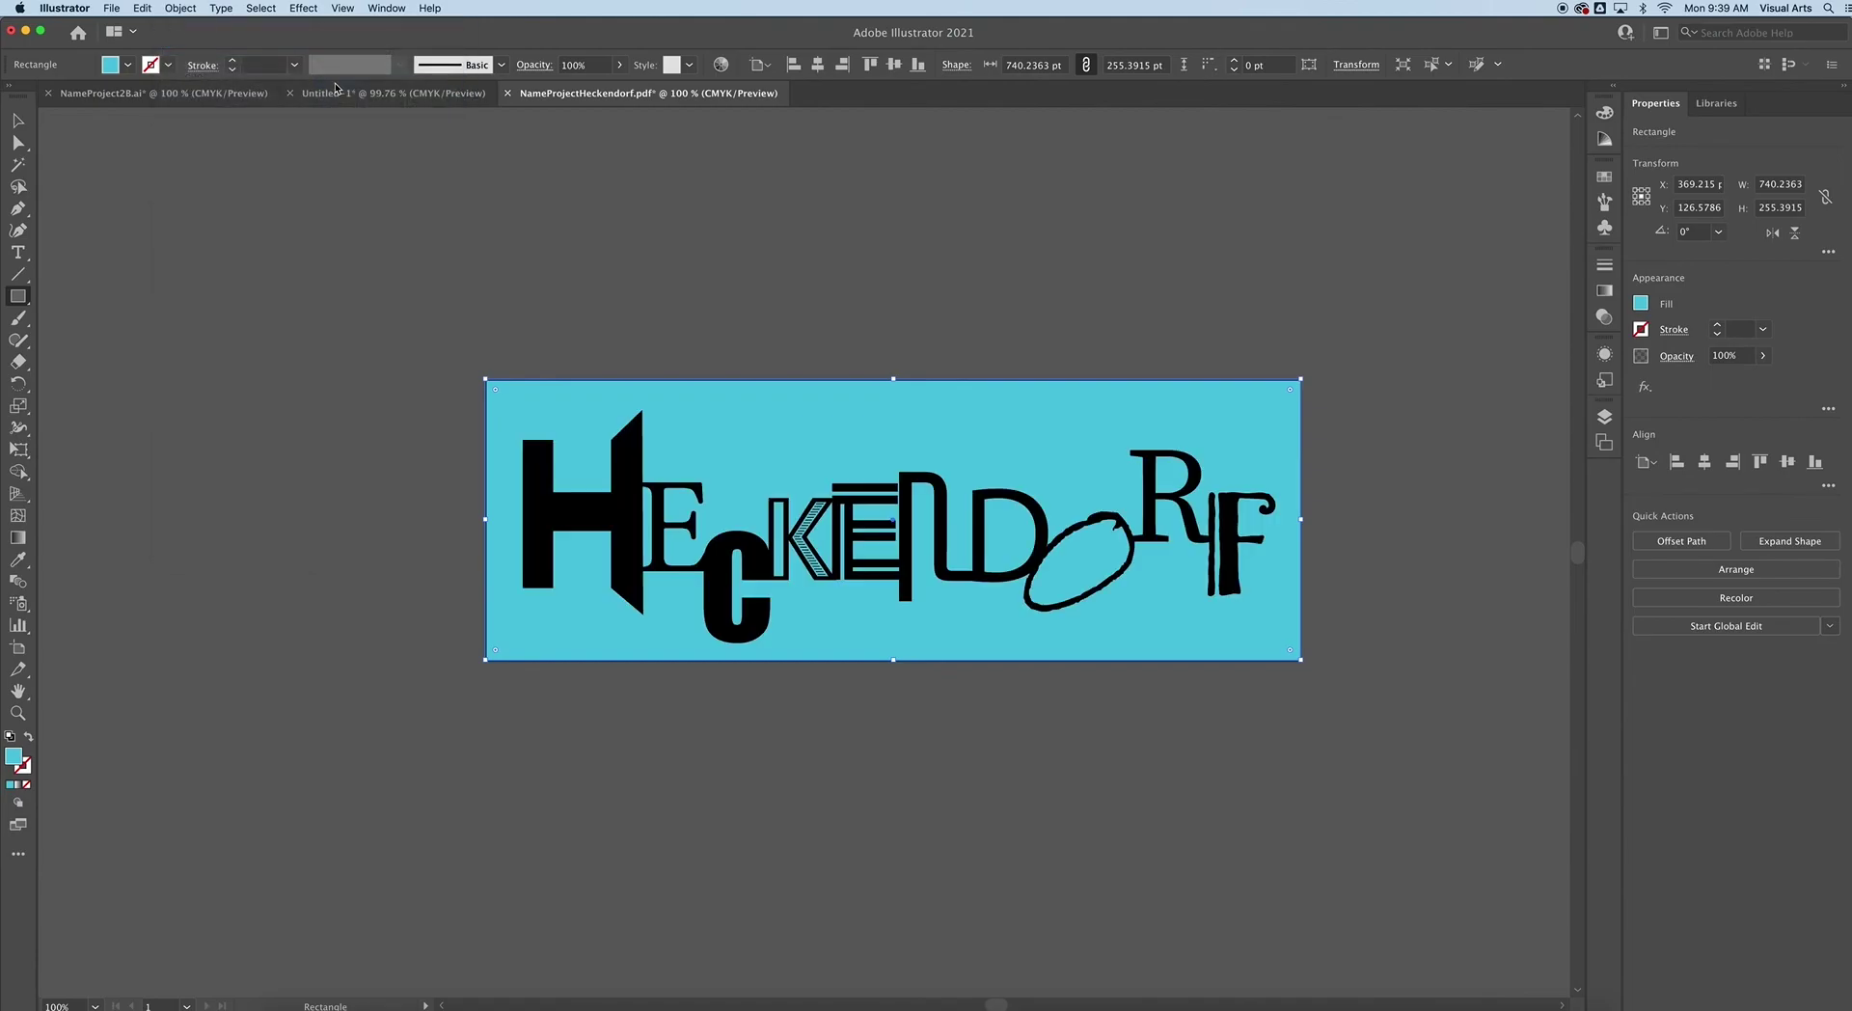
Select the HECKENDORF lettering and fill it dark maroon red (#841F1C).
key(v)
click(537, 485)
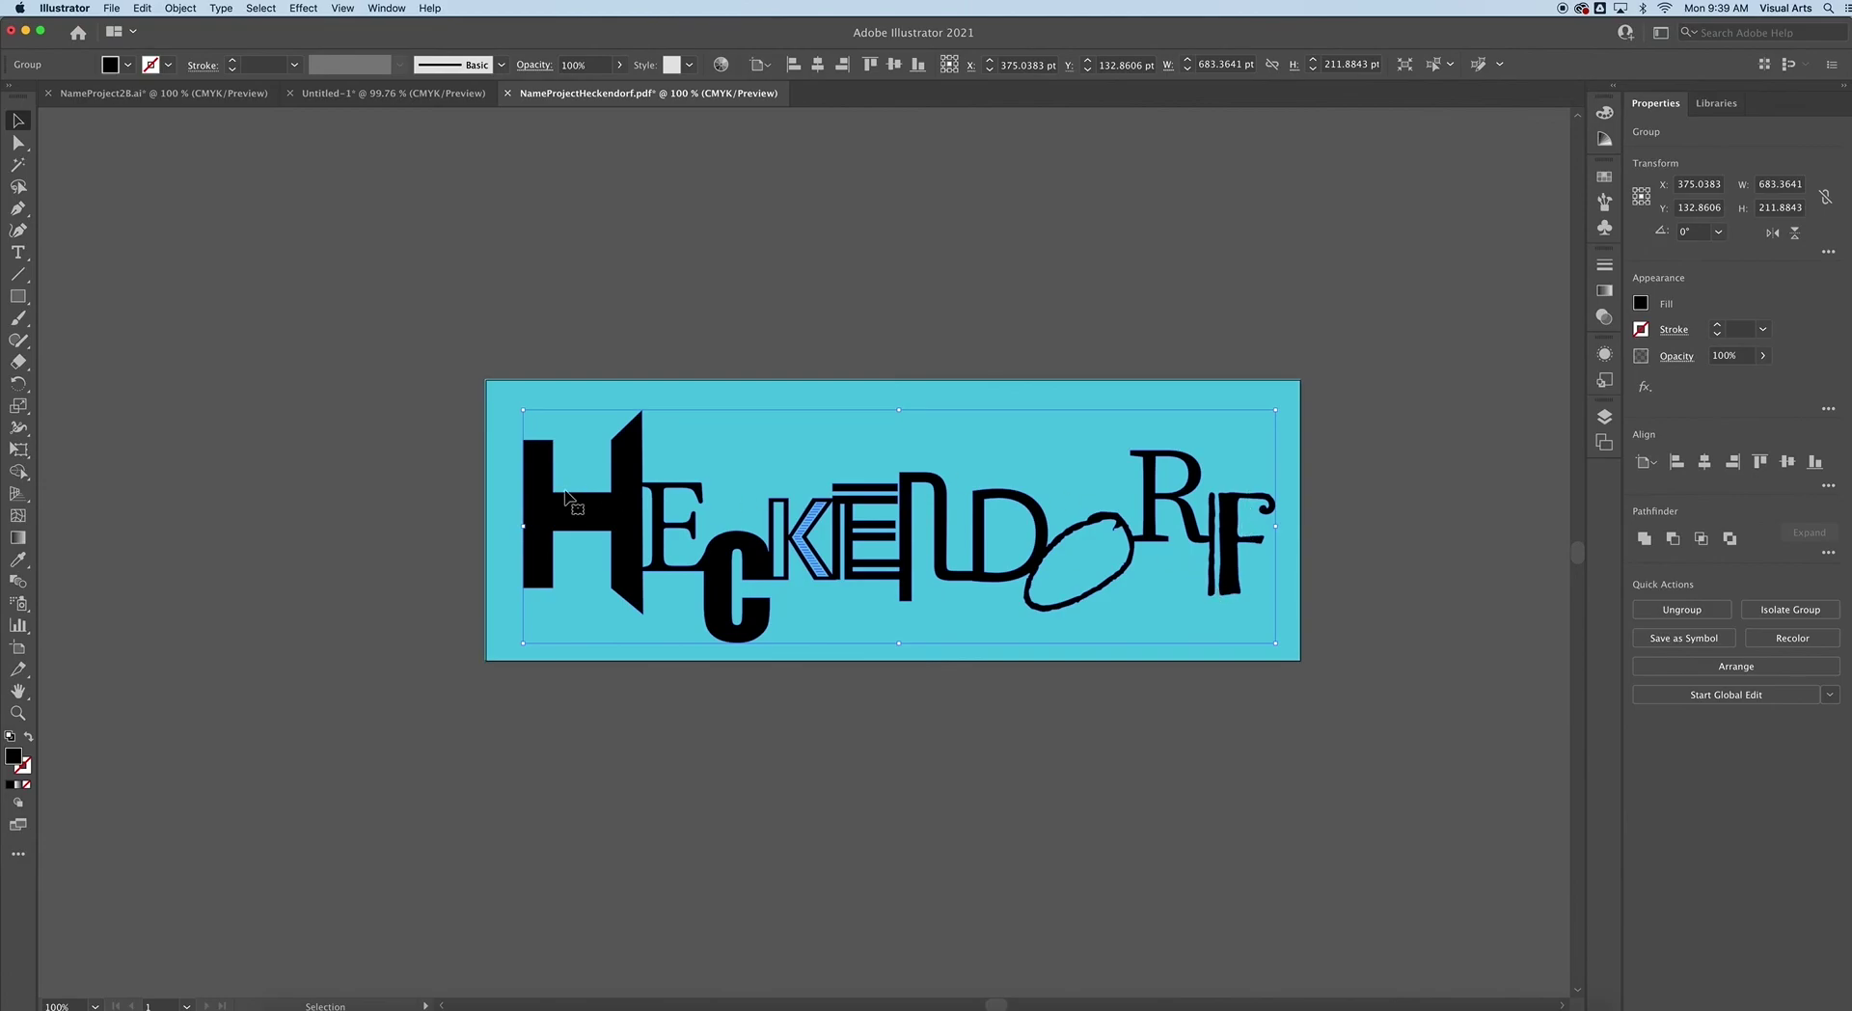
click(127, 64)
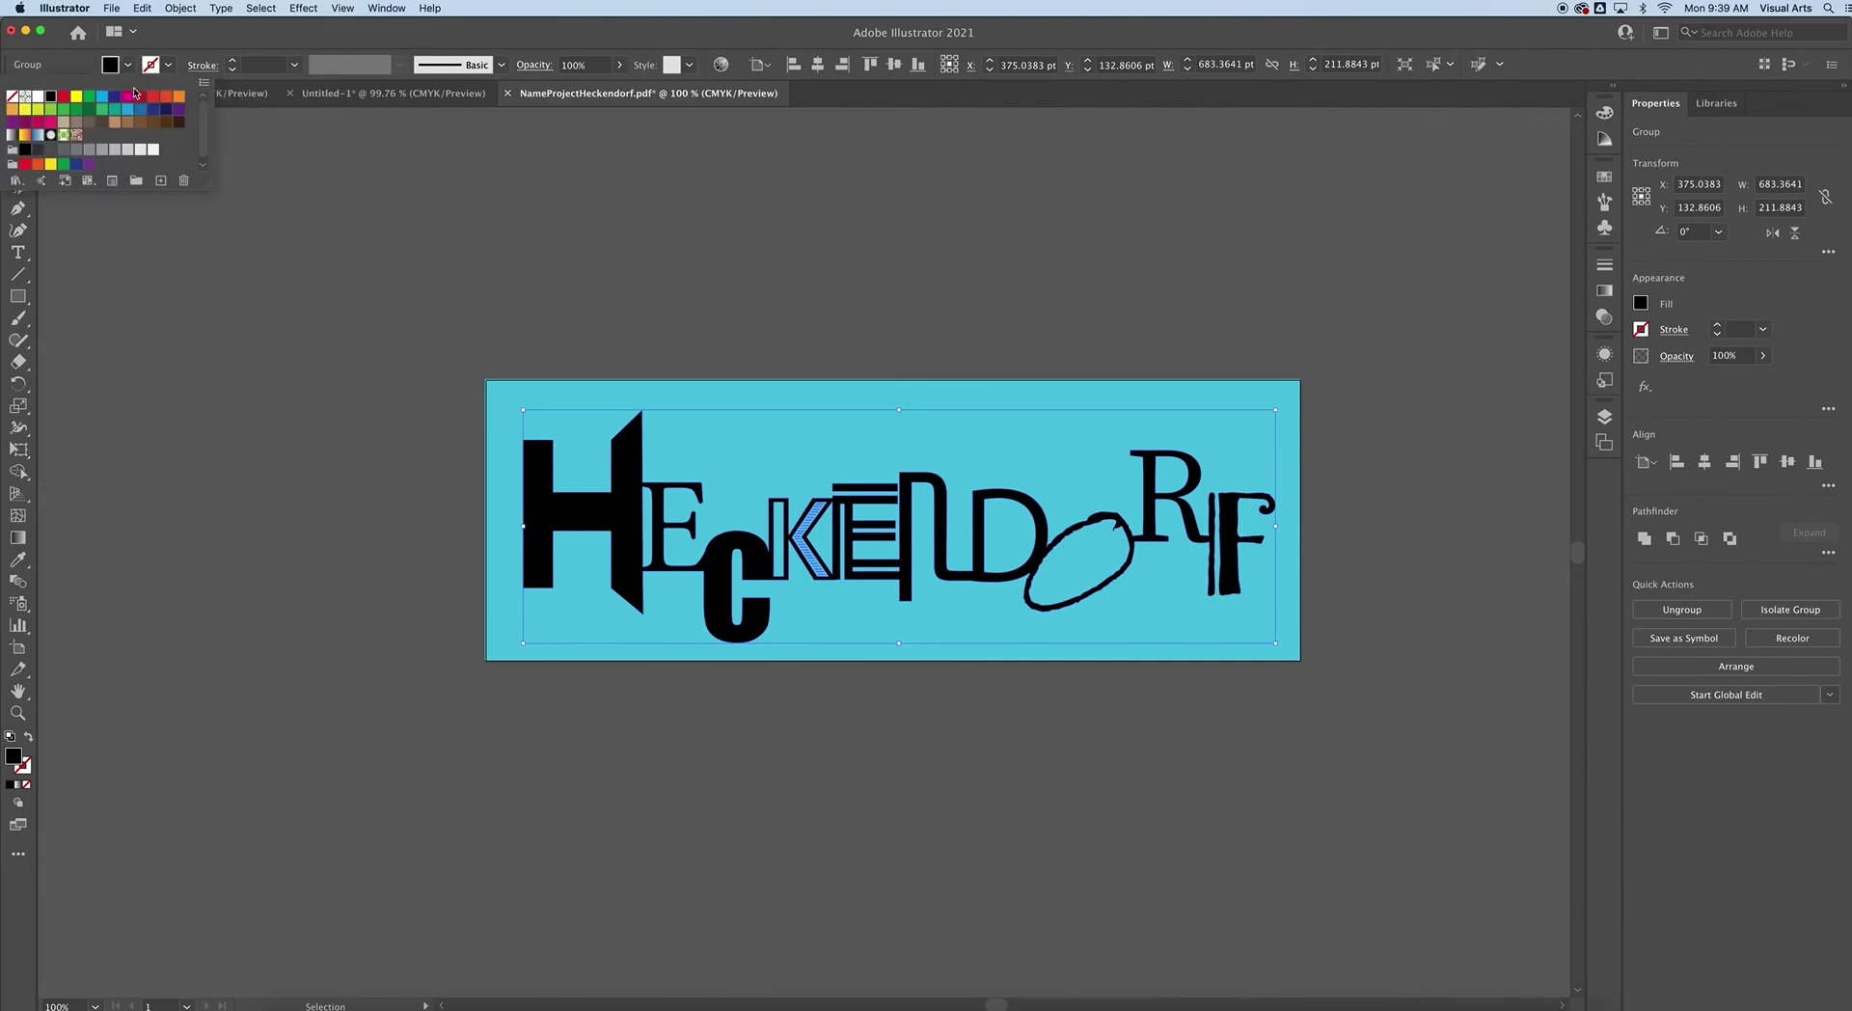
click(169, 100)
click(153, 100)
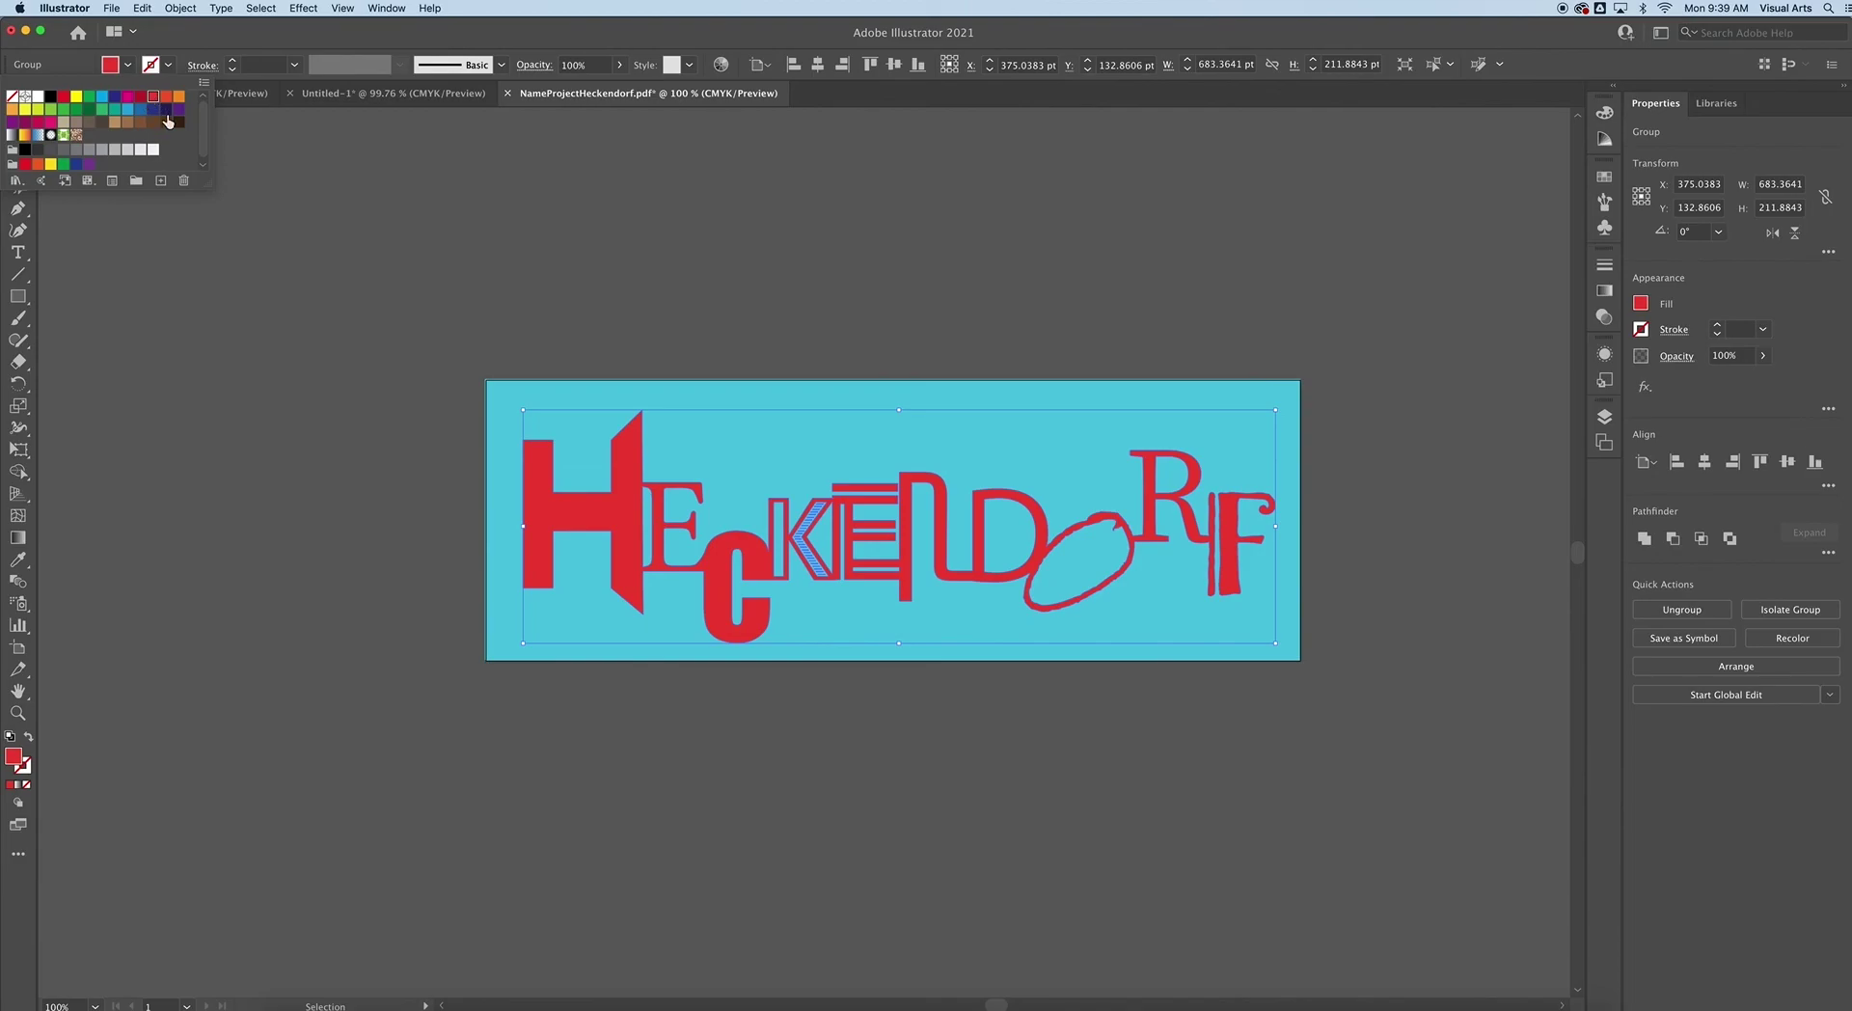
click(15, 764)
double_click(16, 763)
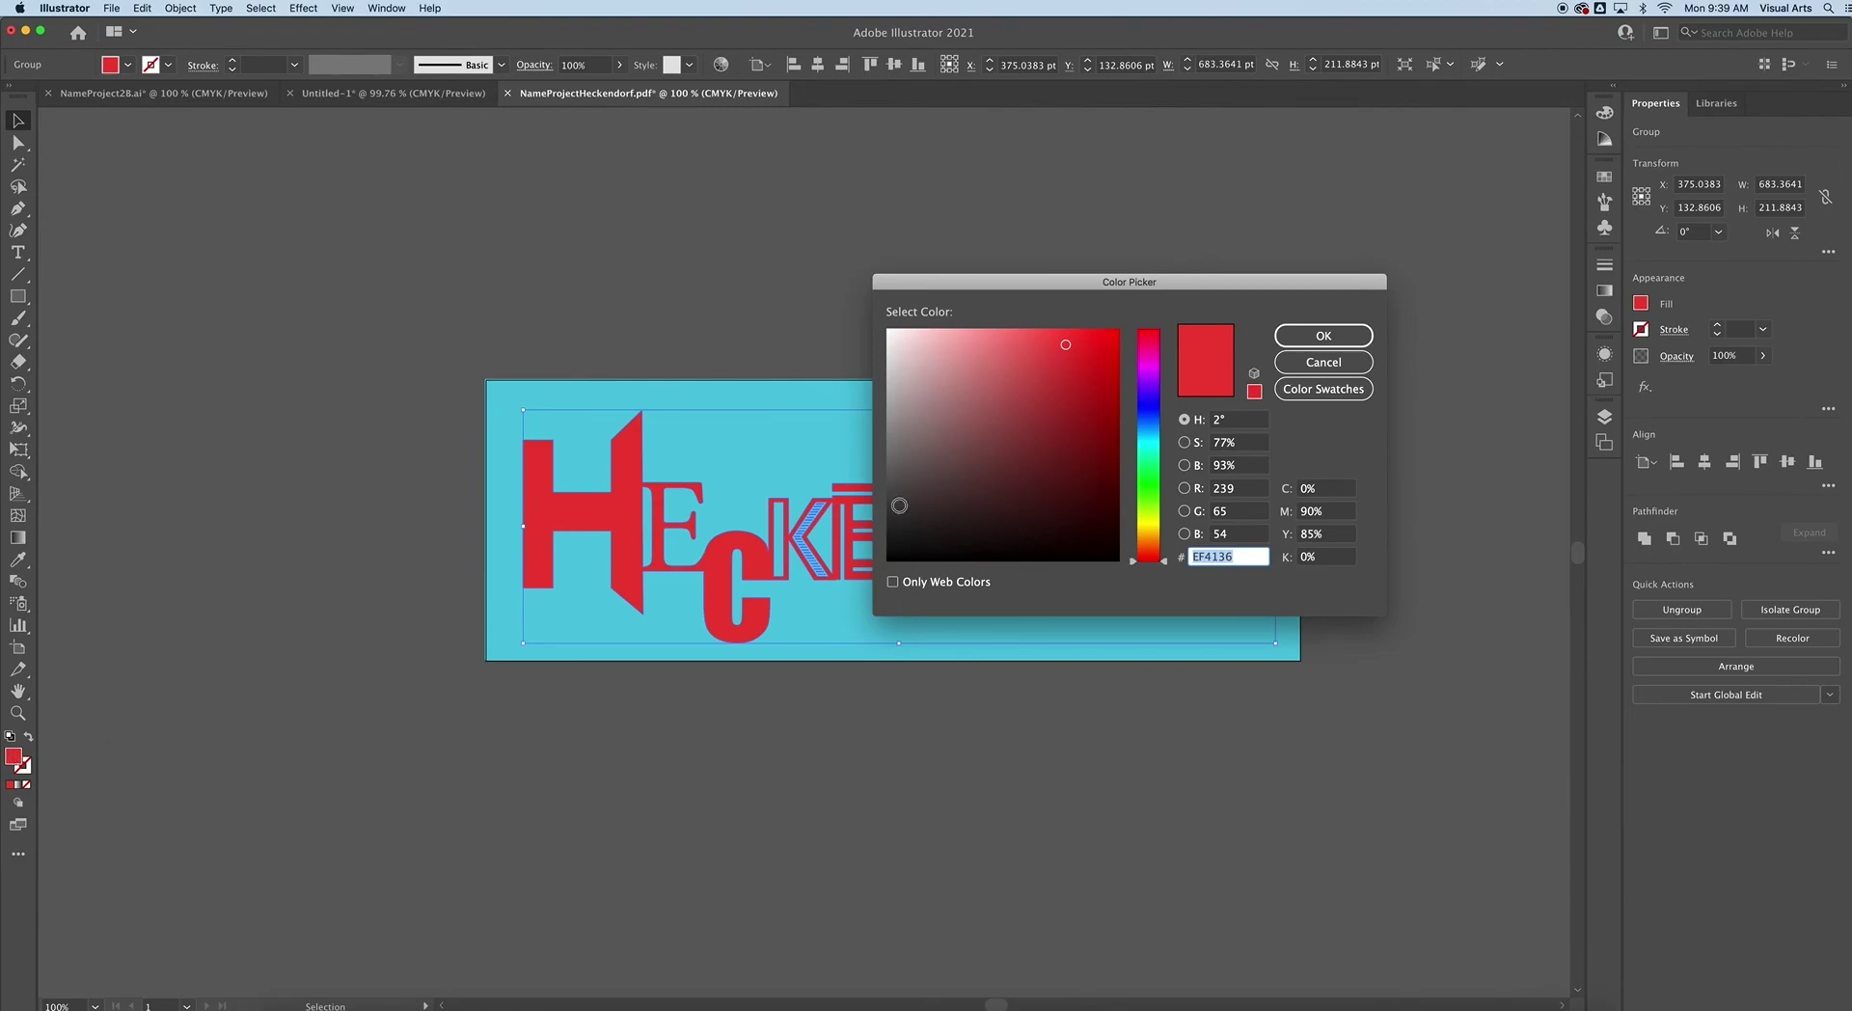
click(1070, 426)
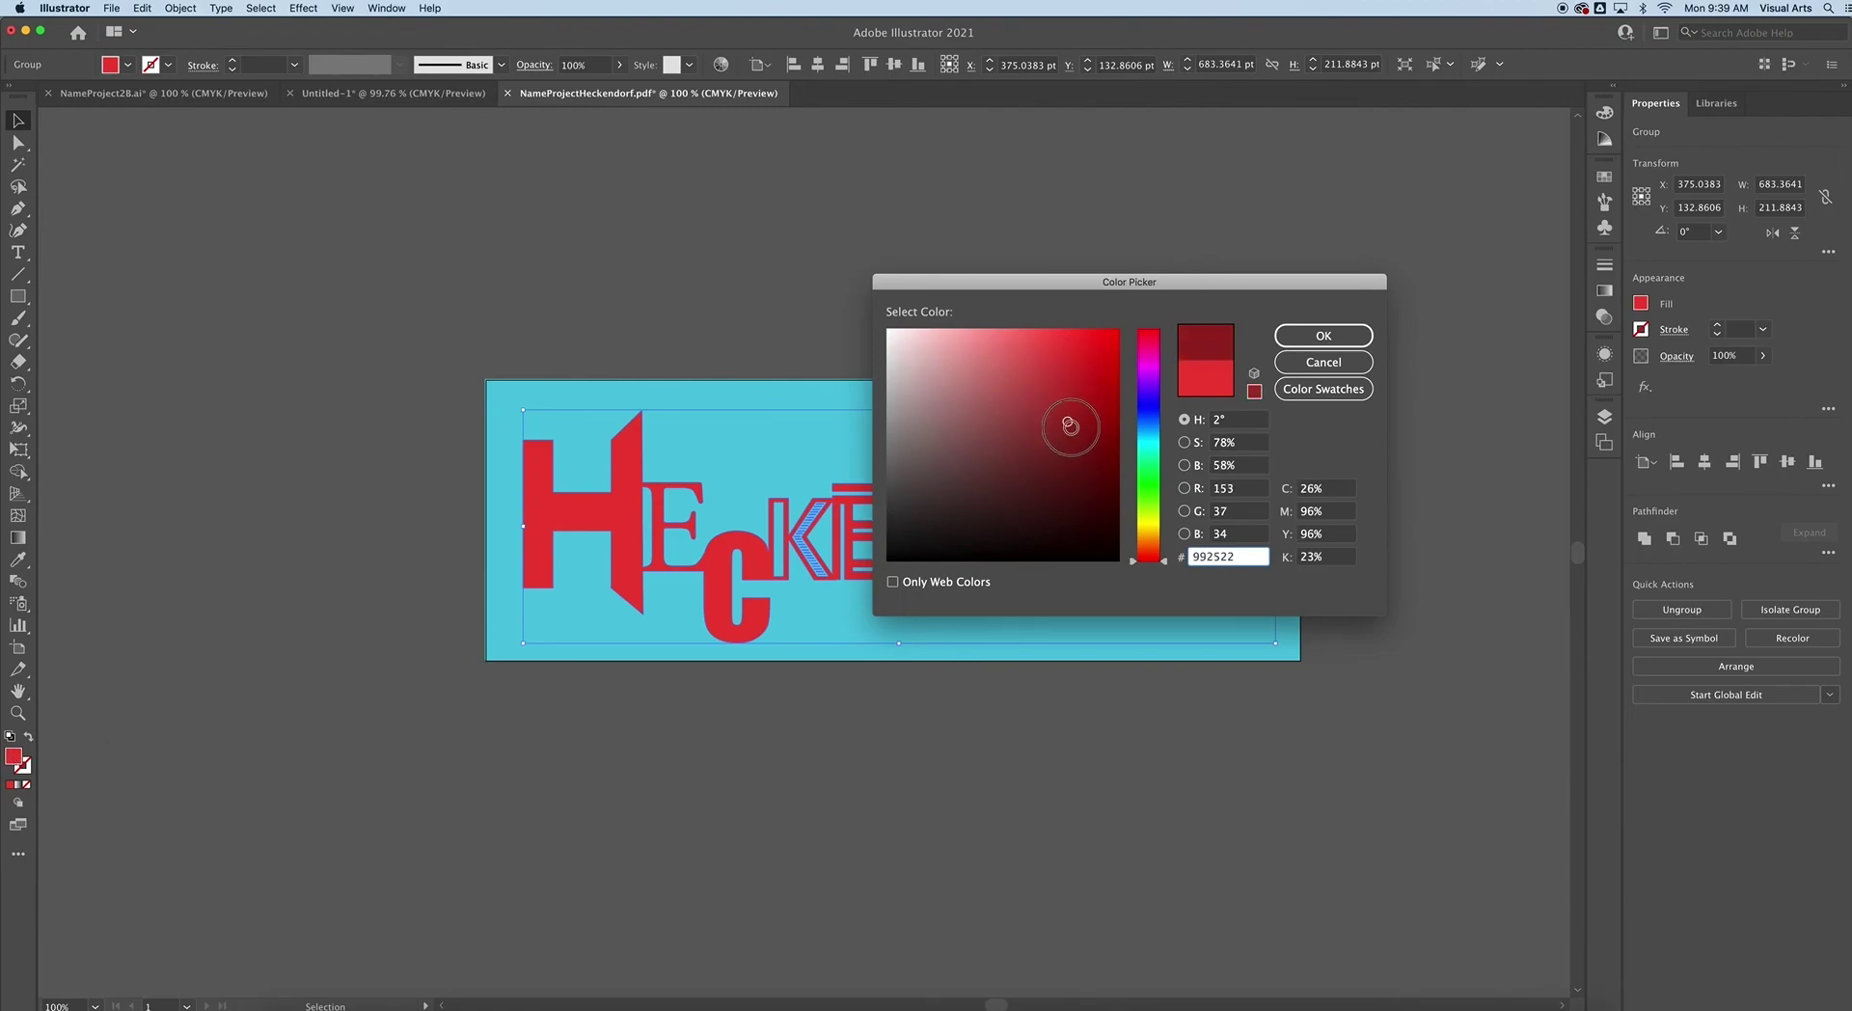
click(1324, 336)
click(750, 256)
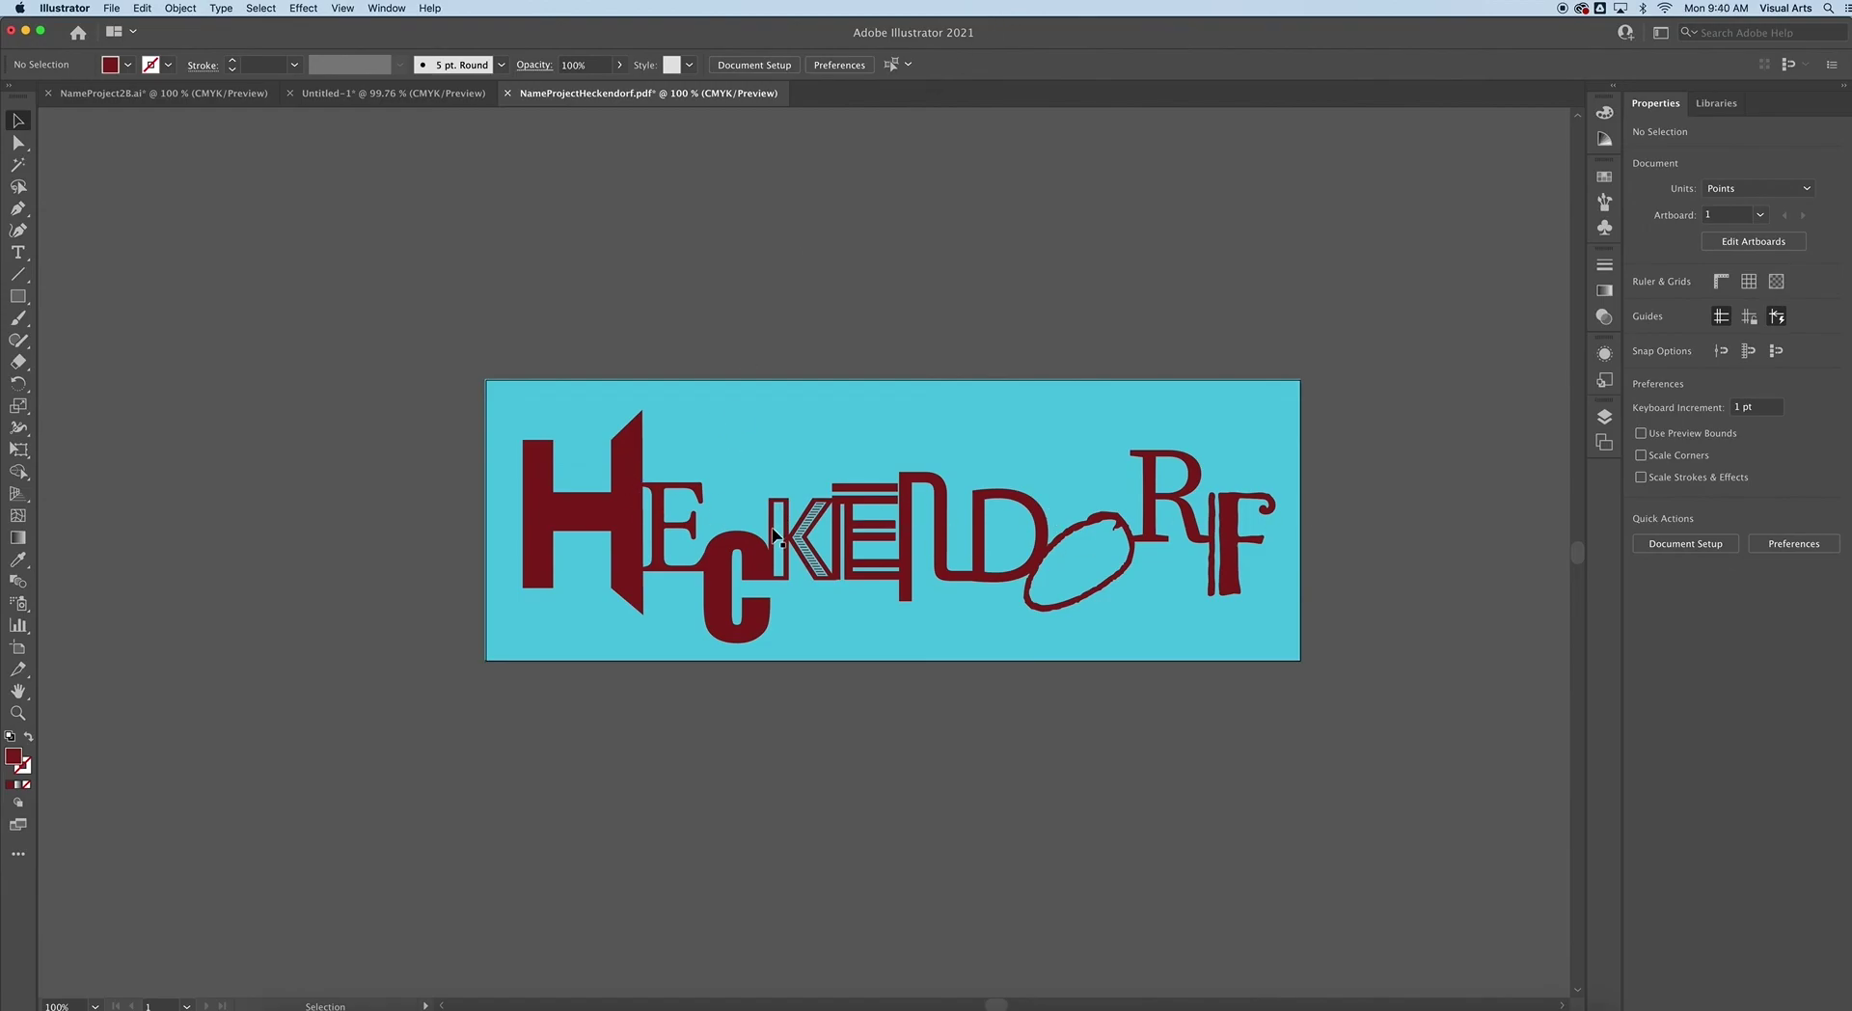
click(637, 483)
double_click(637, 482)
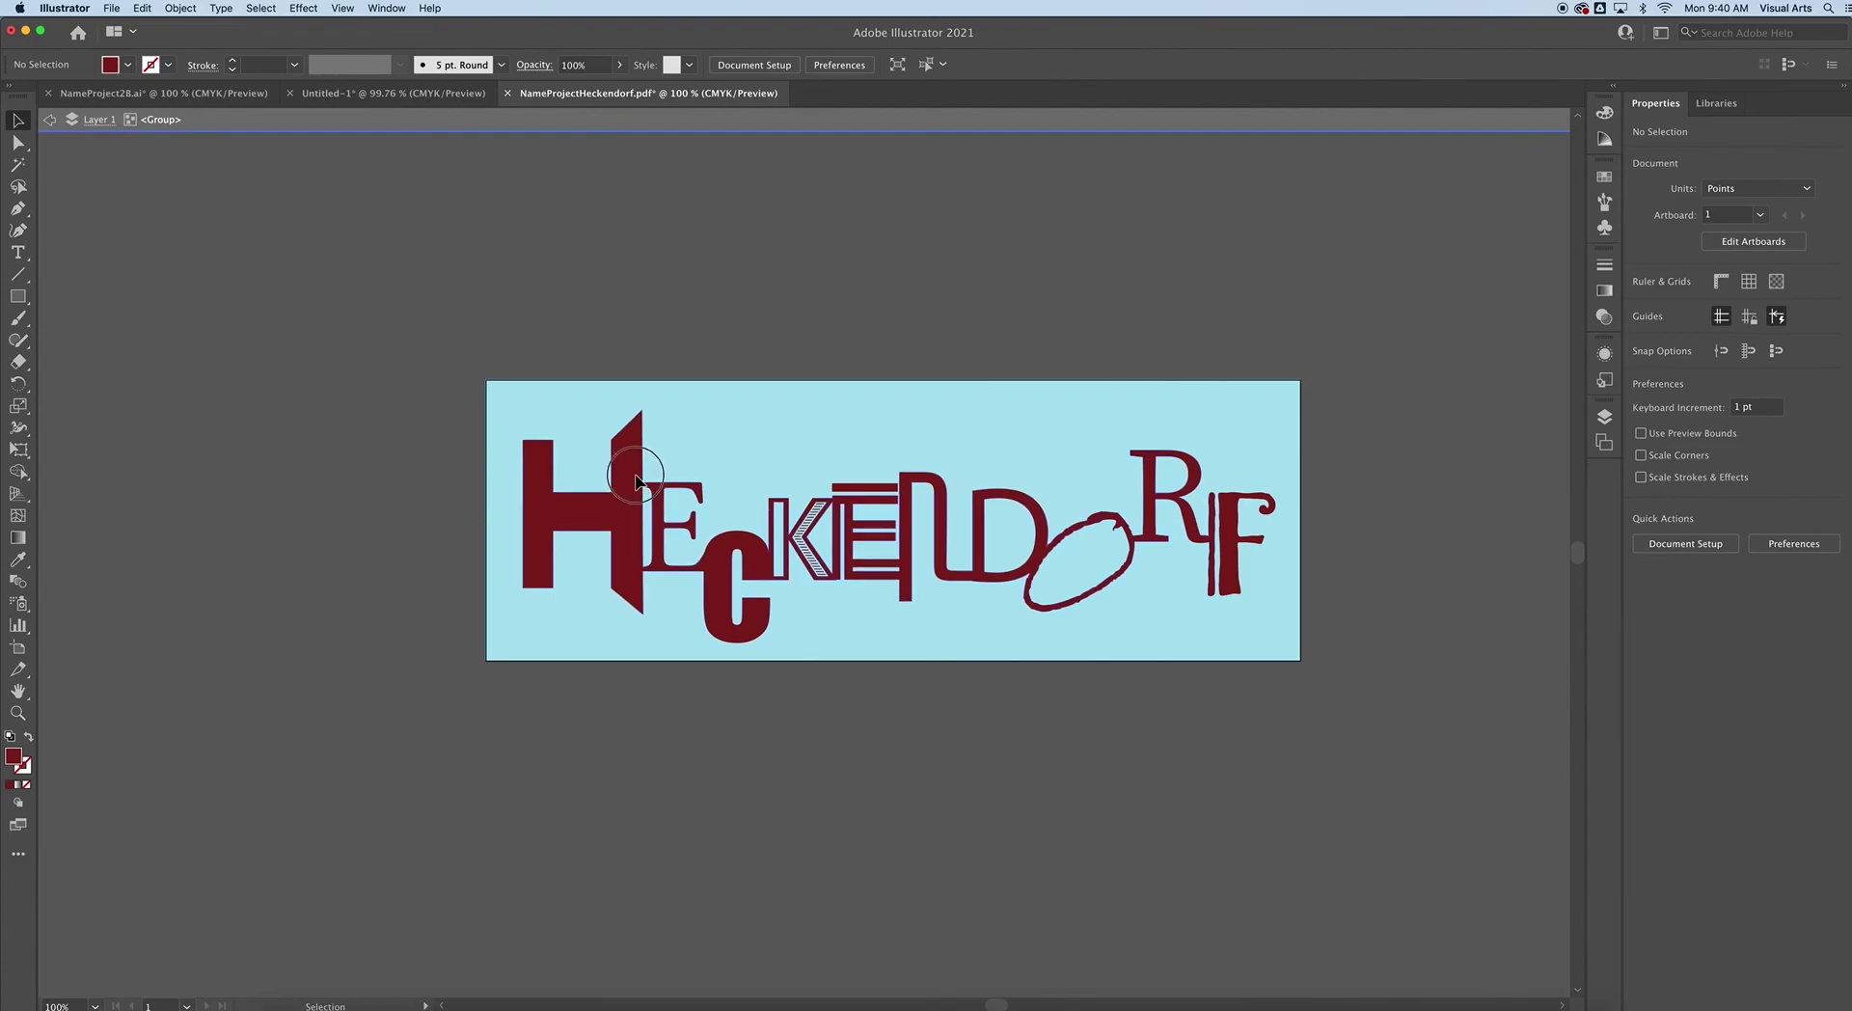
click(637, 482)
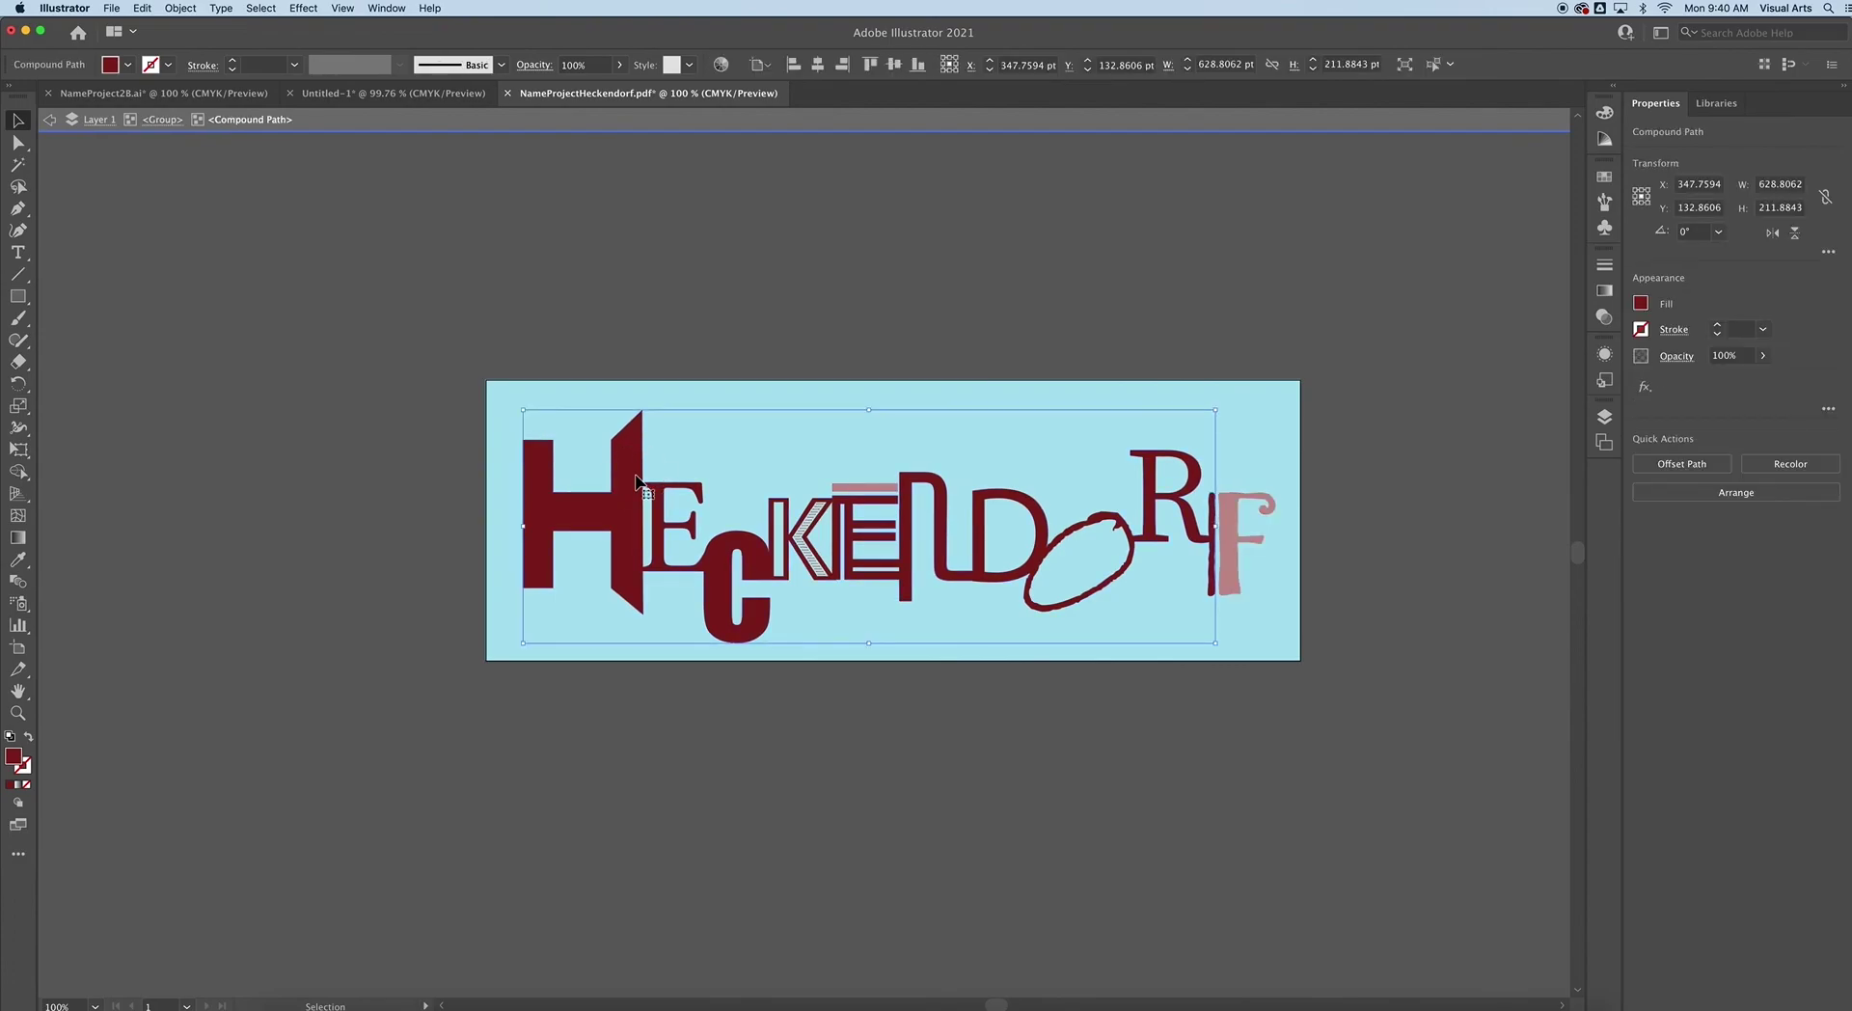
double_click(868, 310)
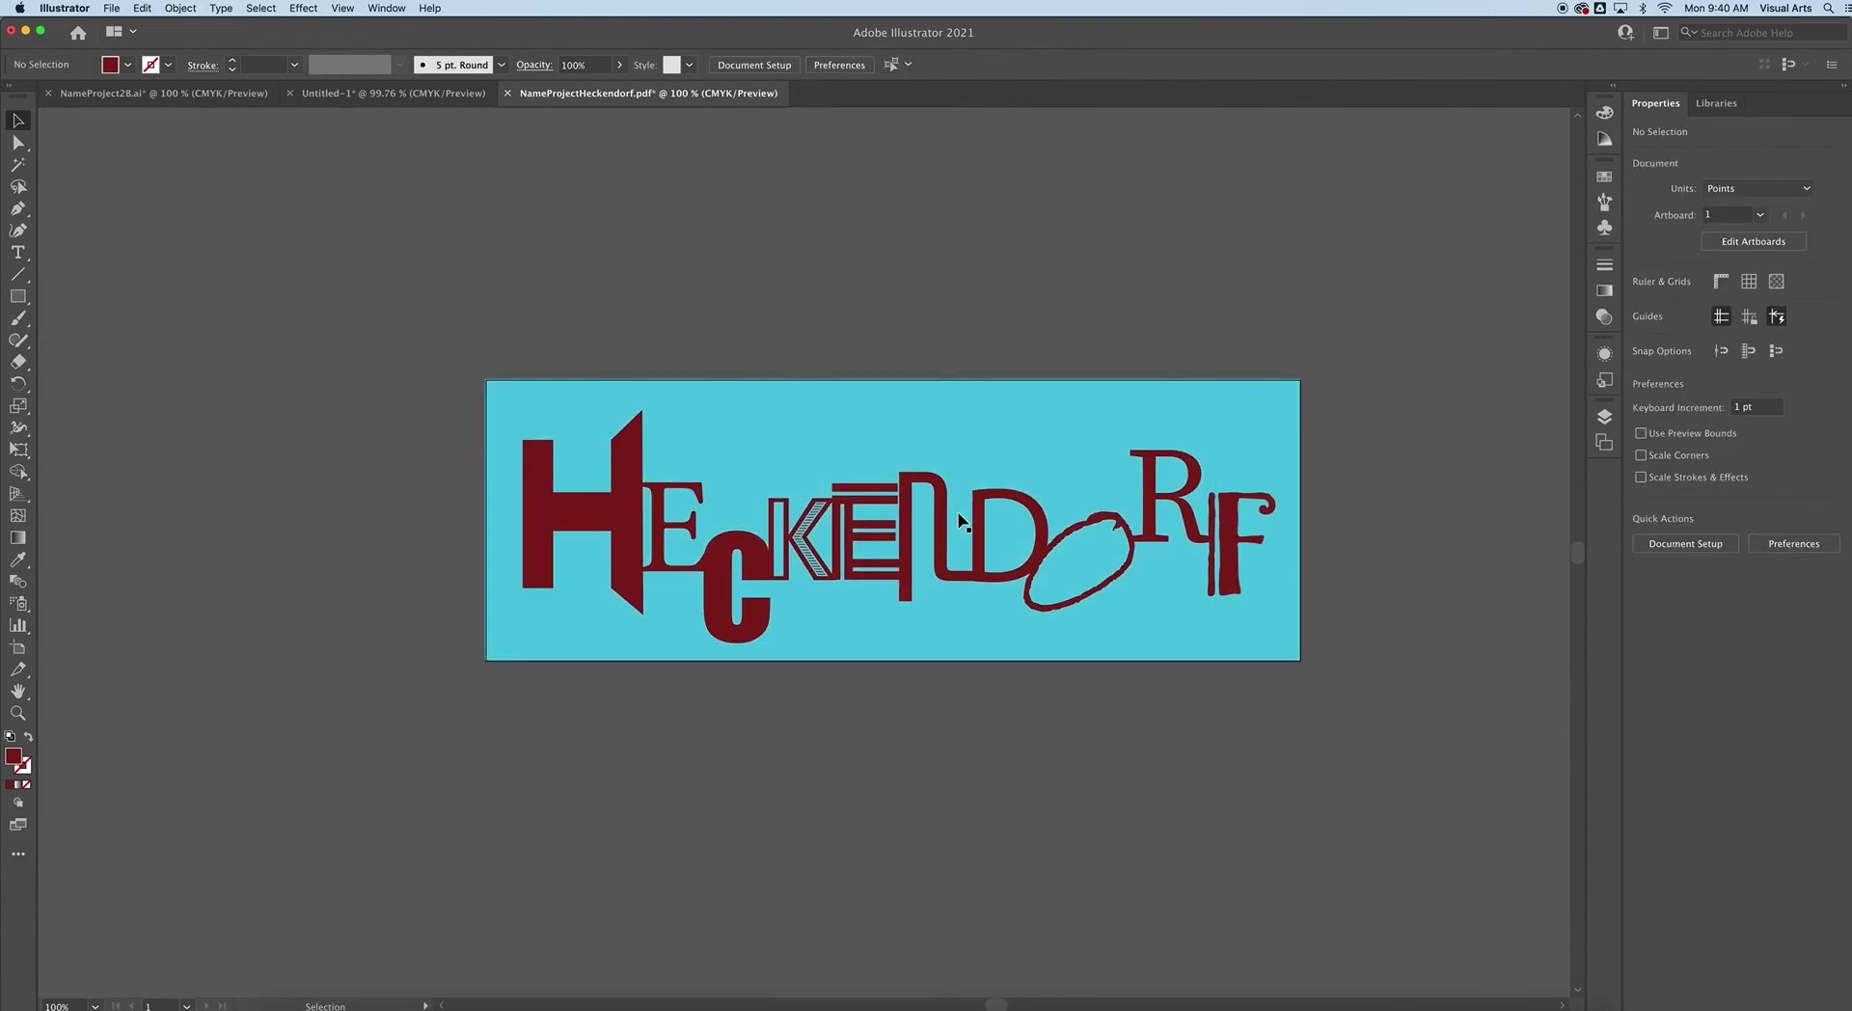